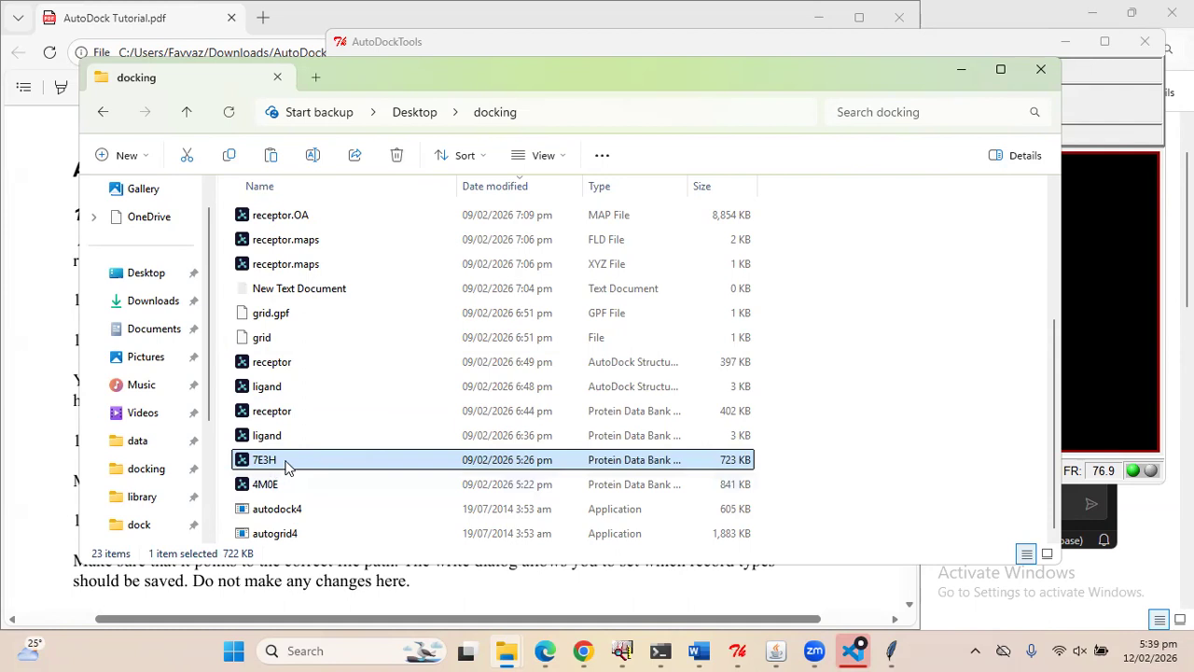
Open the 7E3H protein structure in PyMOL and enlarge its 3D viewing area
{"action": "double_click", "coordinate": [286, 467]}
{"action": "double_click", "coordinate": [271, 460]}
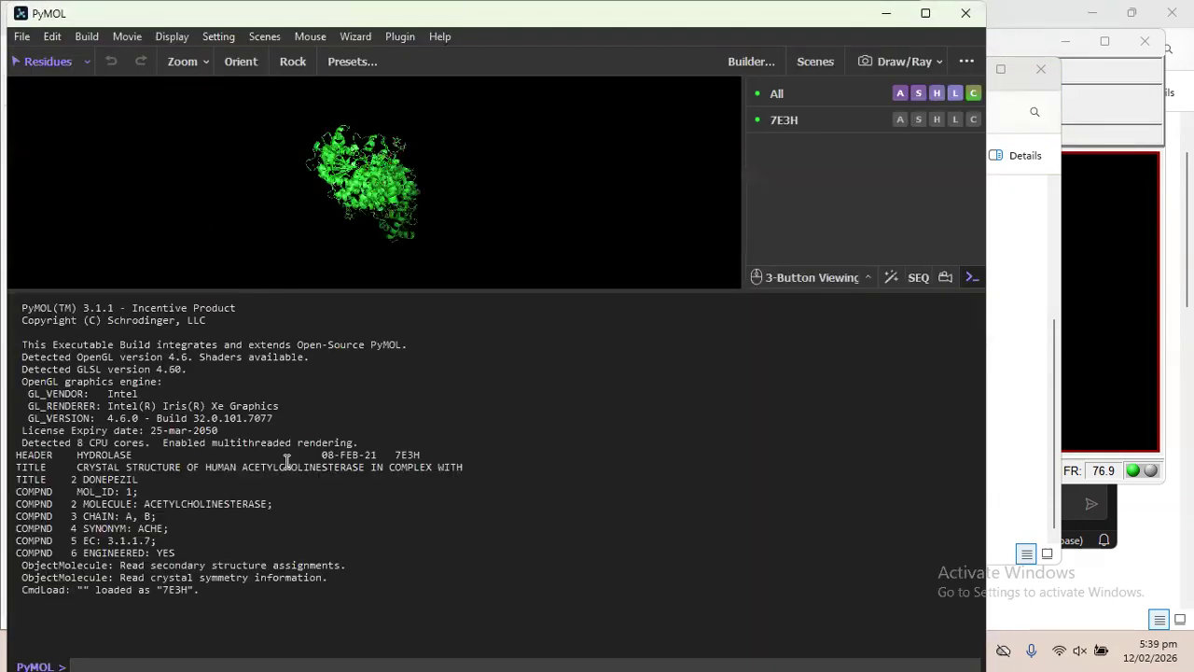
{"action": "left_click_drag", "start_coordinate": [491, 292], "coordinate": [500, 604]}
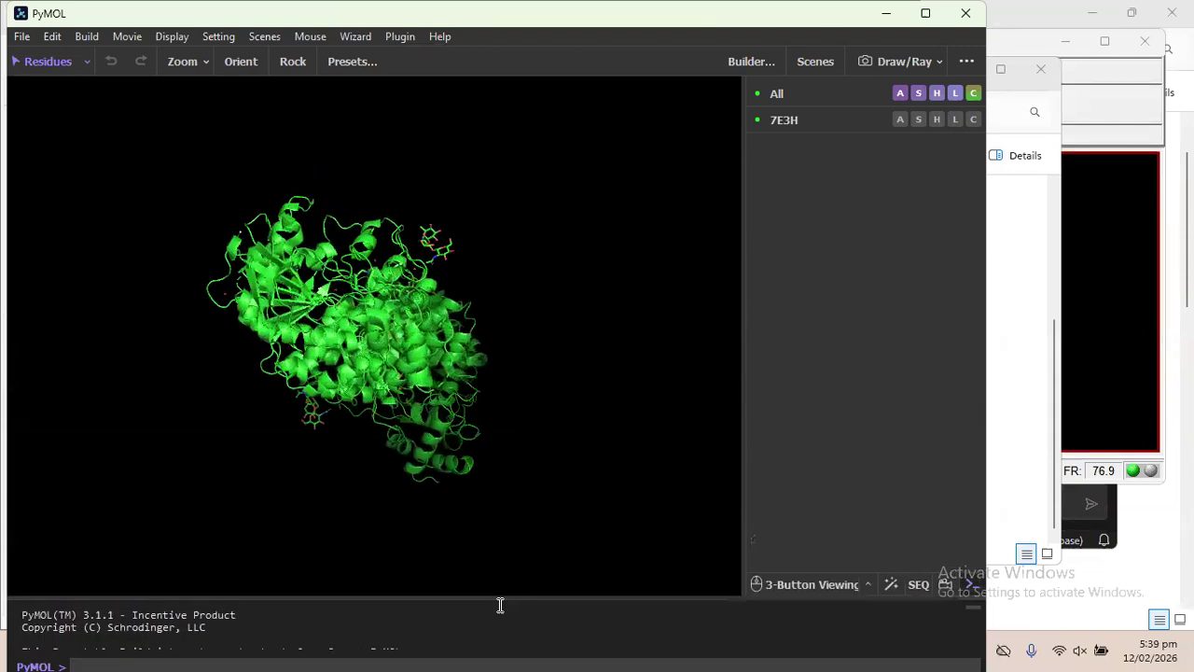
{"action": "left_click_drag", "start_coordinate": [543, 289], "coordinate": [567, 227]}
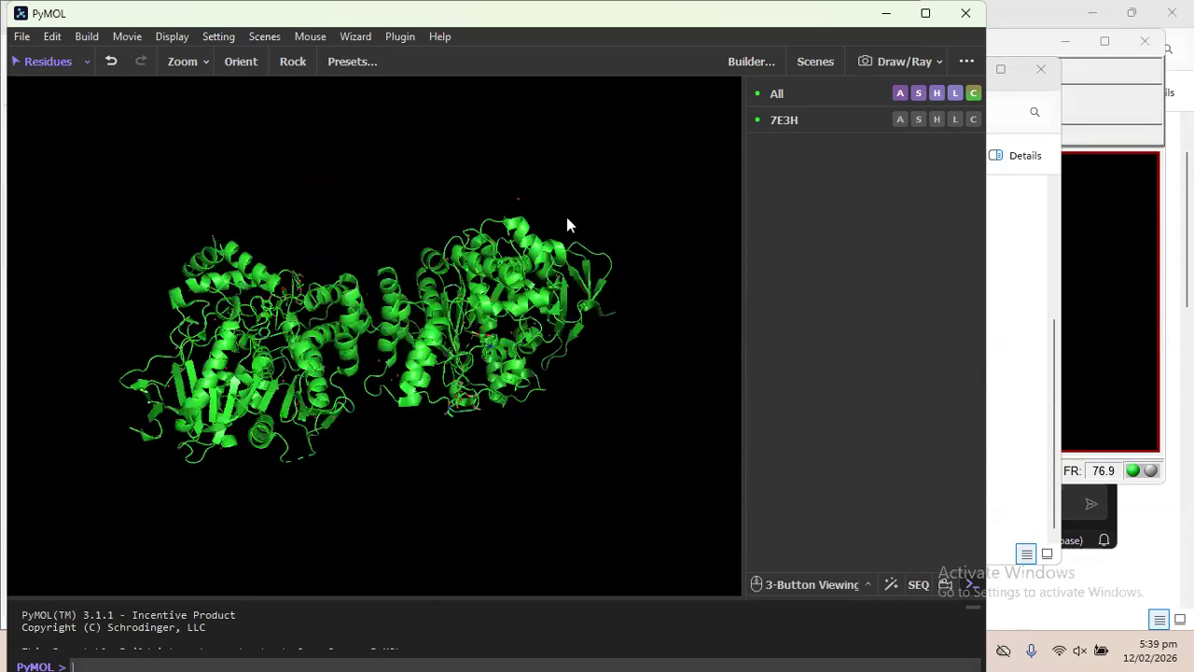
Pick the isolated water molecule HOH 703 of chain A outside the protein and look through the actions for all objects
{"action": "left_click", "coordinate": [518, 198]}
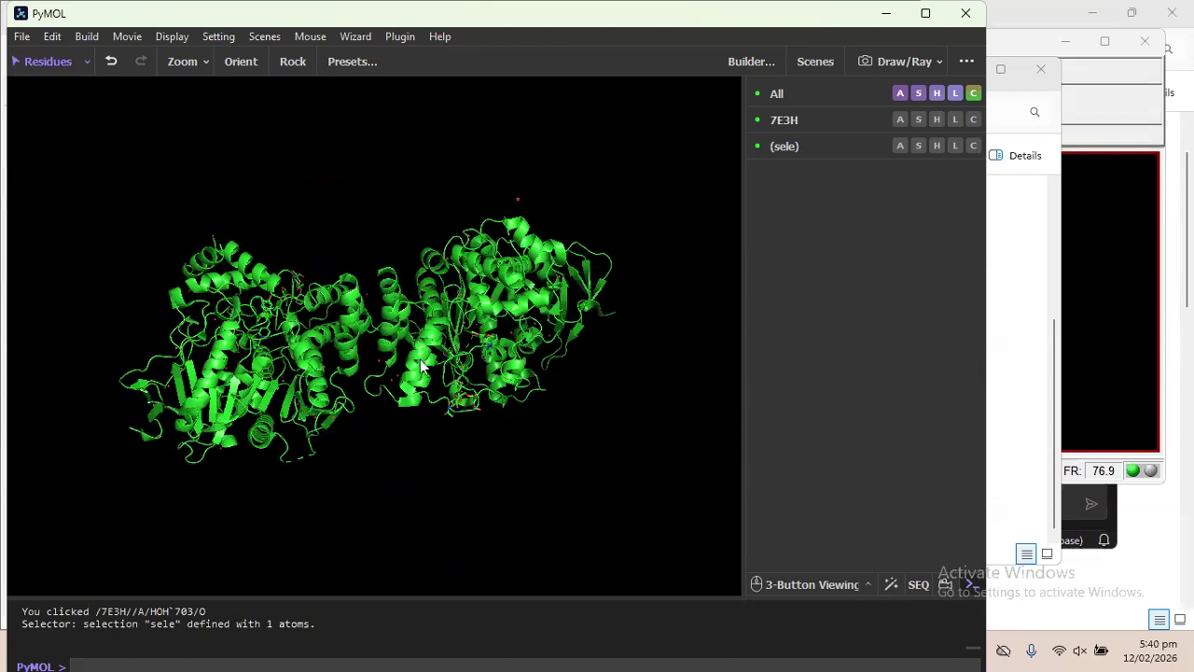
{"action": "left_click_drag", "start_coordinate": [419, 366], "coordinate": [422, 369]}
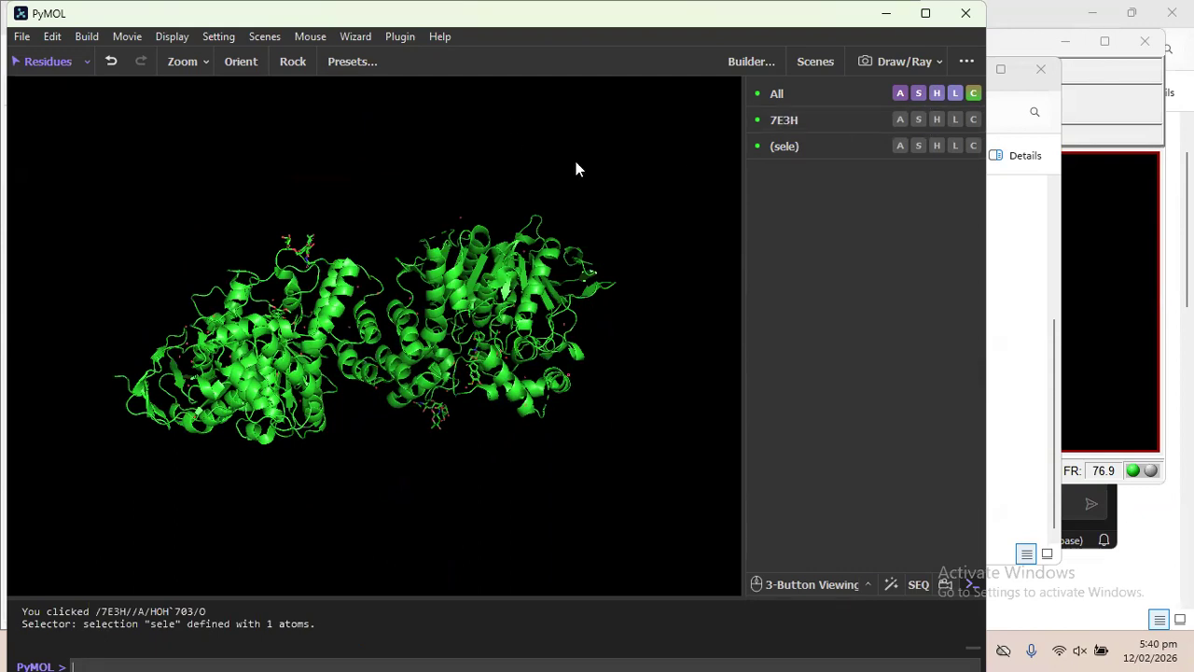
{"action": "left_click", "coordinate": [900, 94]}
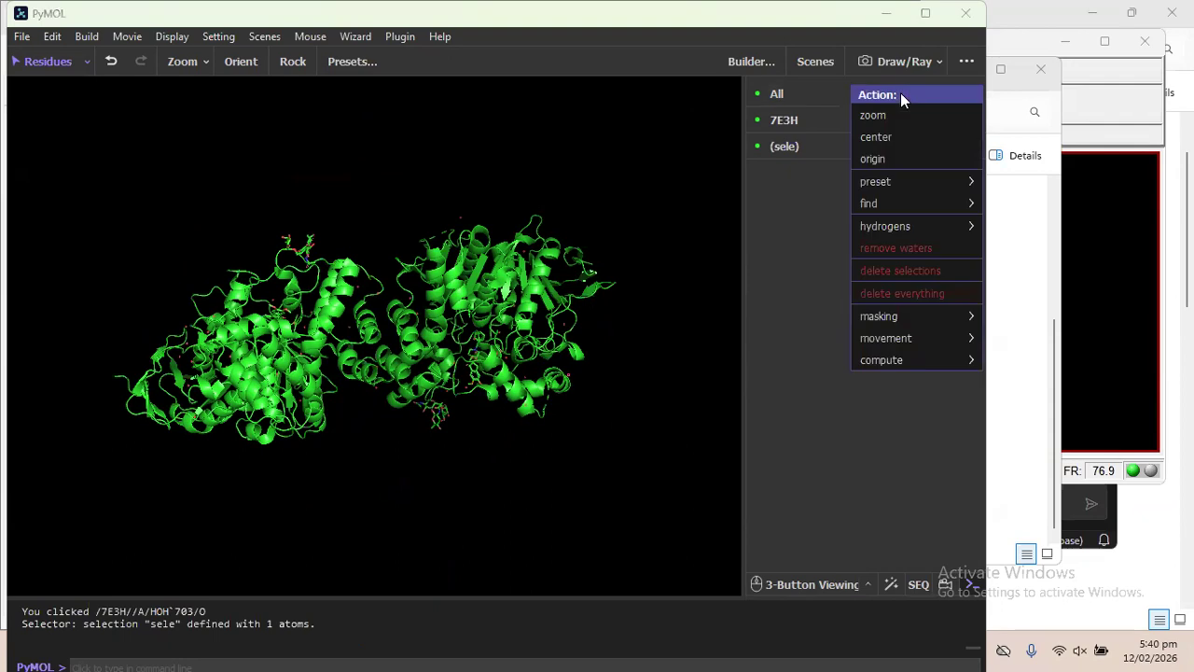
{"action": "left_click", "coordinate": [799, 177]}
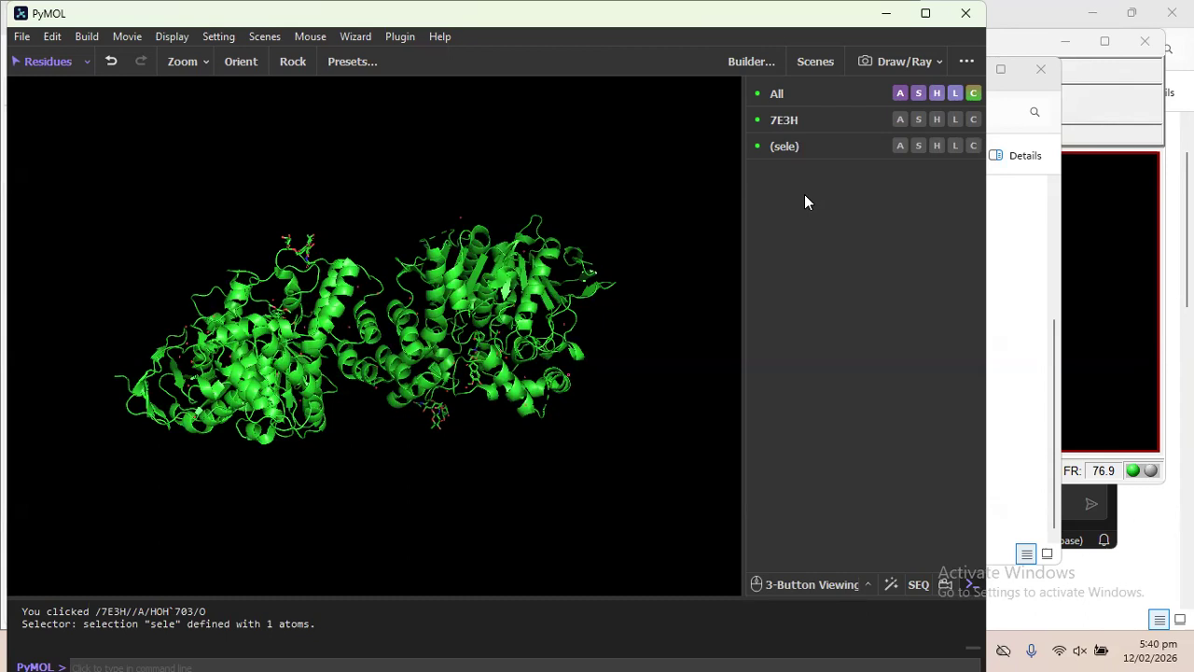
Toggle the visibility of the 7E3H object, ending with it shown
{"action": "left_click", "coordinate": [804, 120]}
{"action": "left_click", "coordinate": [804, 120]}
{"action": "left_click", "coordinate": [804, 120]}
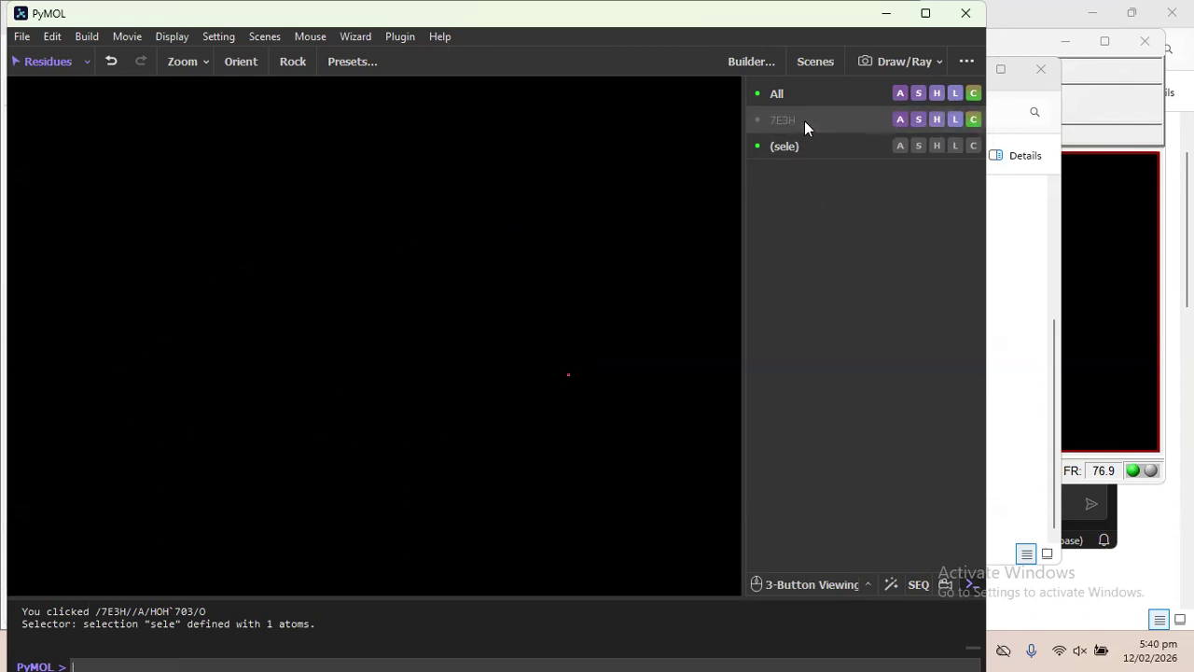
{"action": "left_click", "coordinate": [804, 120]}
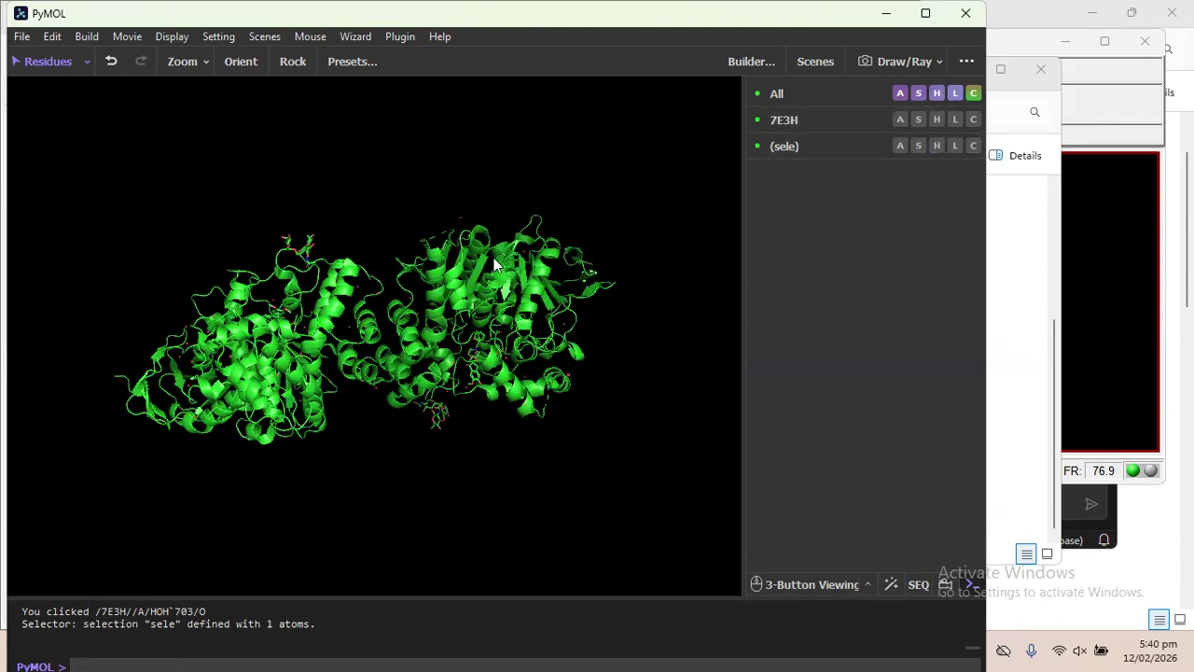
Remove the water molecules from the 7E3H object
{"action": "left_click", "coordinate": [520, 255]}
{"action": "left_click", "coordinate": [896, 119]}
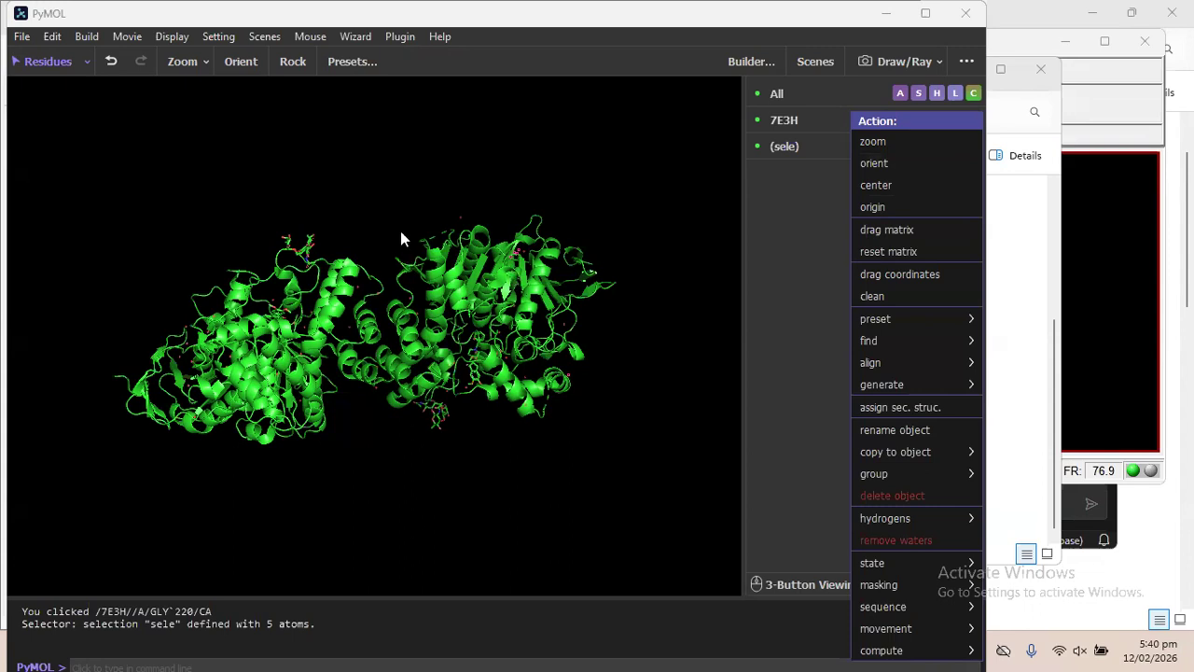
{"action": "left_click_drag", "start_coordinate": [457, 250], "coordinate": [444, 242]}
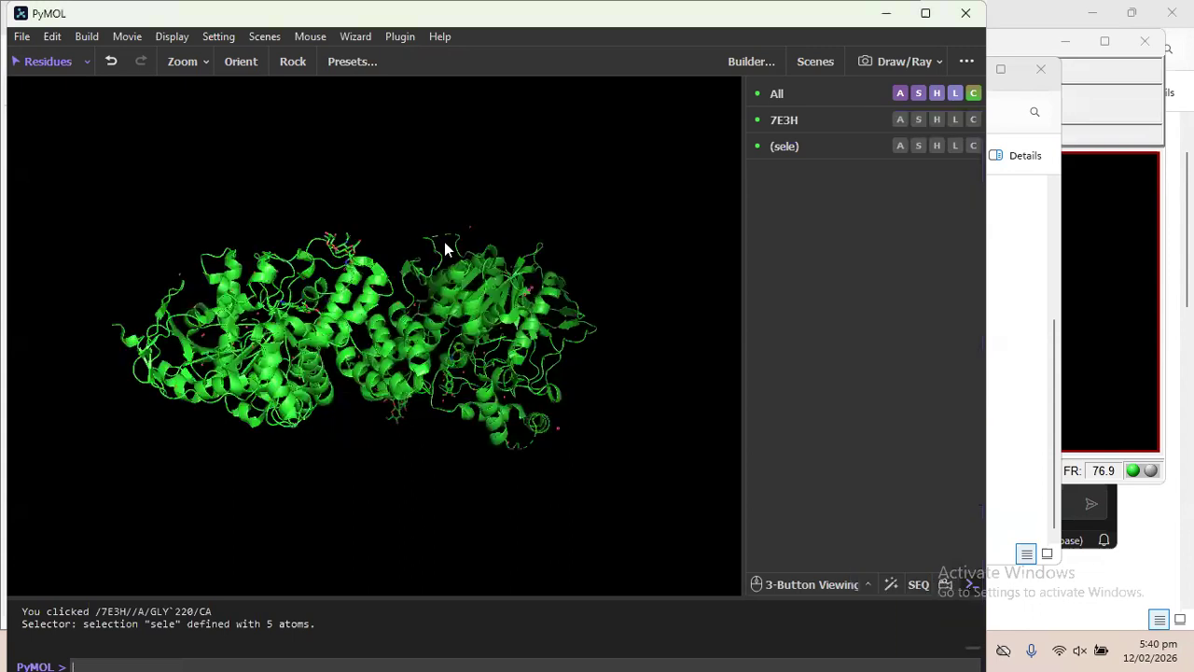
{"action": "left_click", "coordinate": [901, 119]}
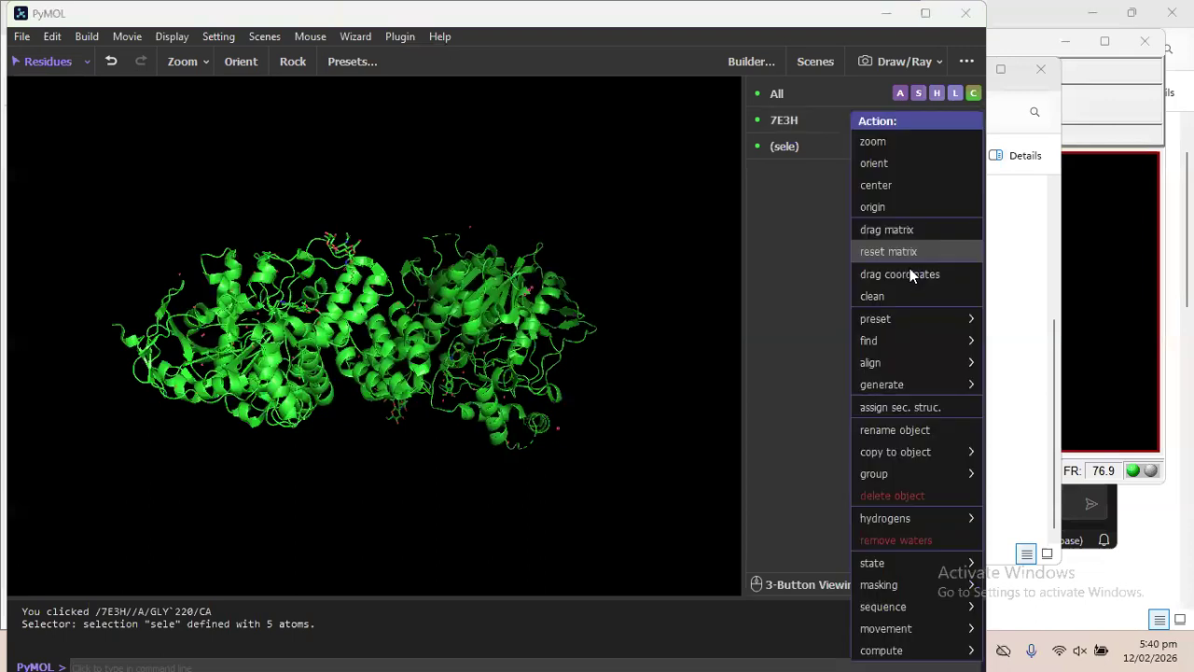
{"action": "left_click", "coordinate": [920, 537]}
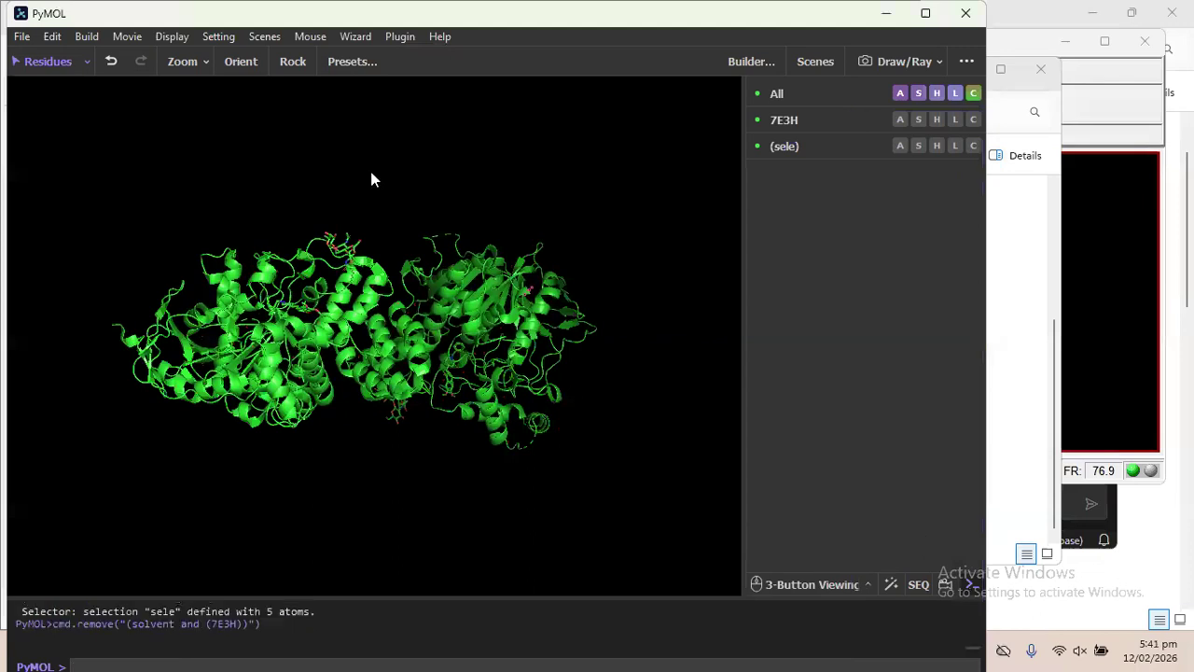
{"action": "left_click_drag", "start_coordinate": [370, 179], "coordinate": [399, 231]}
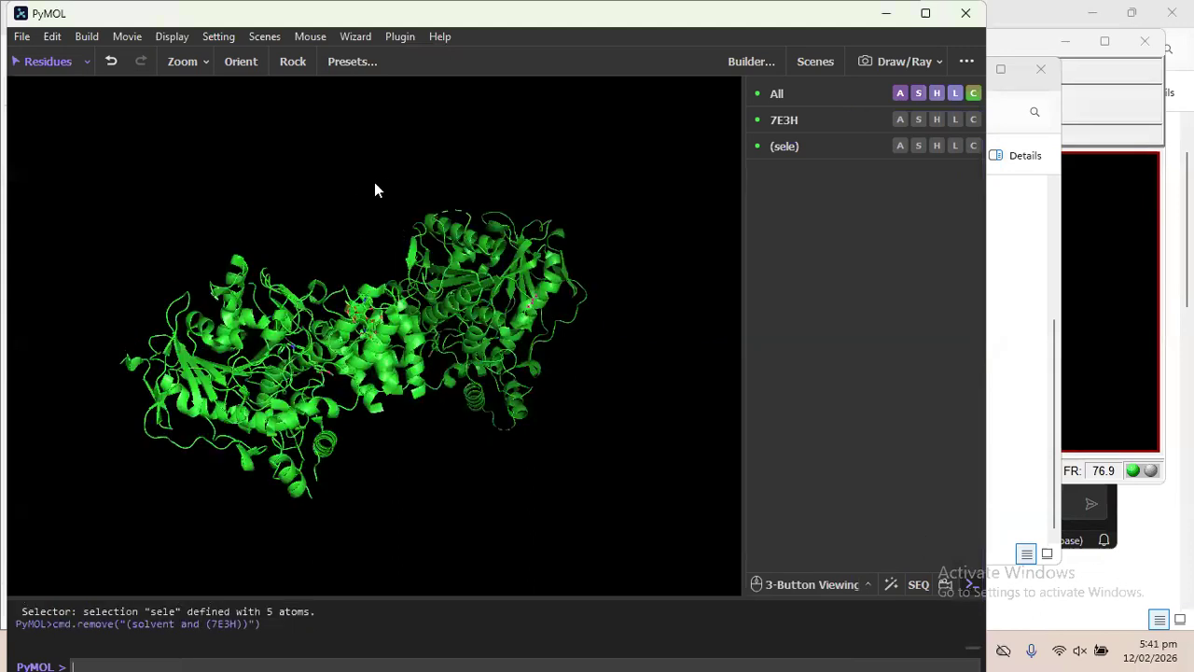
{"action": "left_click_drag", "start_coordinate": [371, 180], "coordinate": [405, 193]}
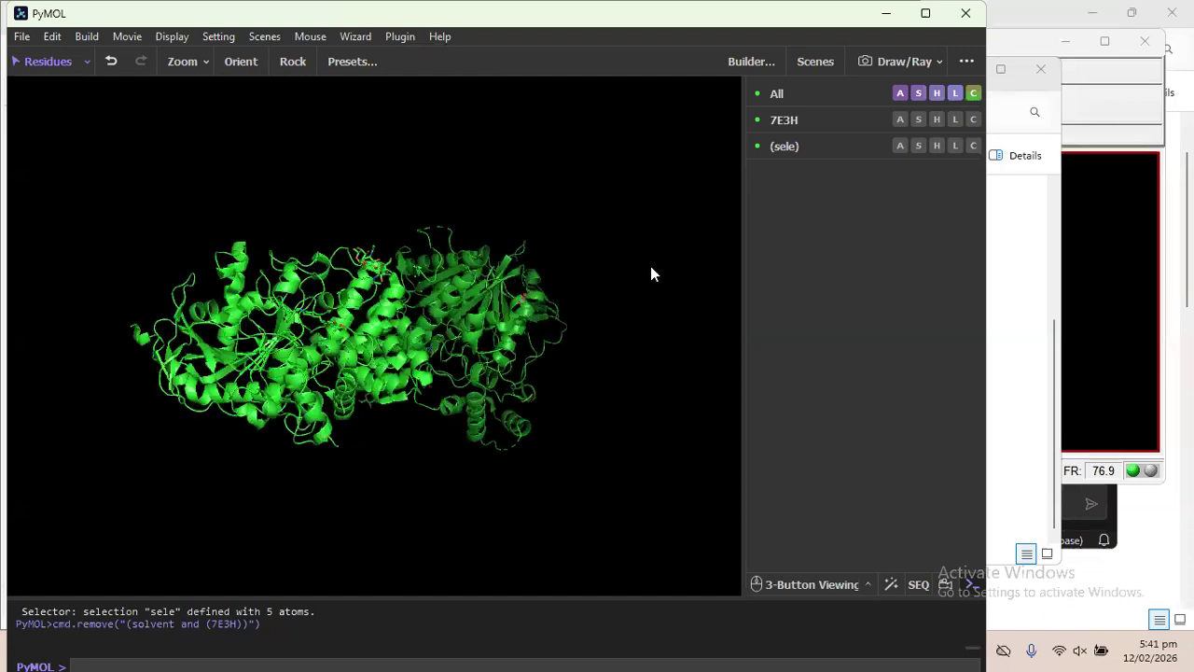
{"action": "key", "text": "ctrl+z"}
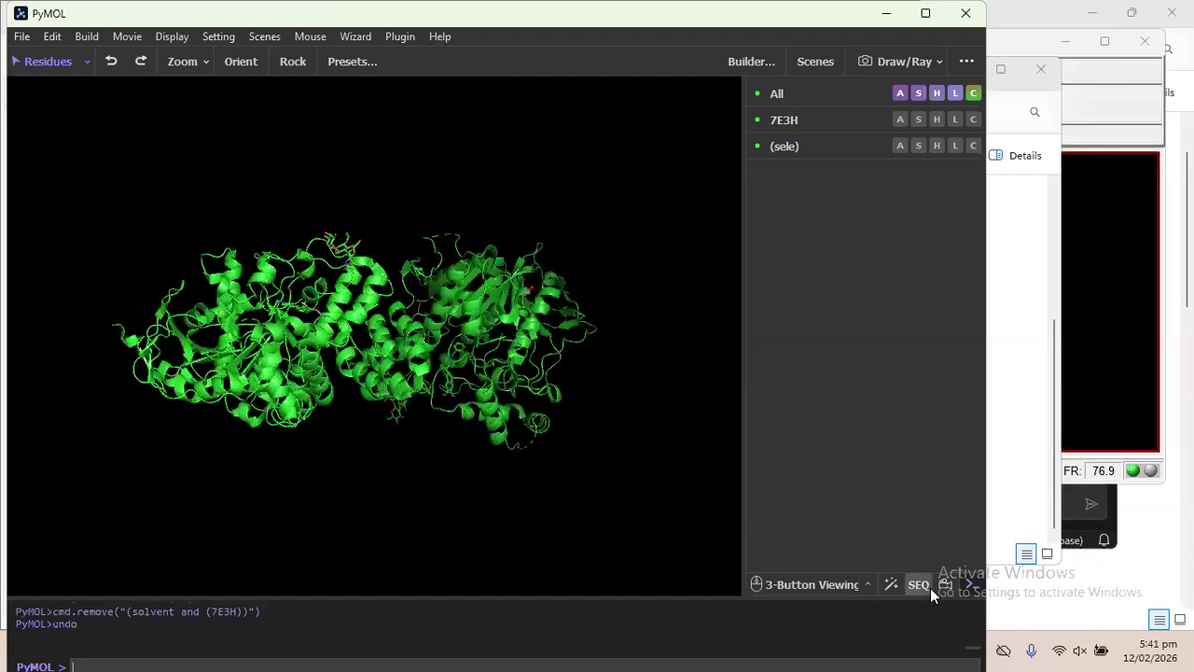
{"action": "left_click", "coordinate": [920, 585]}
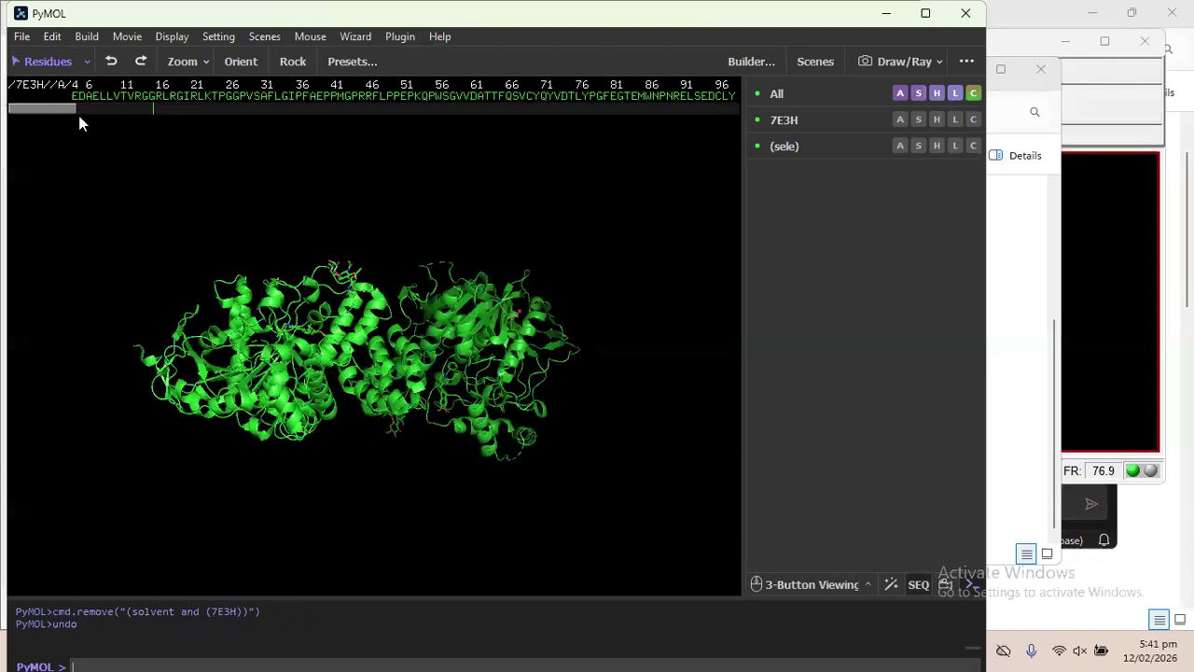
{"action": "left_click_drag", "start_coordinate": [60, 108], "coordinate": [614, 162]}
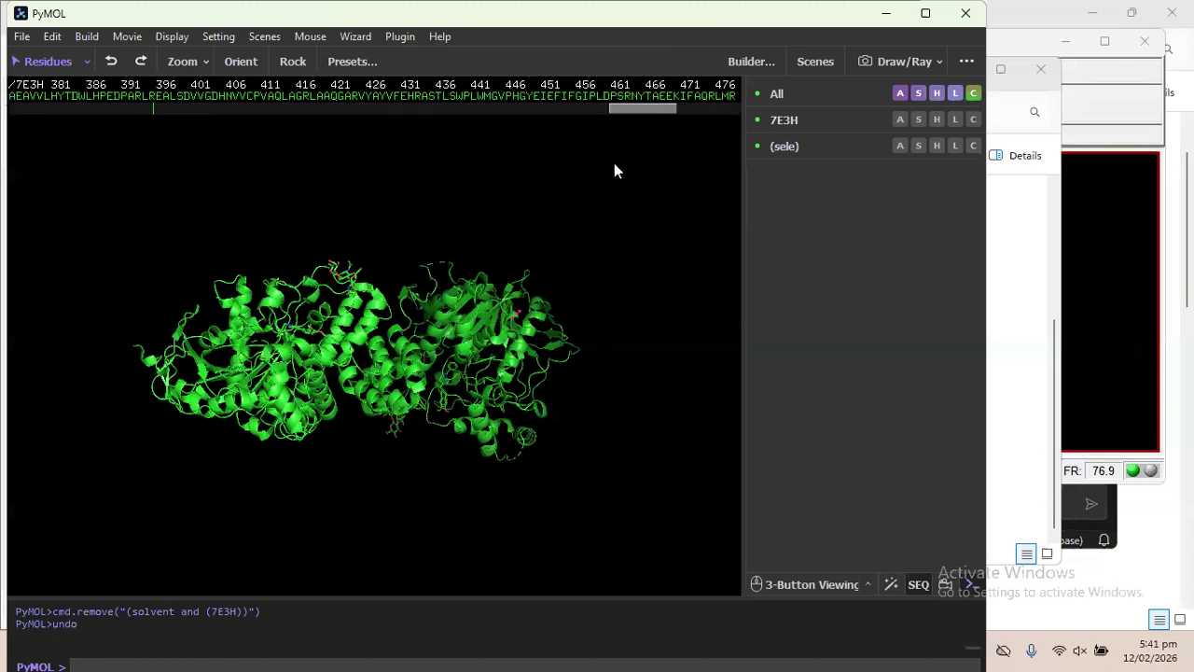
{"action": "left_click", "coordinate": [615, 165]}
{"action": "key", "text": "ctrl+z"}
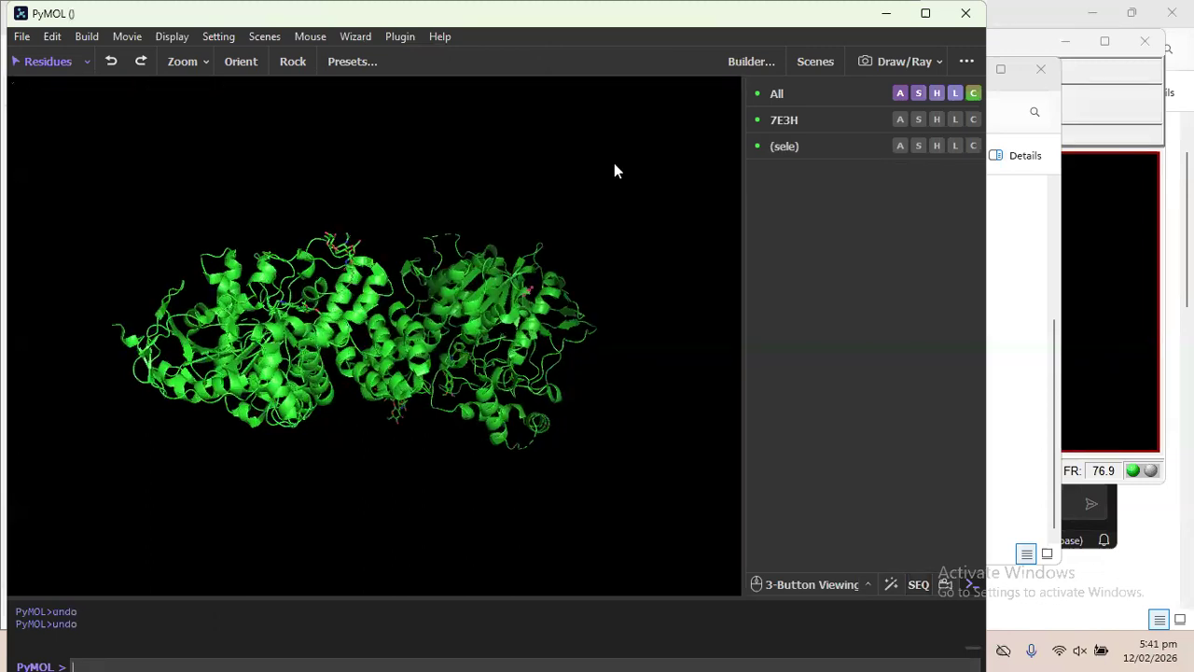
{"action": "left_click_drag", "start_coordinate": [381, 113], "coordinate": [425, 47]}
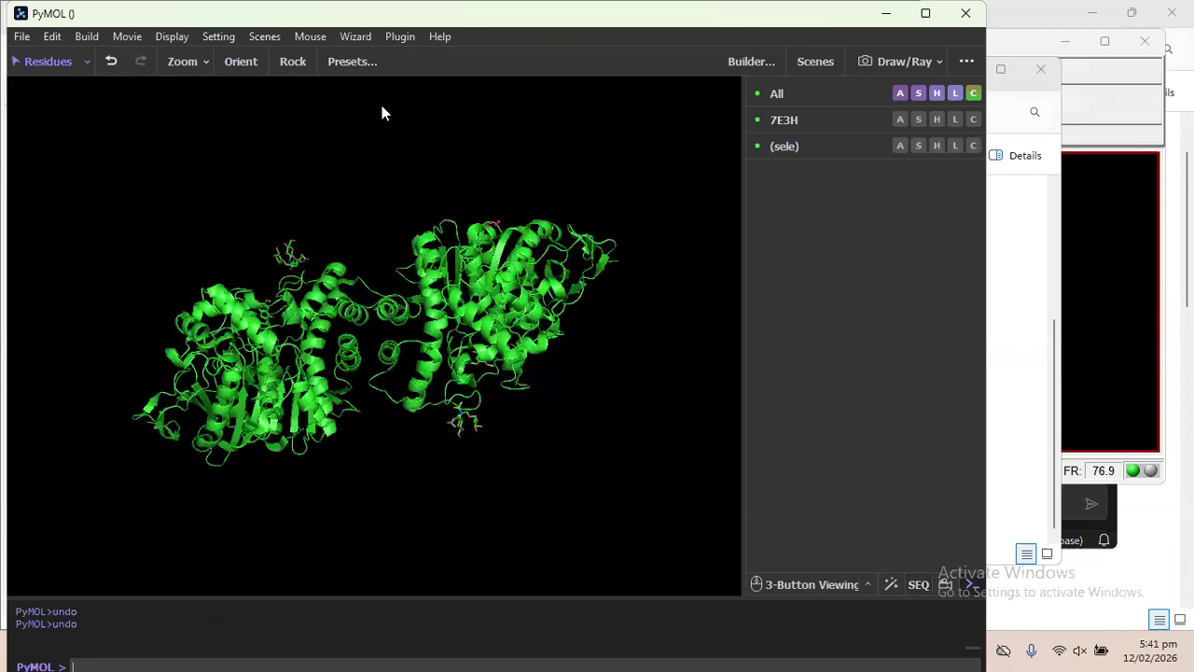
Display the residue sequence of 7E3H and go to the start of chain B
{"action": "left_click", "coordinate": [917, 584]}
{"action": "left_click_drag", "start_coordinate": [367, 122], "coordinate": [8, 147]}
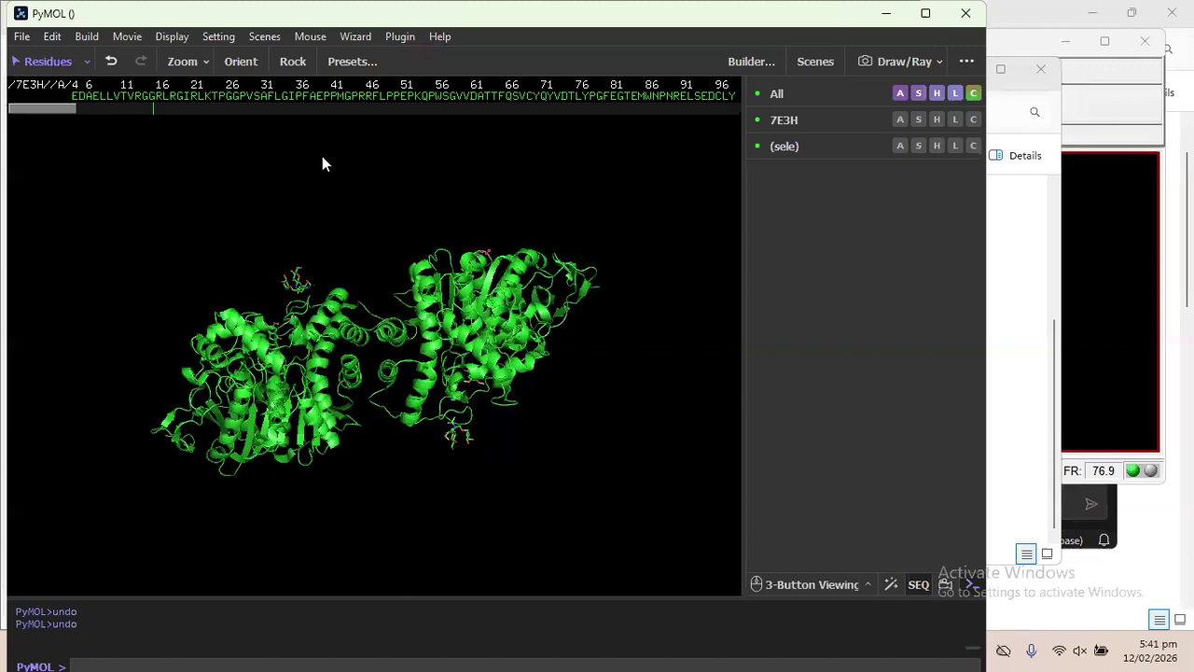
{"action": "left_click_drag", "start_coordinate": [322, 164], "coordinate": [272, 152]}
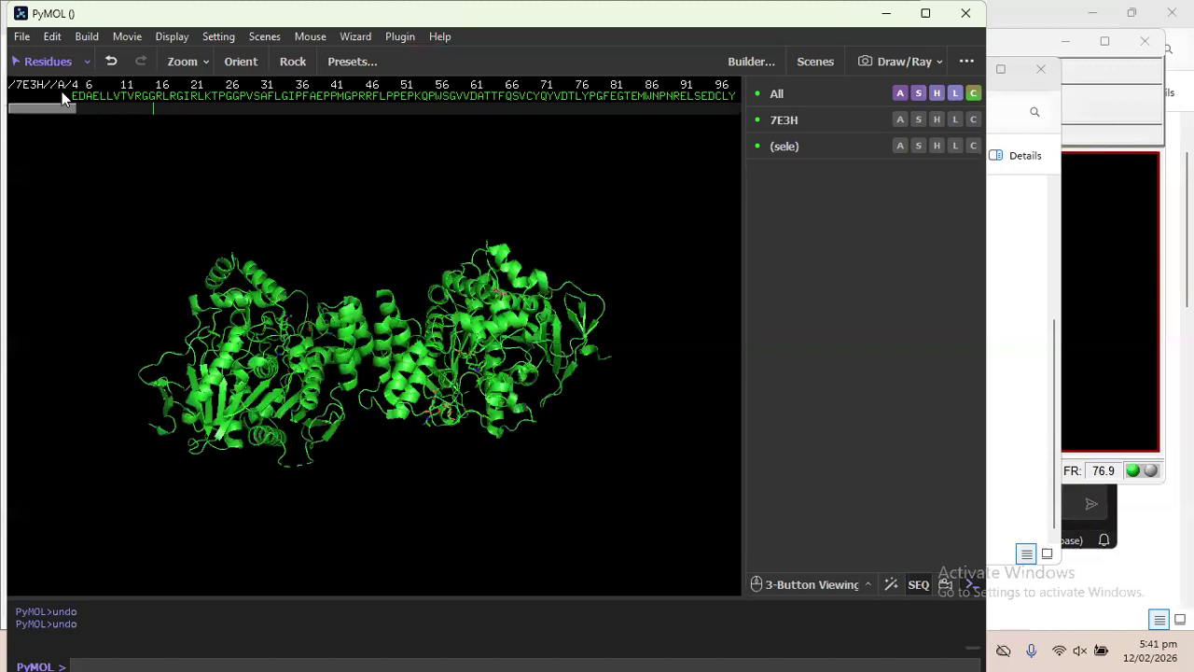
{"action": "left_click_drag", "start_coordinate": [49, 115], "coordinate": [376, 109]}
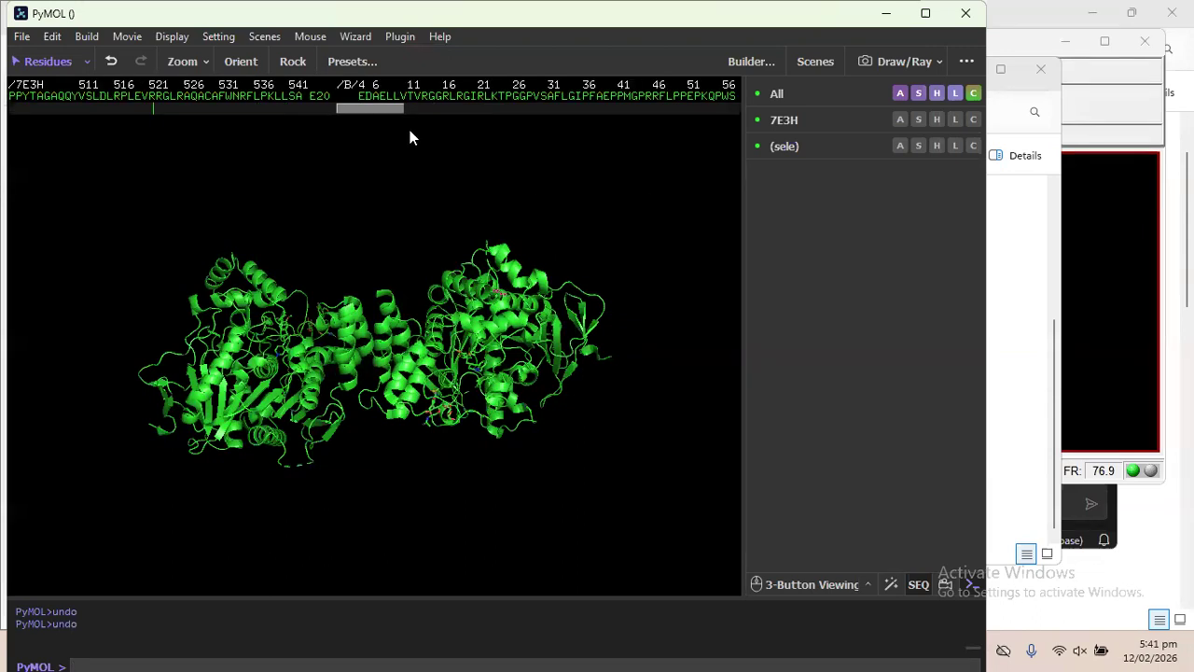
Highlight chain B in the sequence from its first residue through the E20 ligand
{"action": "left_click", "coordinate": [363, 99]}
{"action": "left_click_drag", "start_coordinate": [366, 109], "coordinate": [720, 82]}
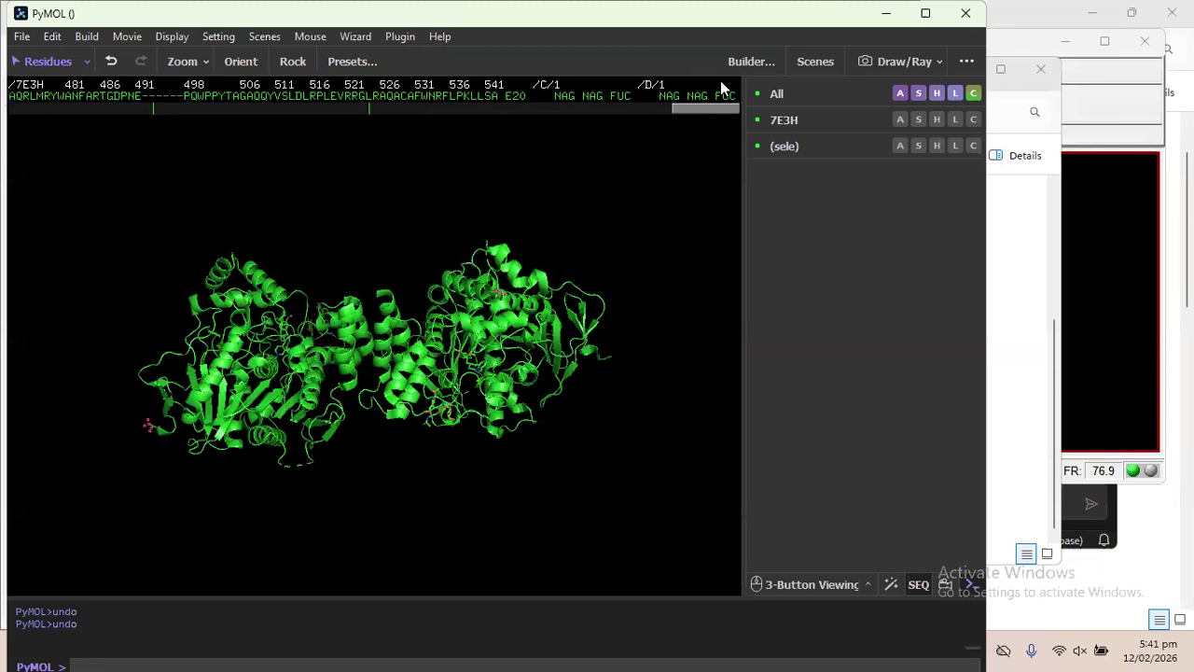
{"action": "left_click", "coordinate": [516, 96], "text": "shift"}
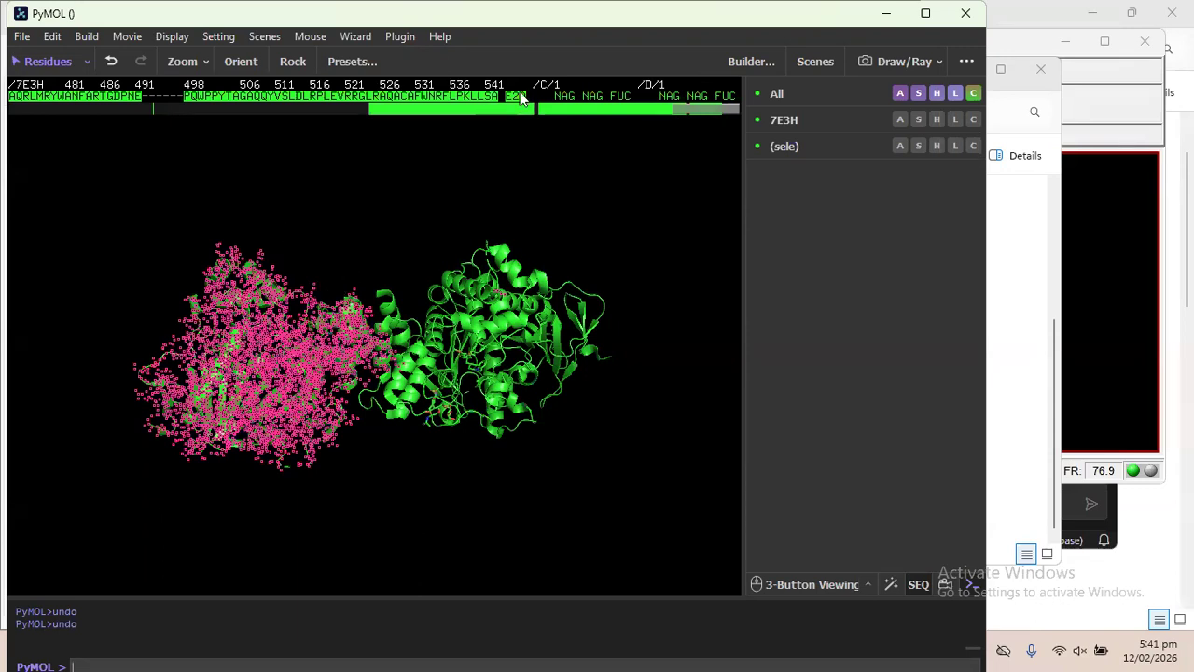
Clear the chain B selection, highlight the NAG and FUC residues of chains C and D, and return to the sequence start with nothing selected
{"action": "left_click", "coordinate": [562, 121]}
{"action": "left_click_drag", "start_coordinate": [564, 96], "coordinate": [738, 88]}
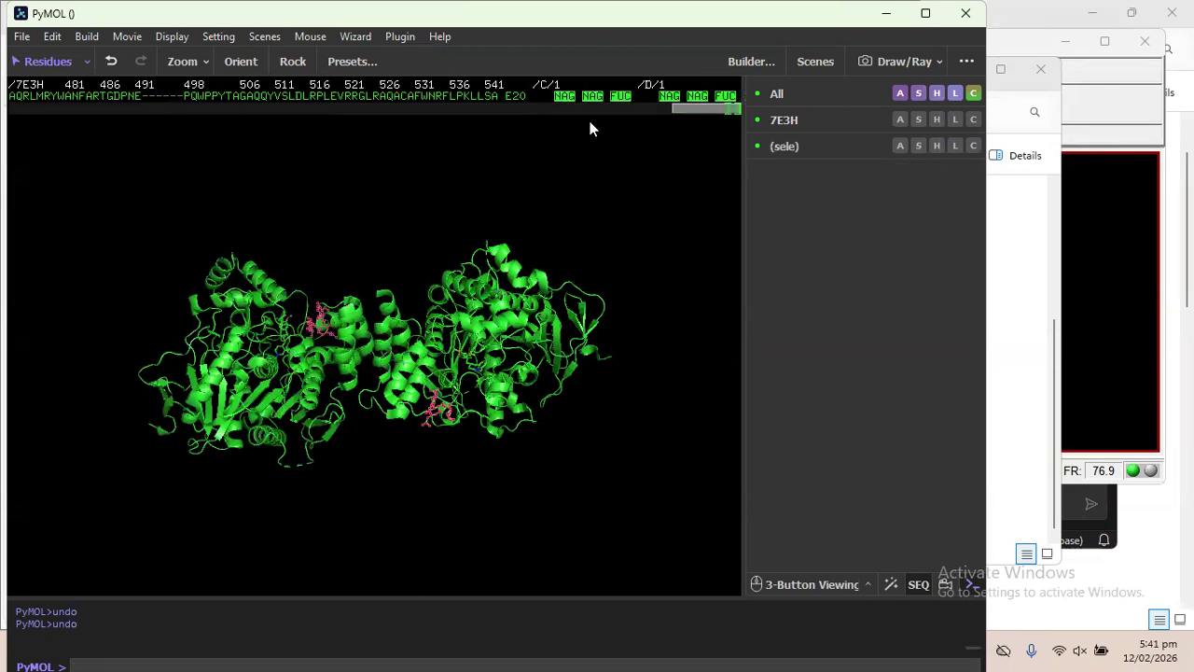
{"action": "left_click", "coordinate": [522, 96]}
{"action": "left_click_drag", "start_coordinate": [685, 109], "coordinate": [3, 173]}
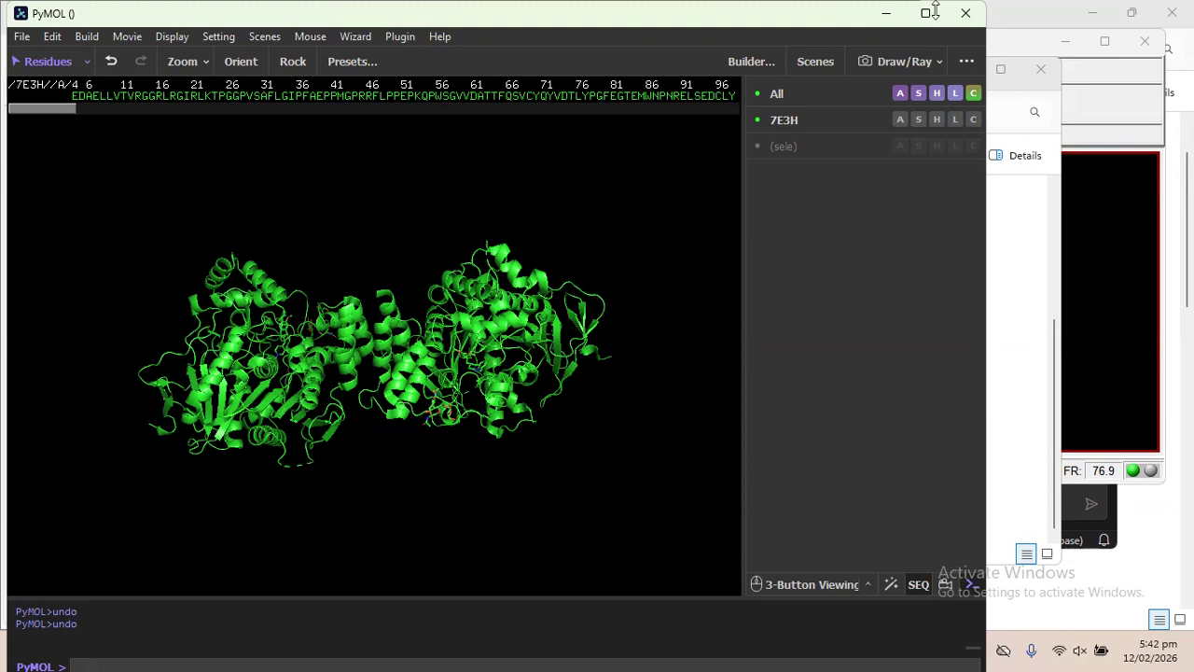
Shrink and reposition the PyMOL window, and run "remove chain B" to delete that chain from 7E3H
{"action": "left_click_drag", "start_coordinate": [989, 7], "coordinate": [898, 118]}
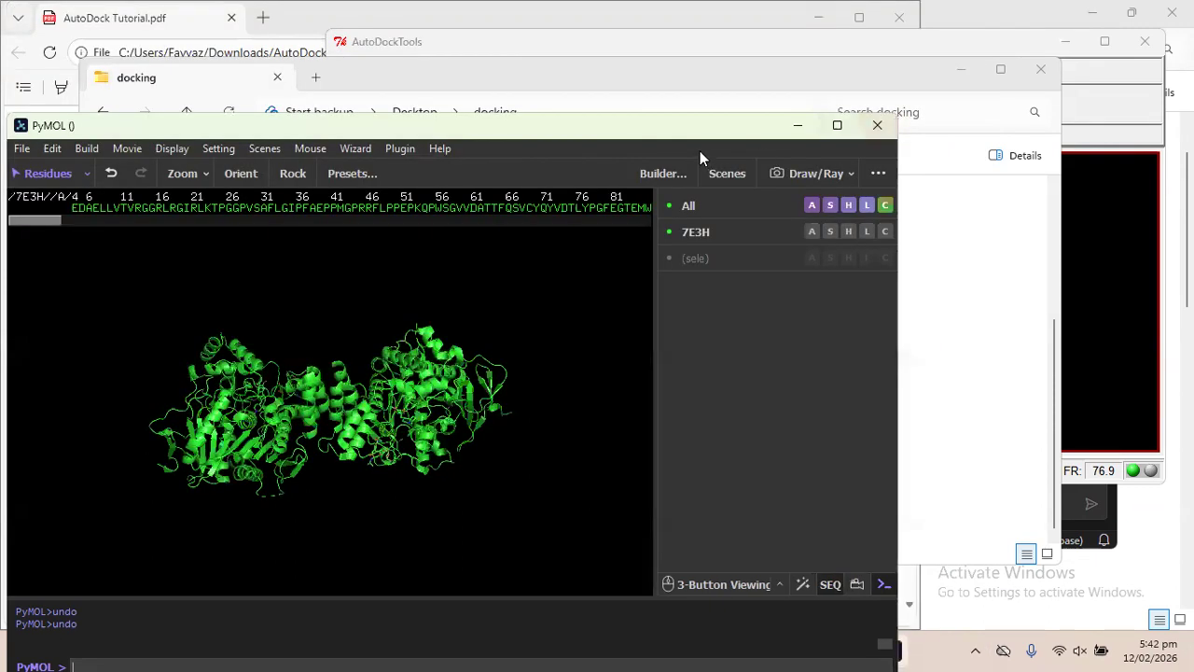
{"action": "left_click_drag", "start_coordinate": [691, 127], "coordinate": [836, 61]}
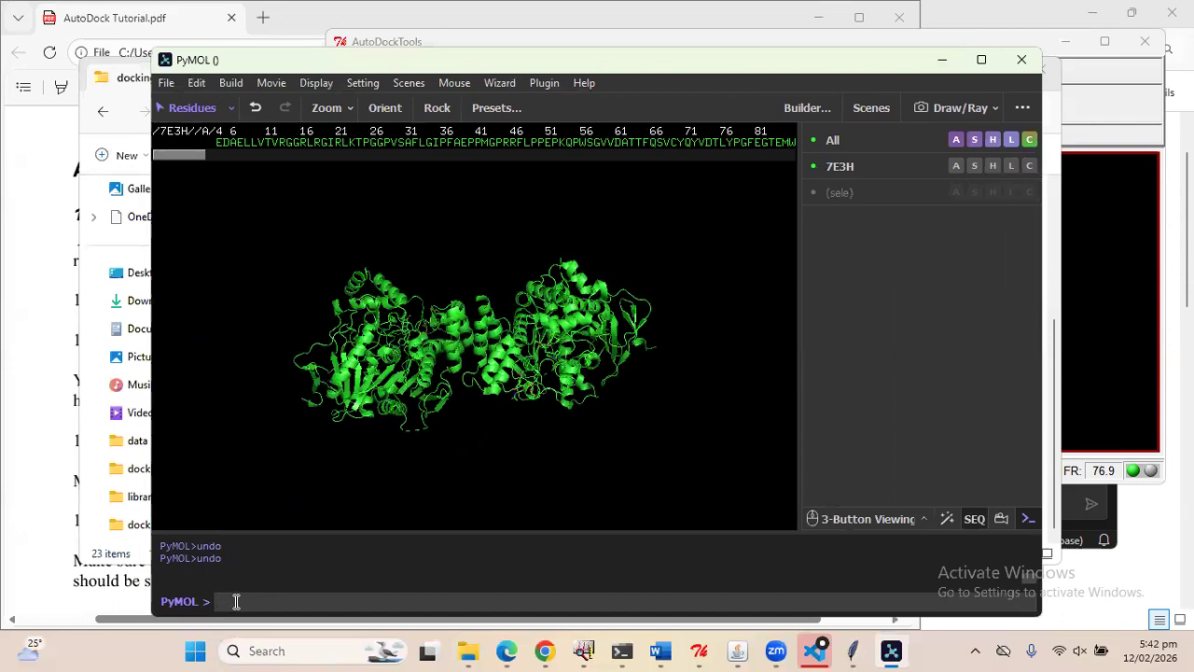
{"action": "type", "text": "remove chain B"}
{"action": "key", "text": "Return"}
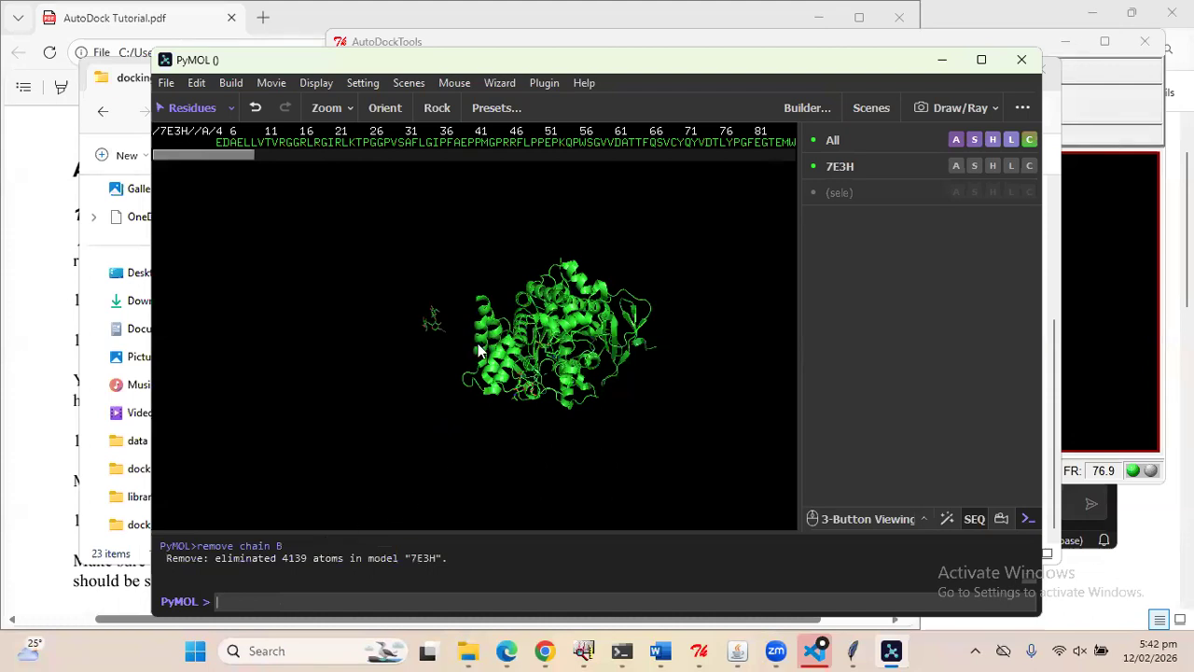
{"action": "left_click_drag", "start_coordinate": [450, 265], "coordinate": [380, 250]}
{"action": "left_click_drag", "start_coordinate": [520, 327], "coordinate": [425, 287]}
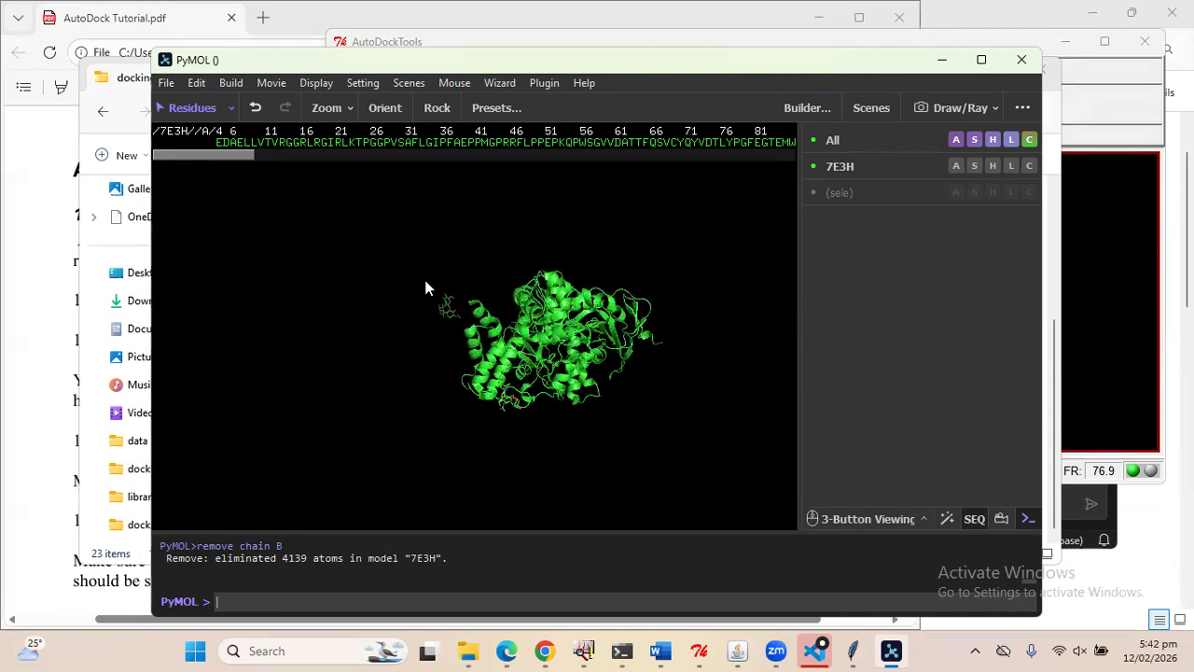
Orient the view on the structure and run "remove org" to delete the remaining organic molecules
{"action": "left_click", "coordinate": [380, 108]}
{"action": "left_click_drag", "start_coordinate": [593, 332], "coordinate": [459, 317]}
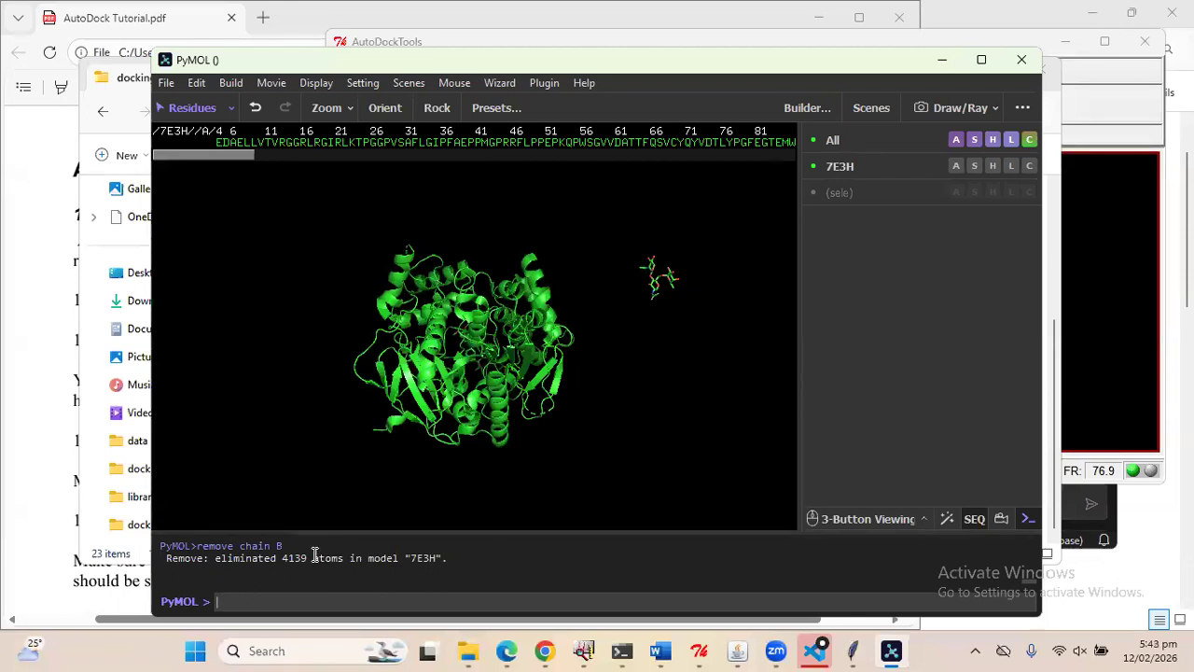
{"action": "type", "text": "remove org"}
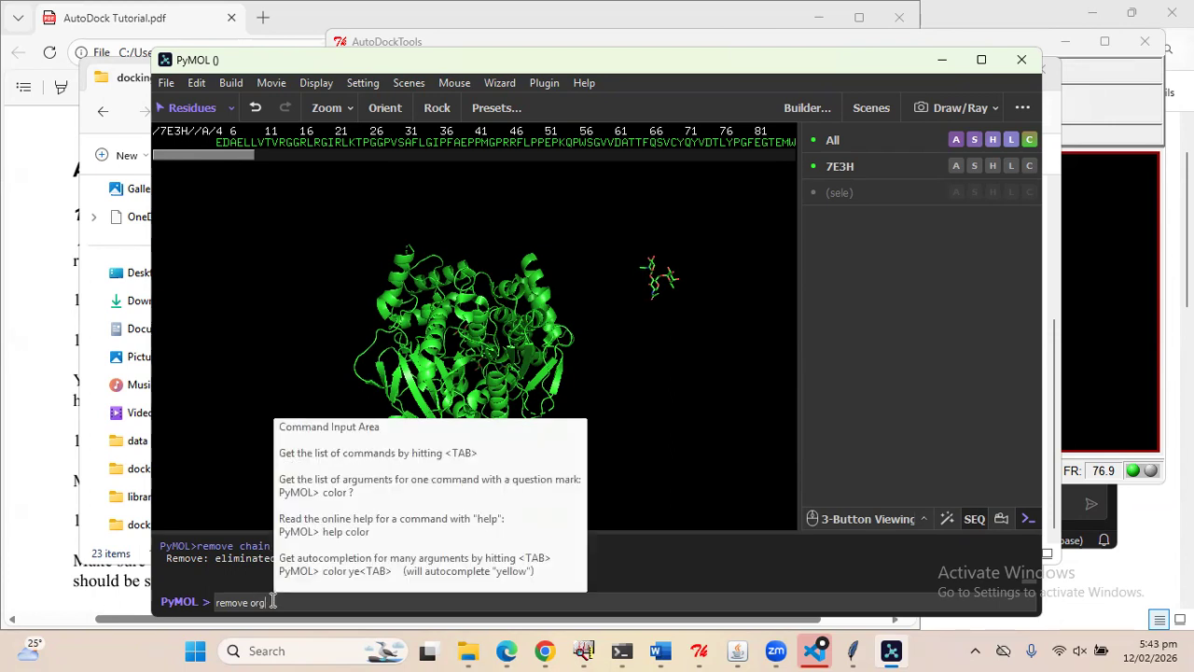
{"action": "key", "text": "Return"}
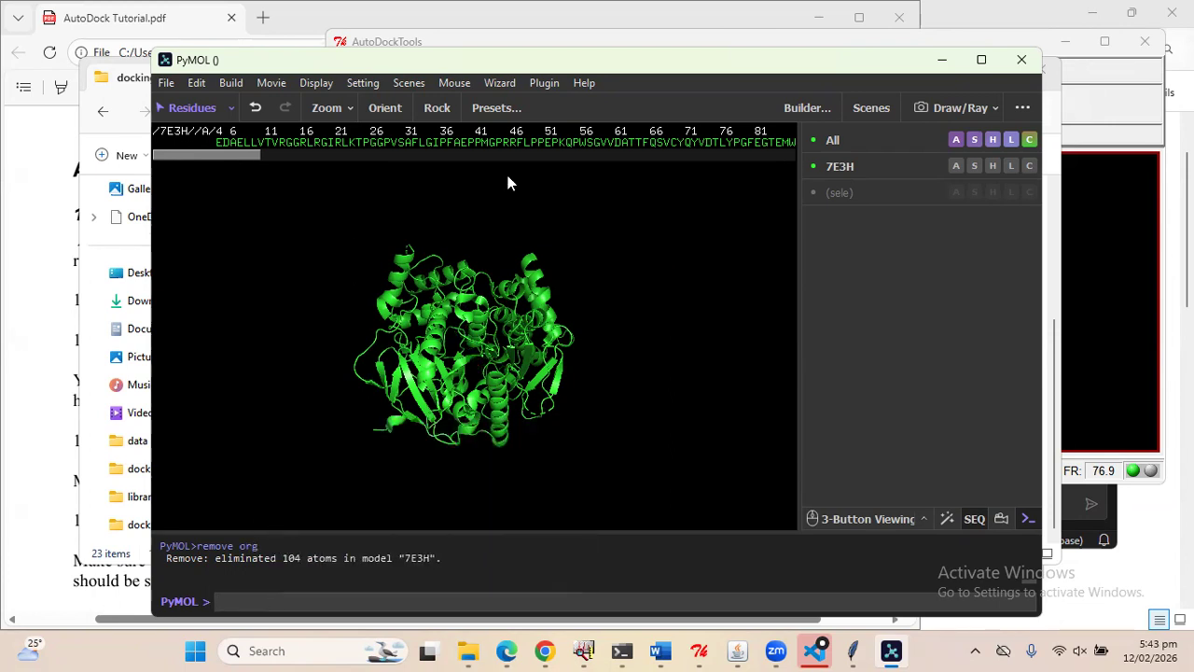
{"action": "left_click_drag", "start_coordinate": [612, 227], "coordinate": [299, 205]}
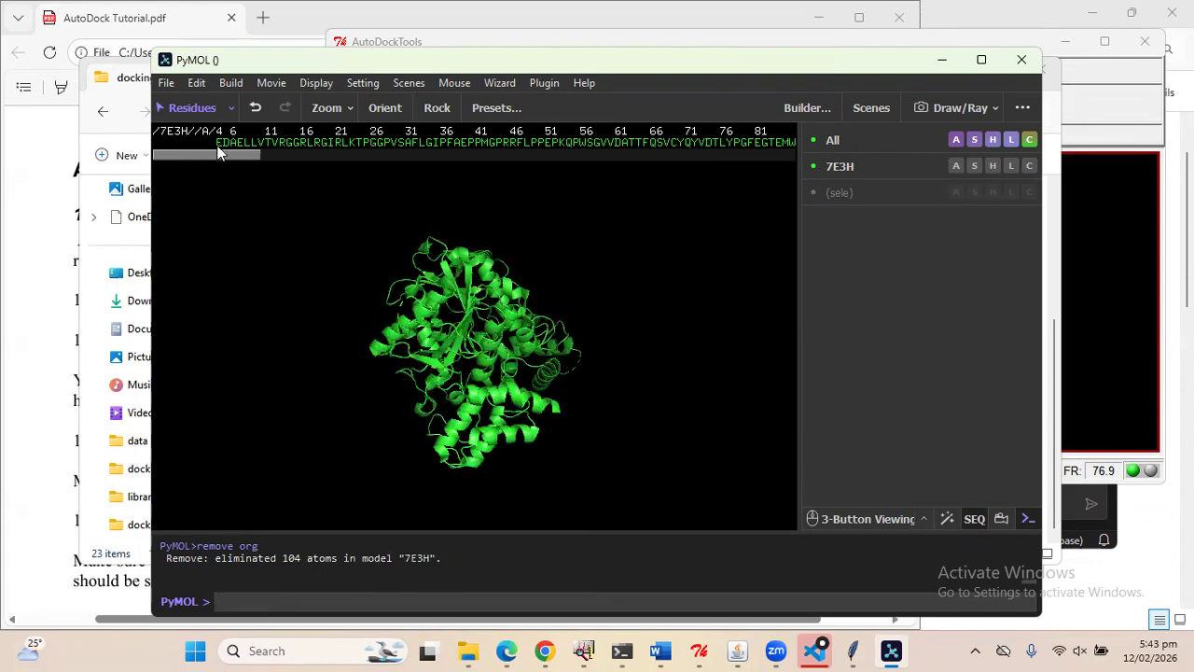
Examine the remaining 7E3H sequence and rotate the cleaned receptor to inspect its structure from several sides
{"action": "left_click_drag", "start_coordinate": [212, 155], "coordinate": [798, 137]}
{"action": "left_click_drag", "start_coordinate": [698, 150], "coordinate": [163, 188]}
{"action": "left_click_drag", "start_coordinate": [562, 261], "coordinate": [464, 390]}
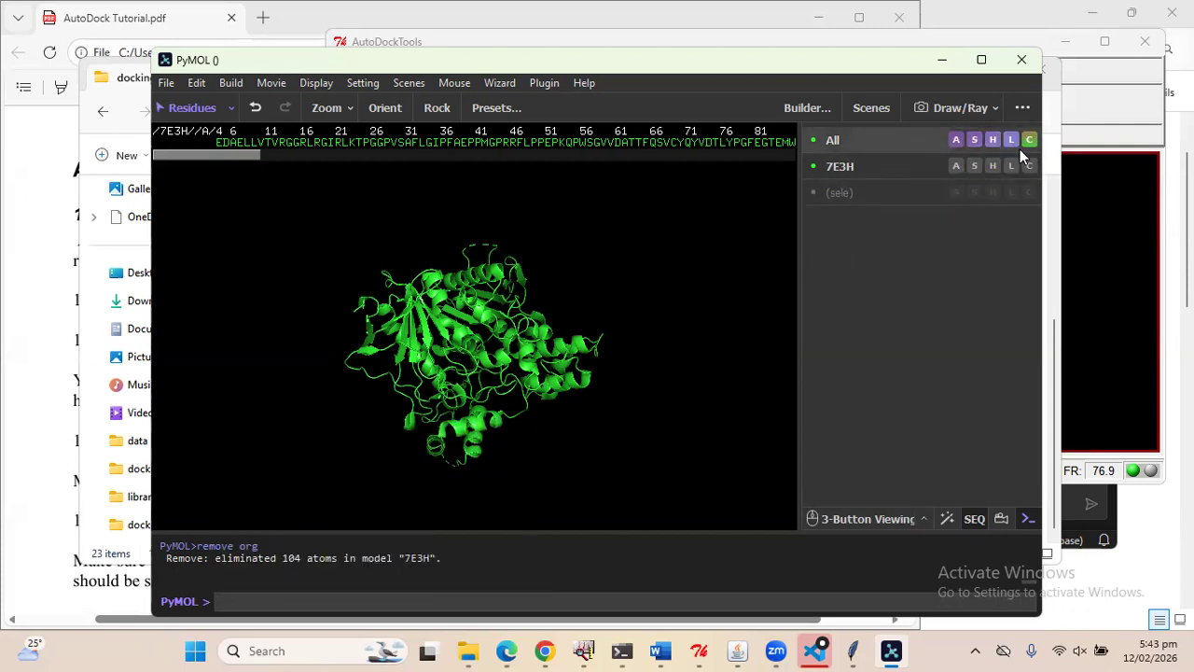
{"action": "left_click_drag", "start_coordinate": [626, 219], "coordinate": [397, 384]}
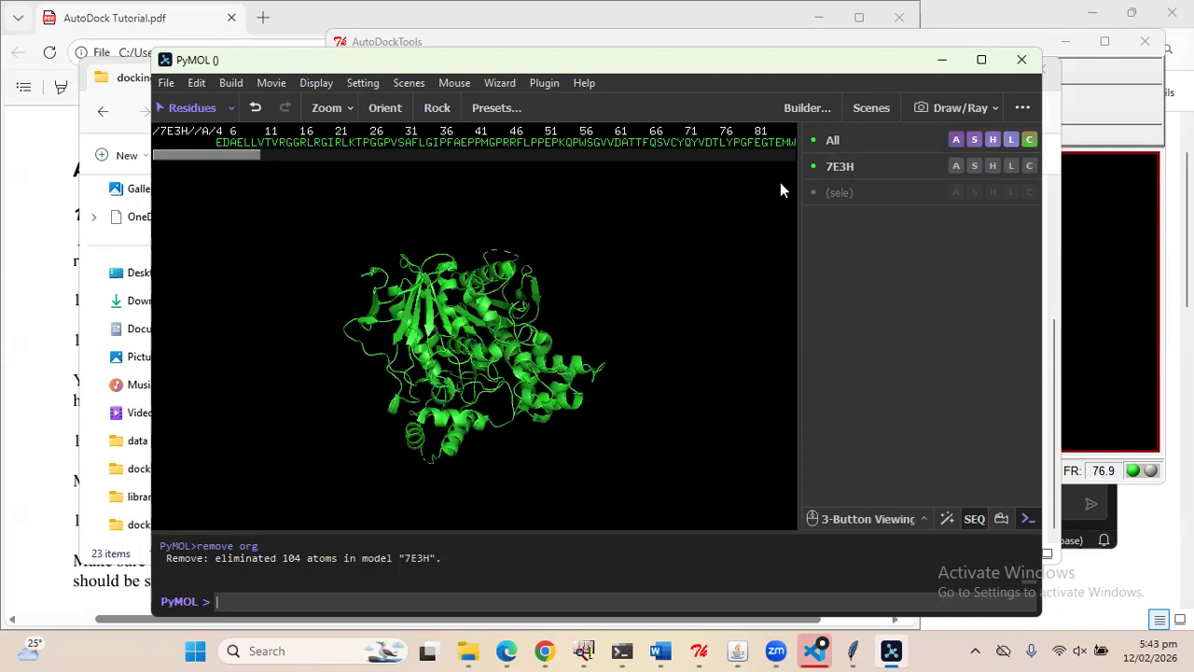
{"action": "left_click_drag", "start_coordinate": [468, 353], "coordinate": [276, 353]}
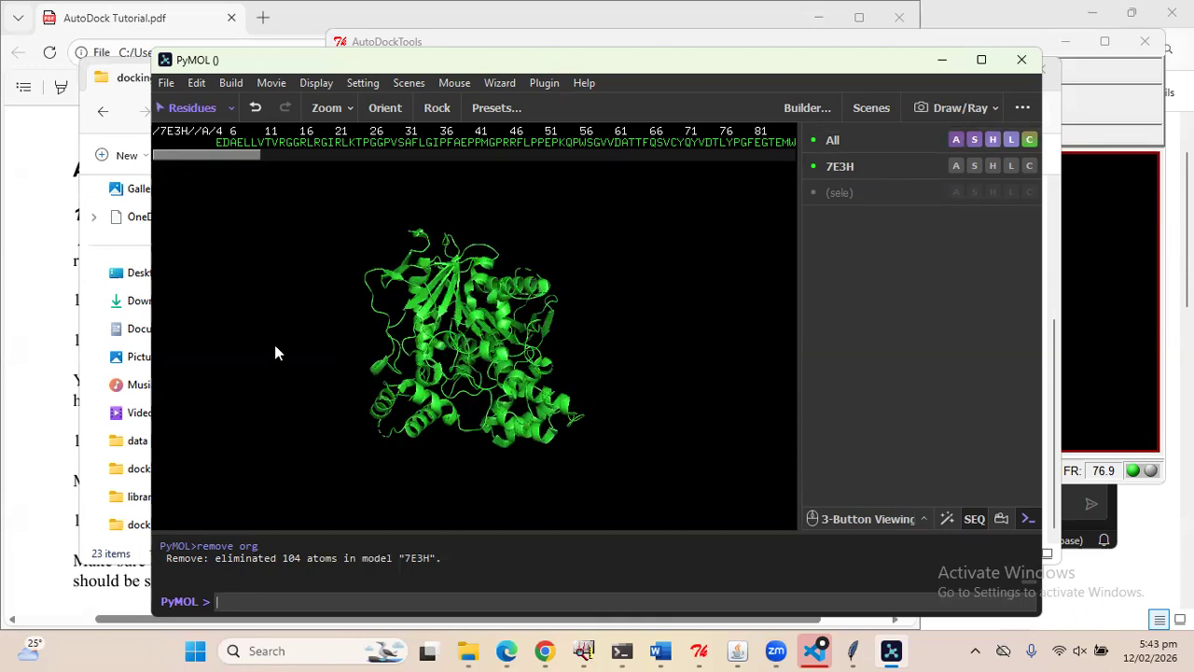
{"action": "left_click_drag", "start_coordinate": [546, 270], "coordinate": [508, 265]}
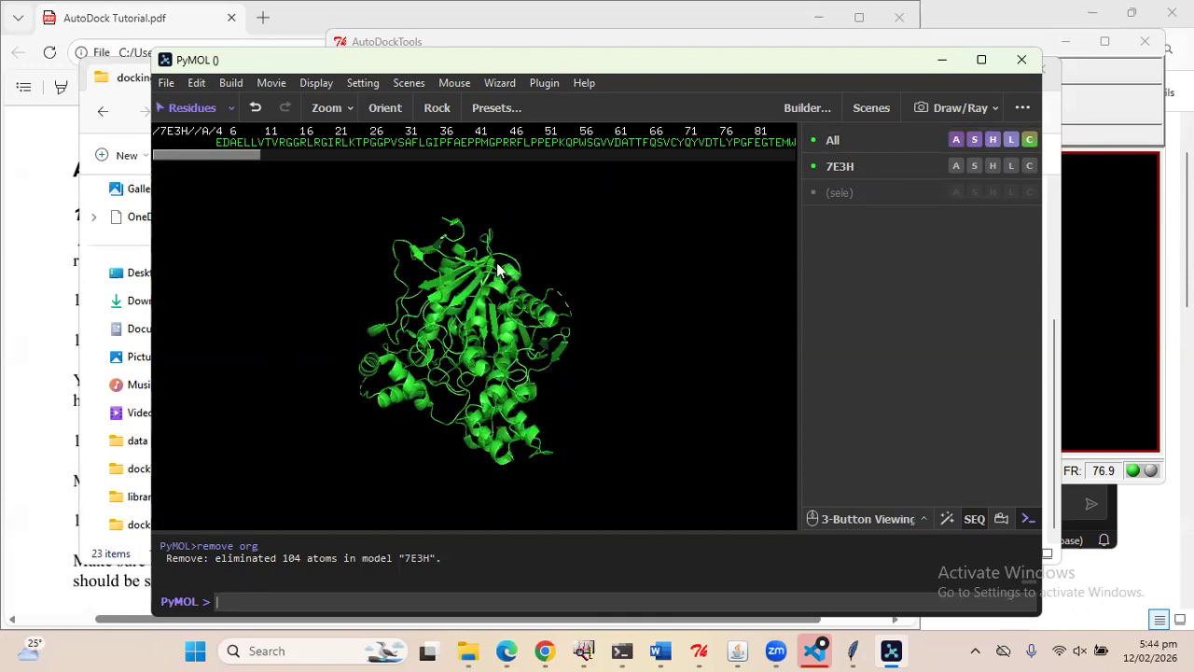
Start a molecule export of the enabled selection in its current state
{"action": "left_click", "coordinate": [163, 83]}
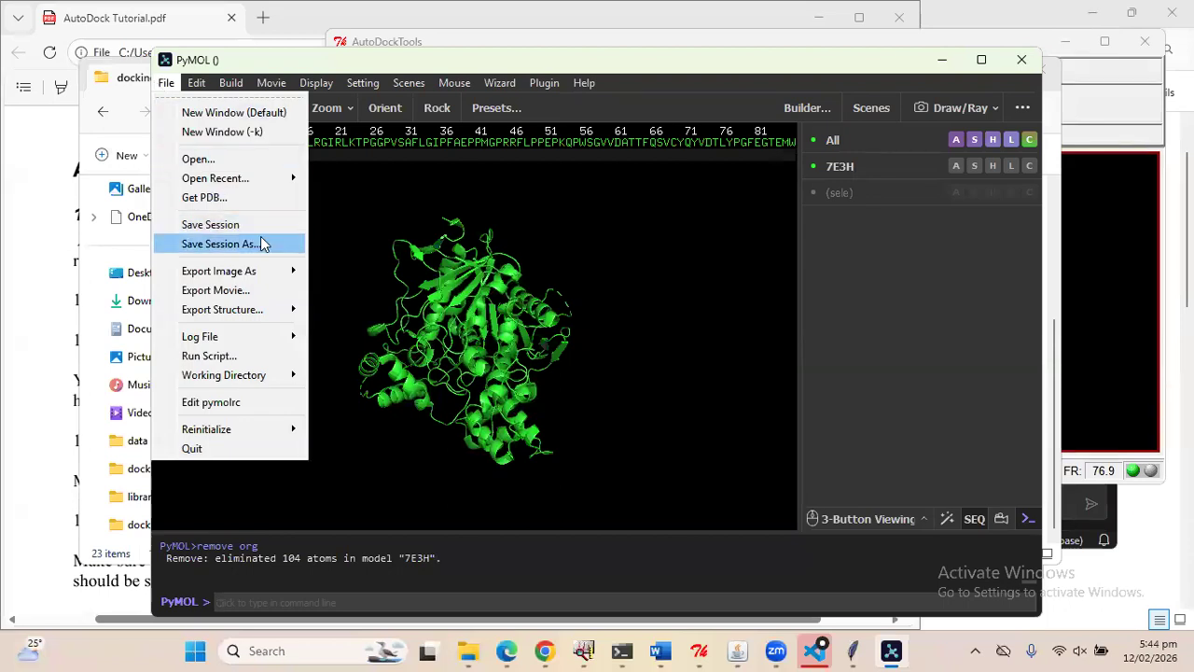
{"action": "mouse_move", "coordinate": [286, 320]}
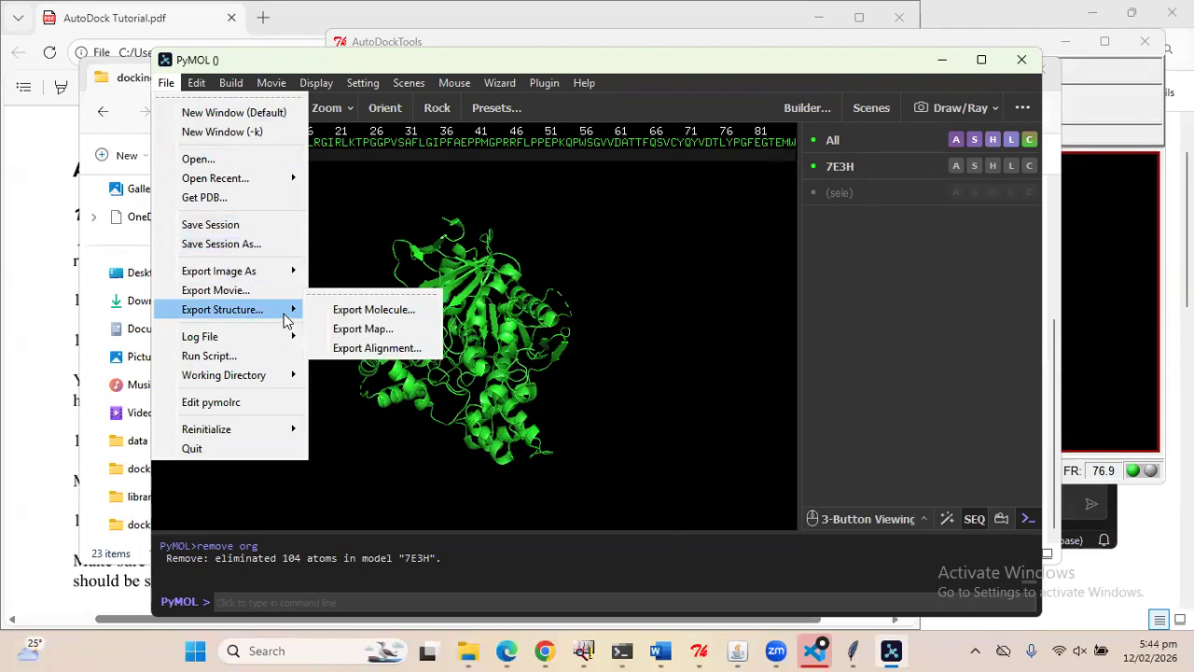
{"action": "left_click", "coordinate": [360, 316]}
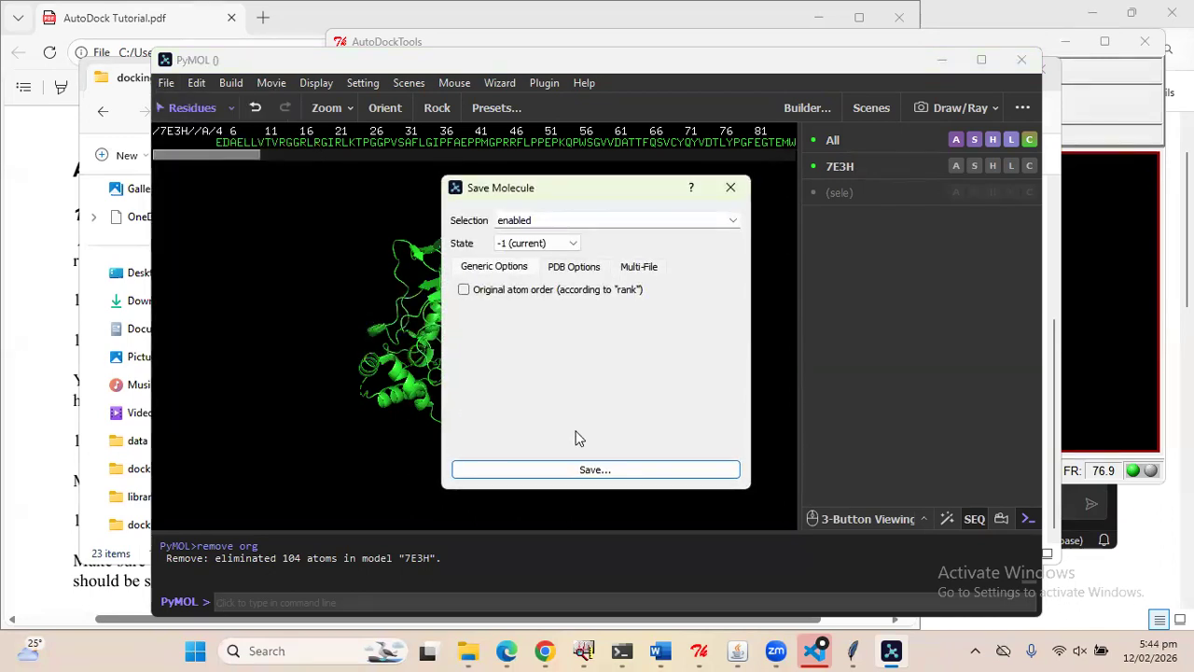
{"action": "left_click", "coordinate": [623, 469]}
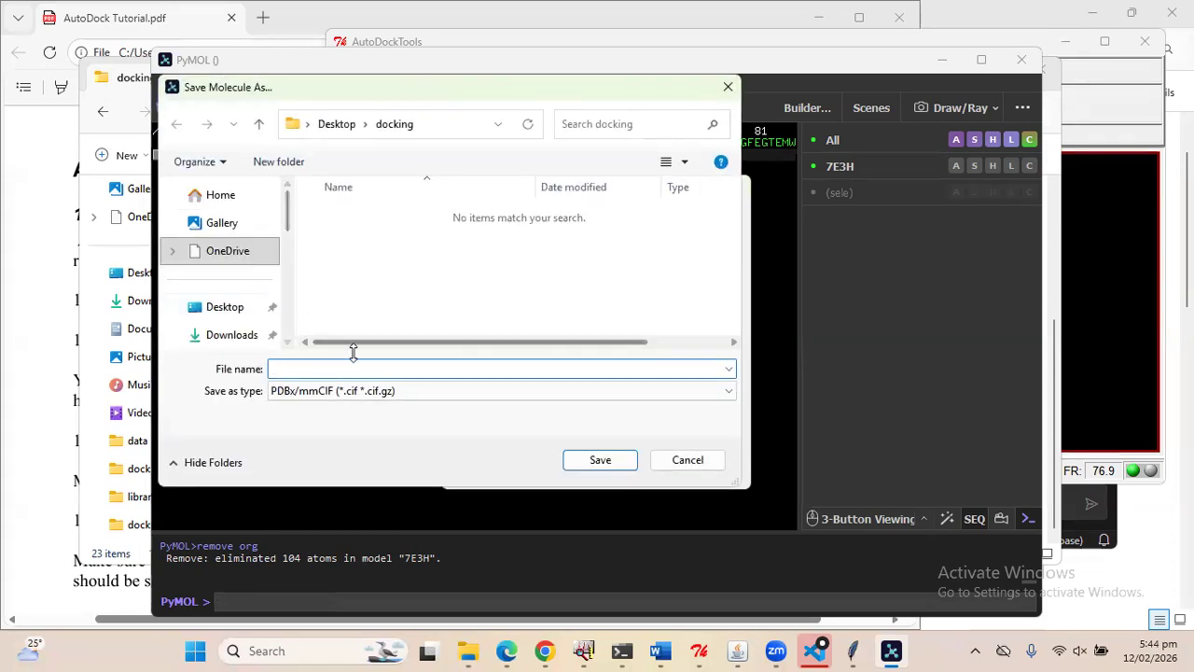
Save the cleaned molecule in the docking folder as receptor2 in PDB format
{"action": "left_click", "coordinate": [368, 392]}
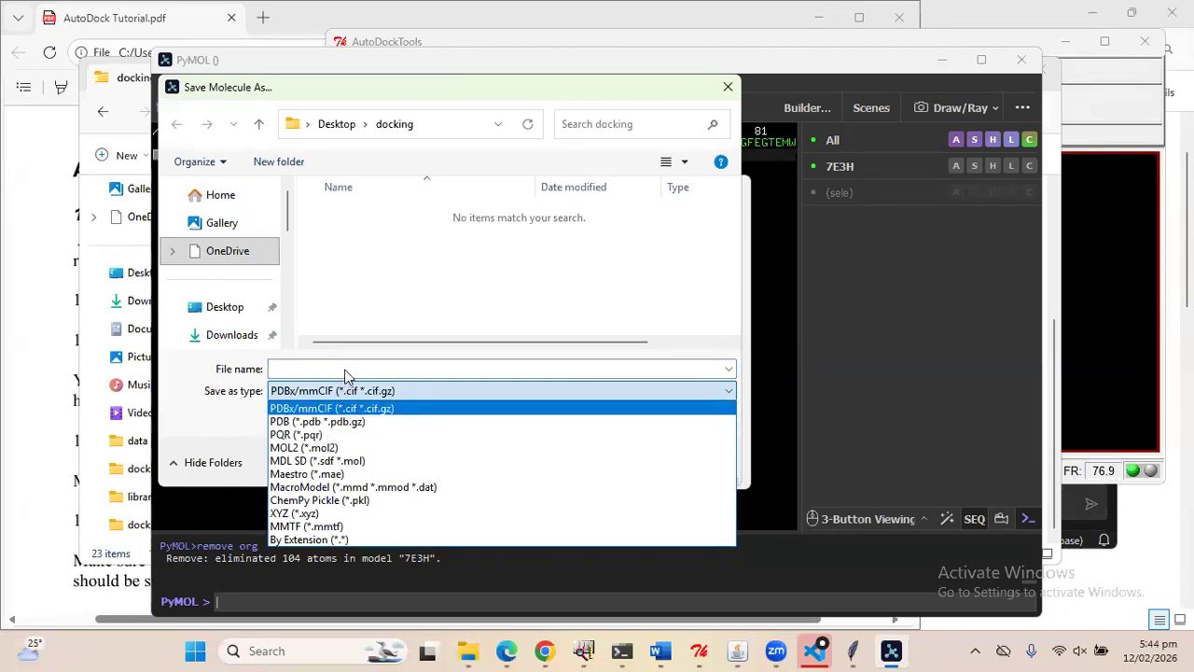
{"action": "left_click", "coordinate": [345, 408]}
{"action": "left_click", "coordinate": [345, 369]}
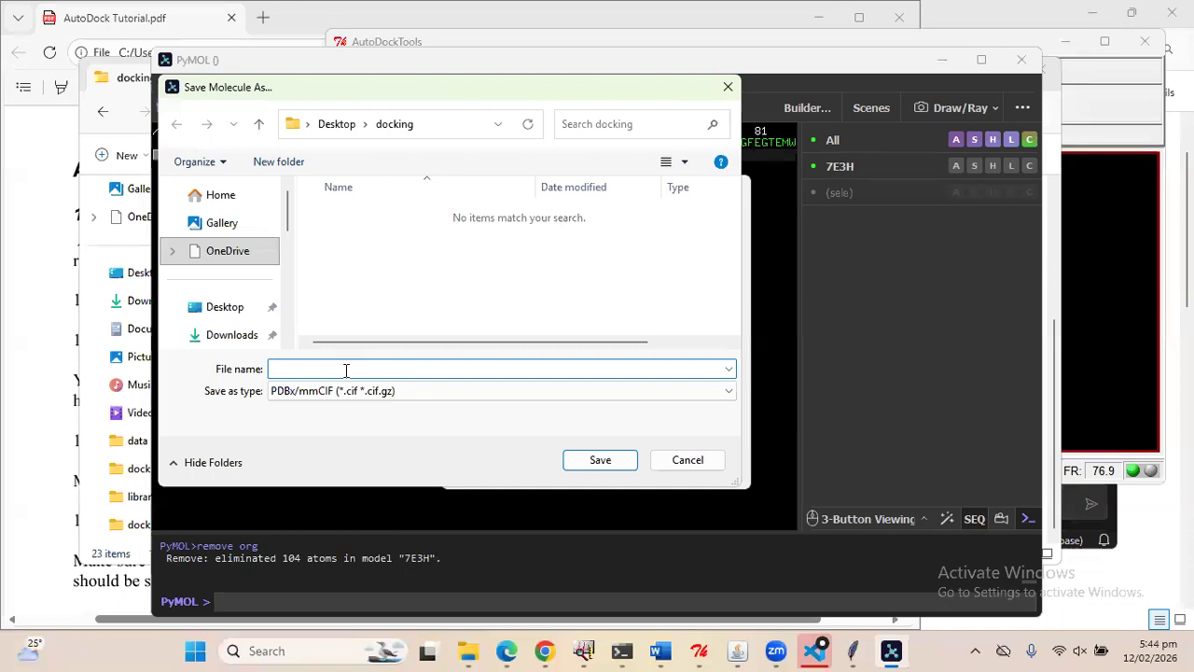
{"action": "type", "text": "recepto"}
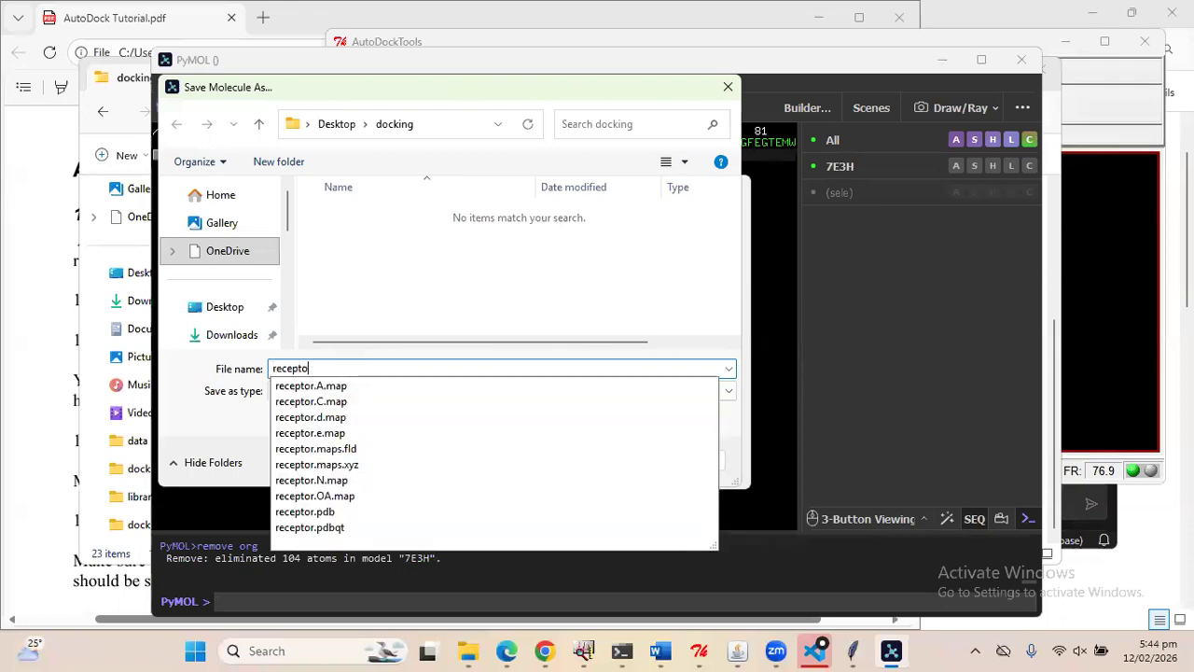
{"action": "type", "text": "r2"}
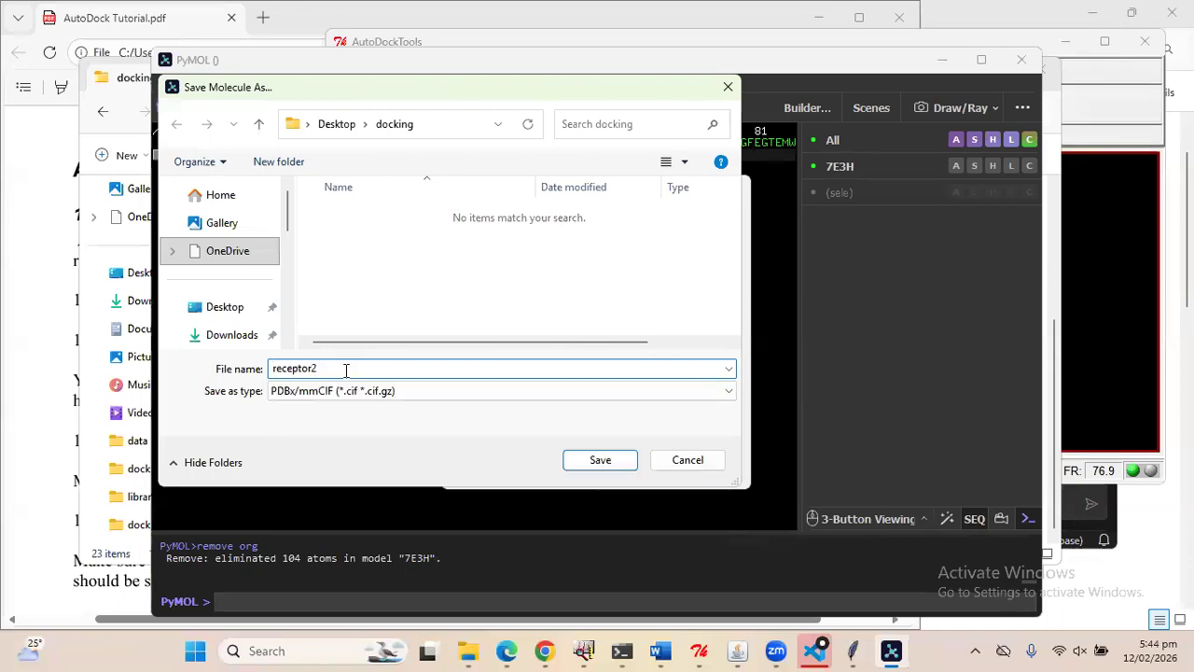
{"action": "left_click", "coordinate": [429, 400]}
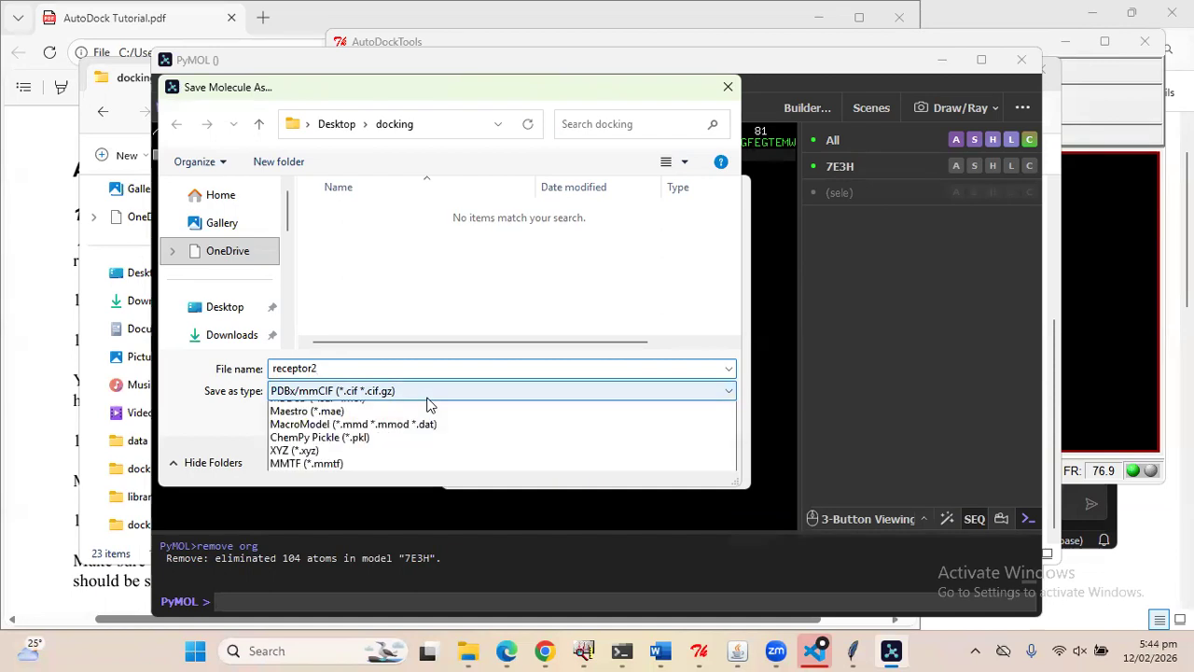
{"action": "left_click", "coordinate": [404, 417]}
{"action": "left_click", "coordinate": [602, 460]}
{"action": "left_click", "coordinate": [610, 461]}
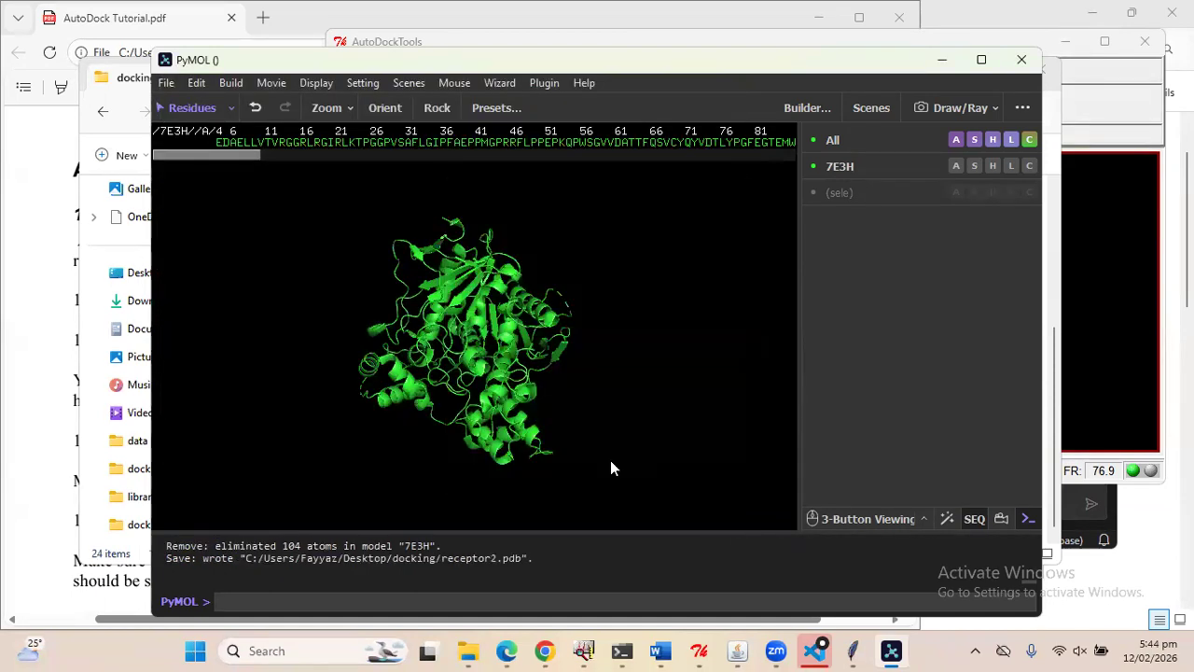
Close PyMOL, switch to AutoDockTools and move its window over the docking folder
{"action": "left_click_drag", "start_coordinate": [552, 289], "coordinate": [500, 323]}
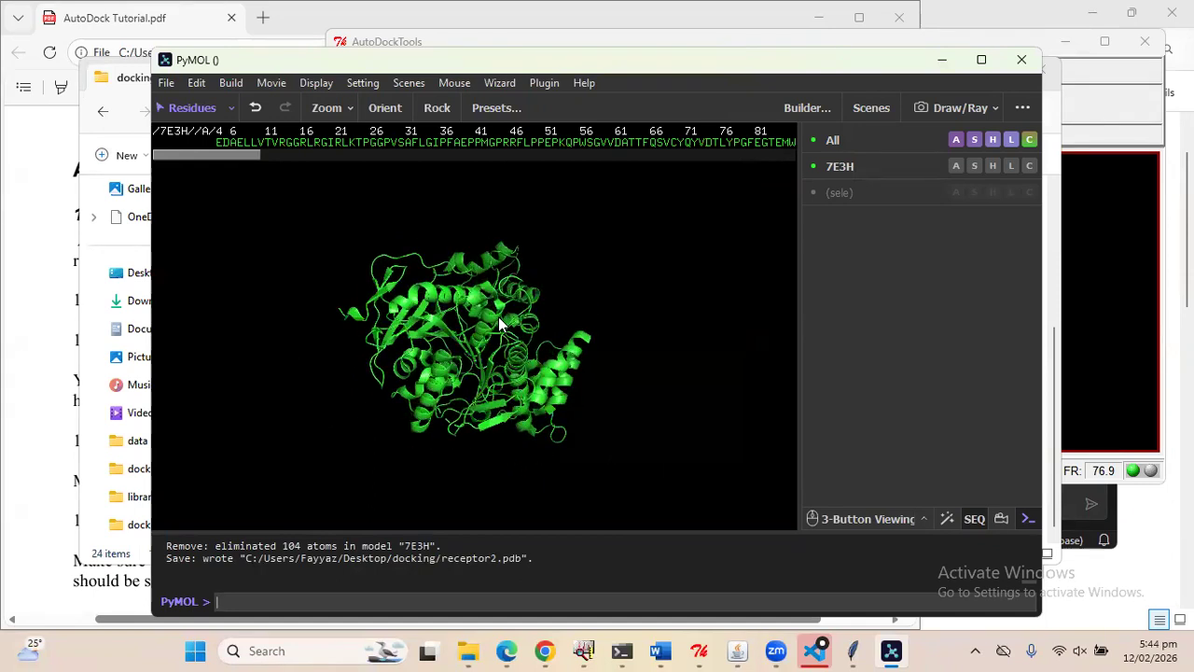
{"action": "left_click", "coordinate": [1022, 61]}
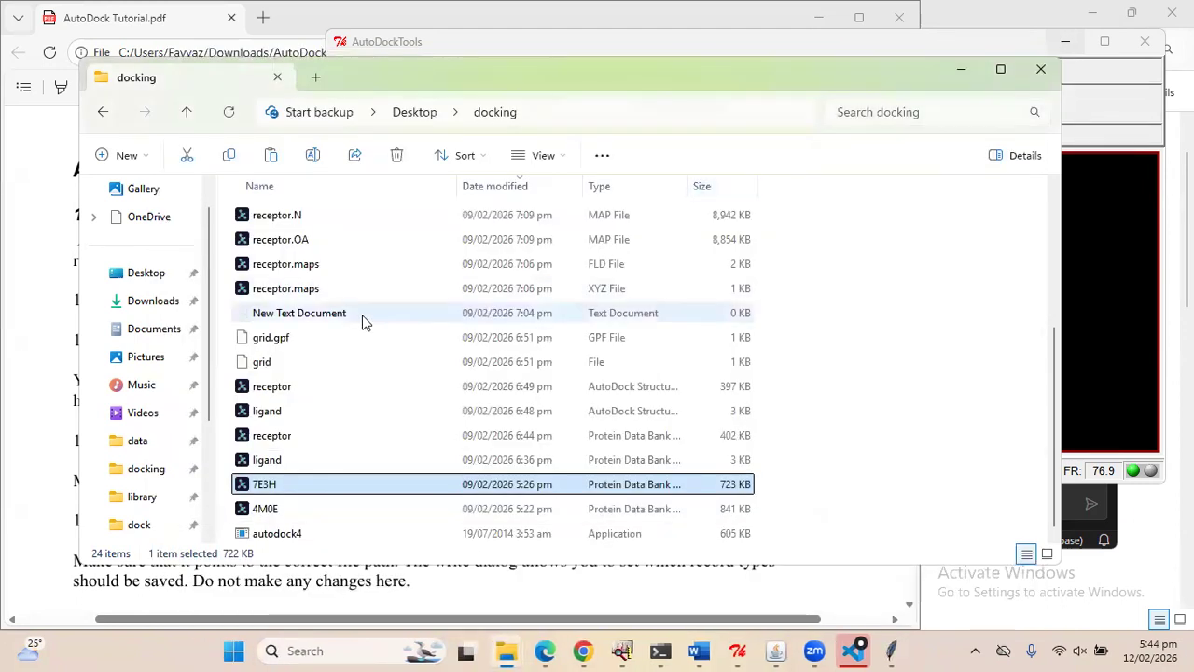
{"action": "left_click", "coordinate": [737, 650]}
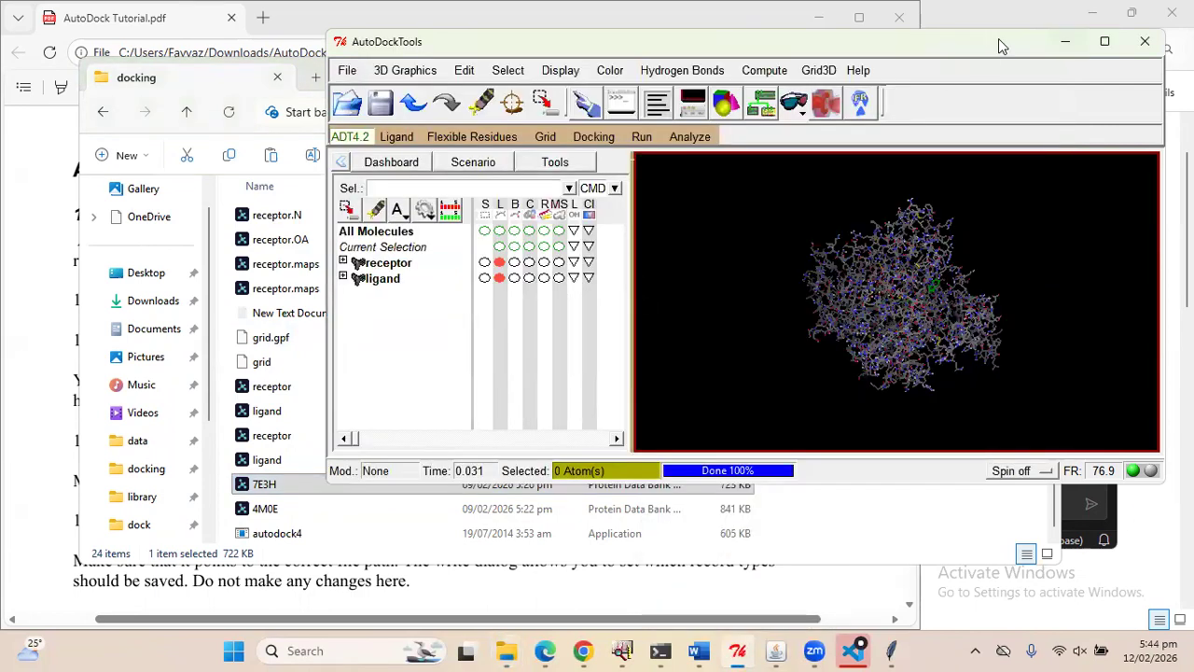
{"action": "left_click_drag", "start_coordinate": [998, 45], "coordinate": [827, 109]}
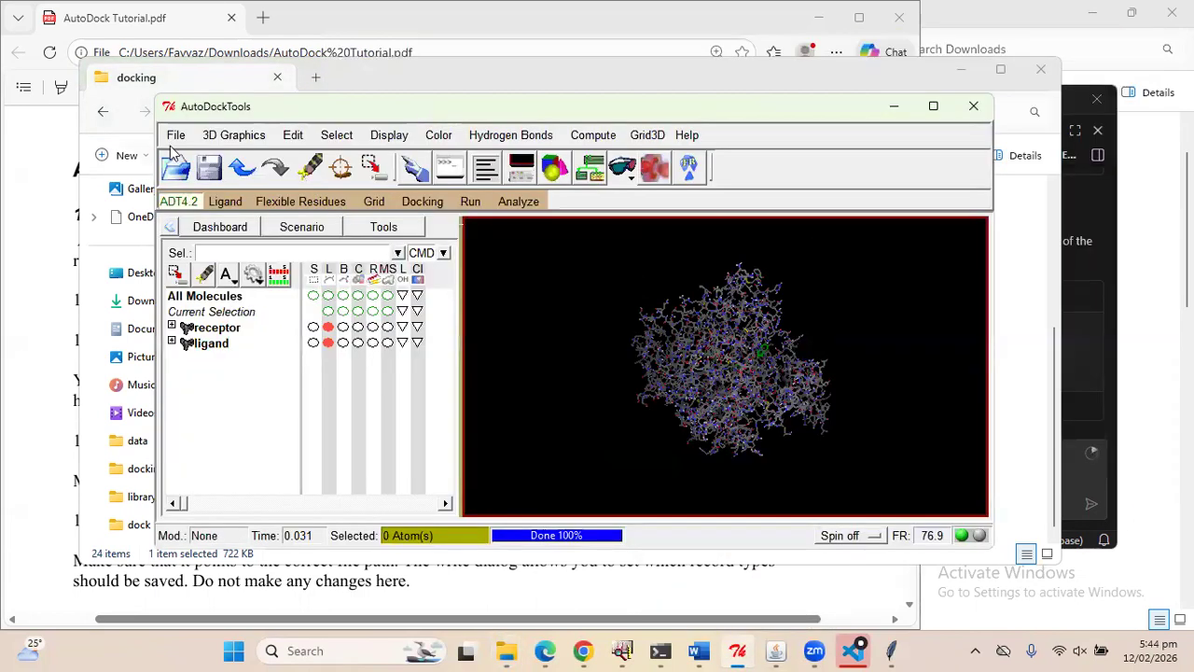
Delete the receptor and ligand molecules from the AutoDockTools workspace
{"action": "right_click", "coordinate": [216, 332]}
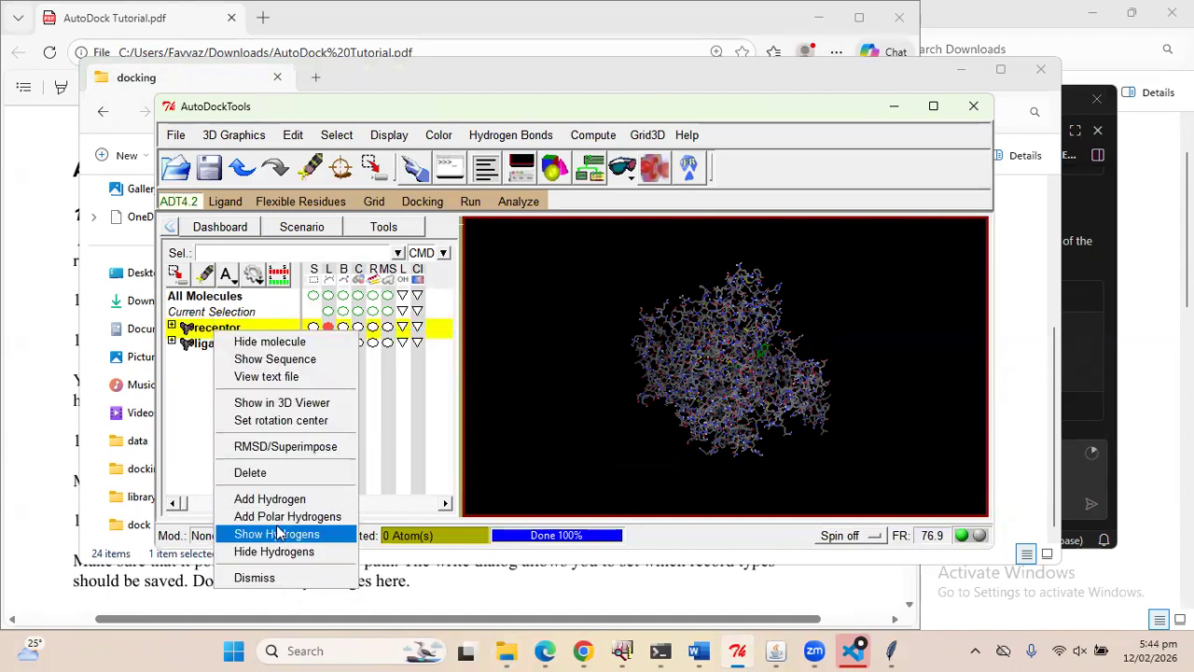
{"action": "left_click", "coordinate": [296, 473]}
{"action": "right_click", "coordinate": [213, 331]}
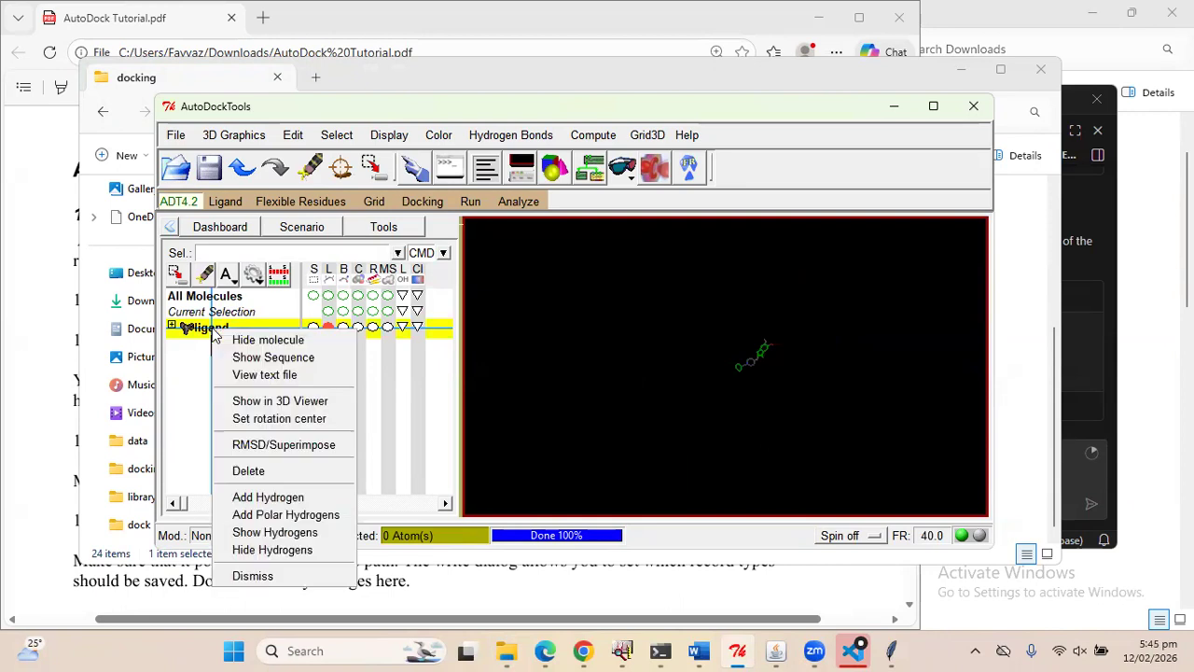
{"action": "left_click", "coordinate": [286, 471]}
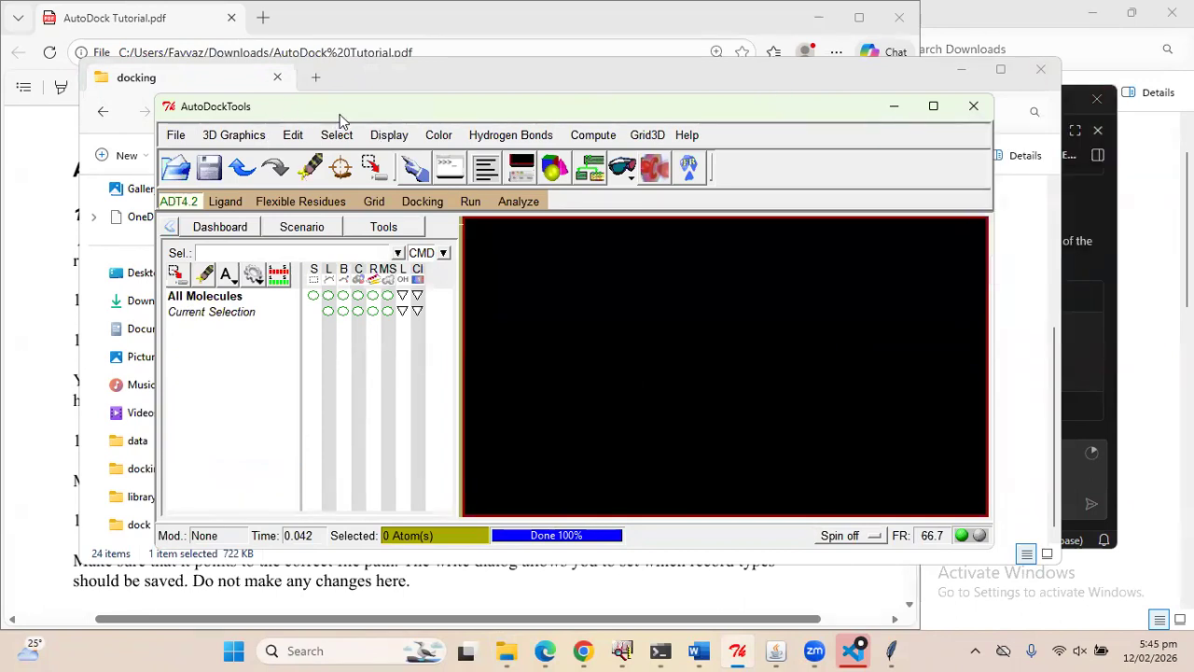
Look up AutoDockTools-1.5.7 in the Windows search and return to the open AutoDockTools window
{"action": "left_click_drag", "start_coordinate": [342, 118], "coordinate": [360, 132]}
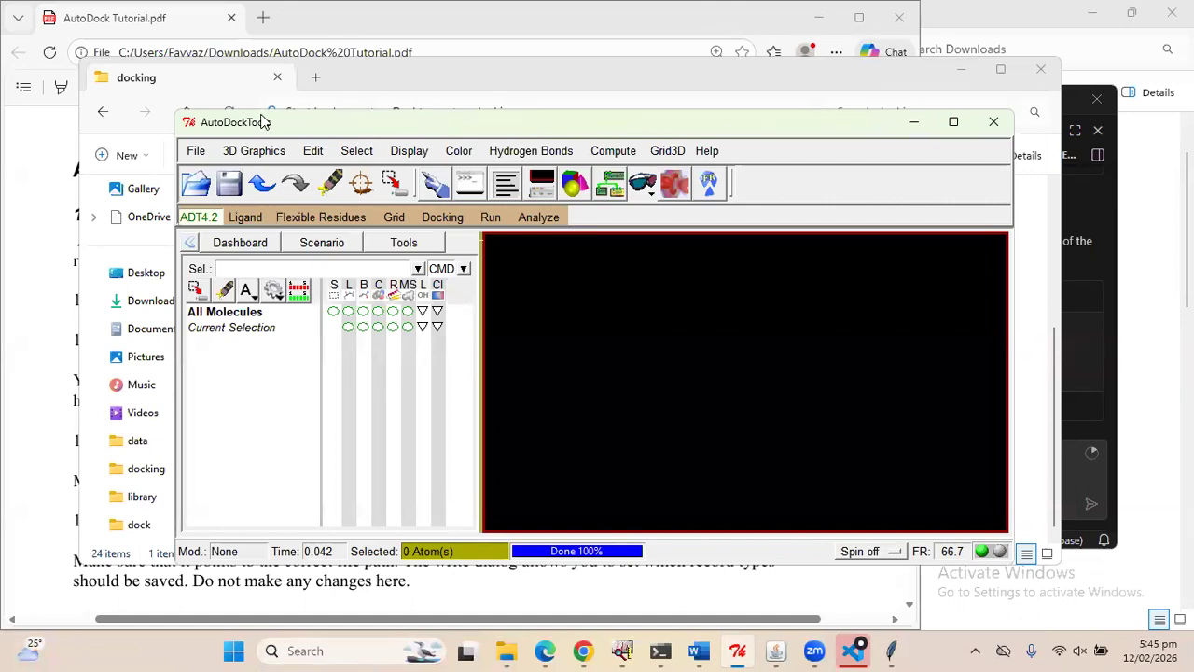
{"action": "left_click_drag", "start_coordinate": [264, 119], "coordinate": [268, 113]}
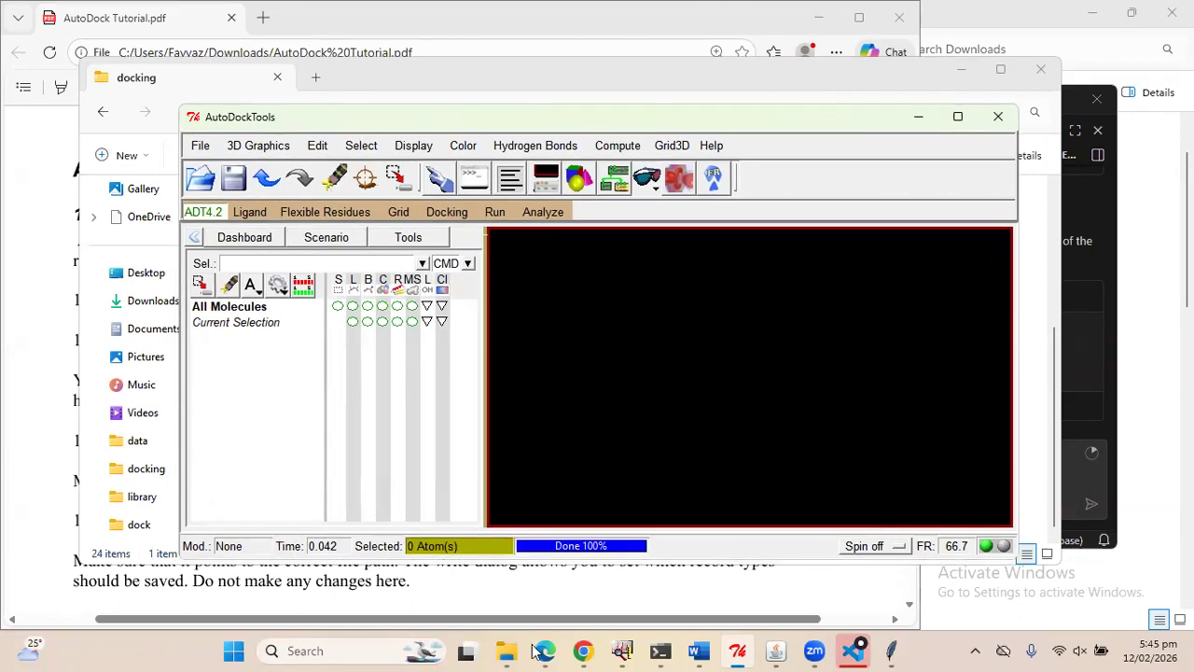
{"action": "left_click", "coordinate": [232, 651]}
{"action": "type", "text": "a"}
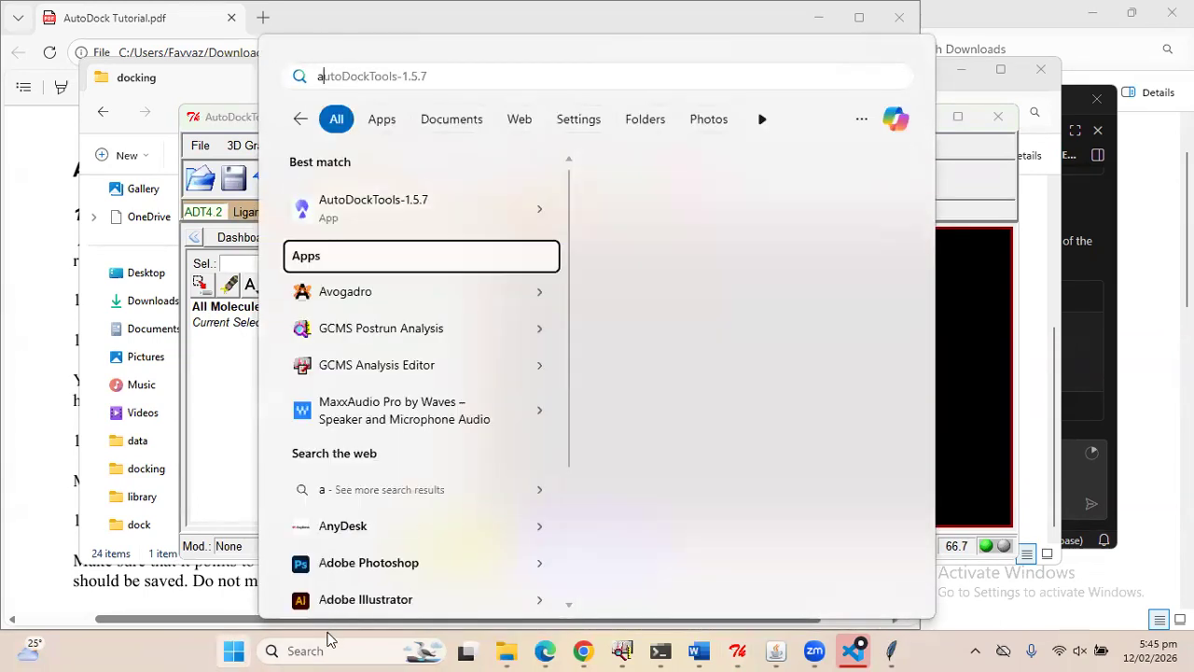
{"action": "left_click", "coordinate": [345, 210]}
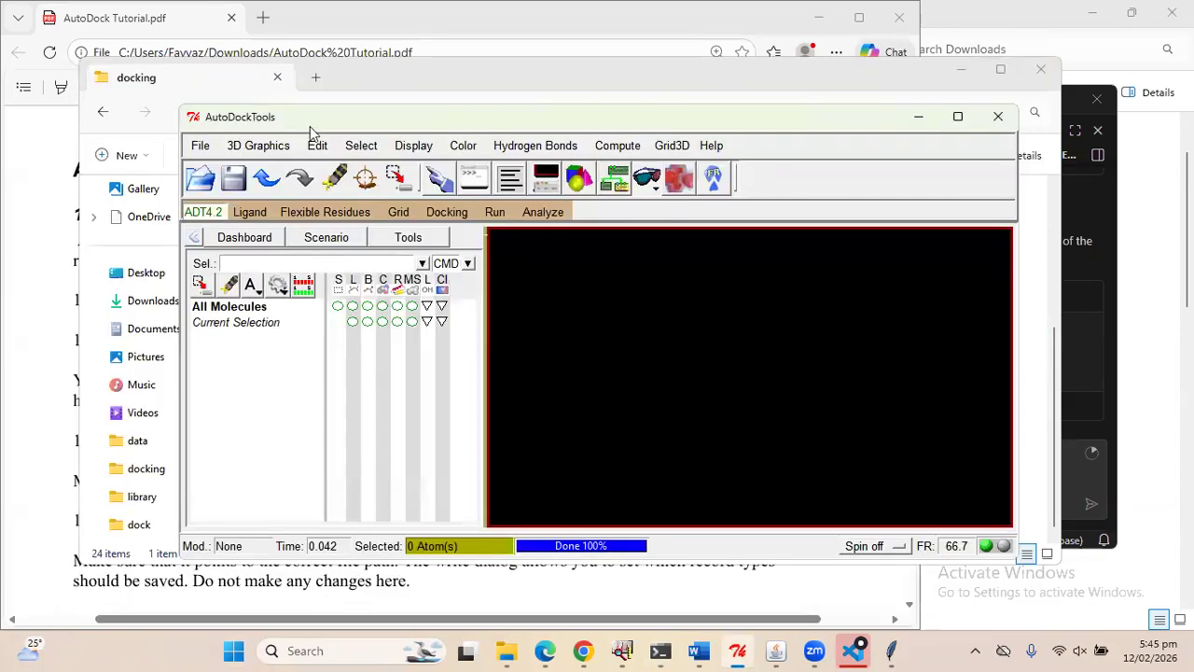
{"action": "left_click_drag", "start_coordinate": [310, 126], "coordinate": [298, 118]}
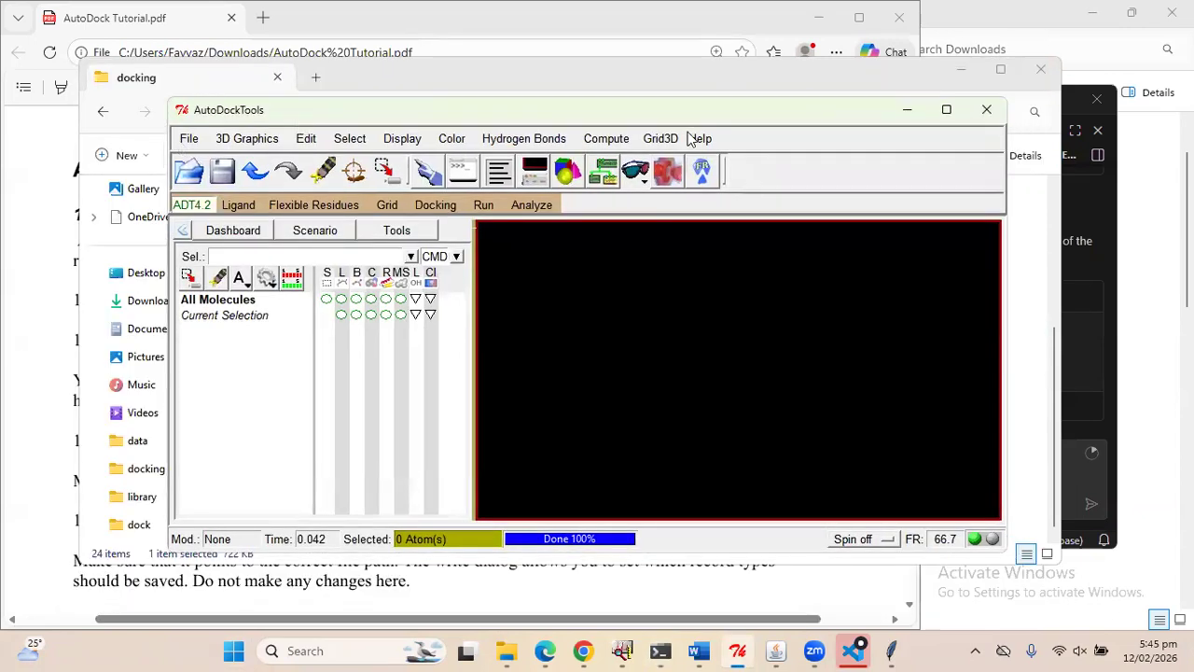
Open the AutoDockTools user preferences and select the path in the Startup Directory setting
{"action": "left_click", "coordinate": [189, 139]}
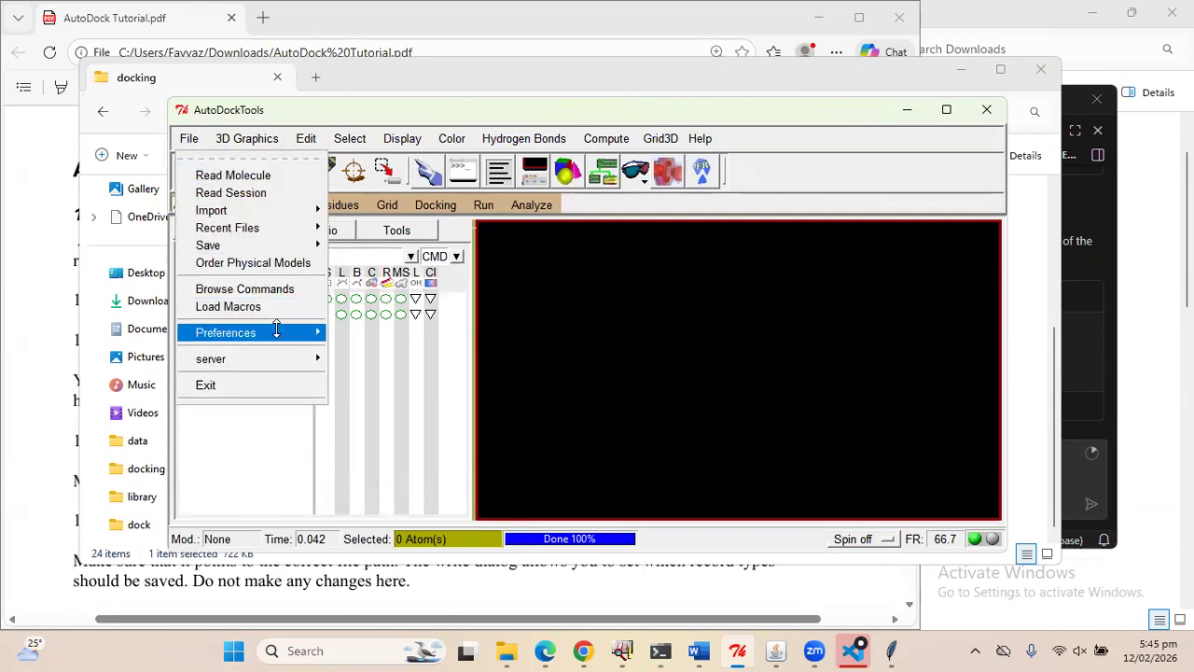
{"action": "mouse_move", "coordinate": [276, 329]}
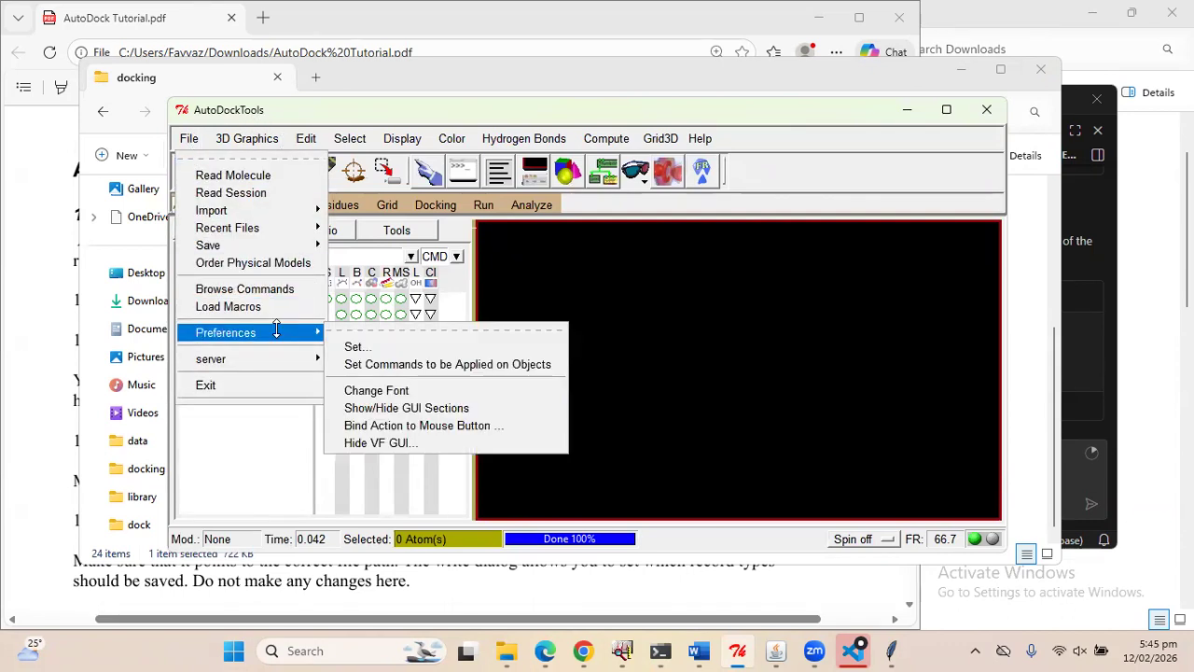
{"action": "left_click", "coordinate": [357, 346]}
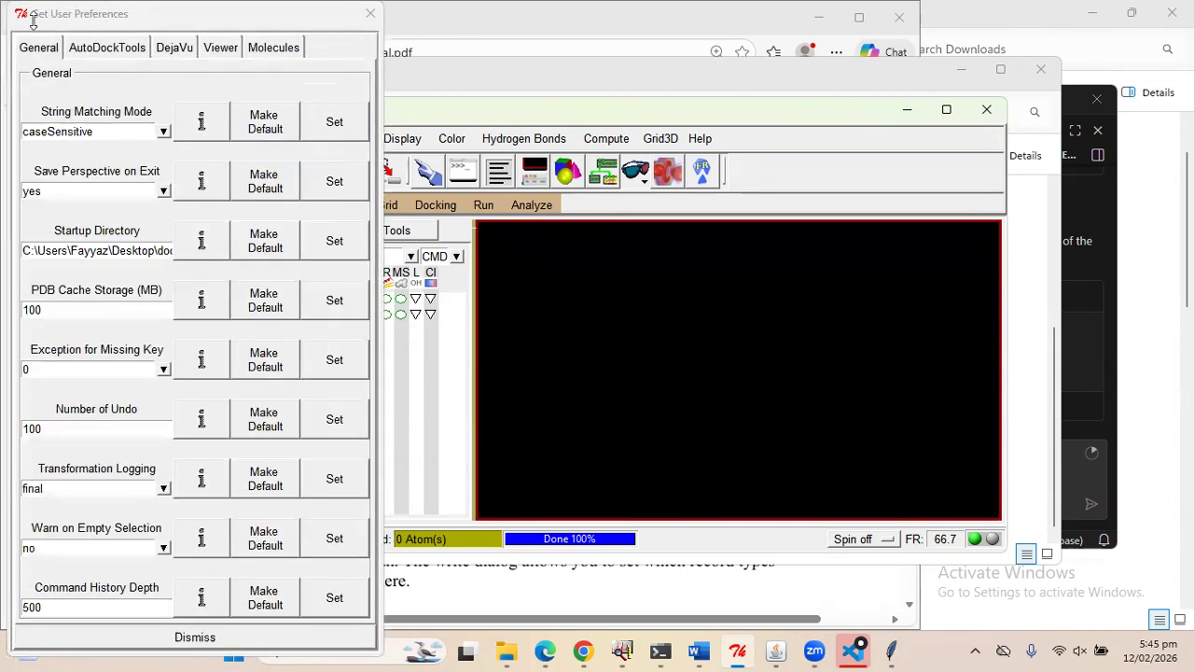
{"action": "left_click_drag", "start_coordinate": [28, 17], "coordinate": [311, 118]}
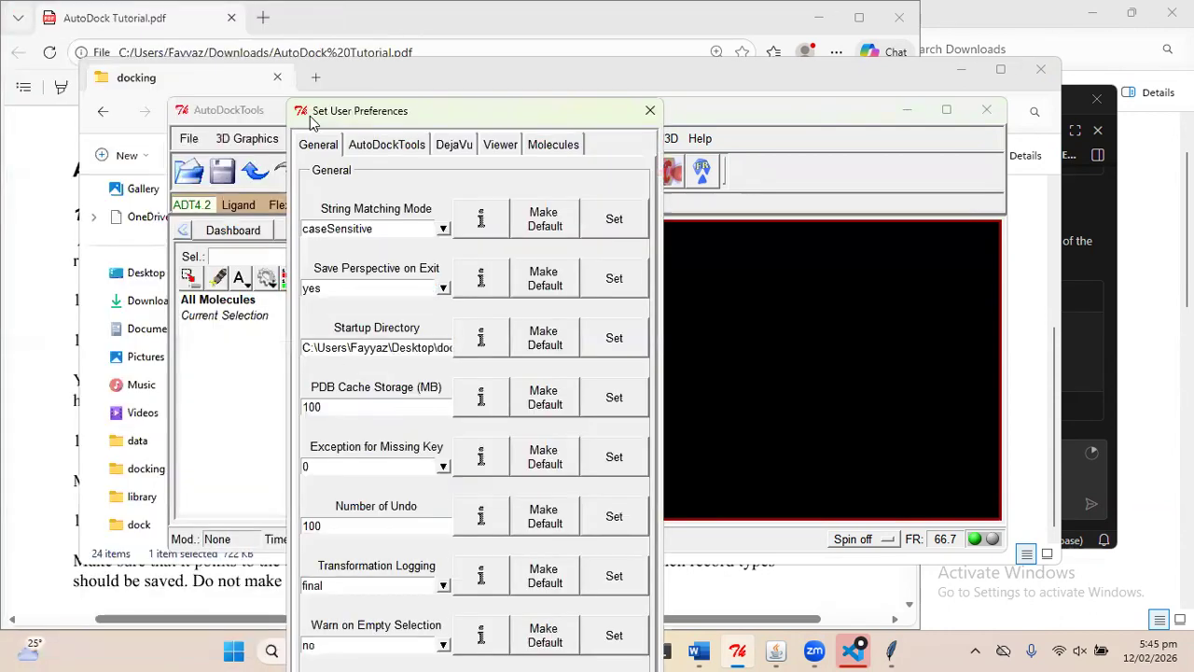
{"action": "left_click_drag", "start_coordinate": [346, 347], "coordinate": [274, 343]}
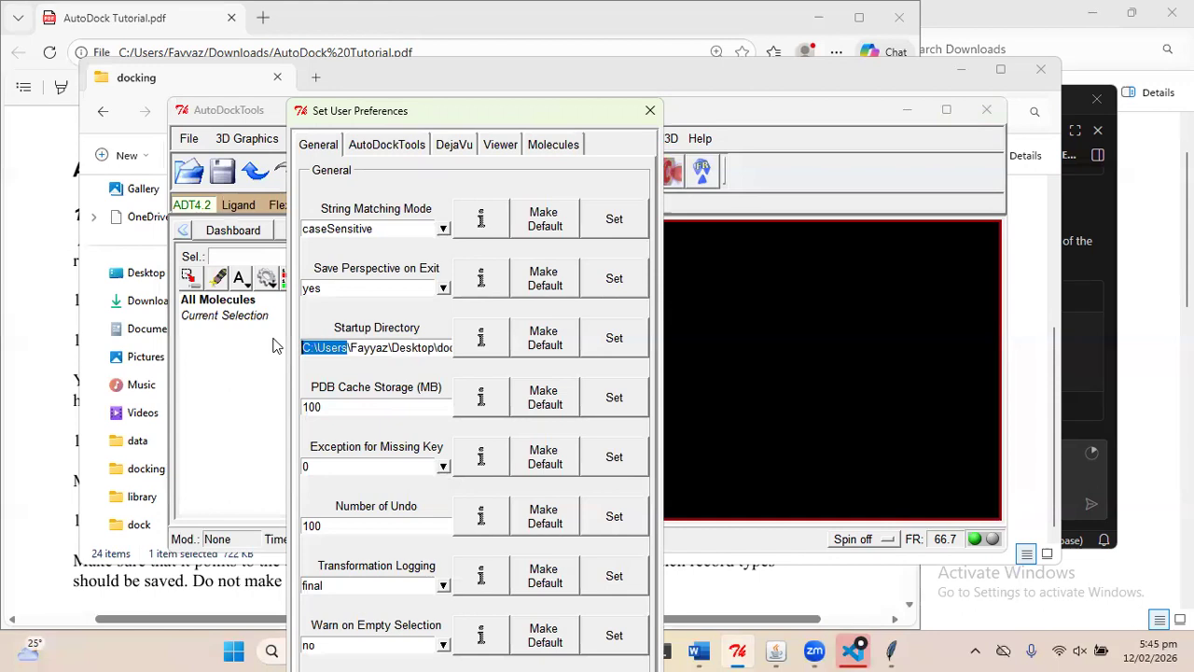
{"action": "double_click", "coordinate": [436, 347]}
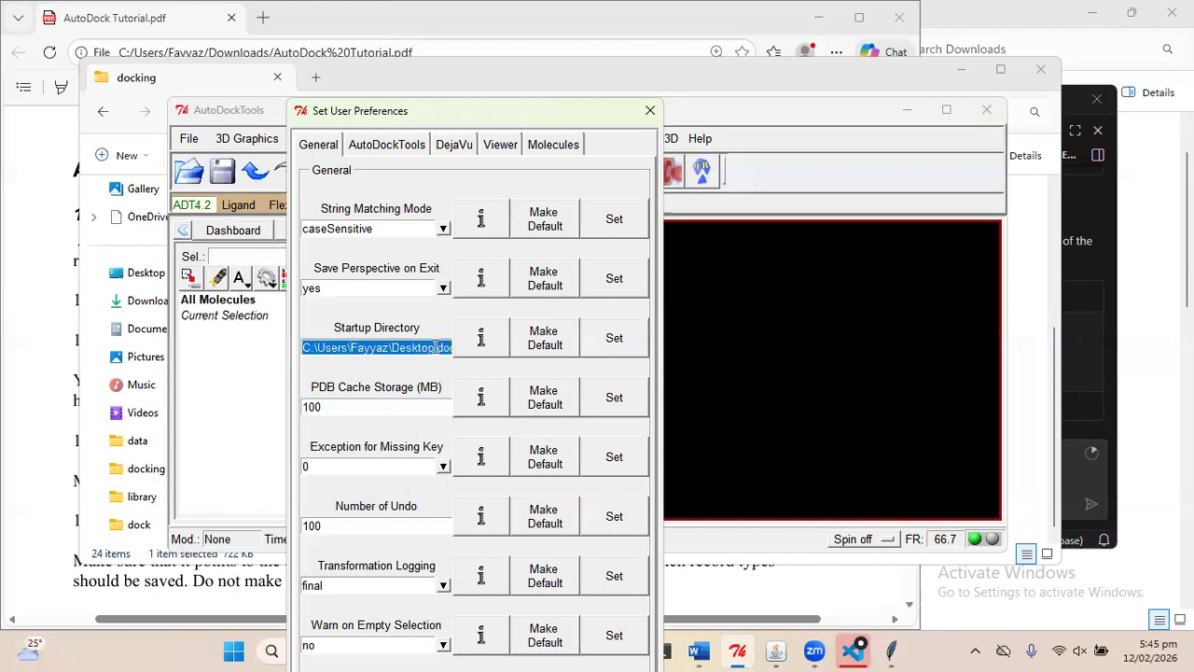
Check the docking folder's path in File Explorer, and apply that folder as the Startup Directory in the AutoDockTools user preferences
{"action": "left_click", "coordinate": [197, 80]}
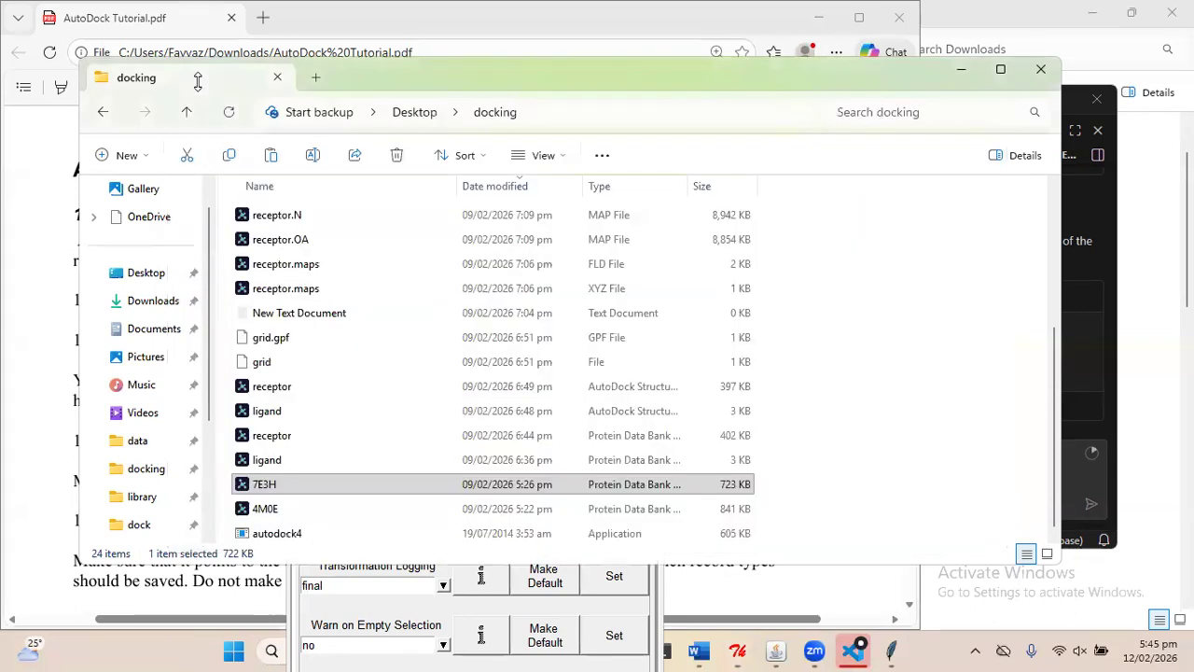
{"action": "left_click", "coordinate": [587, 112]}
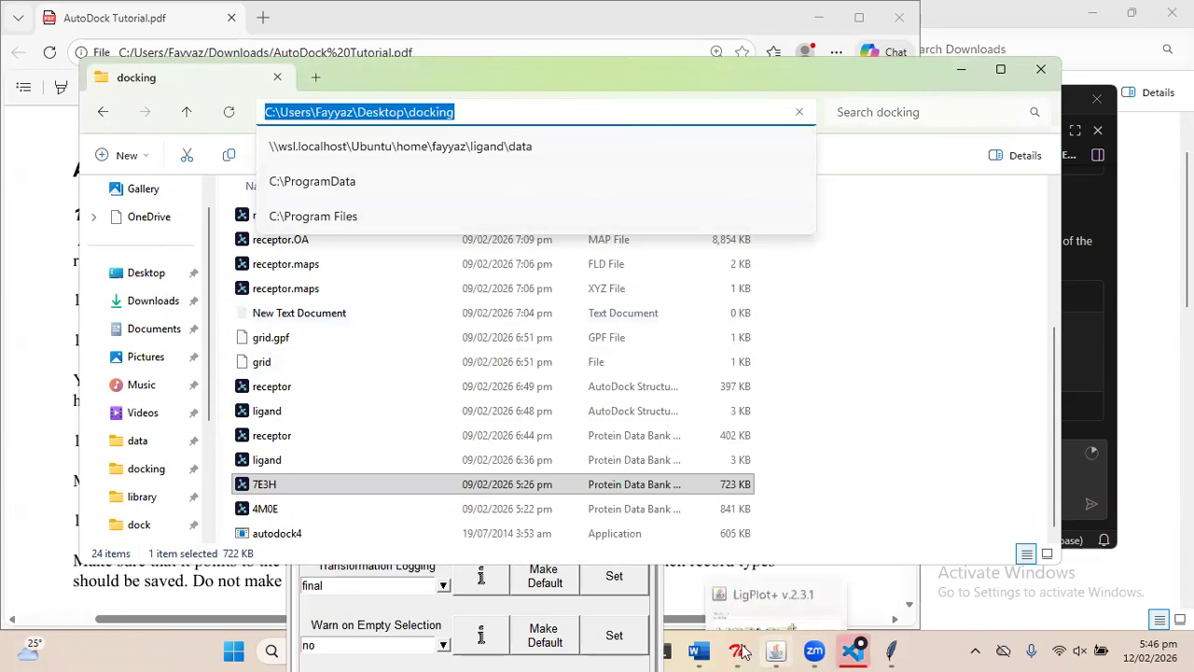
{"action": "mouse_move", "coordinate": [663, 650]}
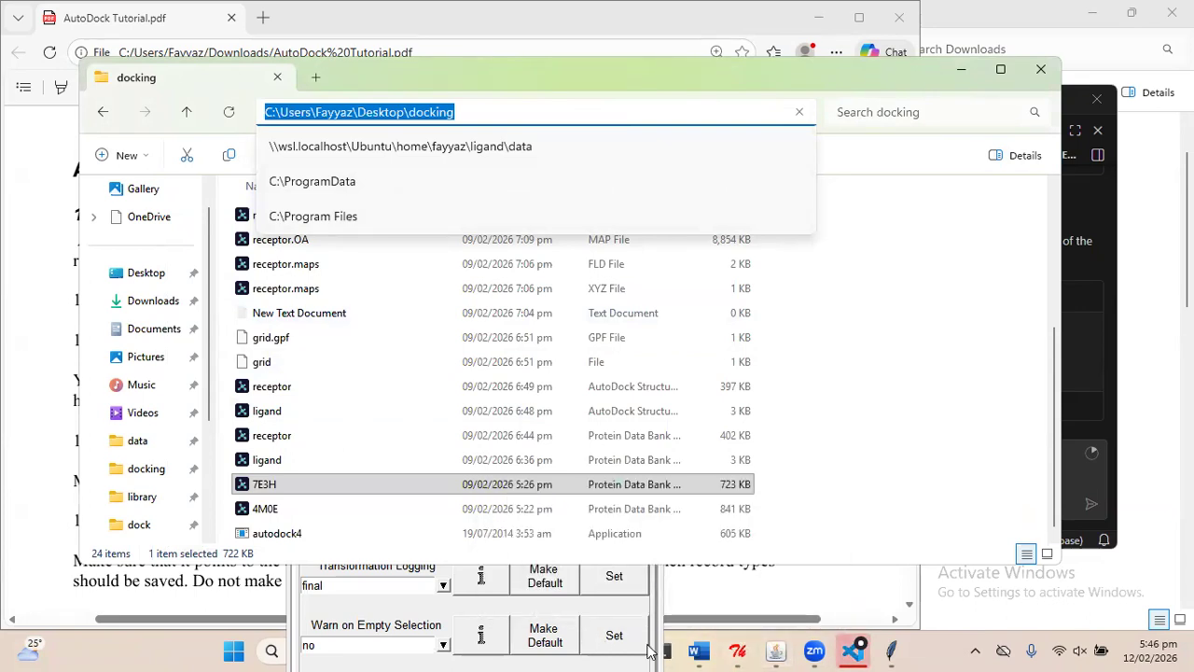
{"action": "left_click", "coordinate": [738, 650]}
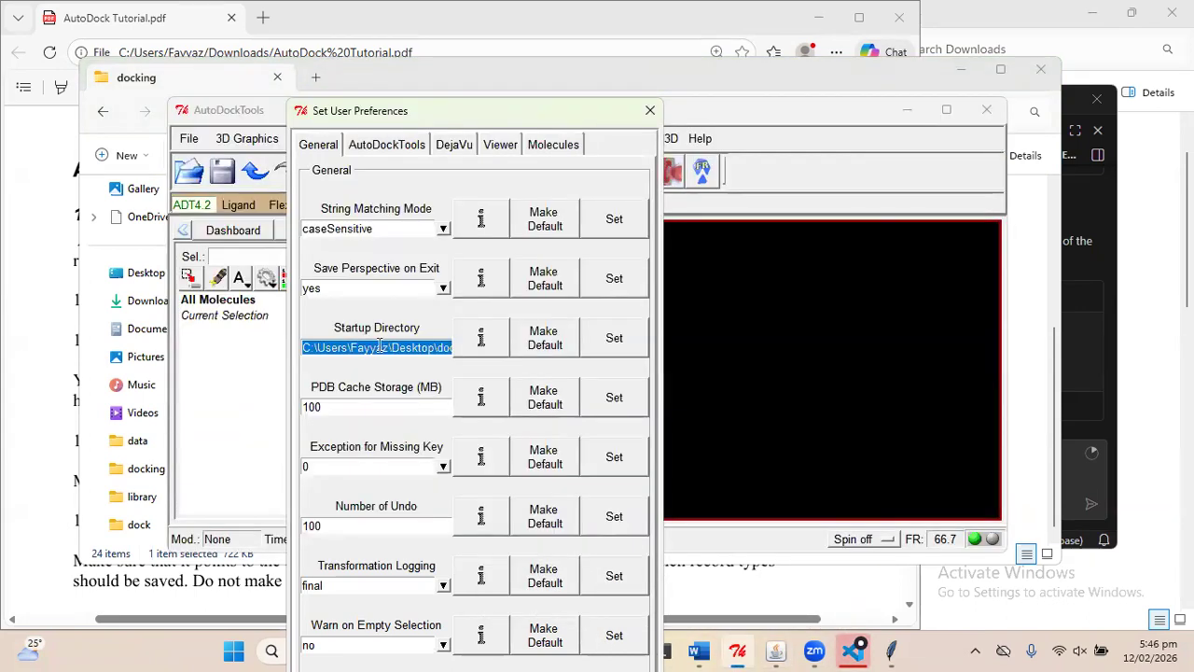
{"action": "left_click", "coordinate": [618, 340]}
Review the undo and PDB cache settings, along with the AutoDockTools, DejaVu, Viewer and Molecules preferences
{"action": "left_click", "coordinate": [313, 525]}
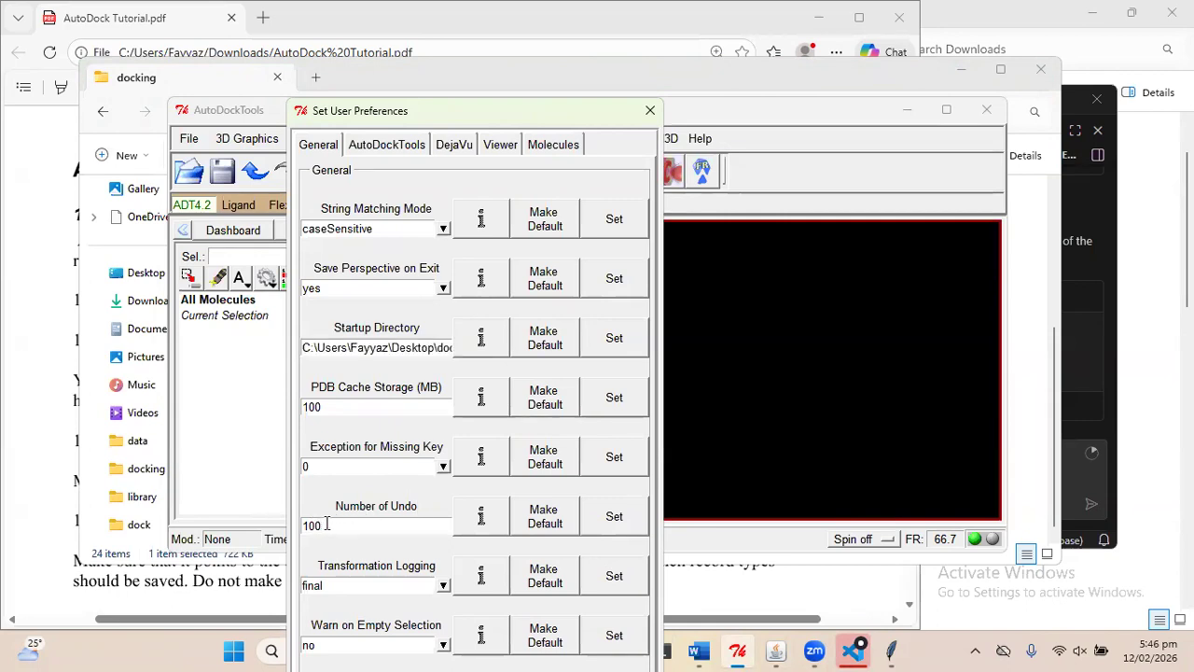
{"action": "left_click_drag", "start_coordinate": [320, 407], "coordinate": [278, 411]}
{"action": "left_click", "coordinate": [338, 411]}
{"action": "left_click", "coordinate": [392, 154]}
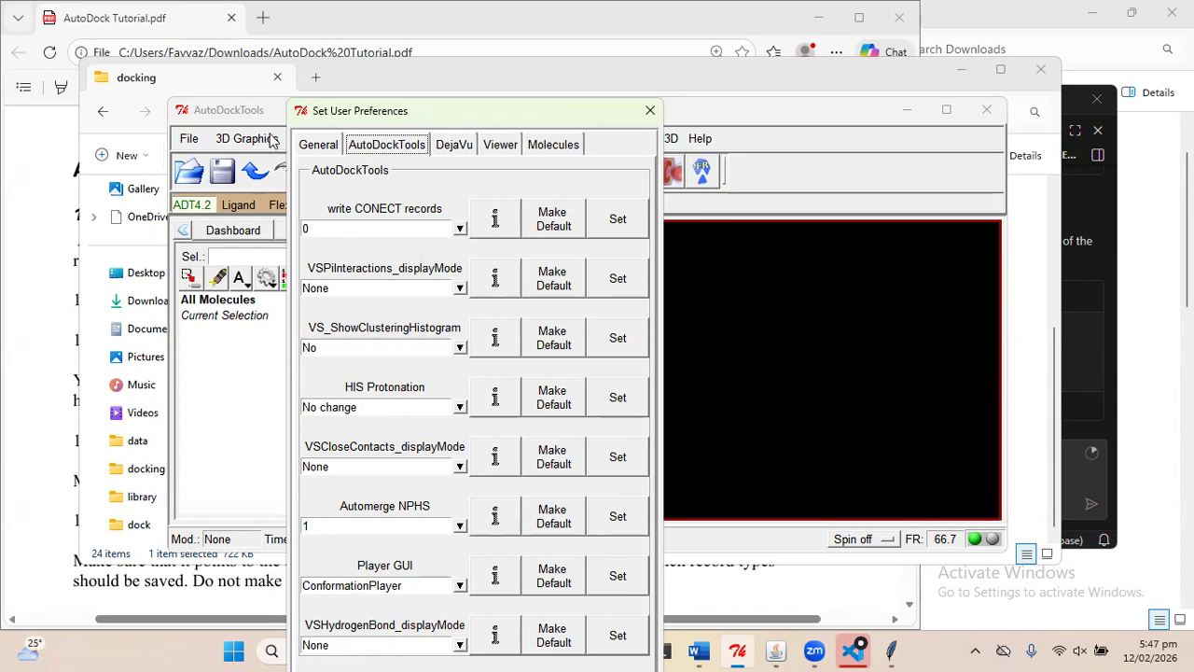
{"action": "left_click", "coordinate": [453, 147]}
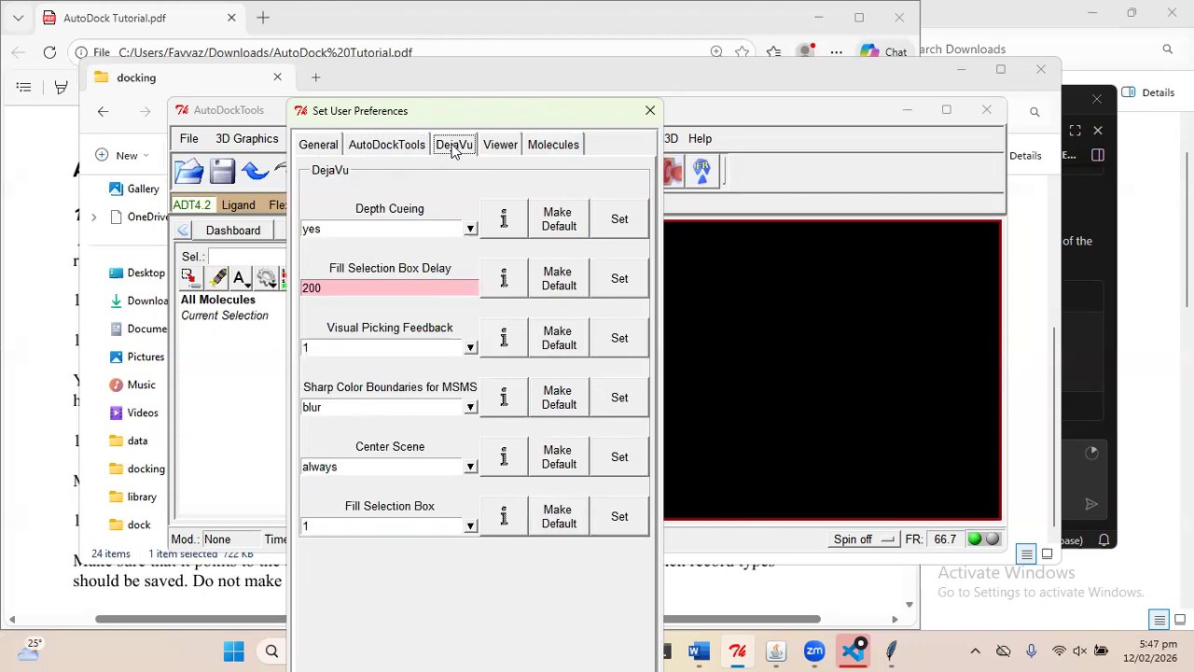
{"action": "left_click", "coordinate": [503, 146]}
{"action": "left_click", "coordinate": [541, 148]}
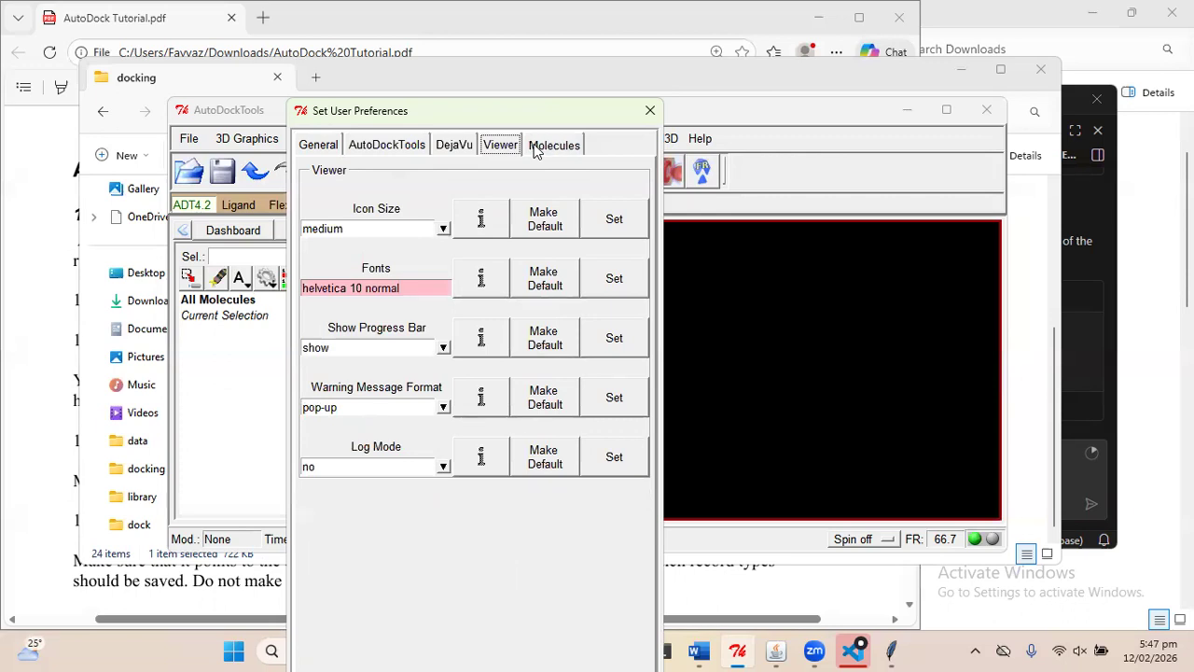
Make the docking folder the default Startup Directory in the general preferences and close the user preferences
{"action": "left_click", "coordinate": [317, 144]}
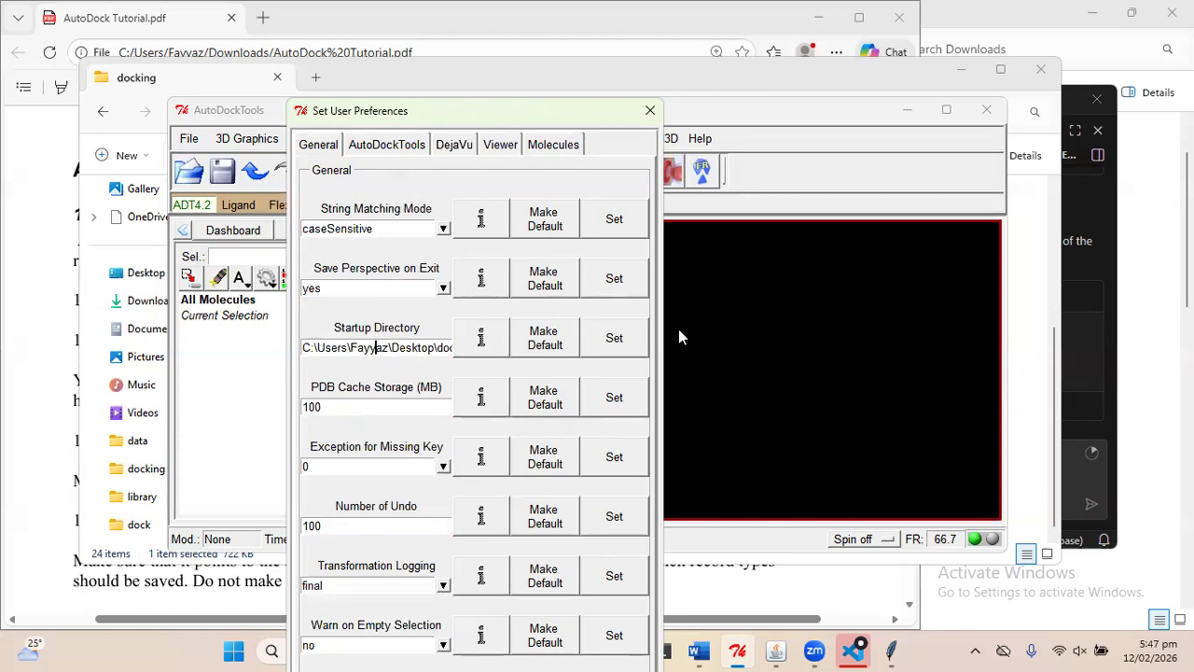
{"action": "left_click", "coordinate": [555, 340]}
{"action": "left_click", "coordinate": [550, 341]}
{"action": "left_click_drag", "start_coordinate": [400, 348], "coordinate": [445, 350]}
{"action": "left_click", "coordinate": [428, 349]}
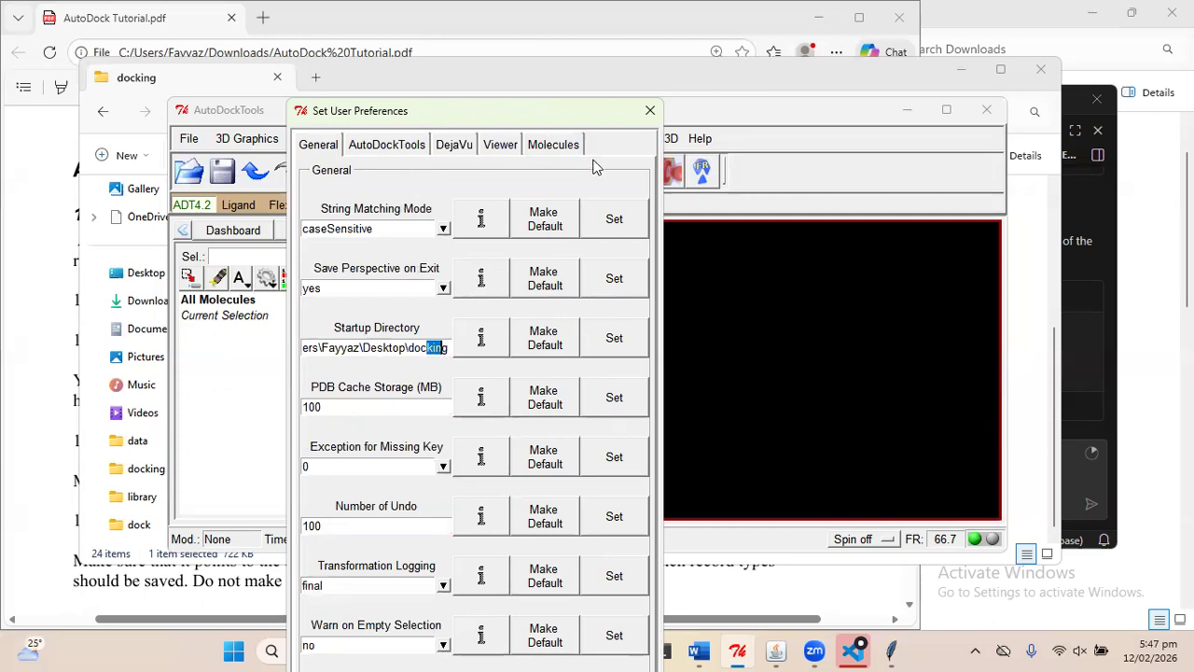
{"action": "left_click", "coordinate": [648, 113]}
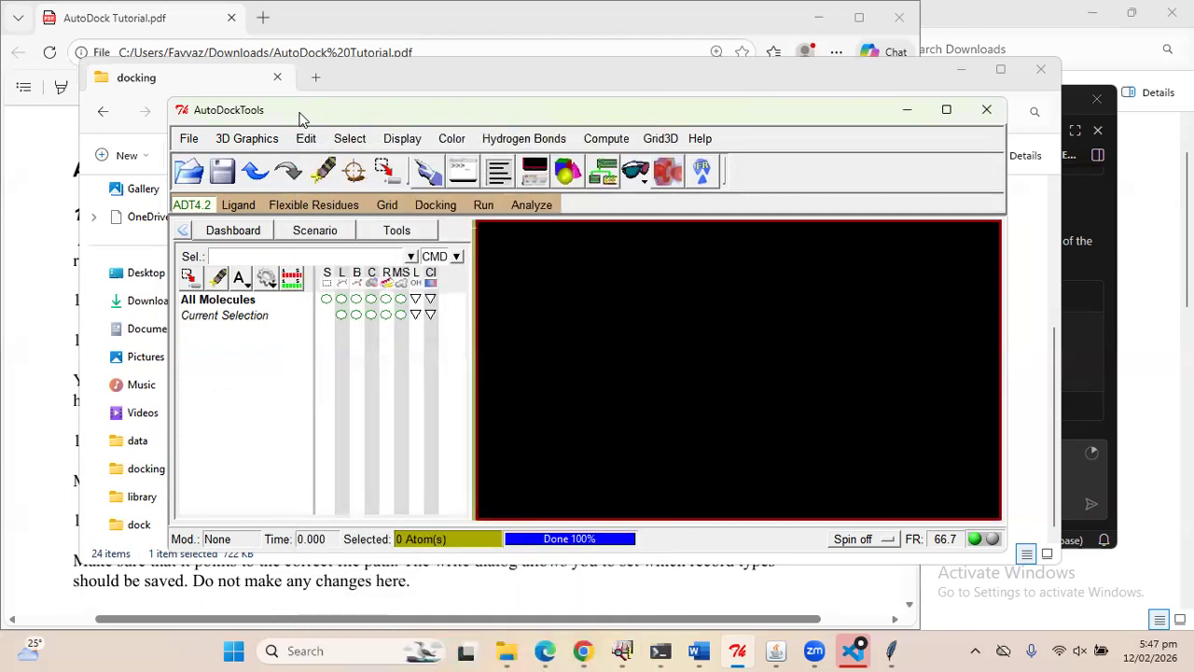
Read the 7E3H molecule from the docking folder into the AutoDockTools workspace
{"action": "left_click_drag", "start_coordinate": [294, 118], "coordinate": [278, 119]}
{"action": "left_click", "coordinate": [173, 140]}
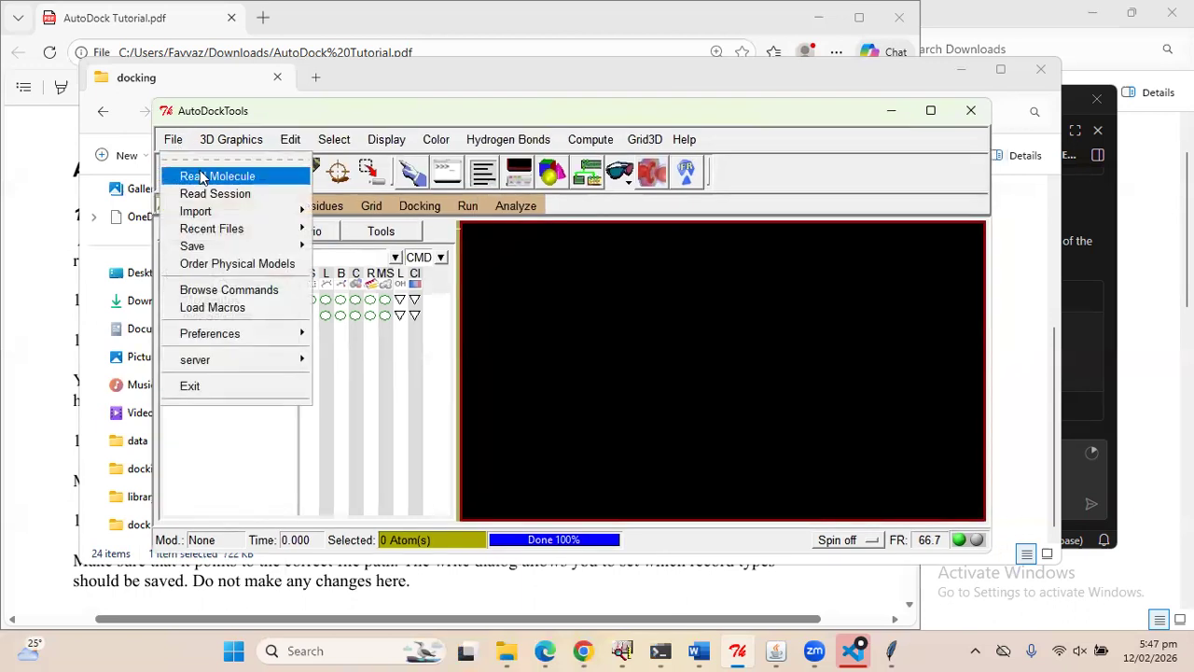
{"action": "left_click", "coordinate": [205, 177]}
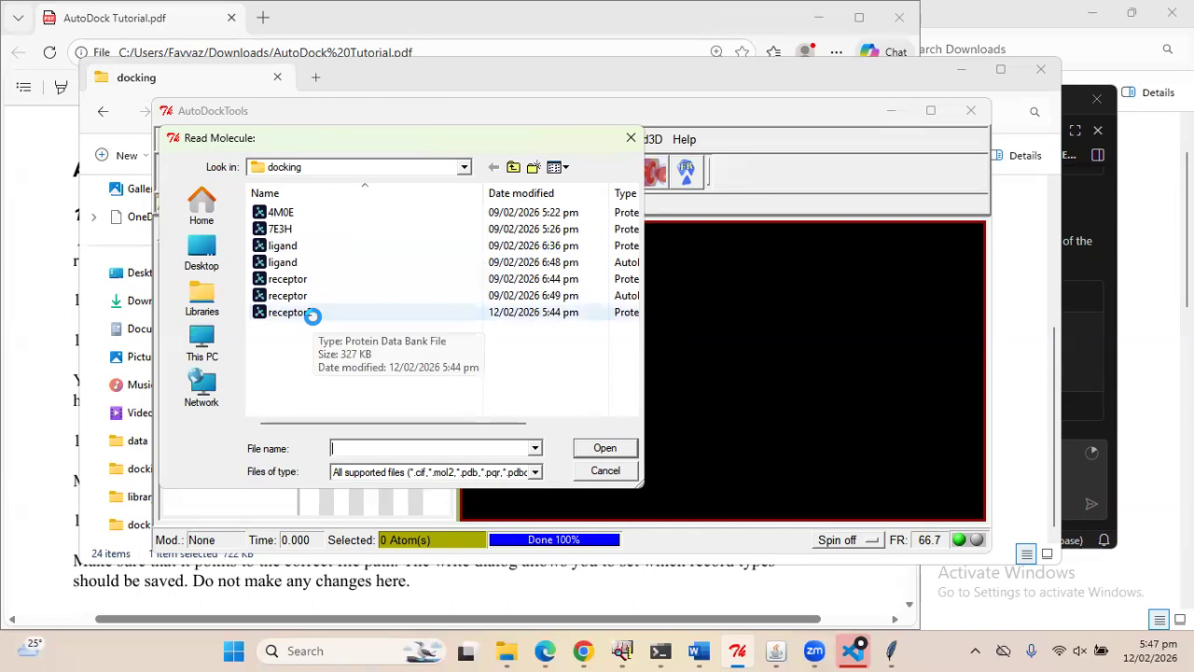
{"action": "double_click", "coordinate": [321, 234]}
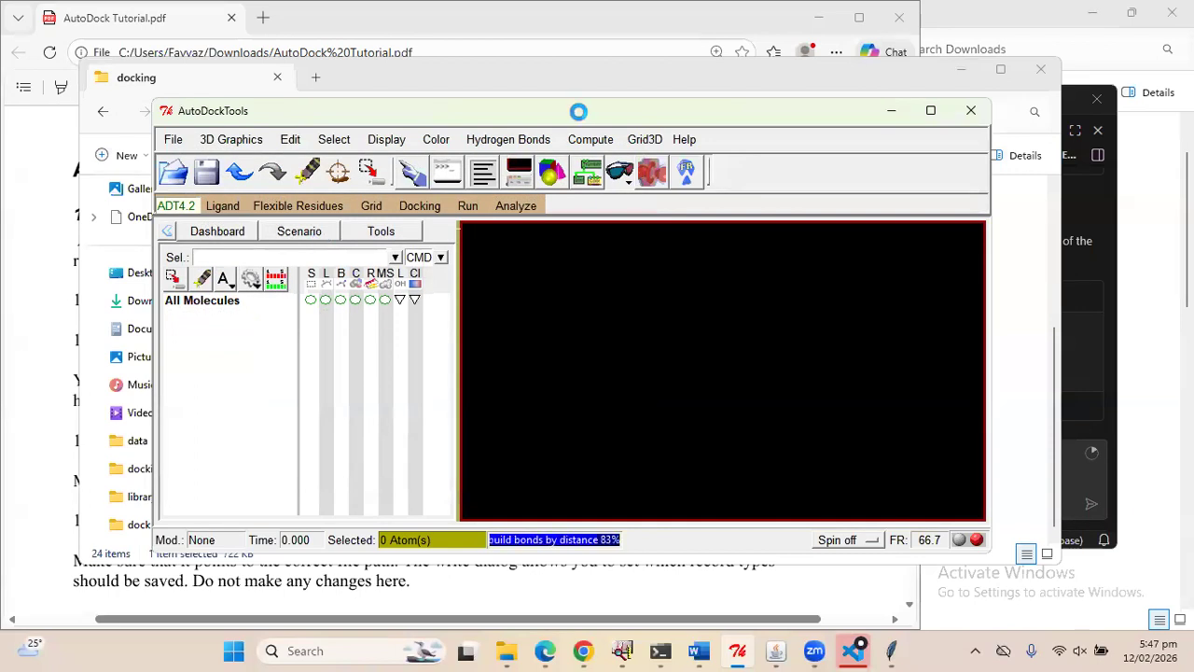
{"action": "left_click_drag", "start_coordinate": [578, 111], "coordinate": [535, 82]}
{"action": "left_click_drag", "start_coordinate": [663, 252], "coordinate": [560, 321]}
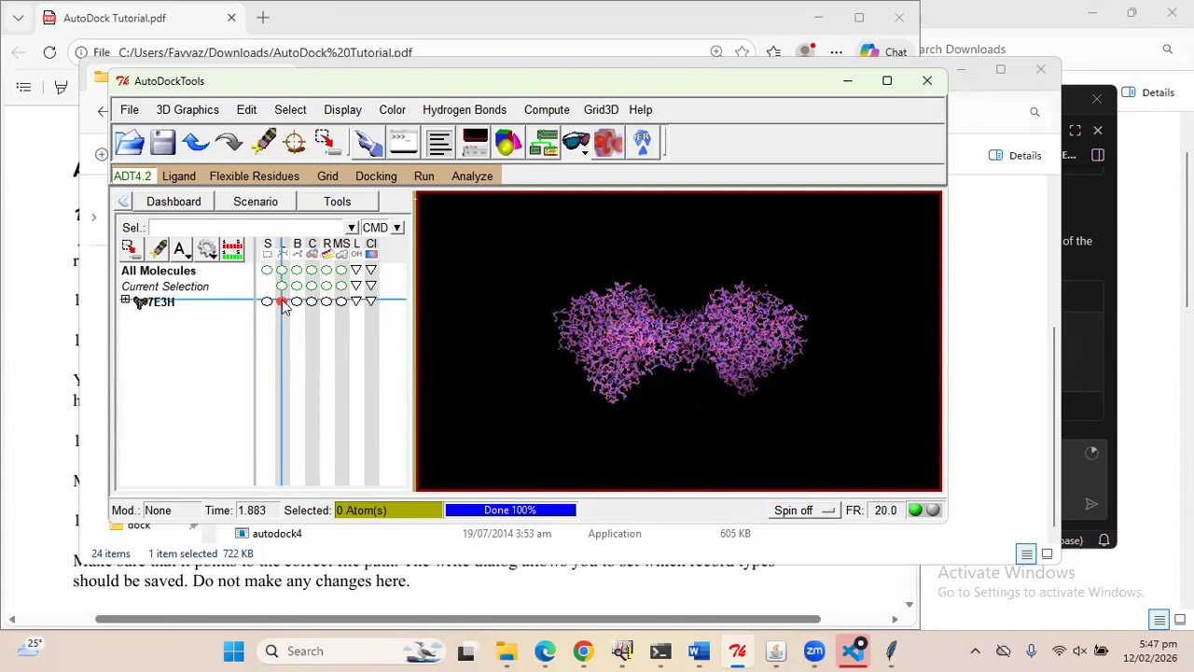
Expand the 7E3H molecule and examine the residues listed under chains C and D
{"action": "left_click", "coordinate": [124, 301]}
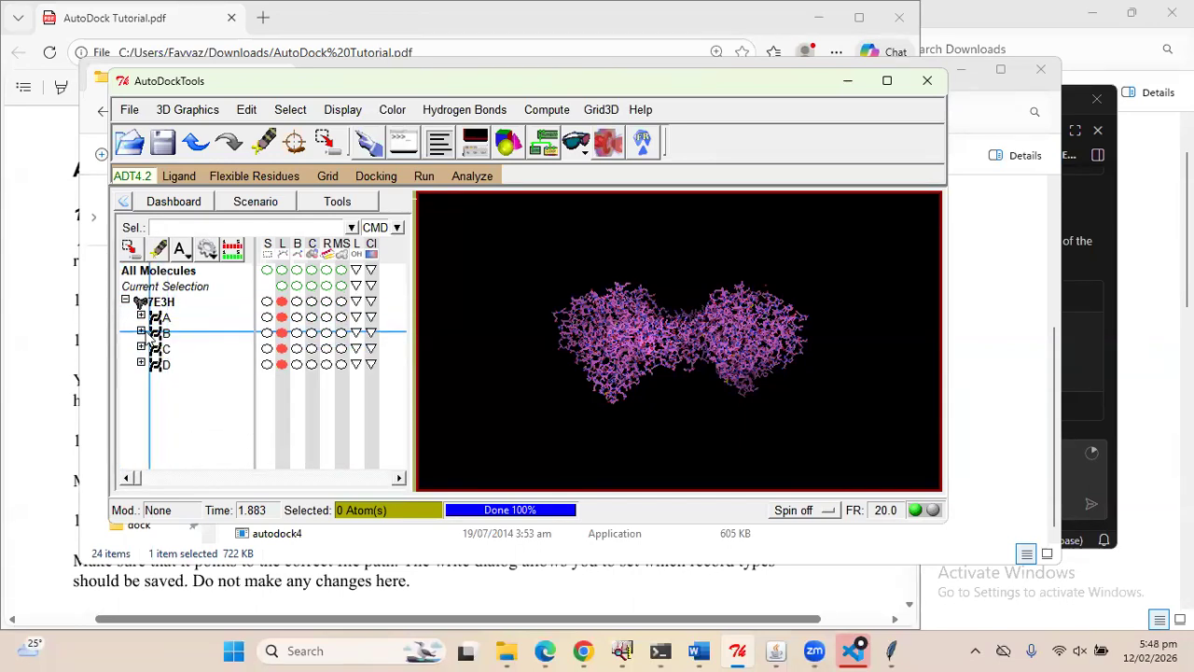
{"action": "left_click", "coordinate": [141, 348]}
{"action": "left_click", "coordinate": [141, 348]}
{"action": "left_click", "coordinate": [141, 364]}
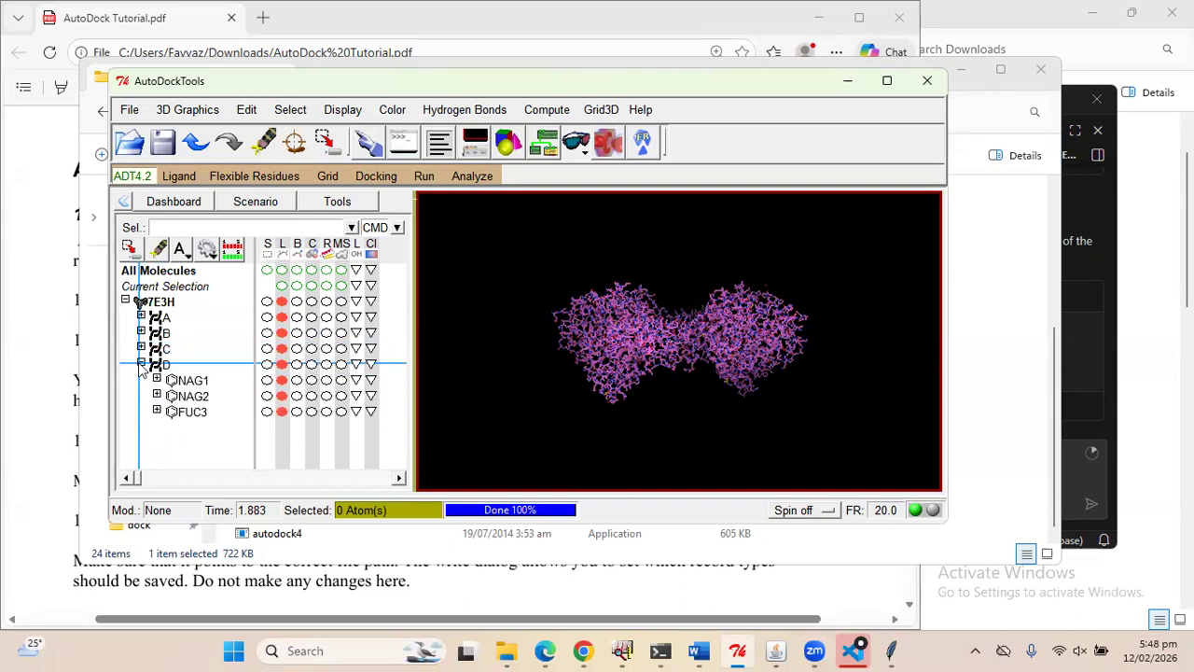
{"action": "left_click", "coordinate": [140, 348]}
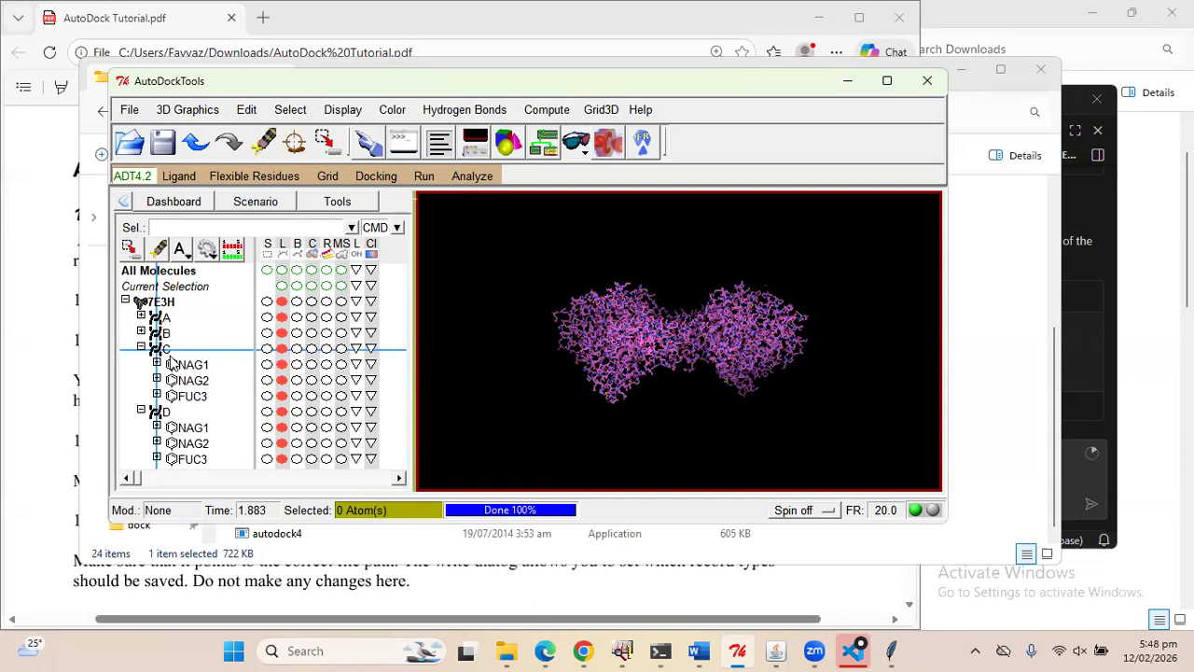
{"action": "left_click", "coordinate": [141, 348]}
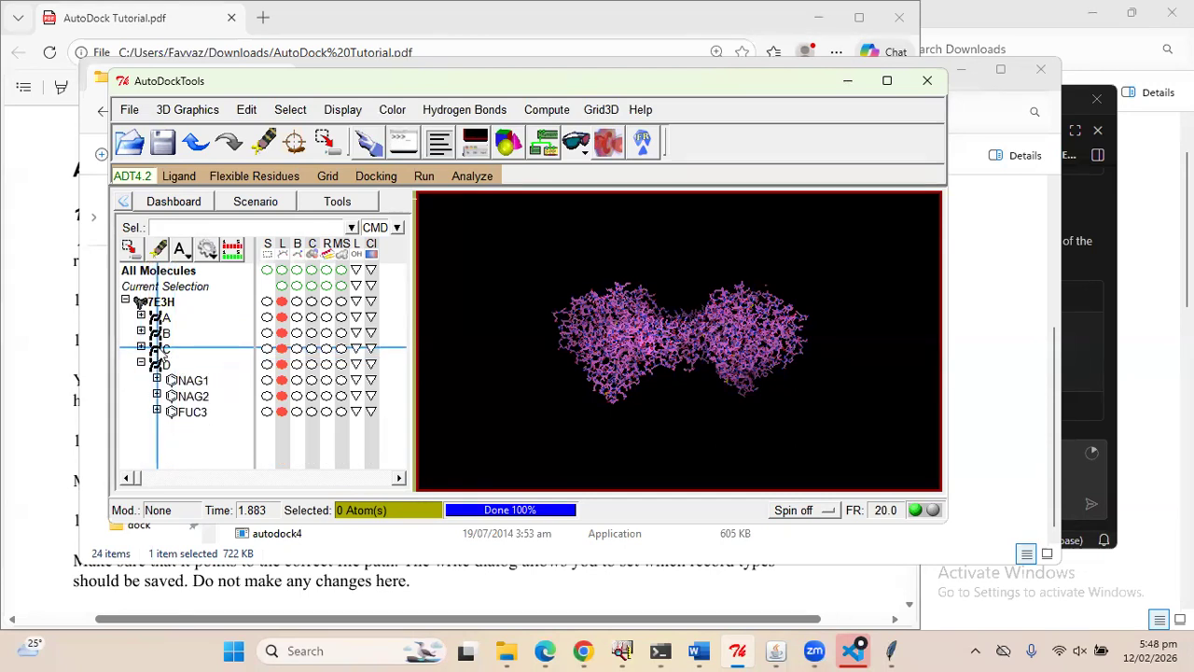
Check the actions available for chain C and hide the line display of residue FUC3 in chain D
{"action": "left_click", "coordinate": [163, 350]}
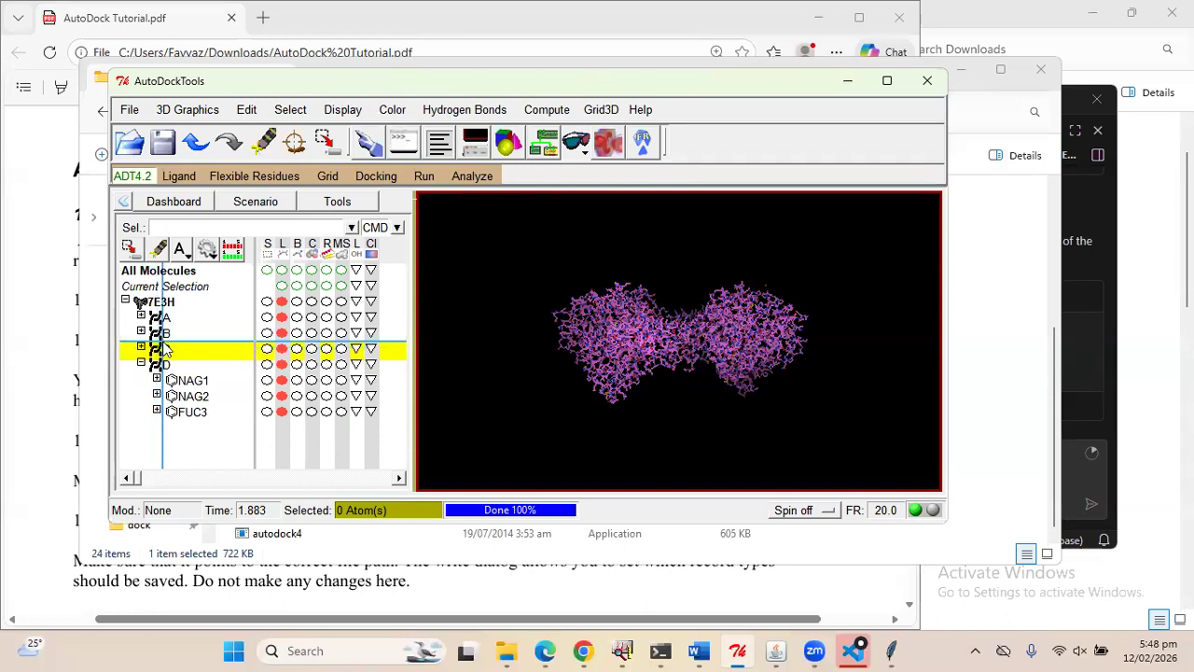
{"action": "right_click", "coordinate": [164, 349]}
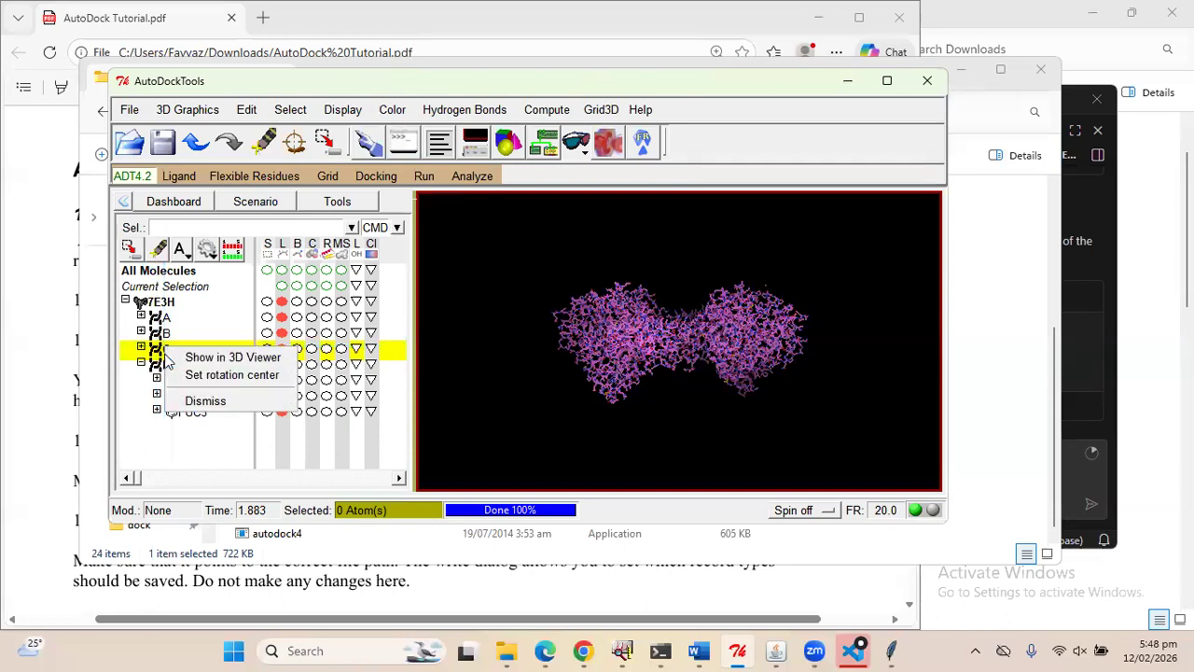
{"action": "left_click", "coordinate": [143, 348]}
{"action": "left_click", "coordinate": [143, 348]}
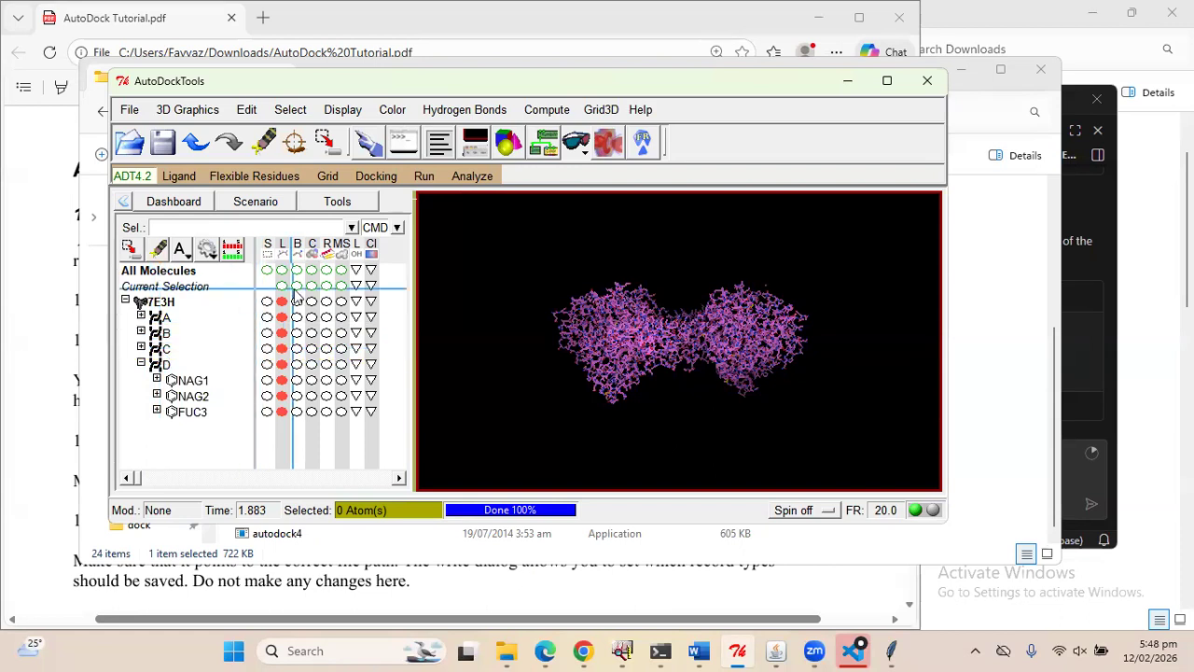
{"action": "left_click", "coordinate": [281, 413]}
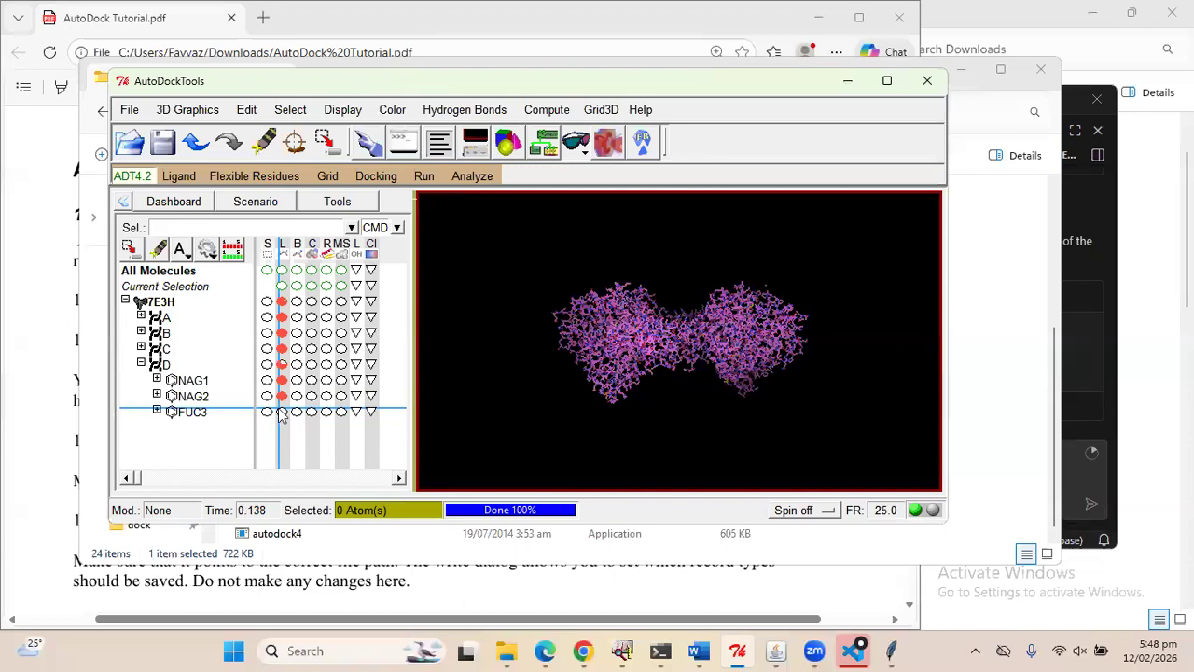
{"action": "left_click", "coordinate": [140, 363]}
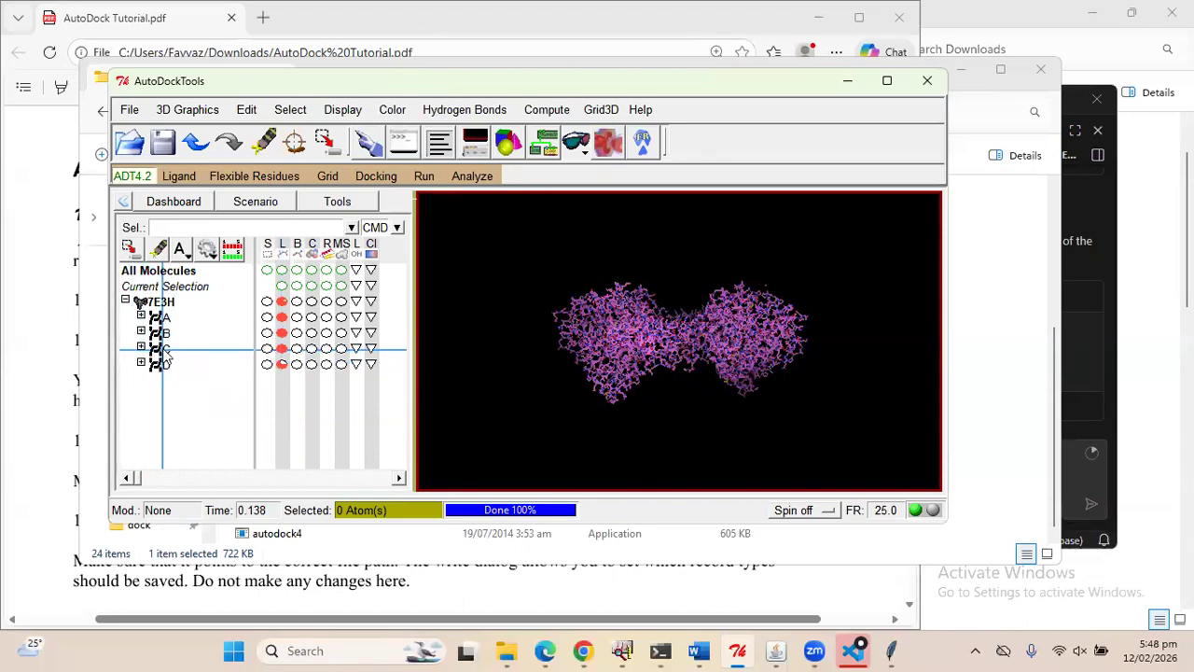
Try to delete chain B of 7E3H by highlighting it and running Delete Selected Atoms
{"action": "left_click", "coordinate": [155, 333]}
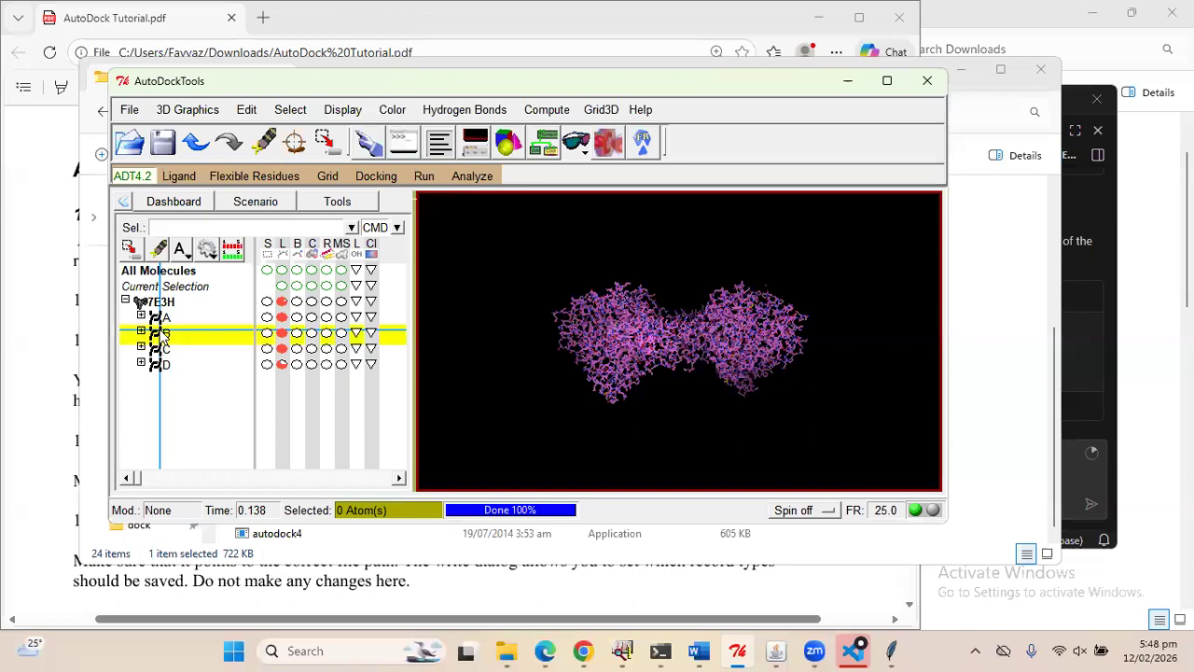
{"action": "left_click", "coordinate": [249, 111]}
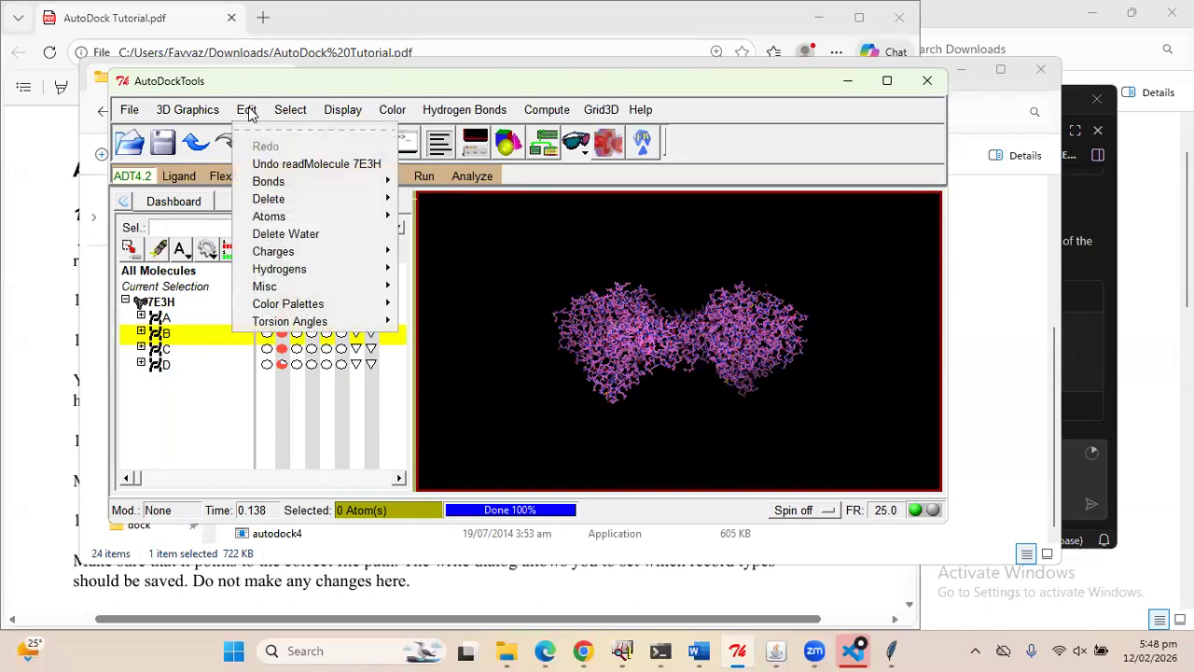
{"action": "mouse_move", "coordinate": [319, 295]}
{"action": "mouse_move", "coordinate": [360, 207]}
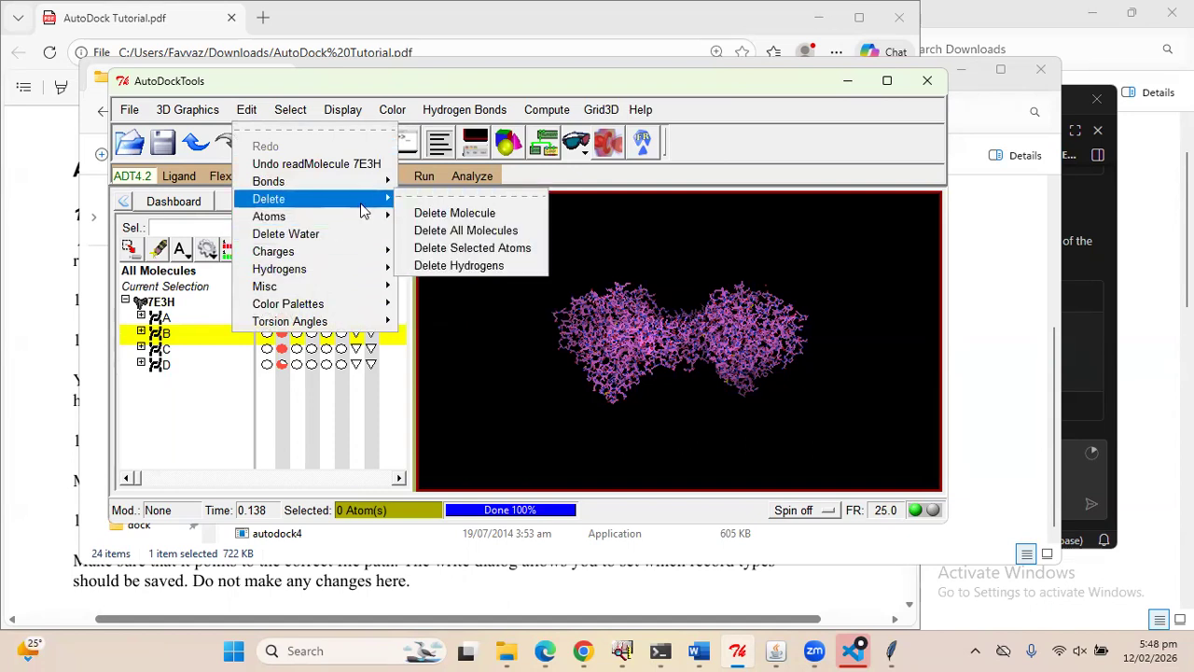
{"action": "left_click", "coordinate": [473, 248]}
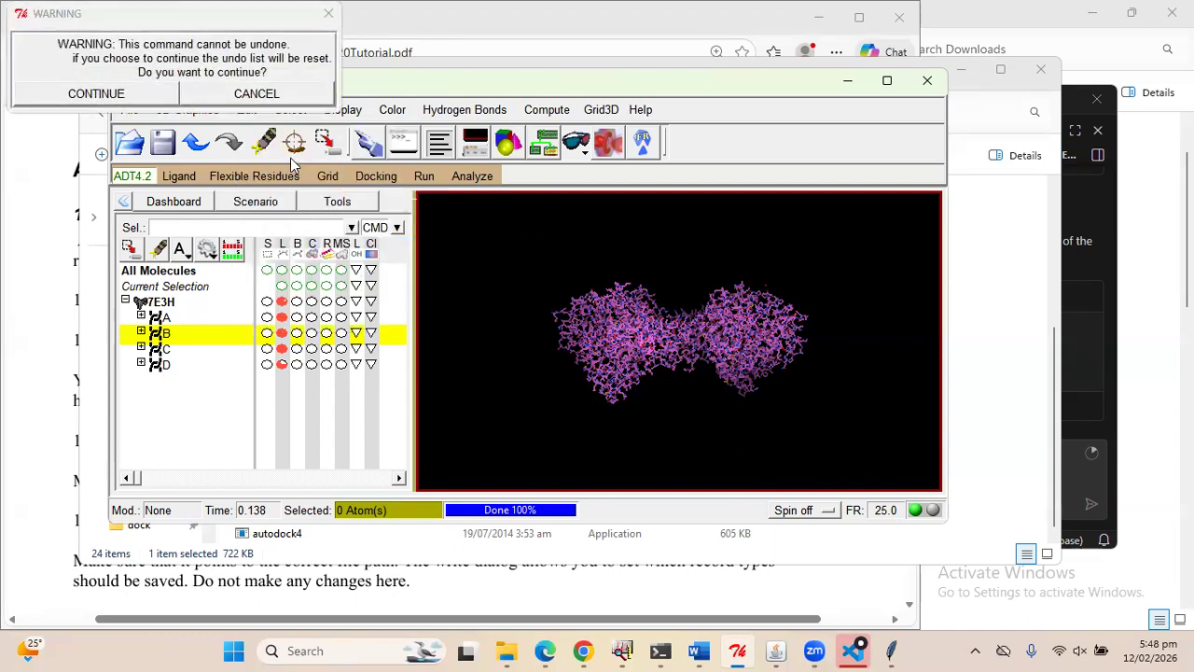
{"action": "left_click", "coordinate": [96, 93]}
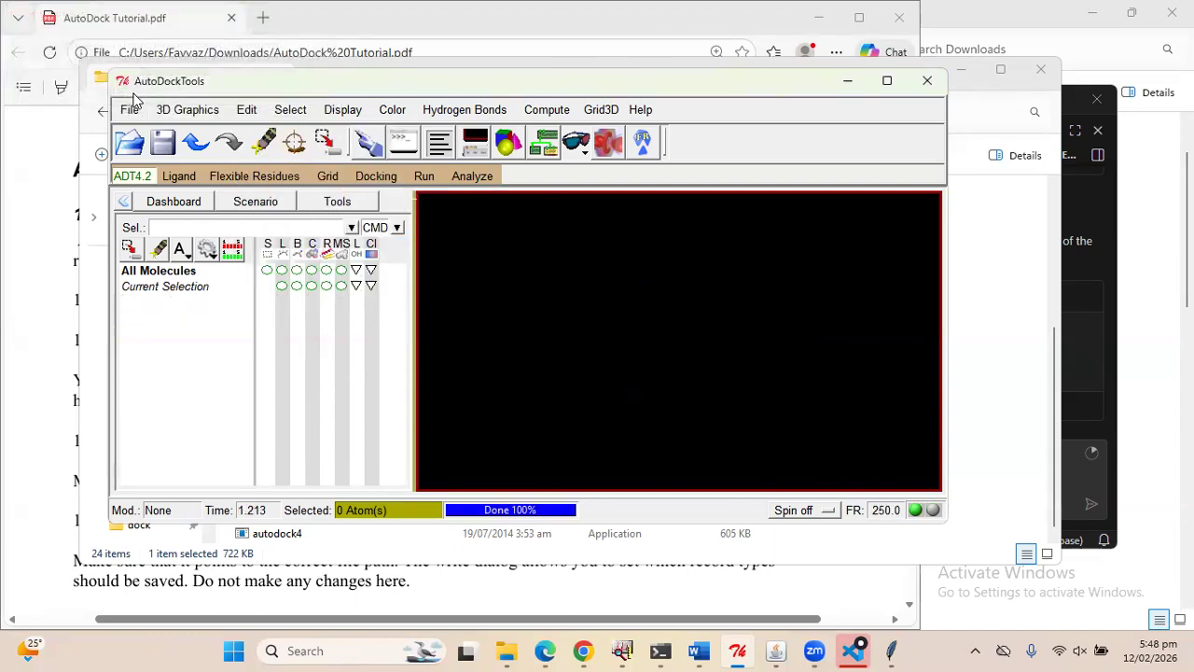
Load the 7E3H molecule into the emptied workspace again
{"action": "left_click", "coordinate": [307, 108]}
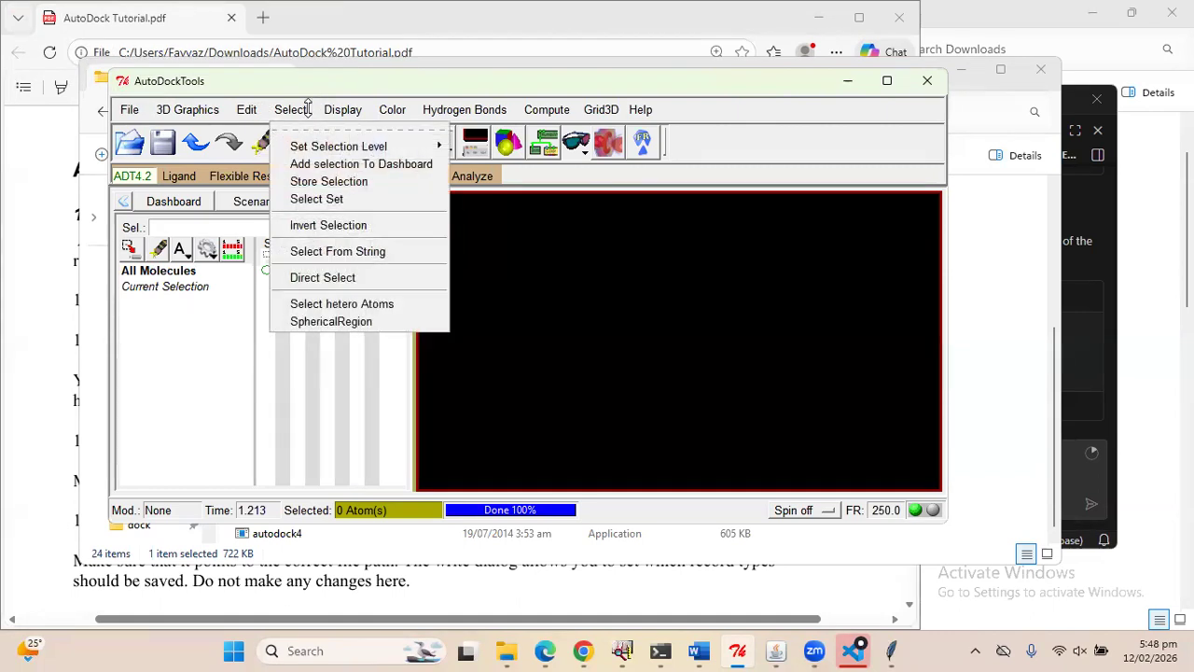
{"action": "left_click", "coordinate": [130, 108]}
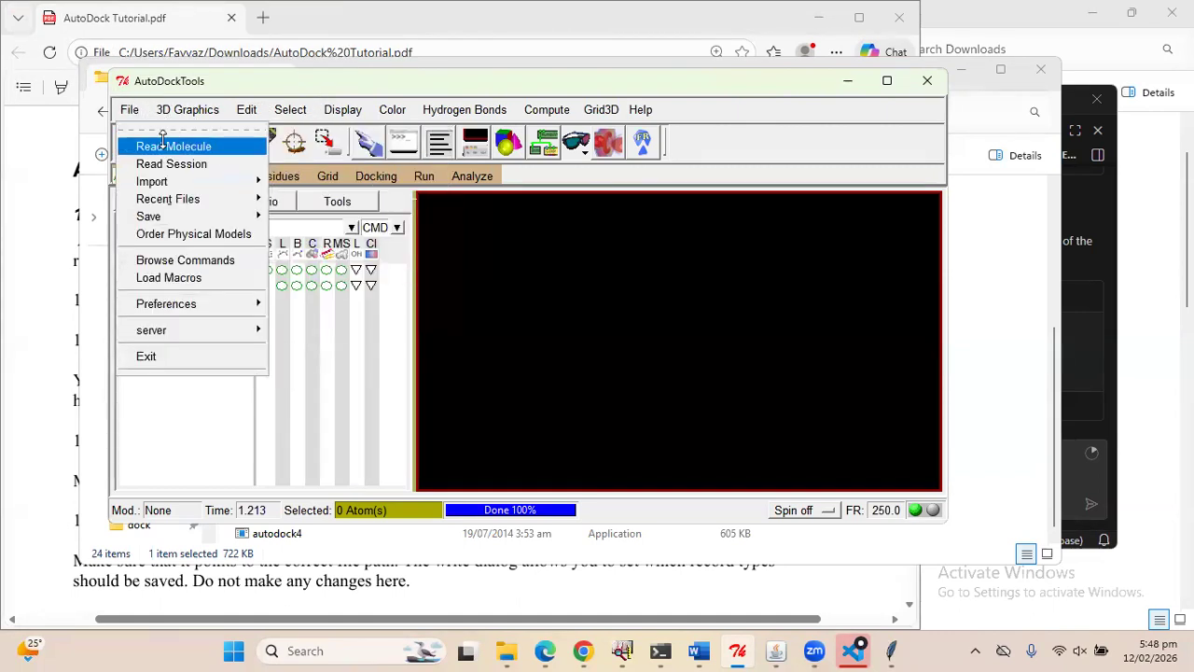
{"action": "left_click", "coordinate": [163, 140]}
{"action": "double_click", "coordinate": [247, 202]}
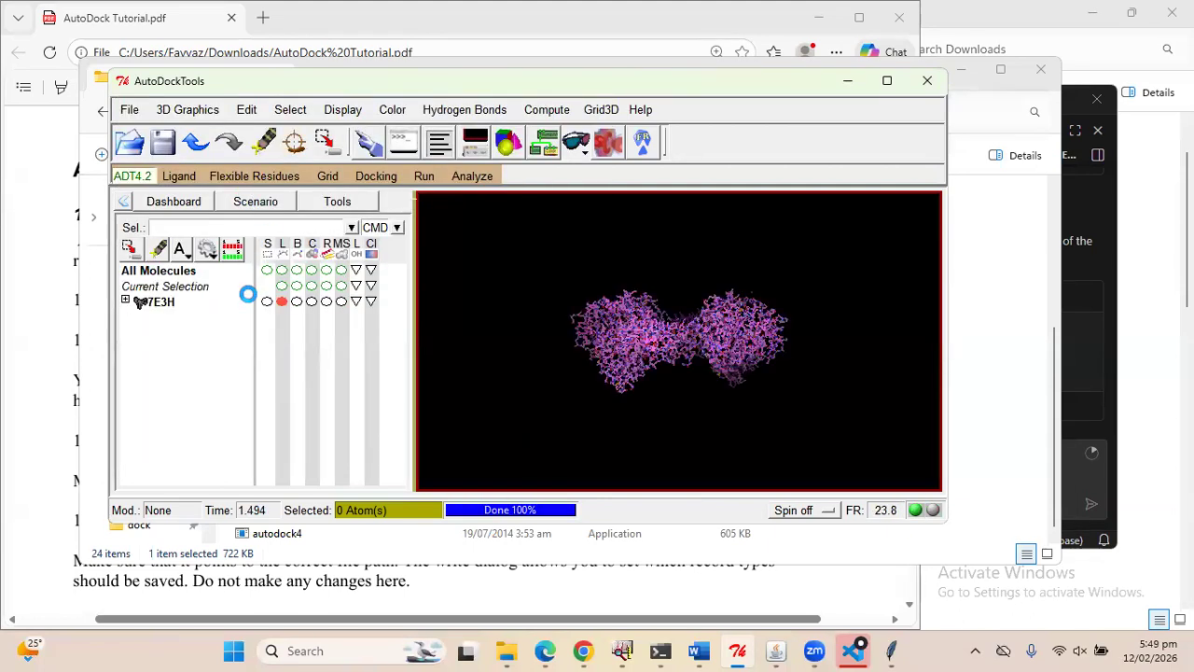
Expand the 7E3H molecule to list its chains and enlarge the AutoDockTools window
{"action": "left_click", "coordinate": [136, 303]}
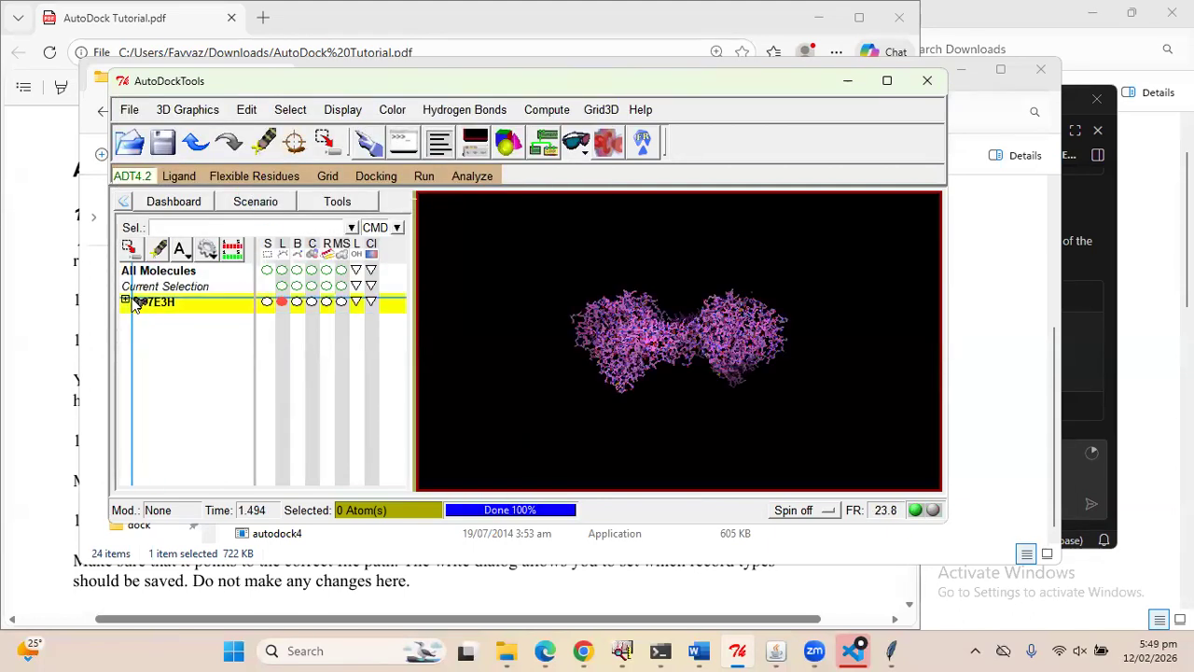
{"action": "left_click", "coordinate": [126, 301]}
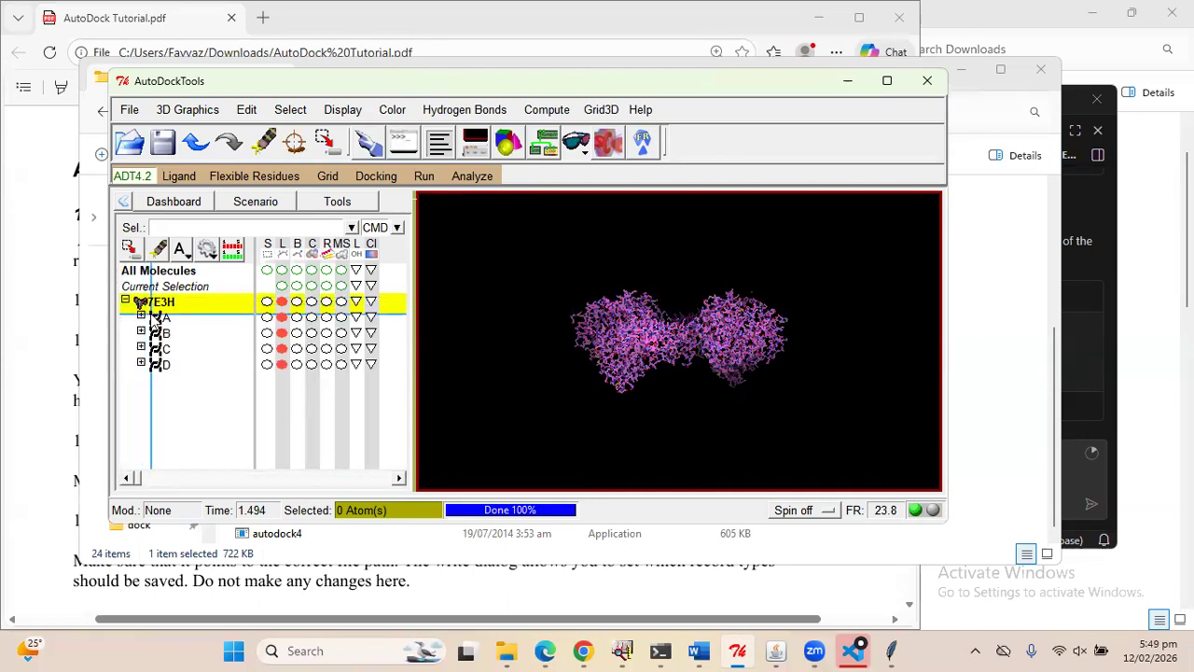
{"action": "left_click", "coordinate": [152, 316]}
{"action": "left_click", "coordinate": [142, 334]}
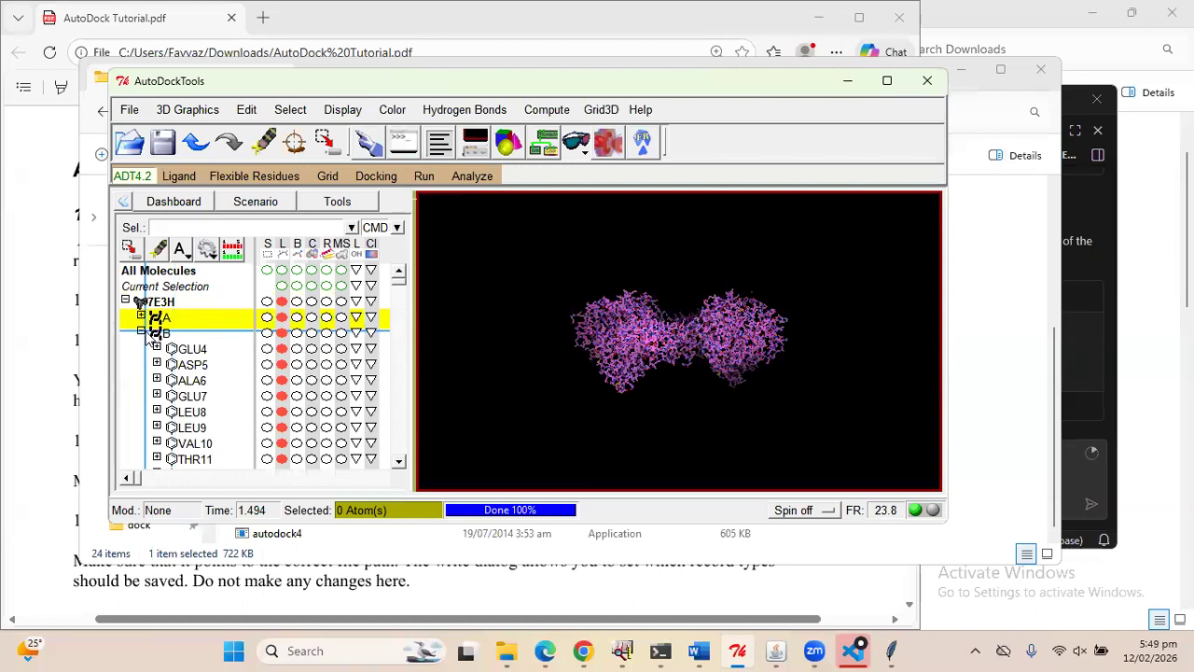
{"action": "left_click", "coordinate": [142, 332]}
{"action": "left_click", "coordinate": [158, 333]}
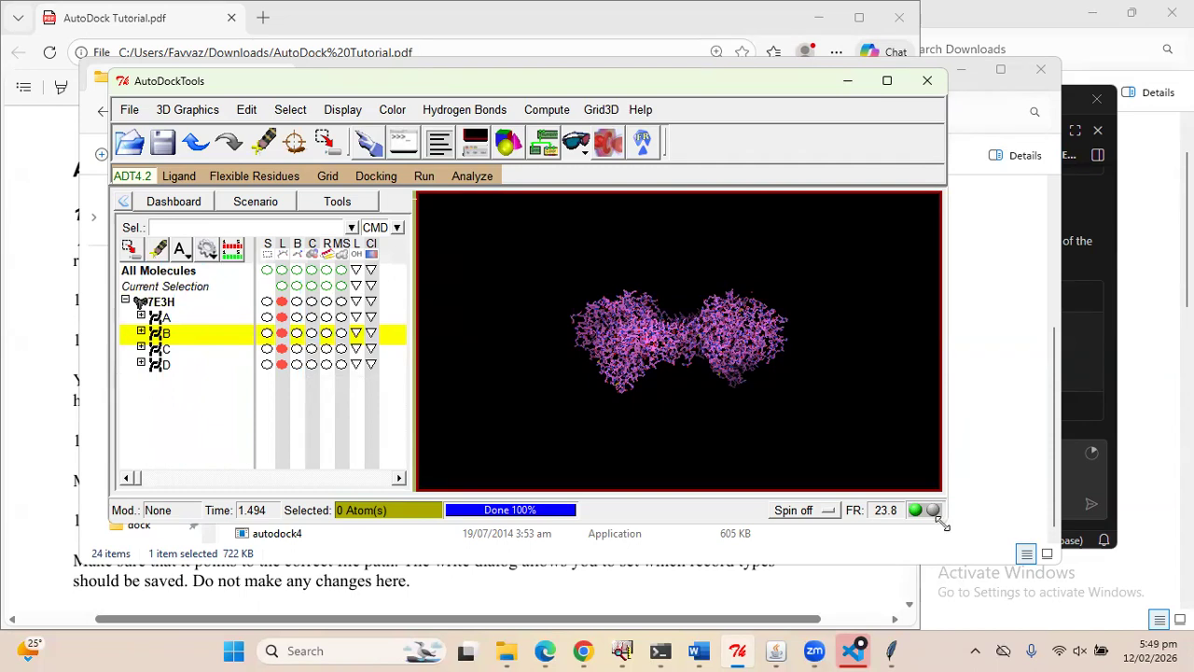
{"action": "left_click_drag", "start_coordinate": [944, 524], "coordinate": [1094, 644]}
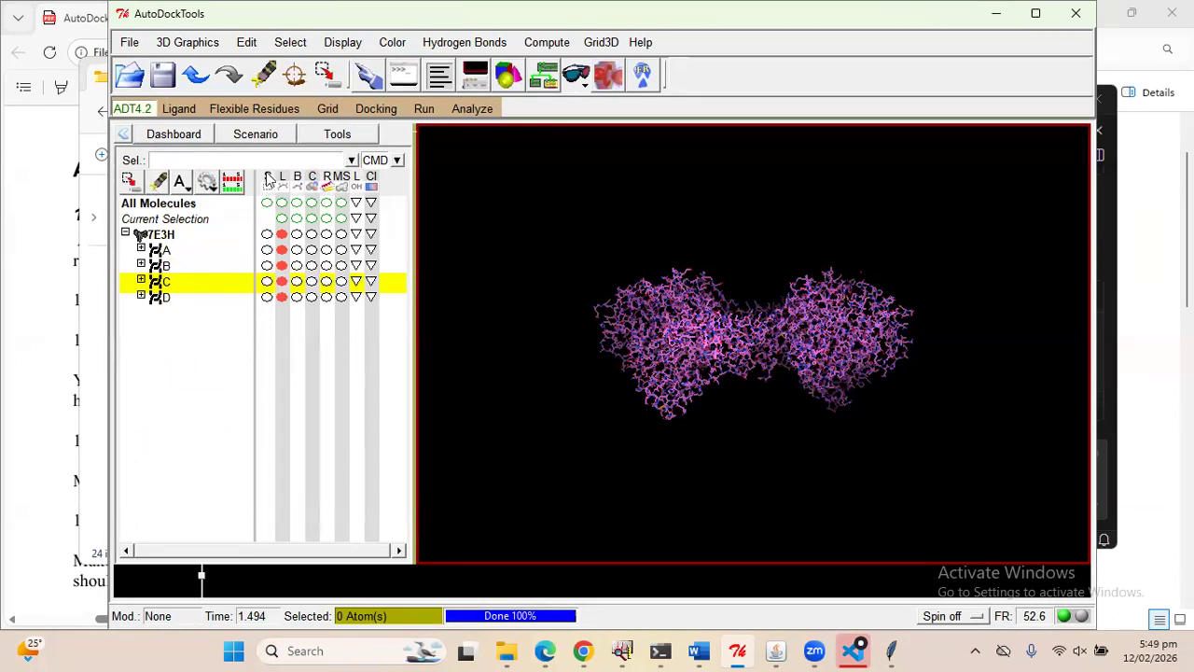
Try to delete chains B, C and D of 7E3H by selecting them and running Delete Selected Atoms
{"action": "left_click", "coordinate": [268, 268]}
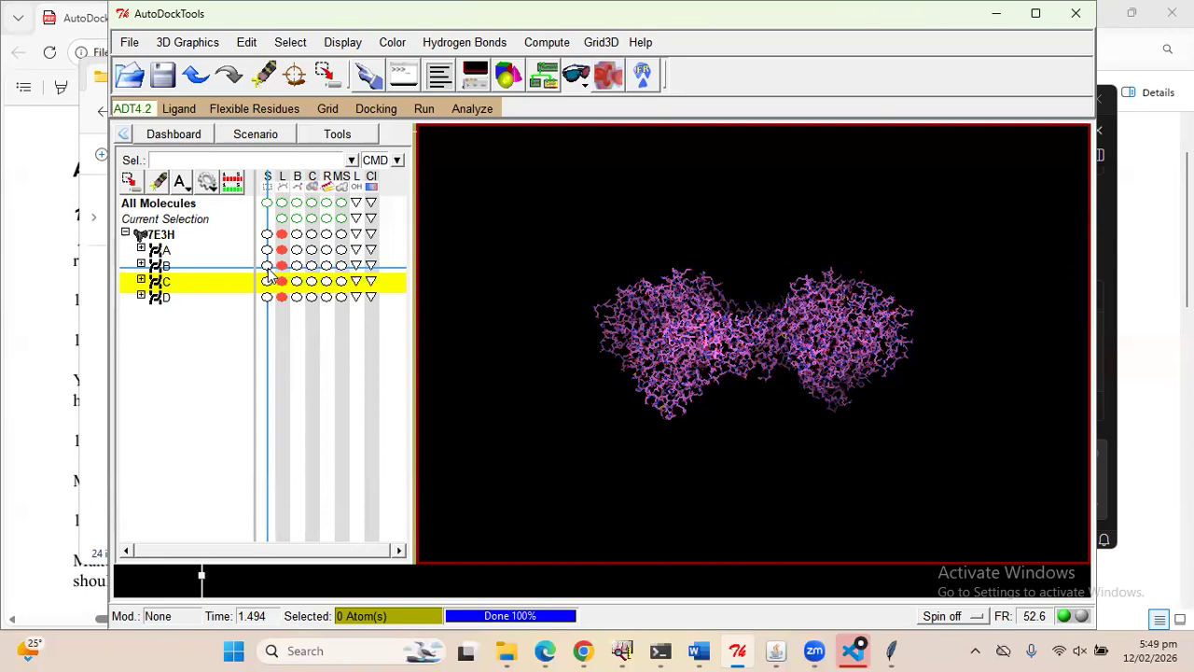
{"action": "left_click", "coordinate": [269, 282]}
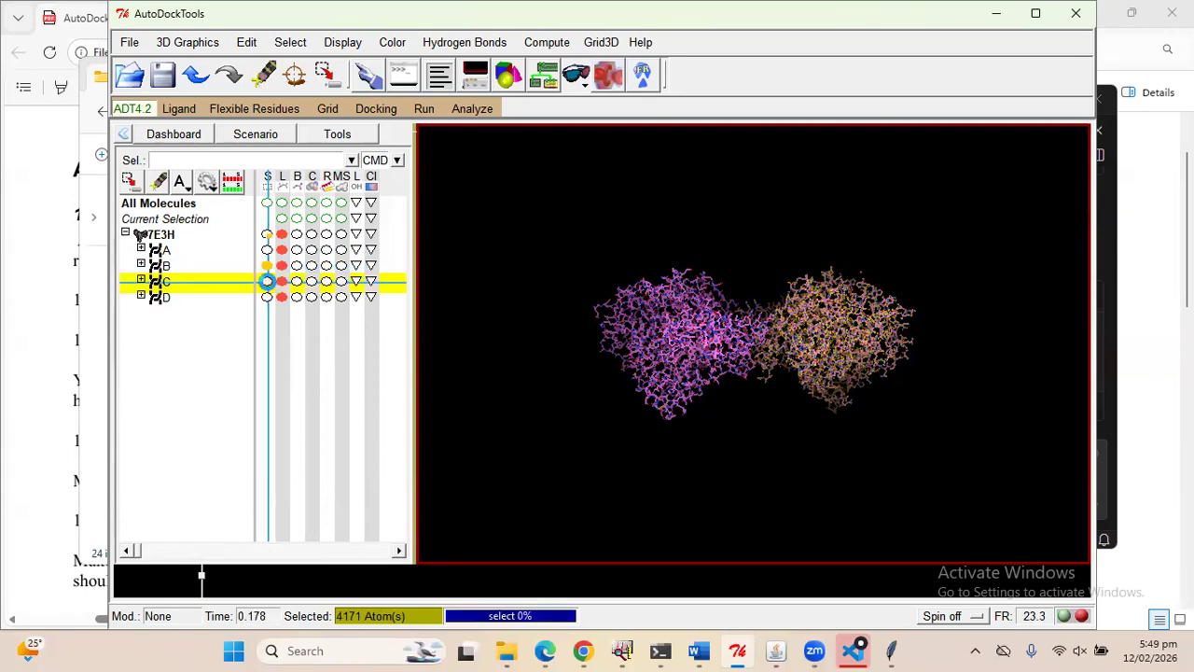
{"action": "left_click", "coordinate": [268, 297]}
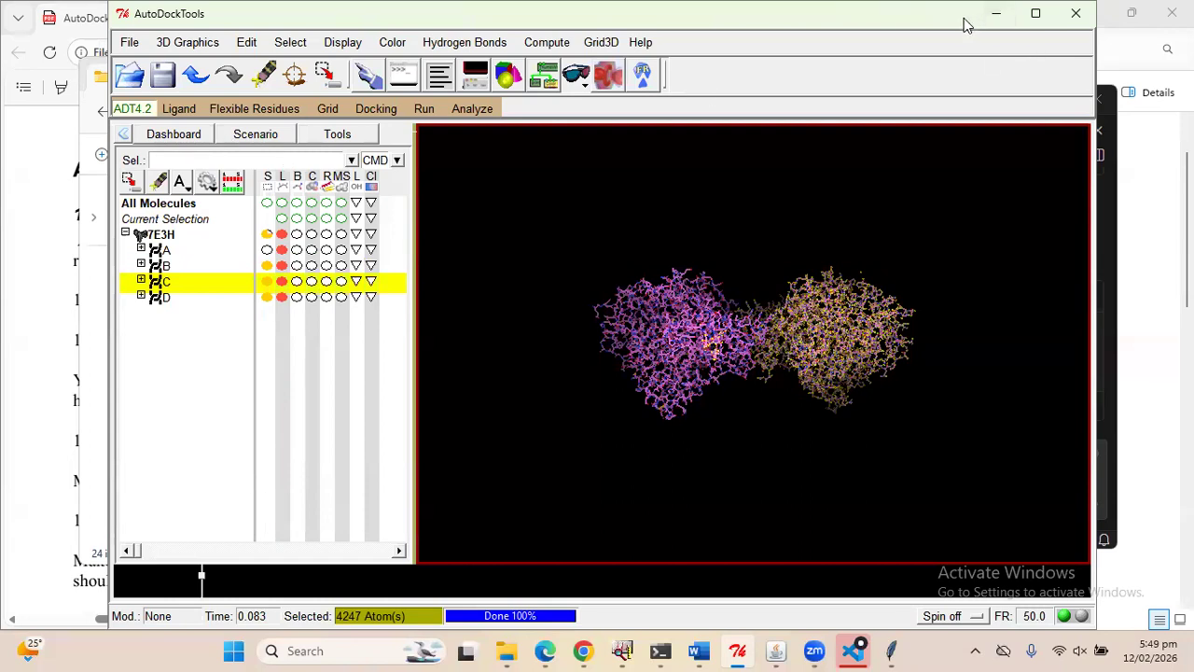
{"action": "left_click_drag", "start_coordinate": [965, 25], "coordinate": [942, 40]}
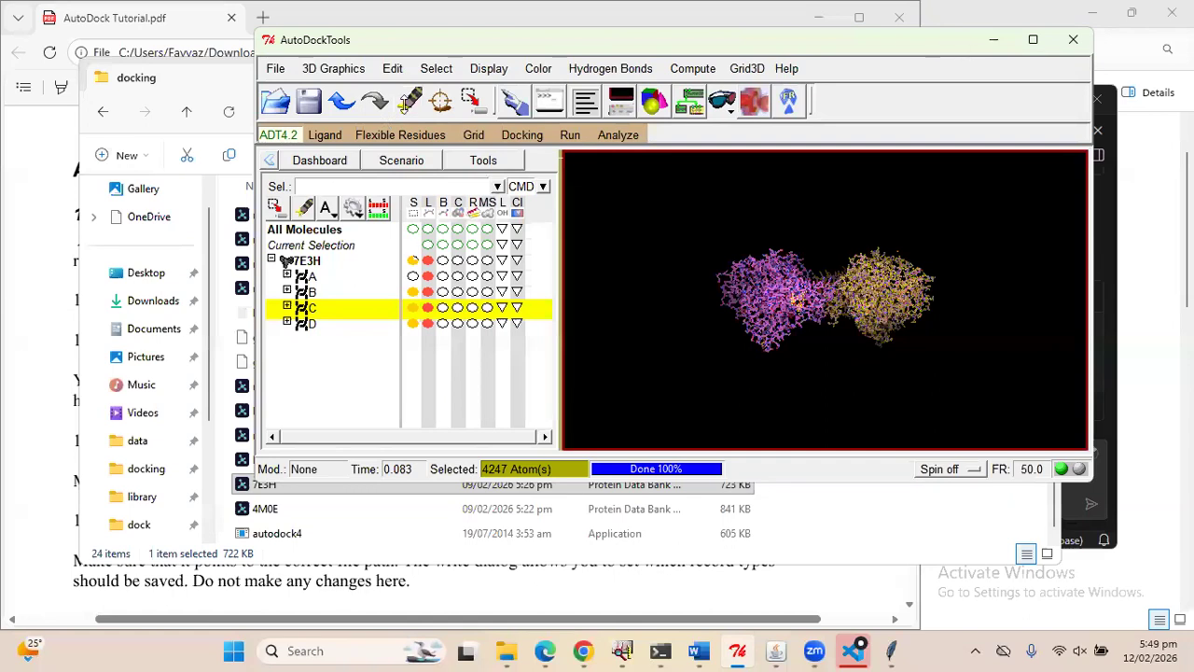
{"action": "left_click", "coordinate": [254, 144]}
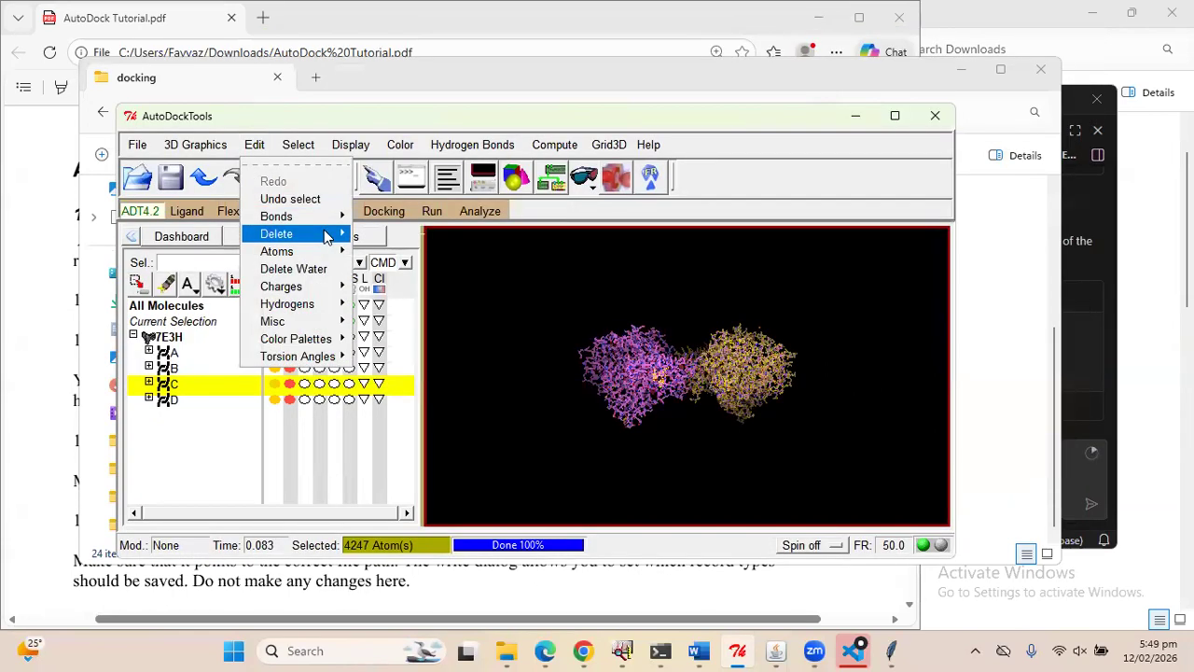
{"action": "mouse_move", "coordinate": [331, 233]}
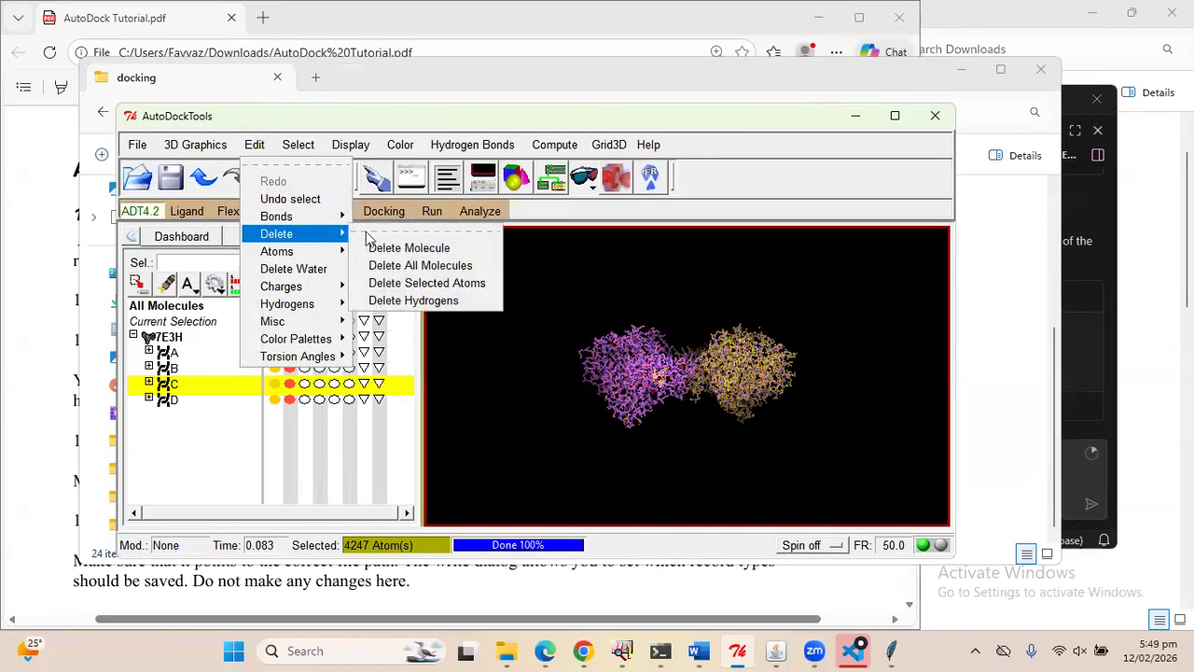
{"action": "left_click", "coordinate": [446, 283]}
{"action": "left_click", "coordinate": [108, 99]}
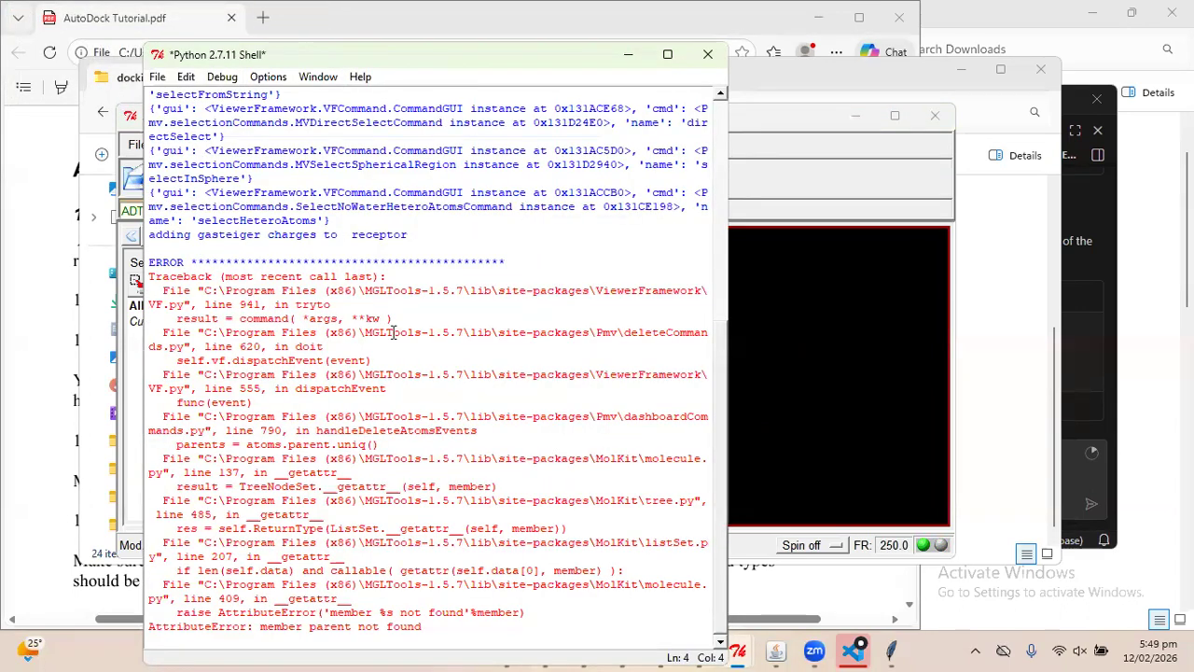
Examine the error traceback in the Python Shell, widening its window to read the file paths and line numbers
{"action": "left_click_drag", "start_coordinate": [302, 341], "coordinate": [441, 486]}
{"action": "left_click", "coordinate": [441, 486]}
{"action": "left_click_drag", "start_coordinate": [422, 626], "coordinate": [295, 329]}
{"action": "left_click", "coordinate": [295, 329]}
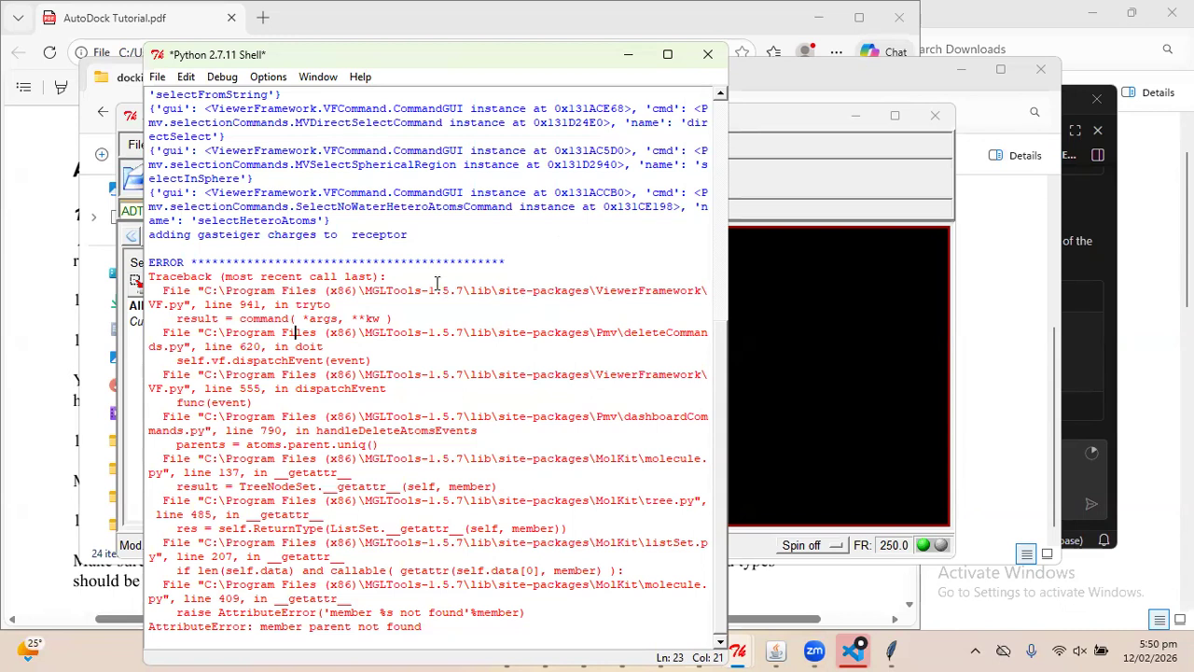
{"action": "left_click_drag", "start_coordinate": [227, 290], "coordinate": [493, 294]}
{"action": "left_click", "coordinate": [493, 294]}
{"action": "left_click_drag", "start_coordinate": [598, 294], "coordinate": [659, 291]}
{"action": "left_click", "coordinate": [659, 292]}
{"action": "left_click_drag", "start_coordinate": [170, 304], "coordinate": [147, 306]}
{"action": "left_click_drag", "start_coordinate": [727, 240], "coordinate": [1065, 225]}
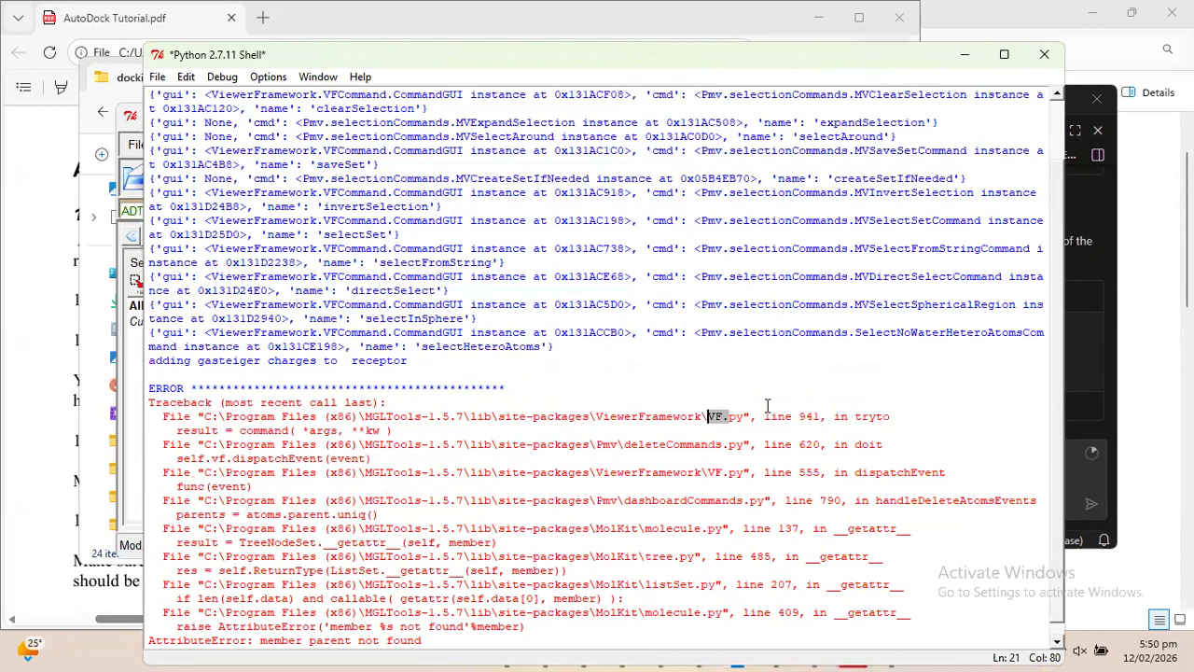
{"action": "left_click_drag", "start_coordinate": [459, 424], "coordinate": [725, 417]}
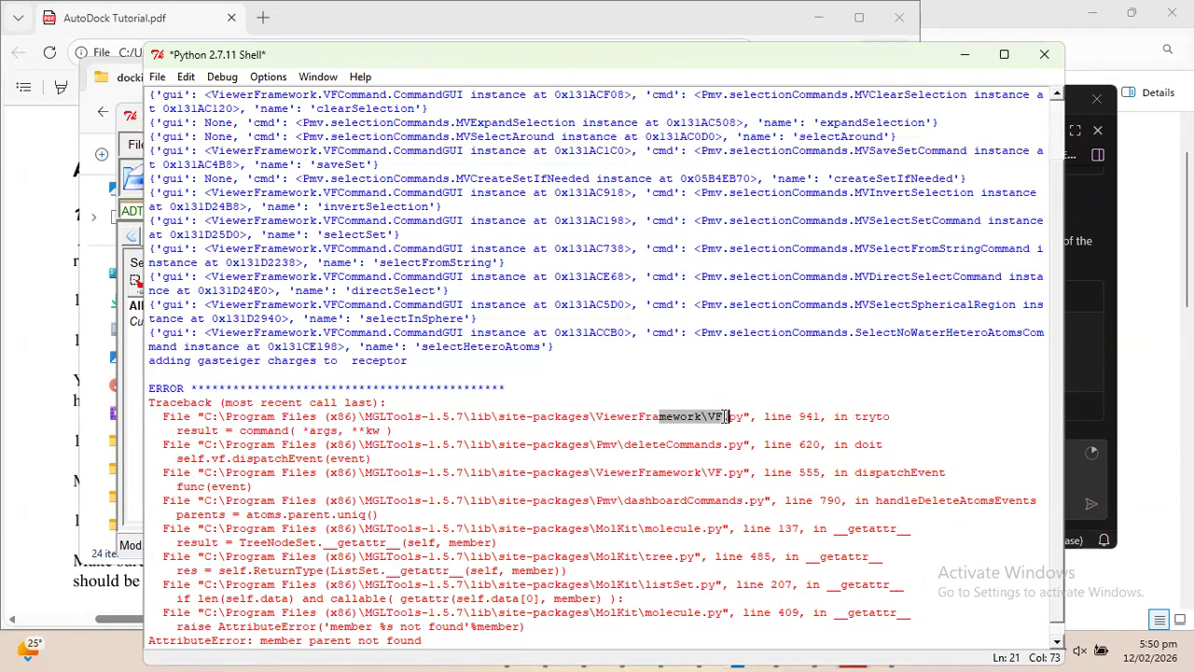
{"action": "left_click", "coordinate": [723, 416]}
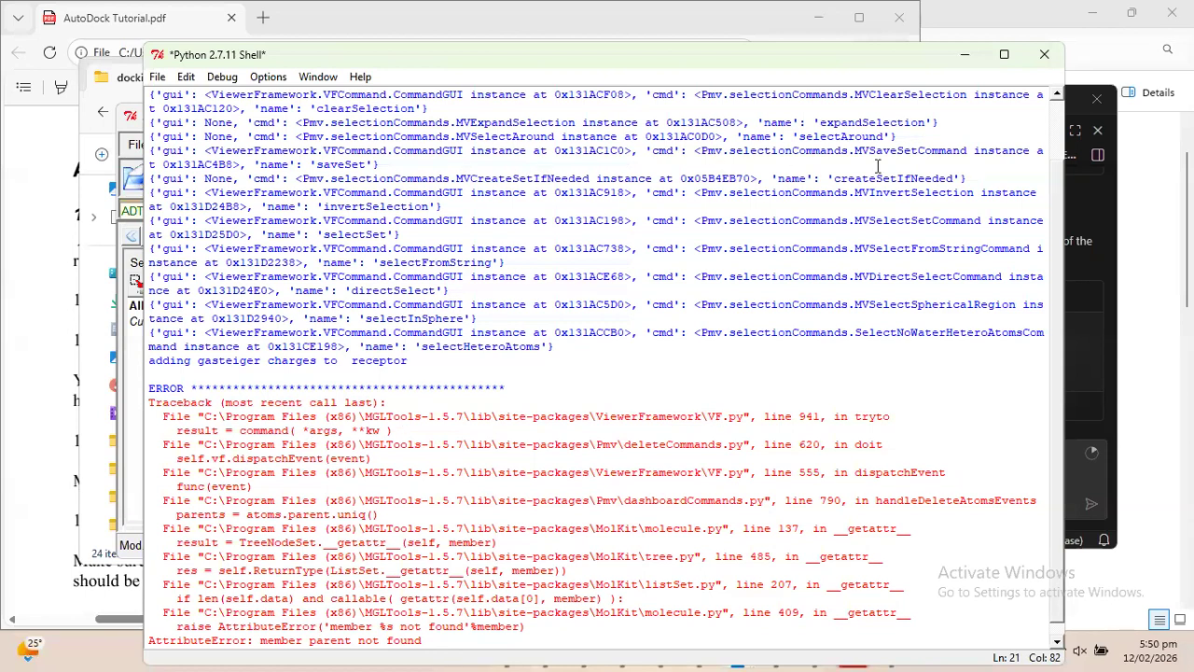
Close the Python Shell and return to the AutoDockTools window
{"action": "left_click", "coordinate": [789, 33]}
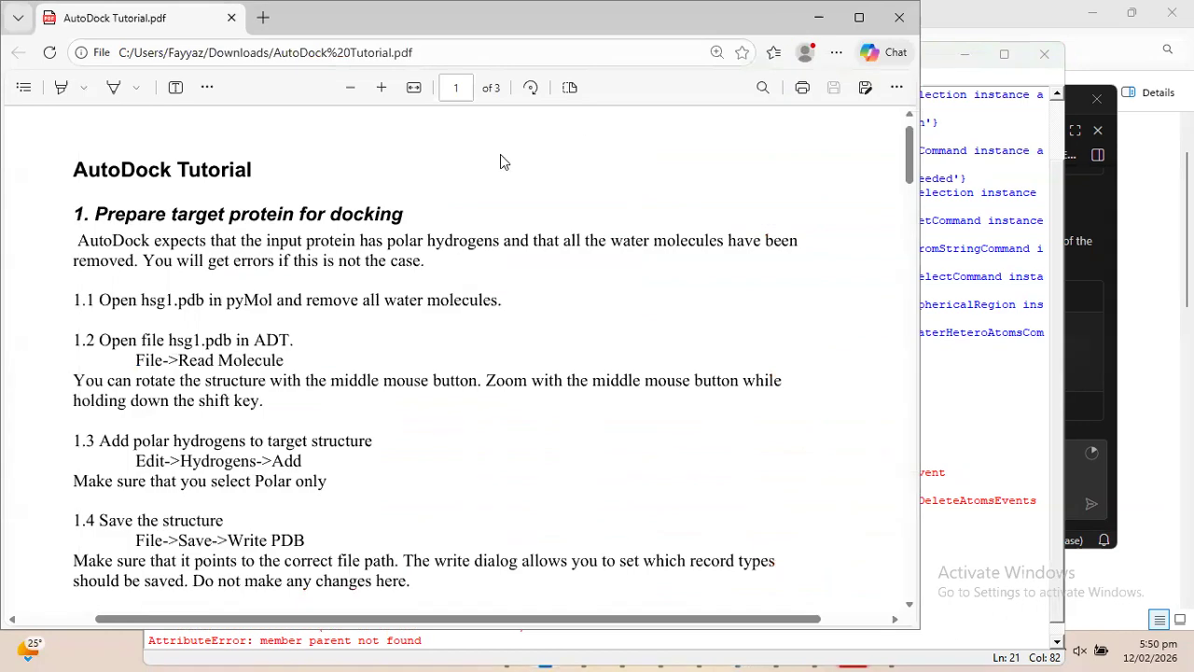
{"action": "left_click", "coordinate": [936, 57]}
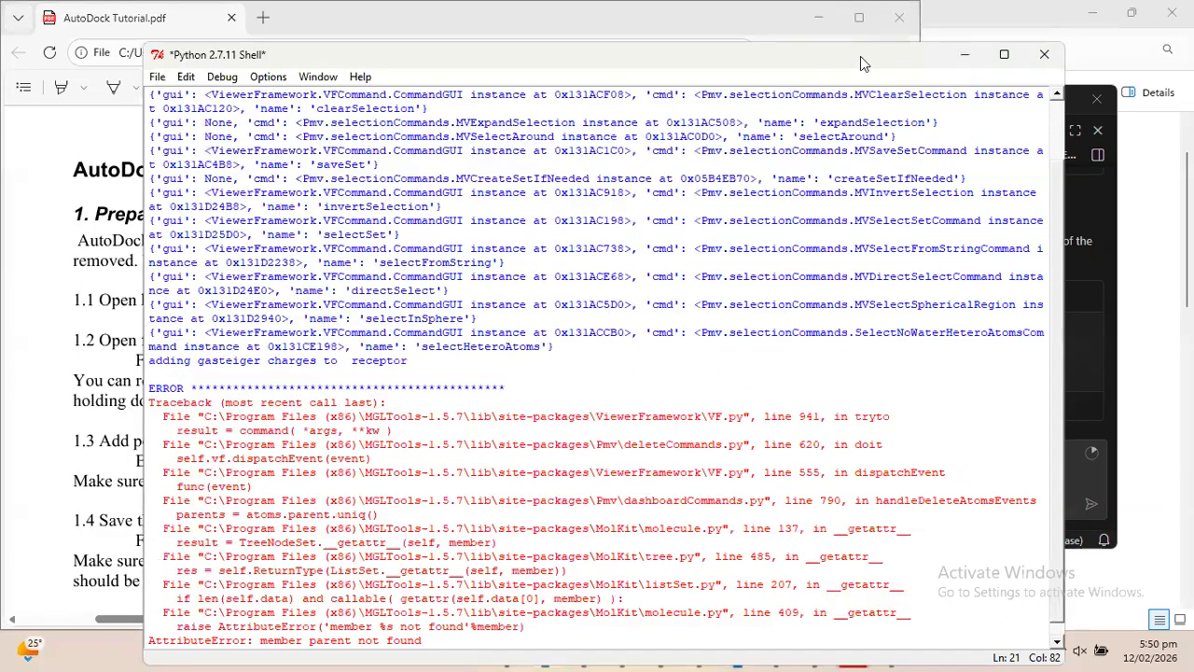
{"action": "left_click_drag", "start_coordinate": [847, 62], "coordinate": [876, 49]}
{"action": "left_click", "coordinate": [1055, 43]}
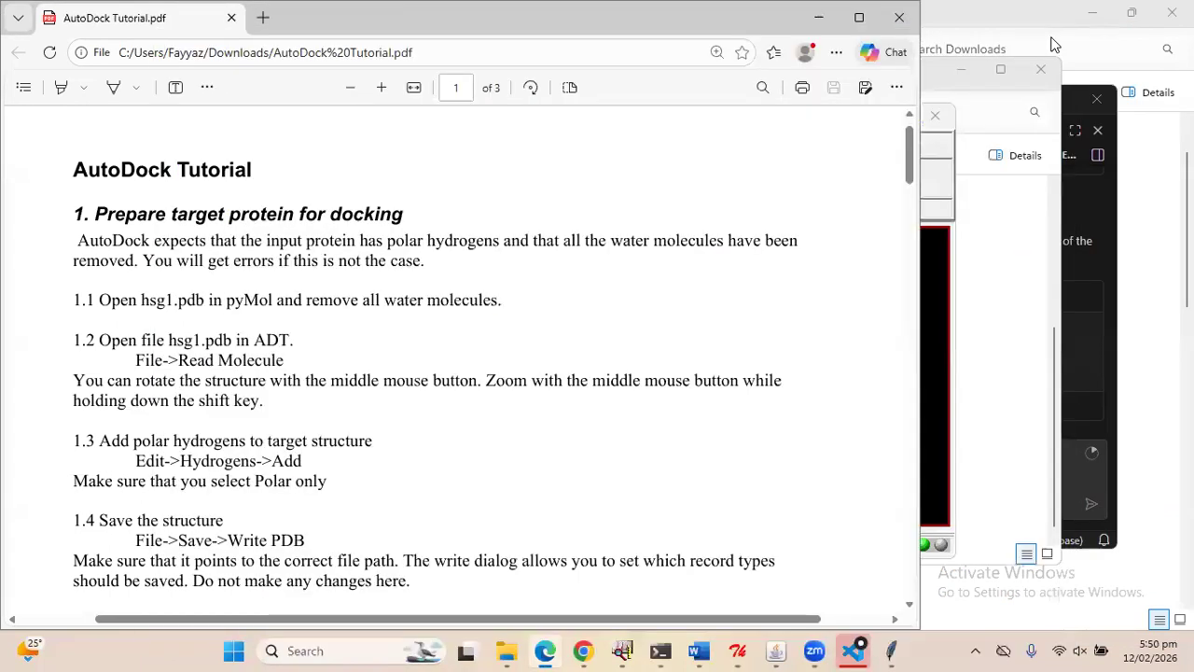
{"action": "left_click", "coordinate": [738, 651]}
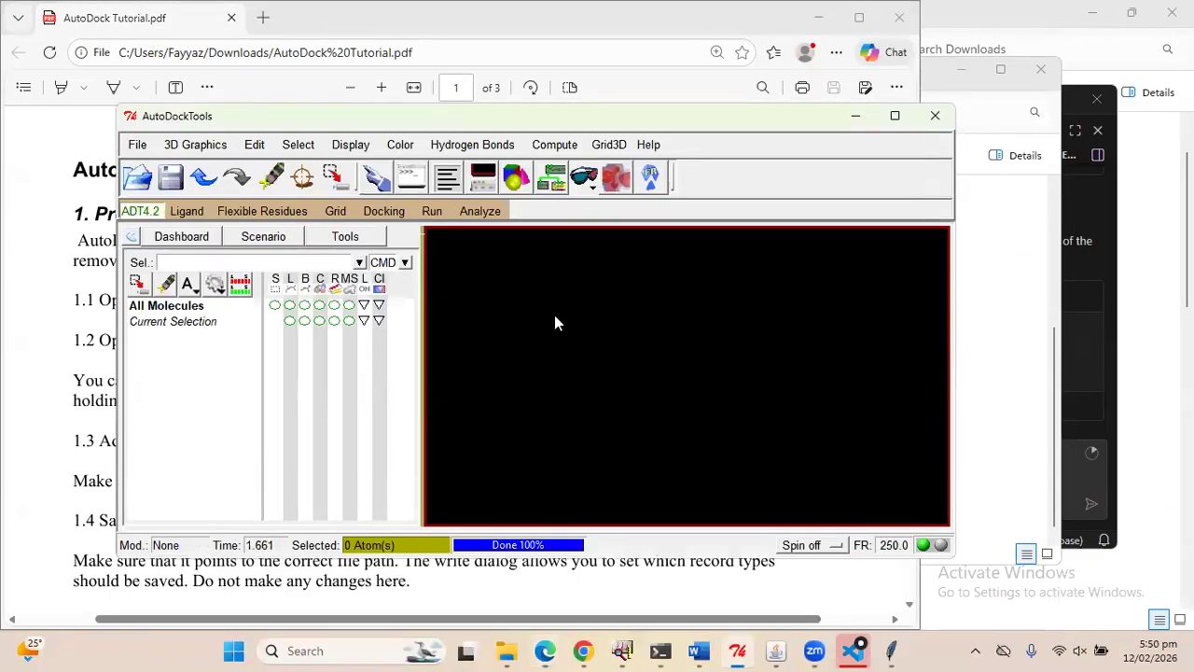
Load the 7E3H molecule again and expand it to list its chains
{"action": "left_click", "coordinate": [137, 145]}
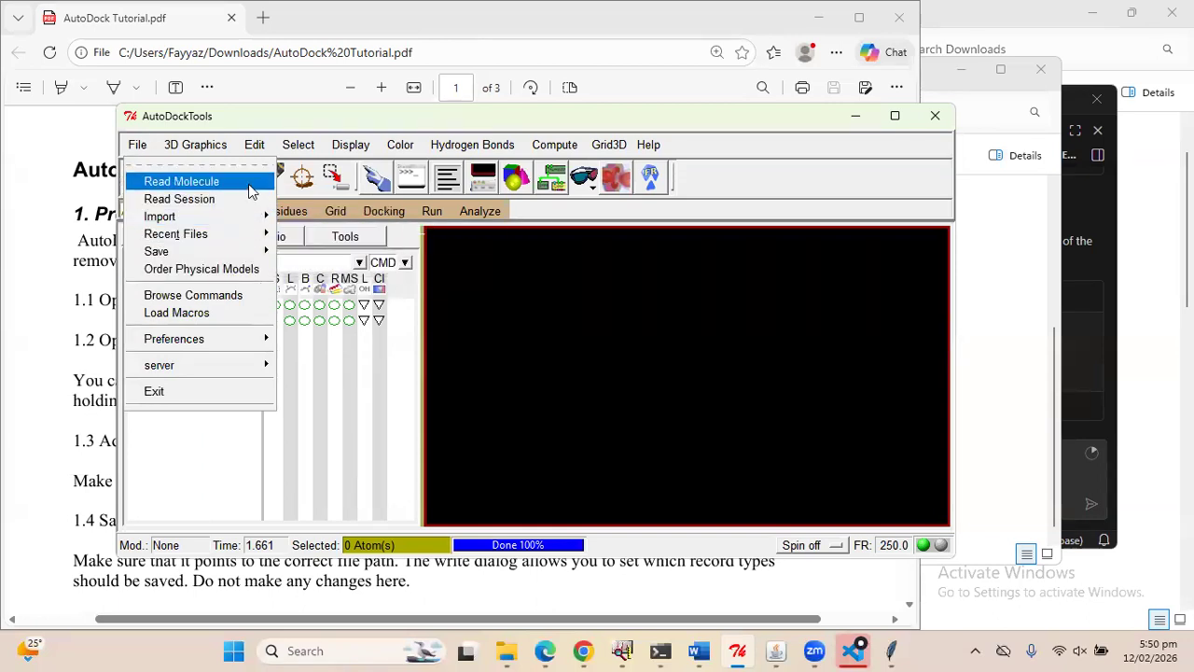
{"action": "left_click", "coordinate": [248, 185]}
{"action": "double_click", "coordinate": [272, 233]}
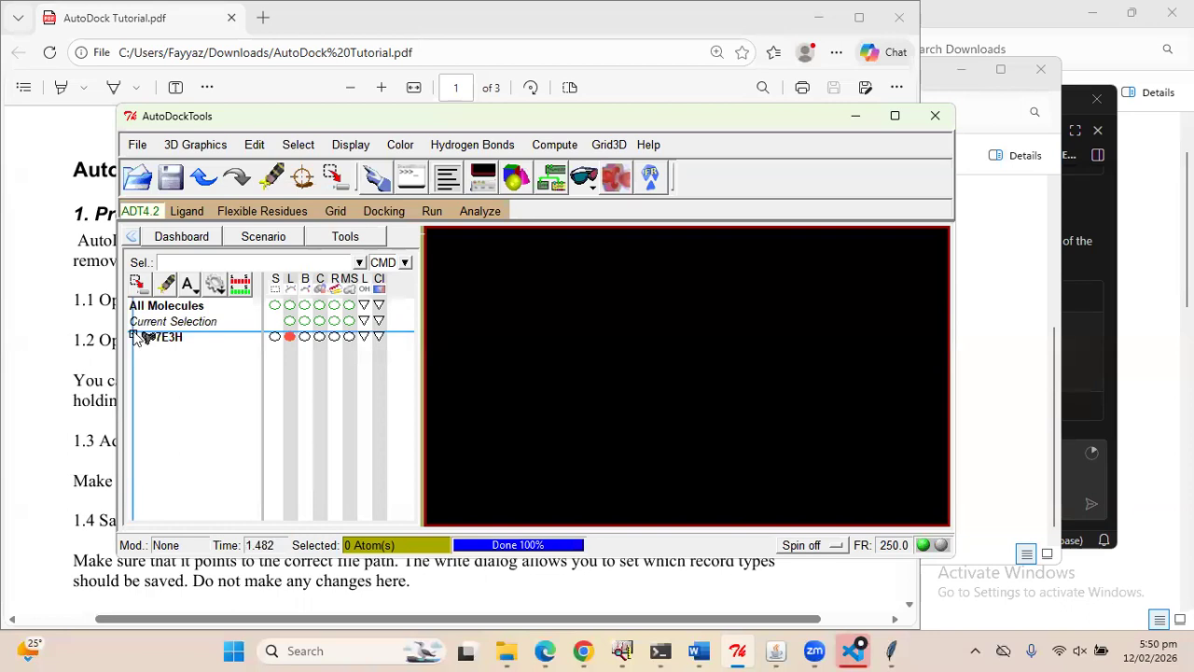
{"action": "left_click", "coordinate": [136, 337]}
{"action": "left_click", "coordinate": [150, 367]}
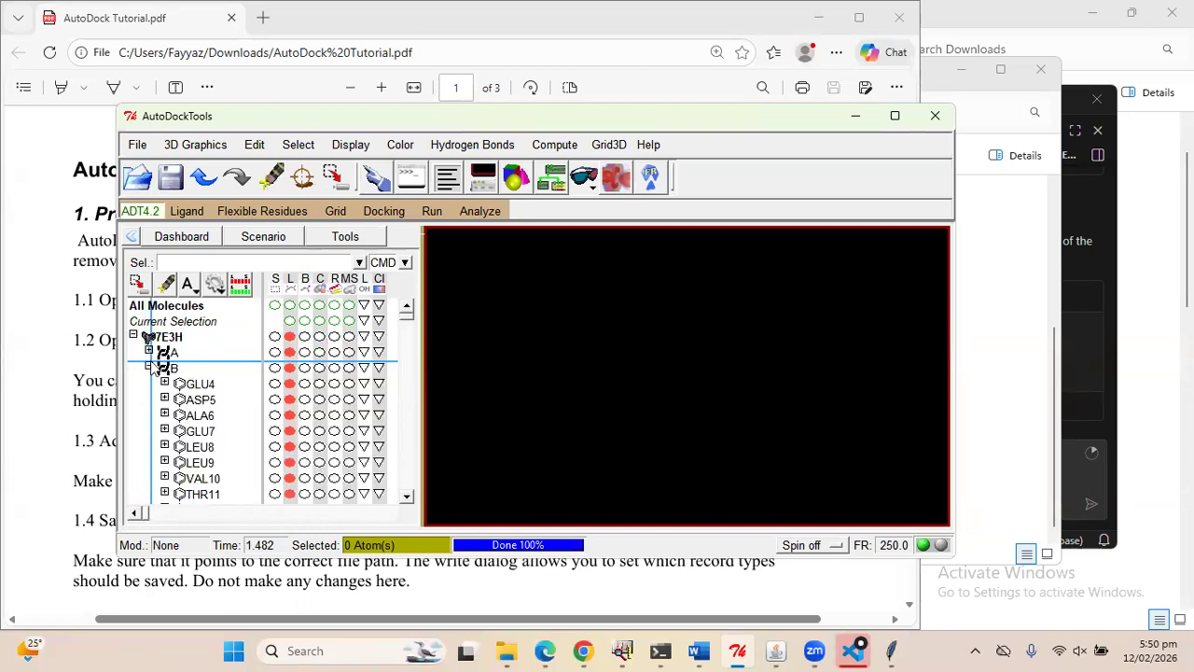
{"action": "left_click", "coordinate": [149, 368]}
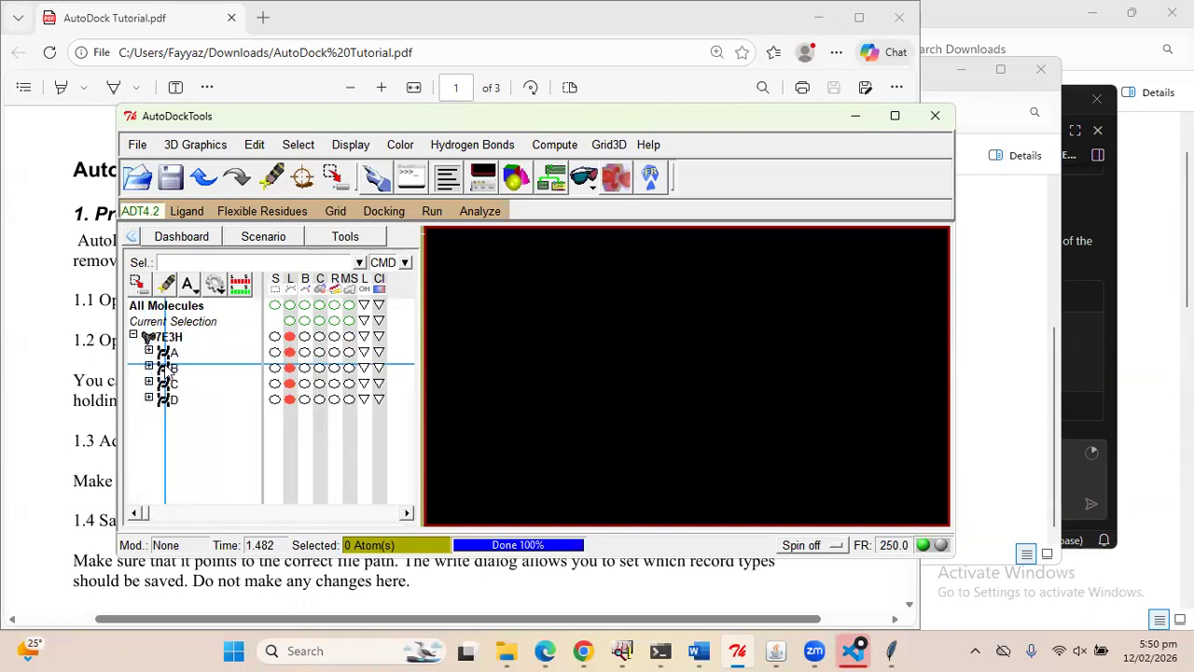
Select chain B of 7E3H and run Delete Water to remove the water molecules
{"action": "left_click", "coordinate": [274, 367]}
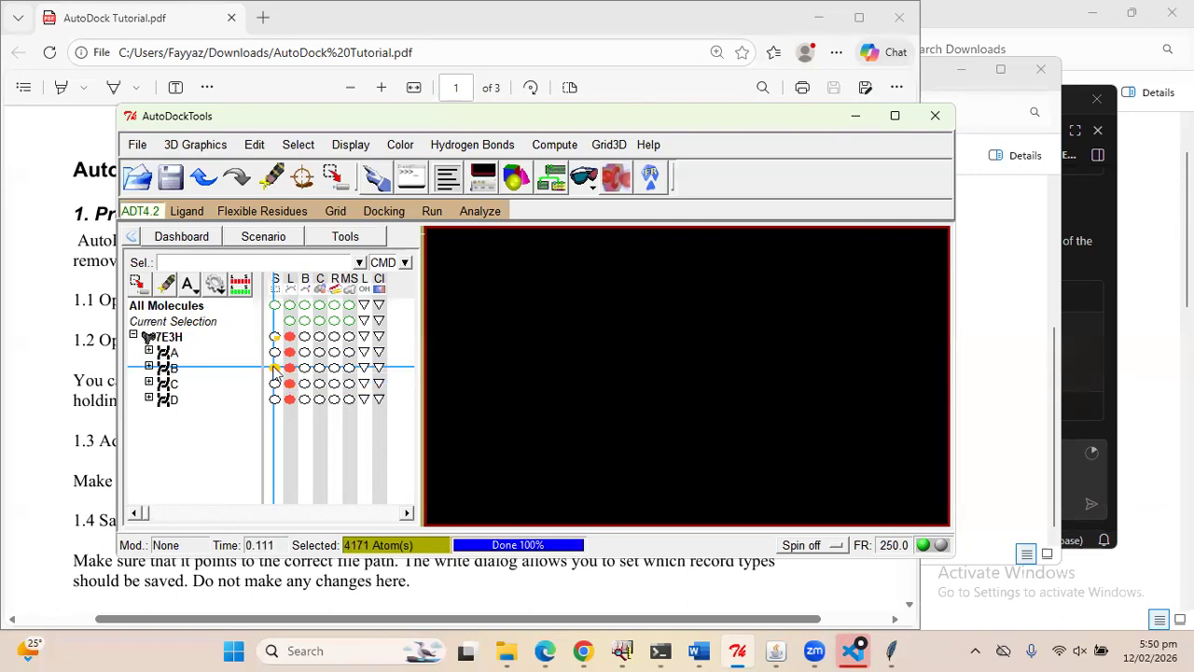
{"action": "left_click", "coordinate": [253, 147]}
{"action": "left_click", "coordinate": [291, 147]}
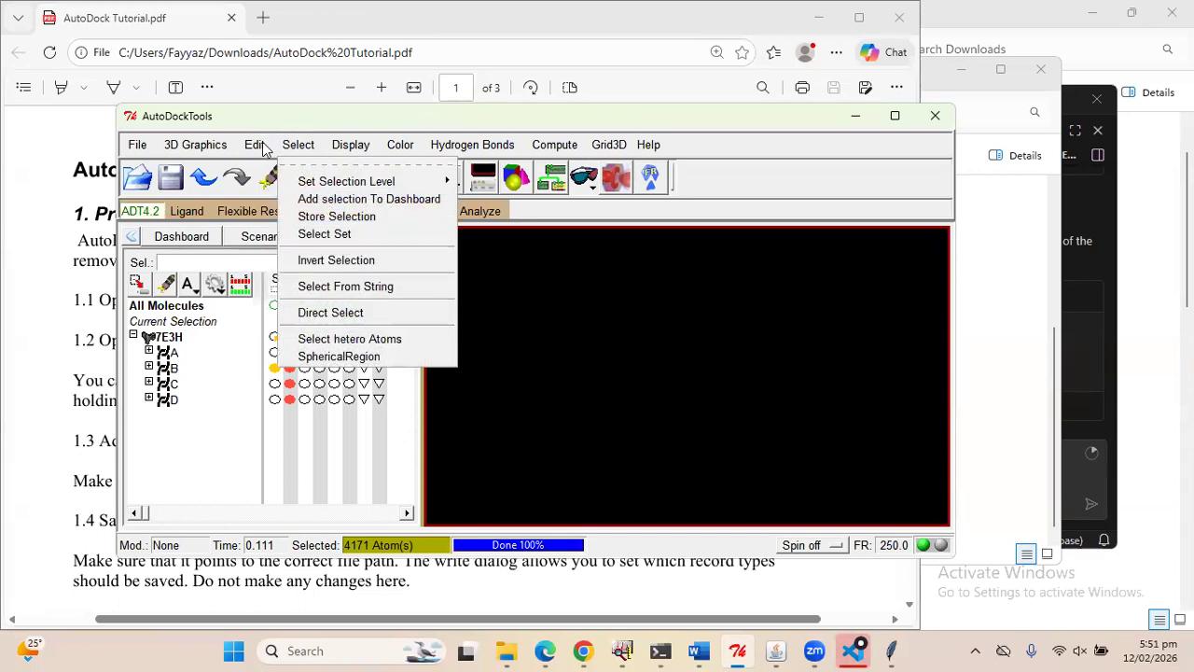
{"action": "left_click", "coordinate": [264, 146]}
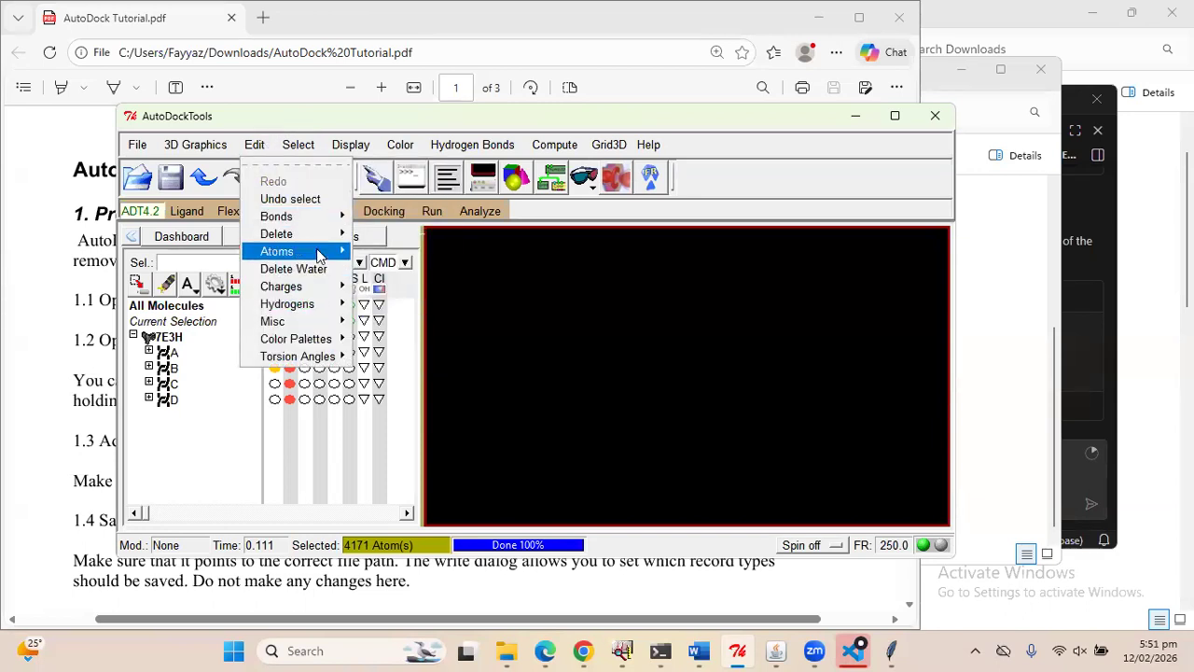
{"action": "mouse_move", "coordinate": [332, 238]}
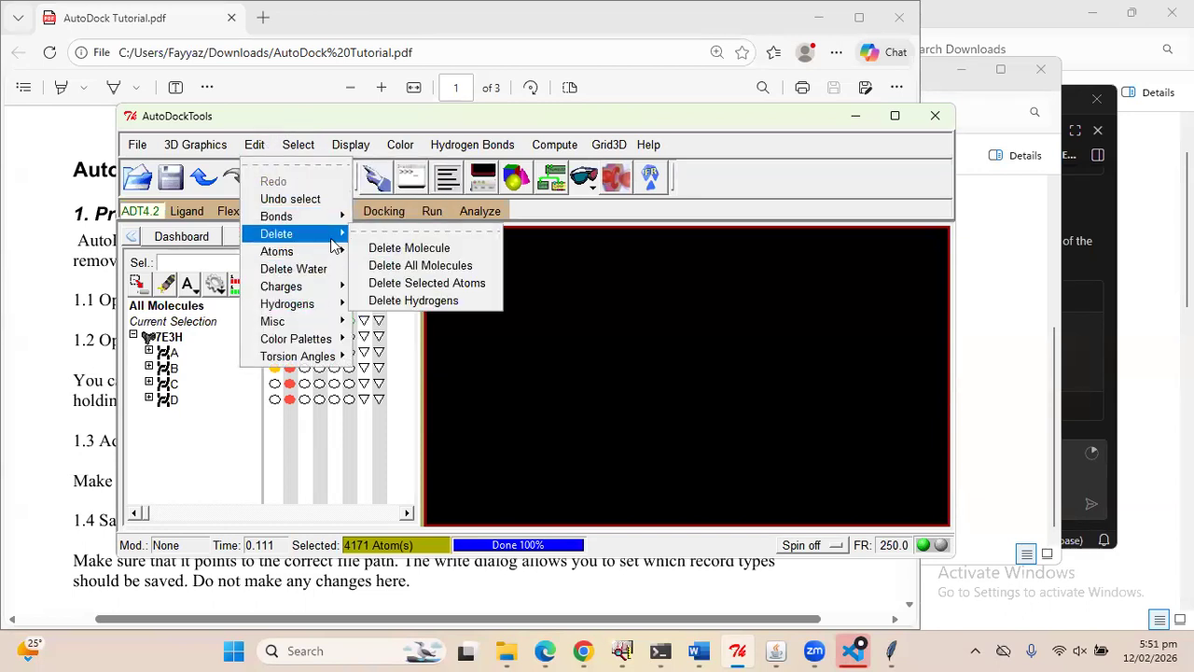
{"action": "left_click", "coordinate": [286, 120]}
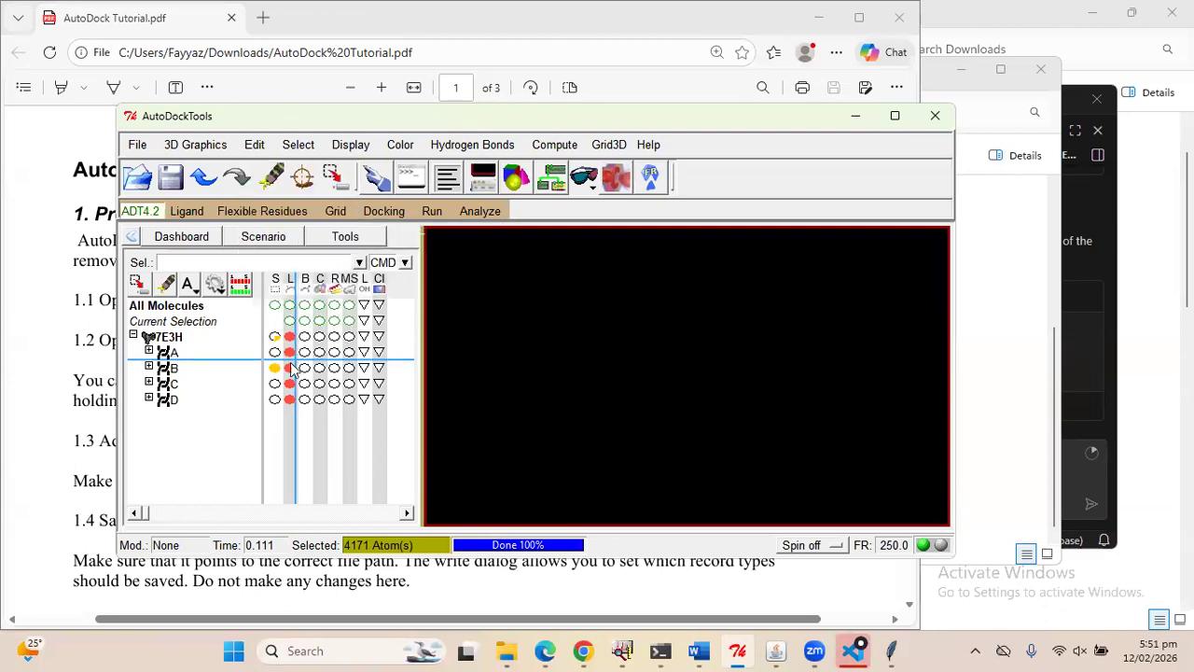
{"action": "left_click", "coordinate": [254, 145]}
{"action": "left_click", "coordinate": [299, 271]}
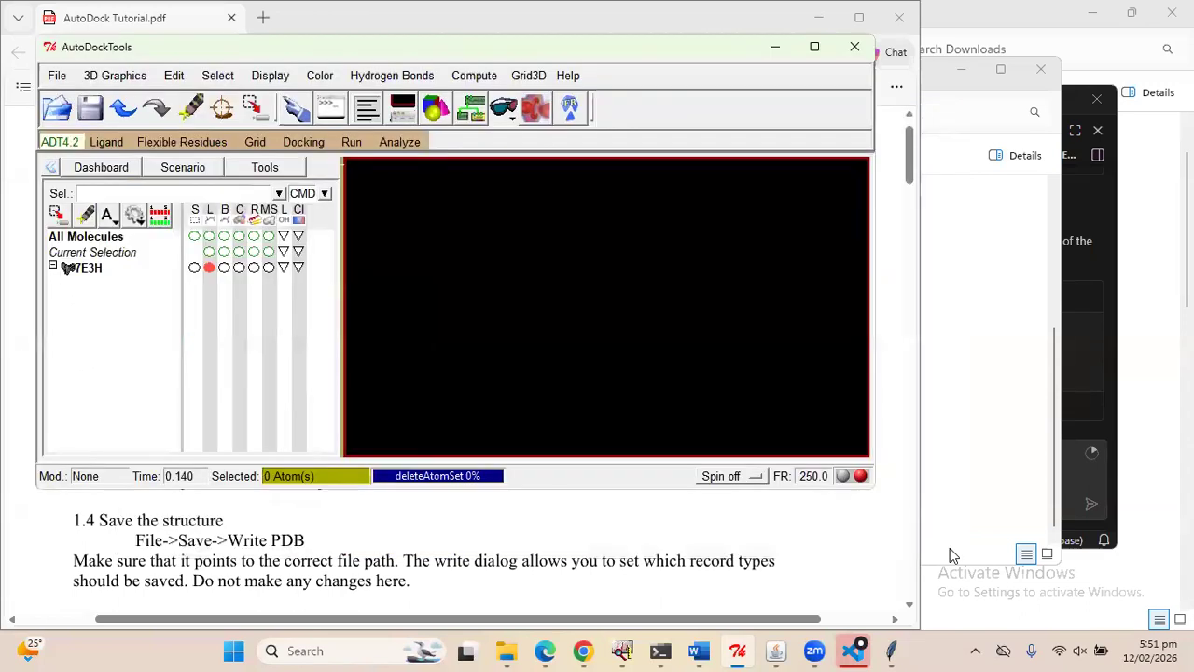
{"action": "left_click", "coordinate": [951, 555]}
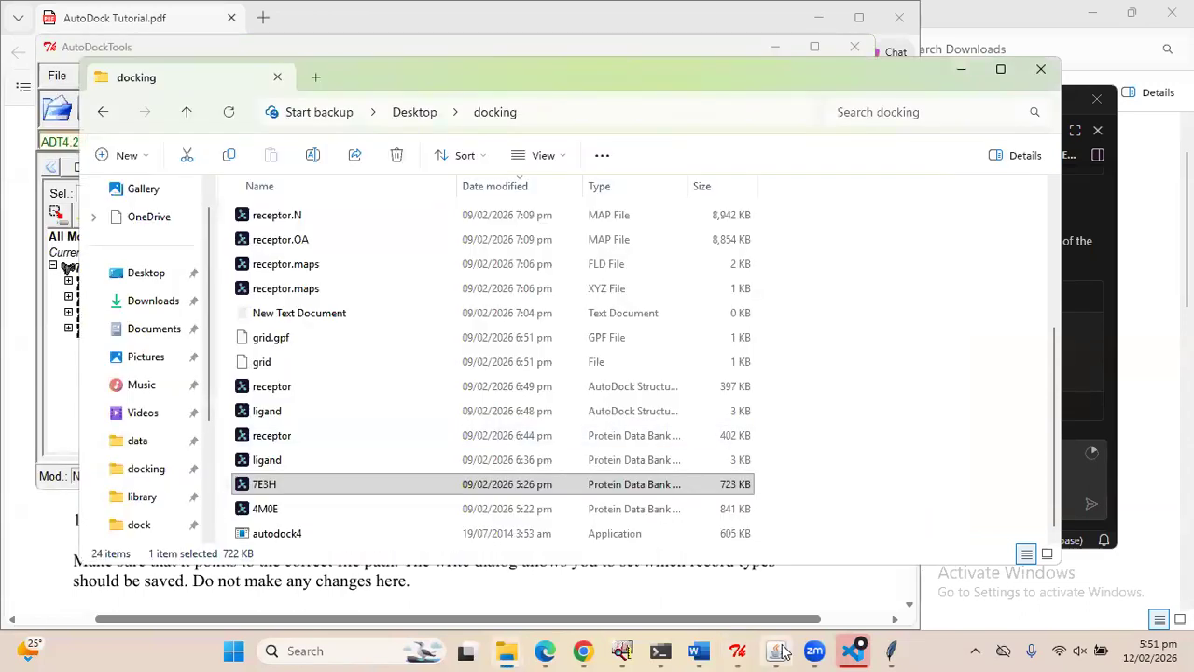
{"action": "left_click", "coordinate": [742, 651]}
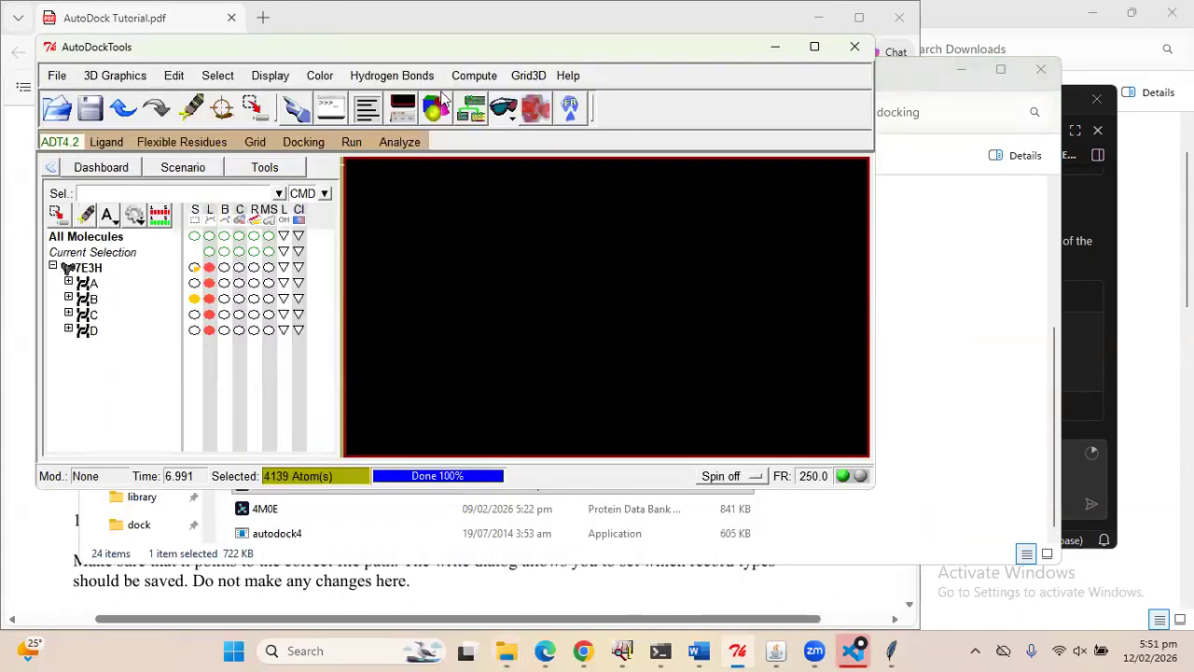
Reposition the AutoDockTools window and collapse the 7E3H chain list
{"action": "left_click_drag", "start_coordinate": [315, 57], "coordinate": [418, 83]}
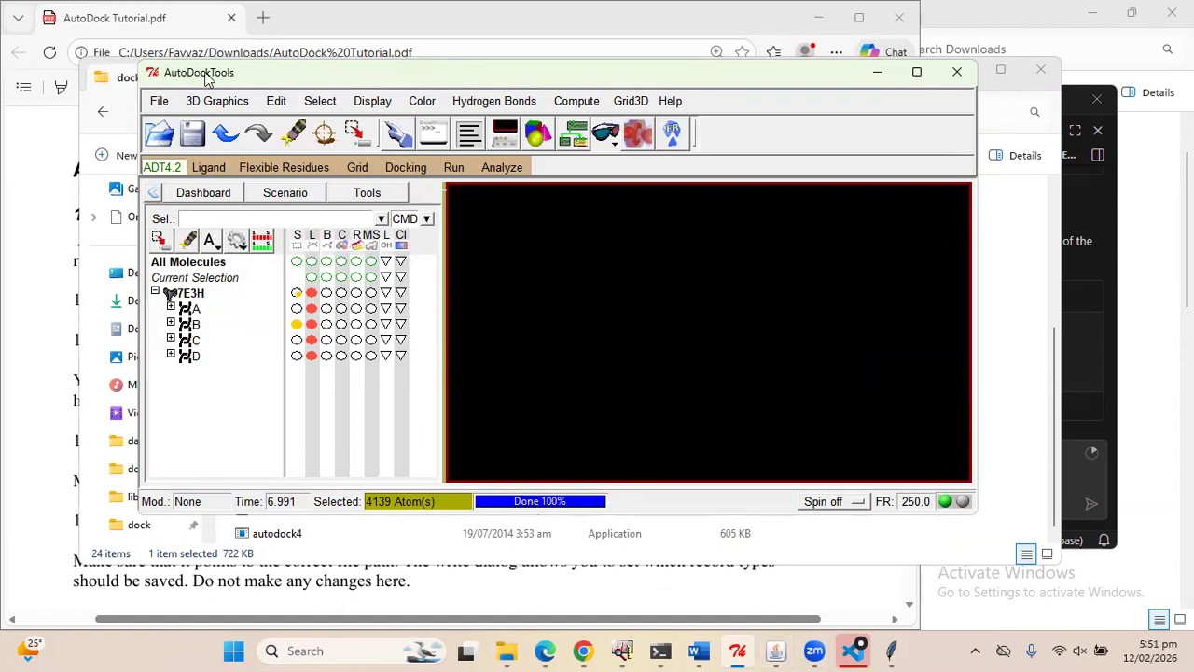
{"action": "left_click_drag", "start_coordinate": [252, 79], "coordinate": [297, 85]}
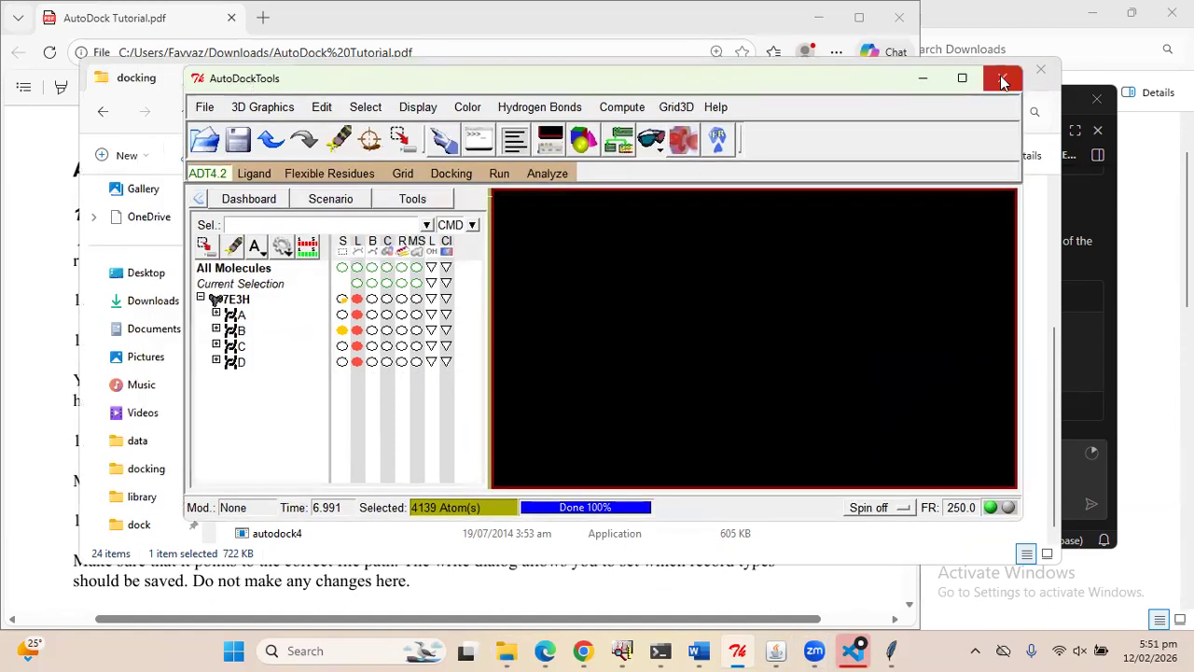
{"action": "left_click", "coordinate": [201, 299]}
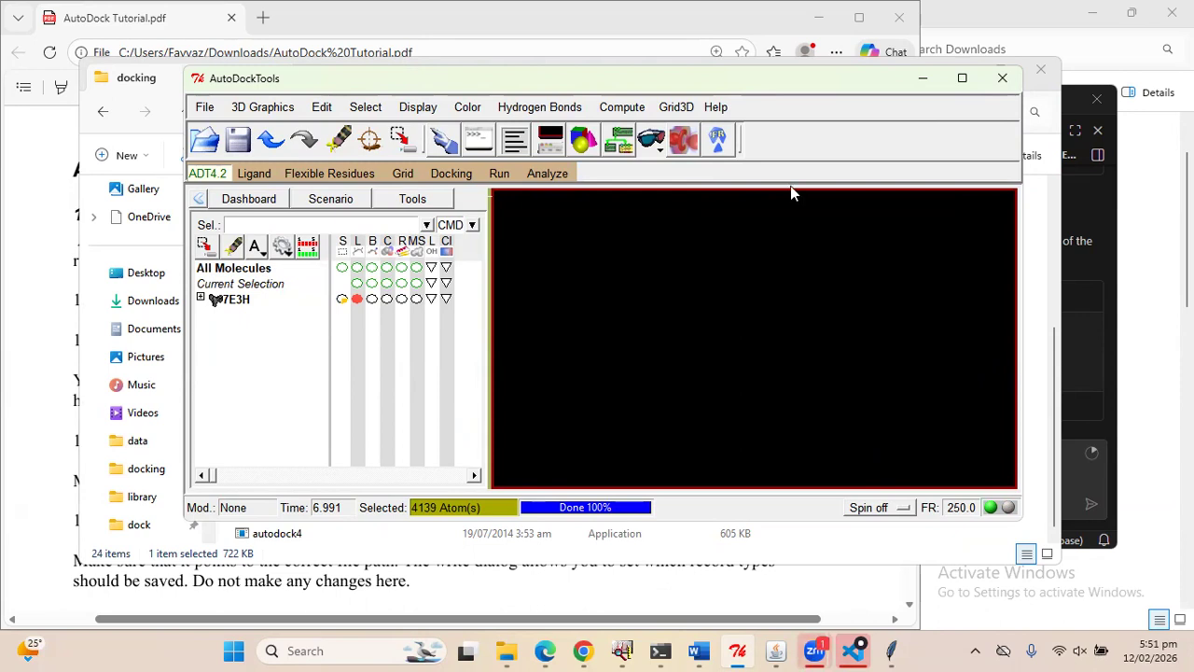
Try to reset the view and undo the recent changes in the AutoDockTools session
{"action": "left_click", "coordinate": [361, 153]}
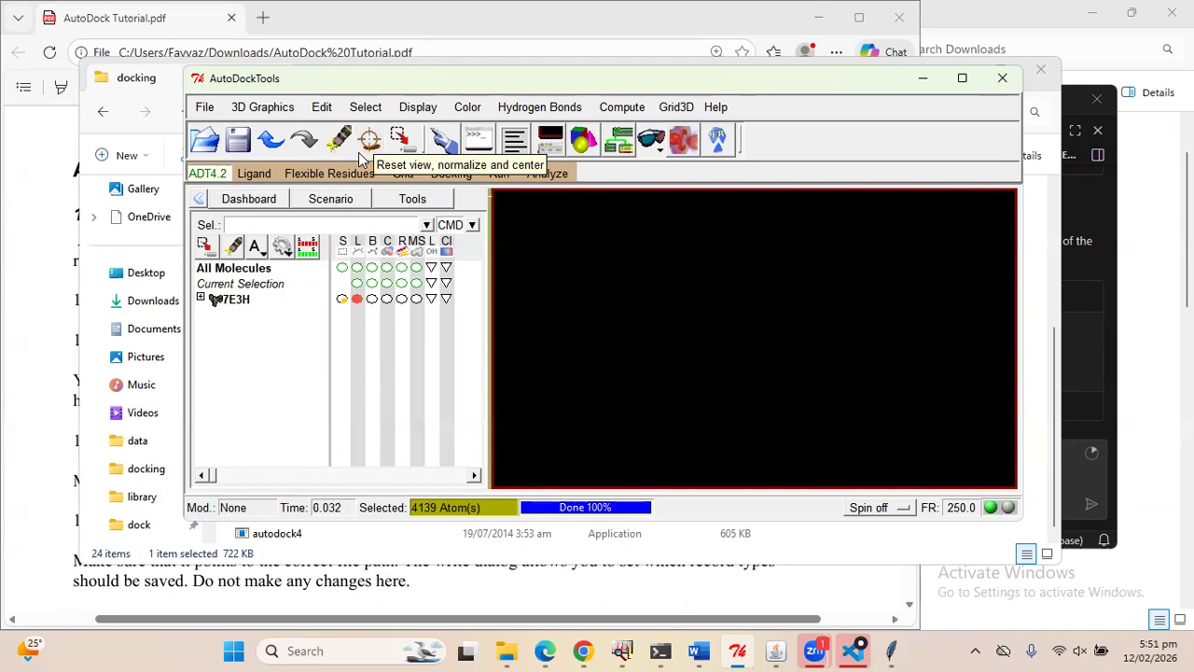
{"action": "left_click", "coordinate": [361, 154]}
{"action": "left_click", "coordinate": [270, 139]}
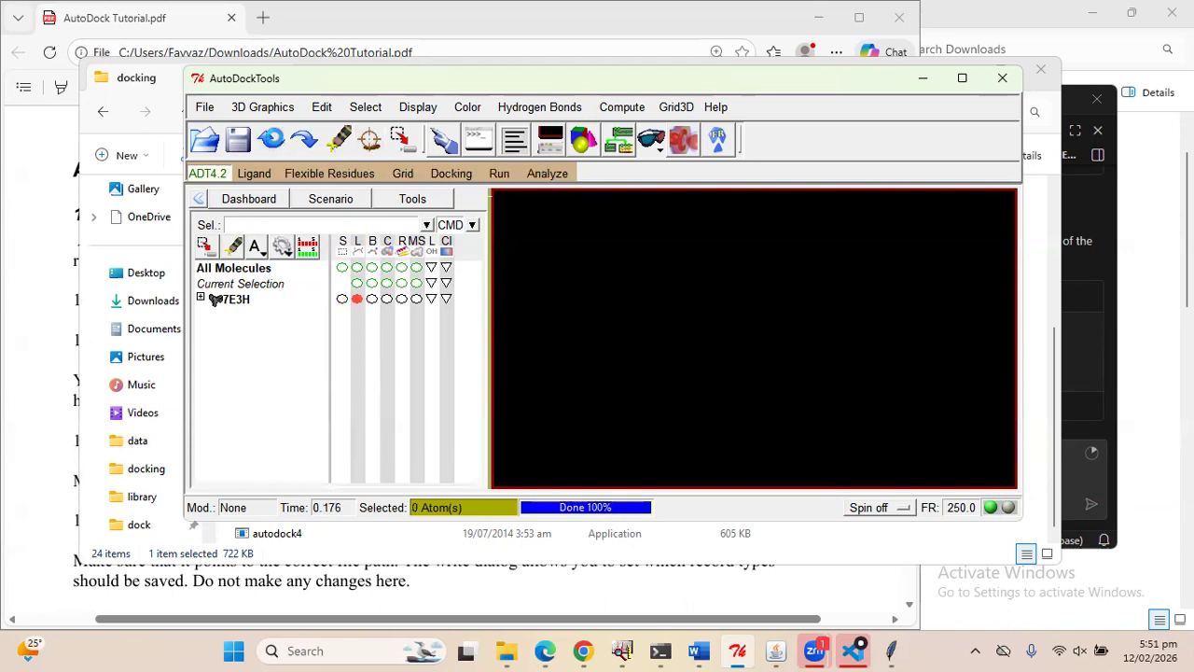
{"action": "left_click", "coordinate": [274, 141]}
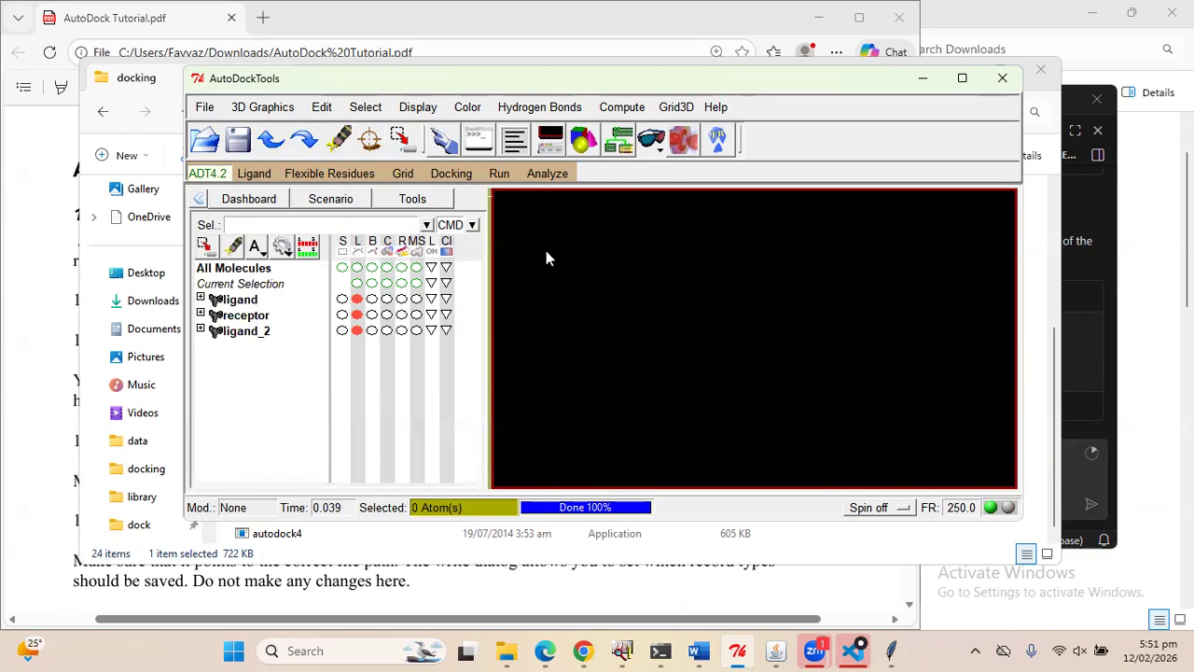
{"action": "left_click", "coordinate": [272, 148]}
{"action": "left_click", "coordinate": [272, 148]}
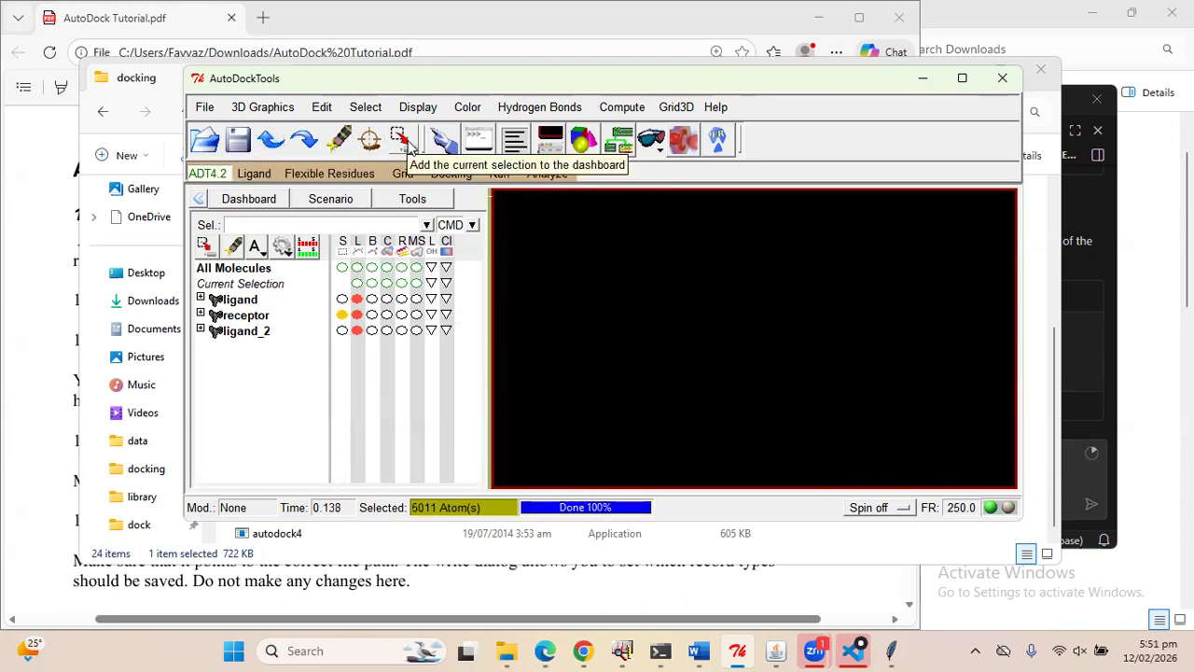
{"action": "left_click_drag", "start_coordinate": [646, 240], "coordinate": [681, 339]}
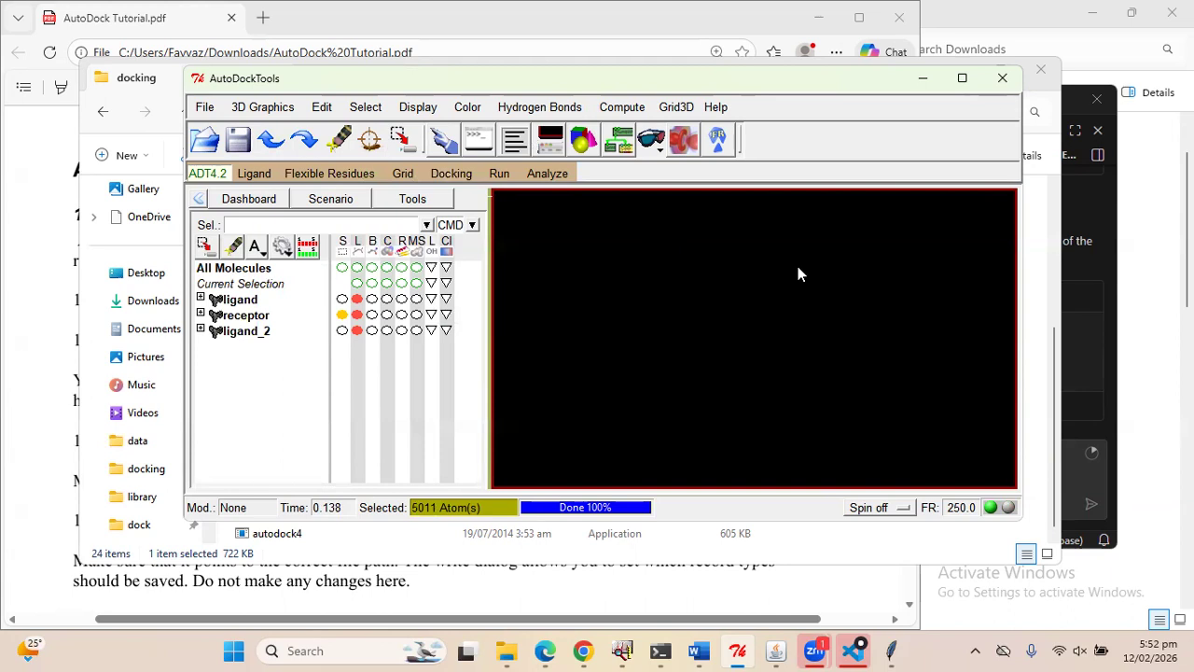
Quit AutoDockTools and relaunch AutoDockTools-1.5.7 for a fresh session
{"action": "left_click", "coordinate": [1002, 78]}
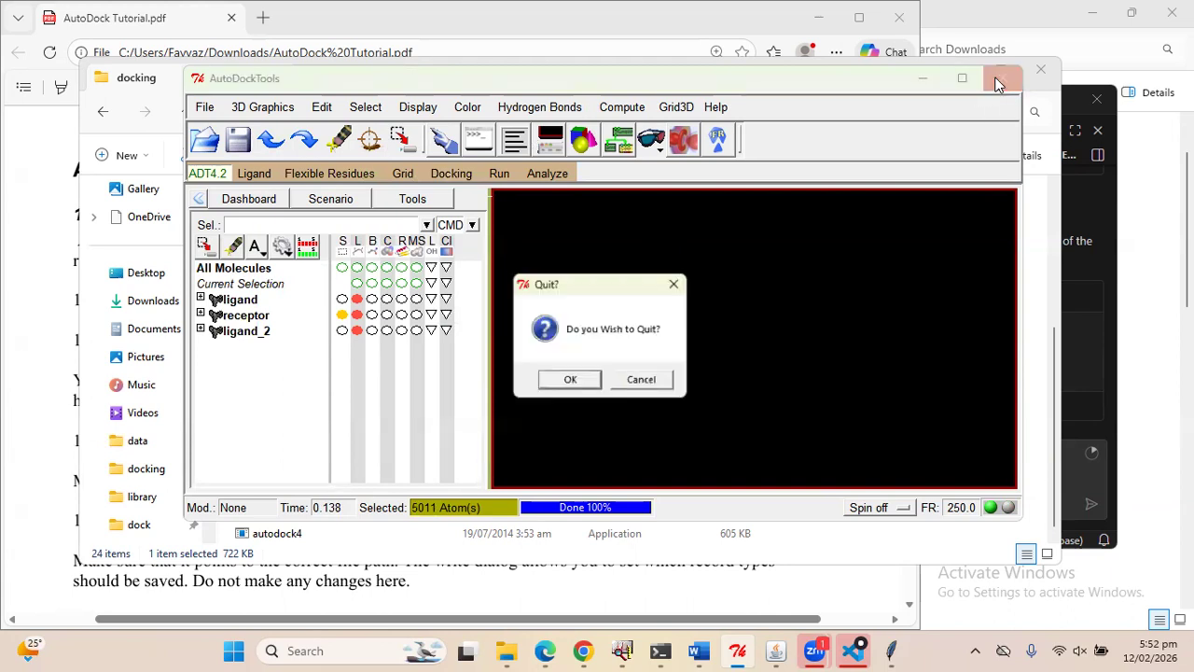
{"action": "left_click", "coordinate": [580, 383]}
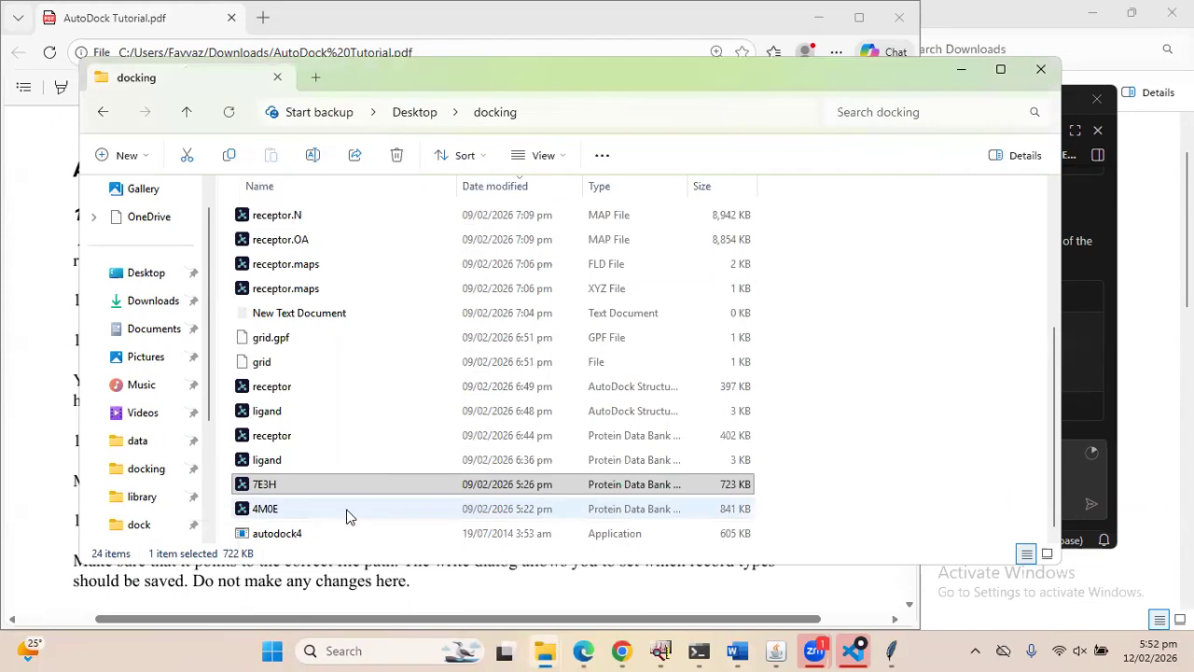
{"action": "key", "text": "super"}
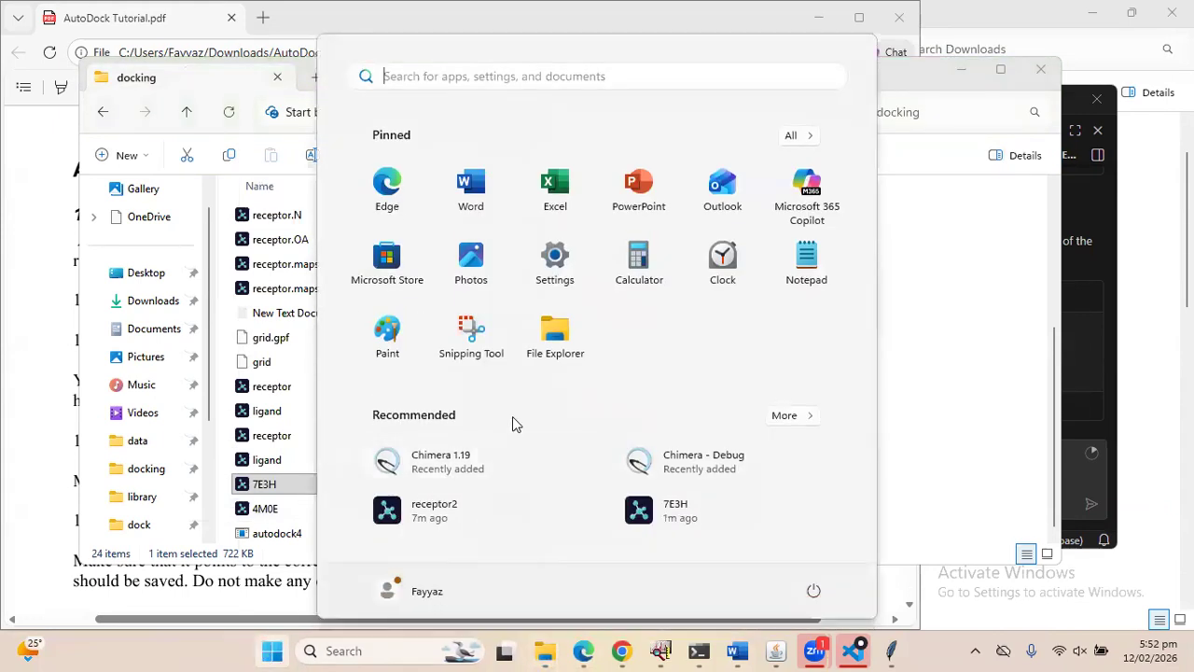
{"action": "type", "text": "aut"}
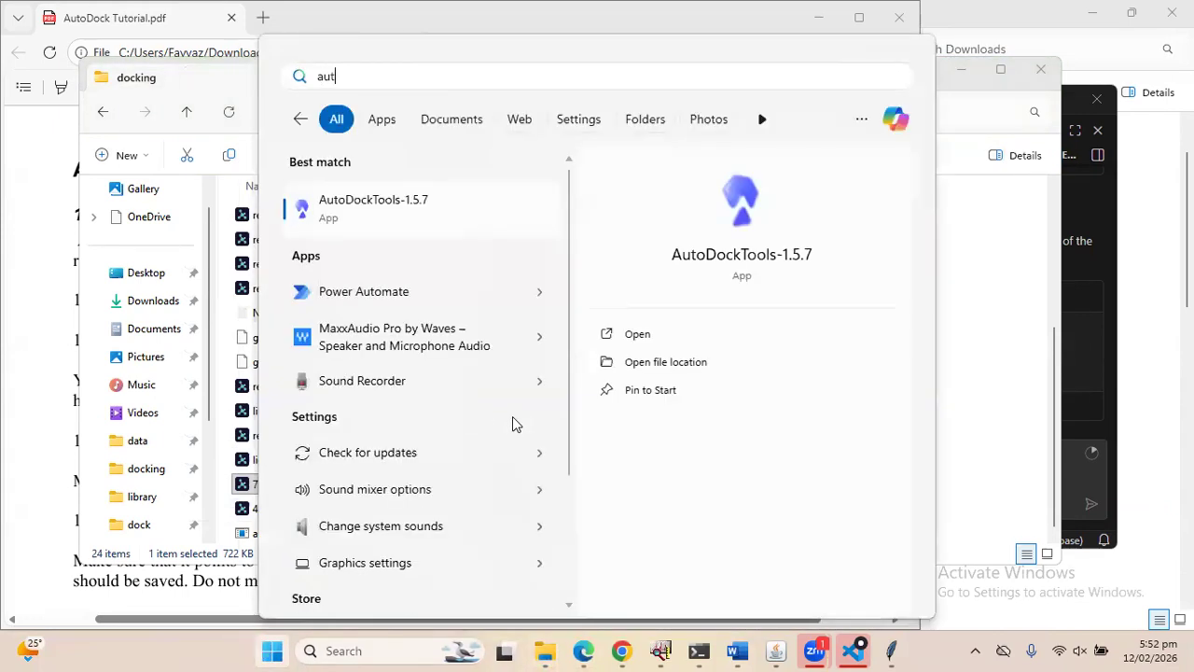
{"action": "type", "text": "od"}
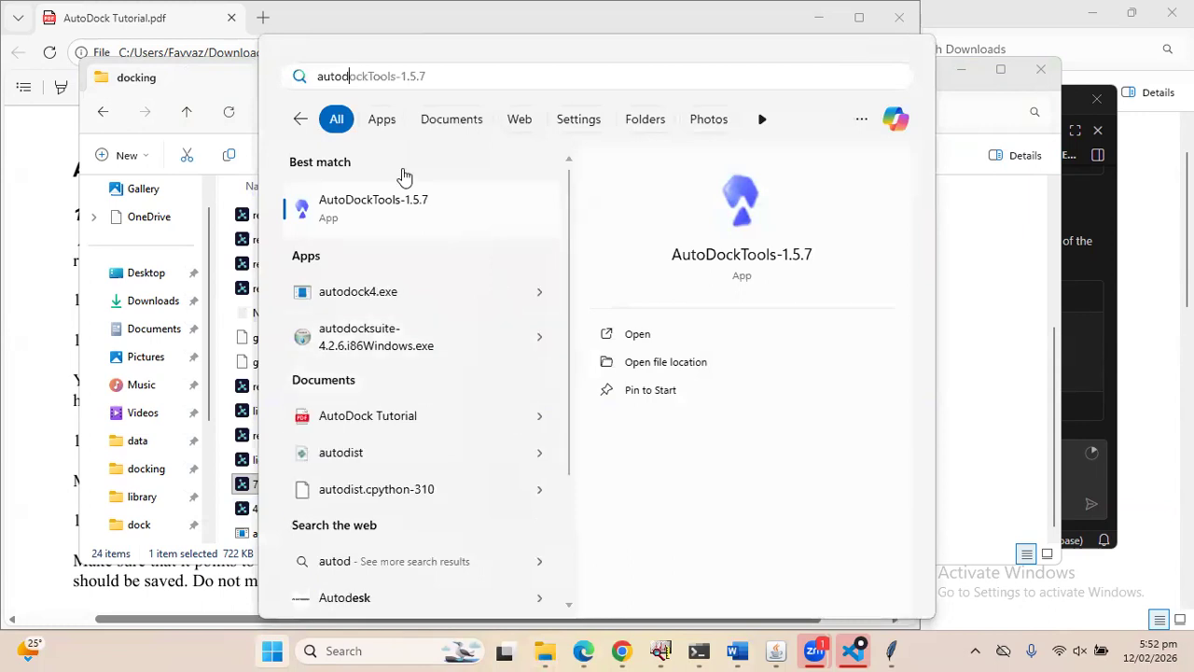
{"action": "left_click", "coordinate": [392, 220]}
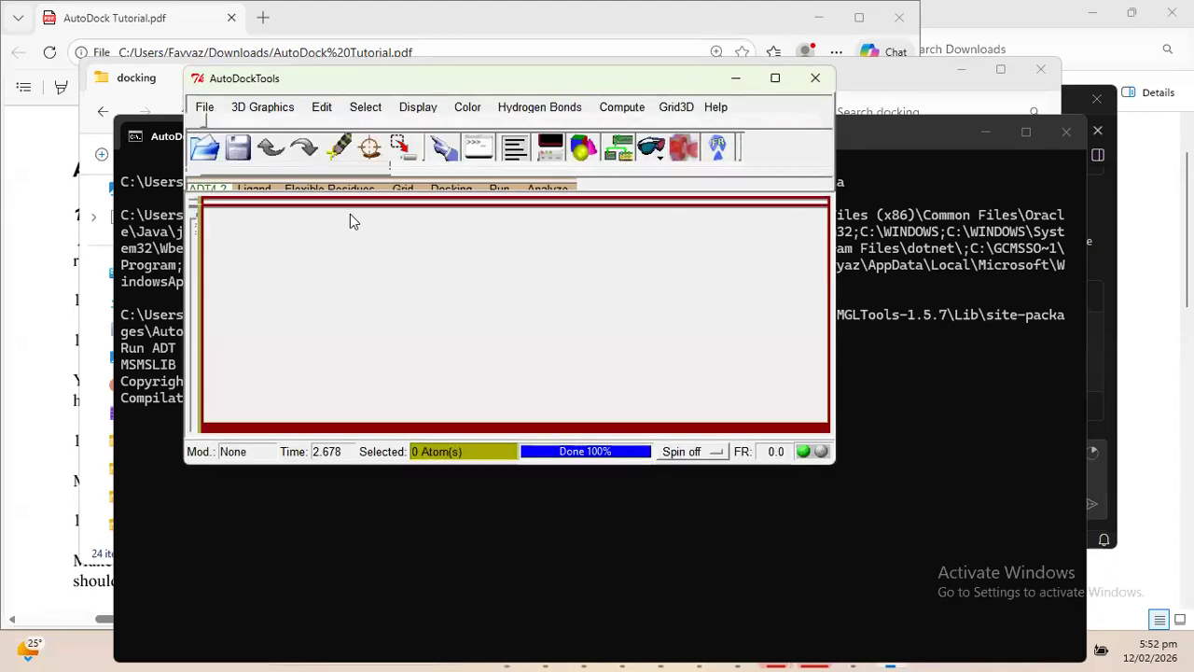
Load the 7E3H molecule from the docking folder and reposition the AutoDockTools window clear of the console text
{"action": "left_click_drag", "start_coordinate": [309, 86], "coordinate": [368, 73]}
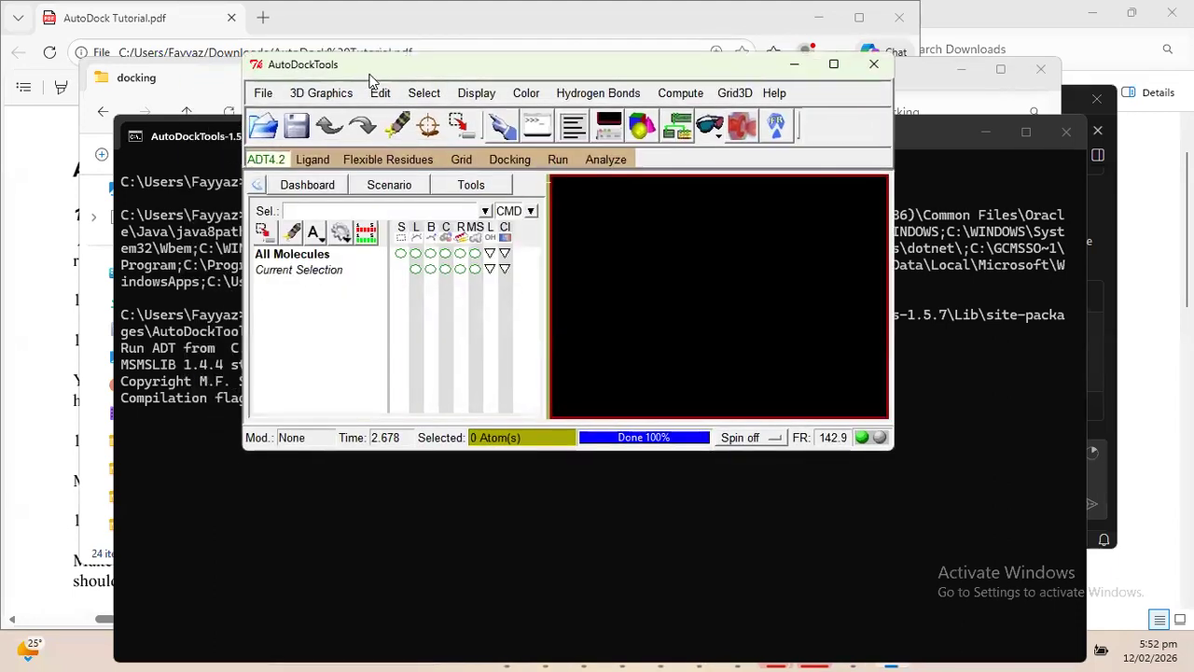
{"action": "left_click", "coordinate": [264, 93]}
{"action": "left_click", "coordinate": [304, 128]}
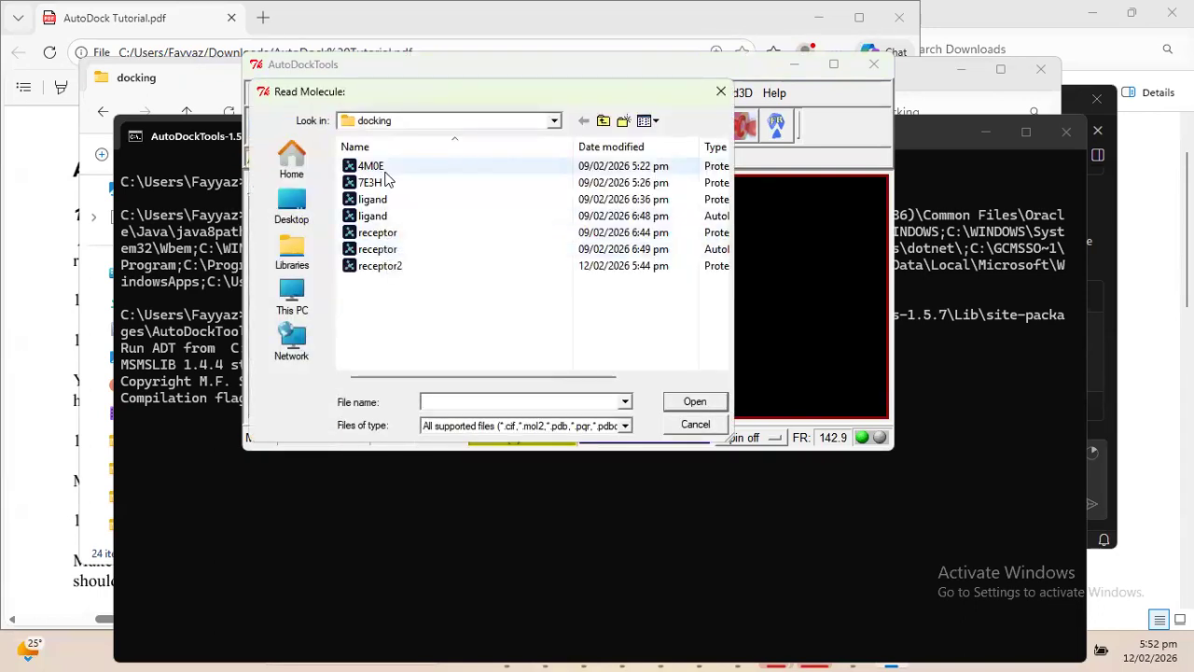
{"action": "double_click", "coordinate": [373, 182]}
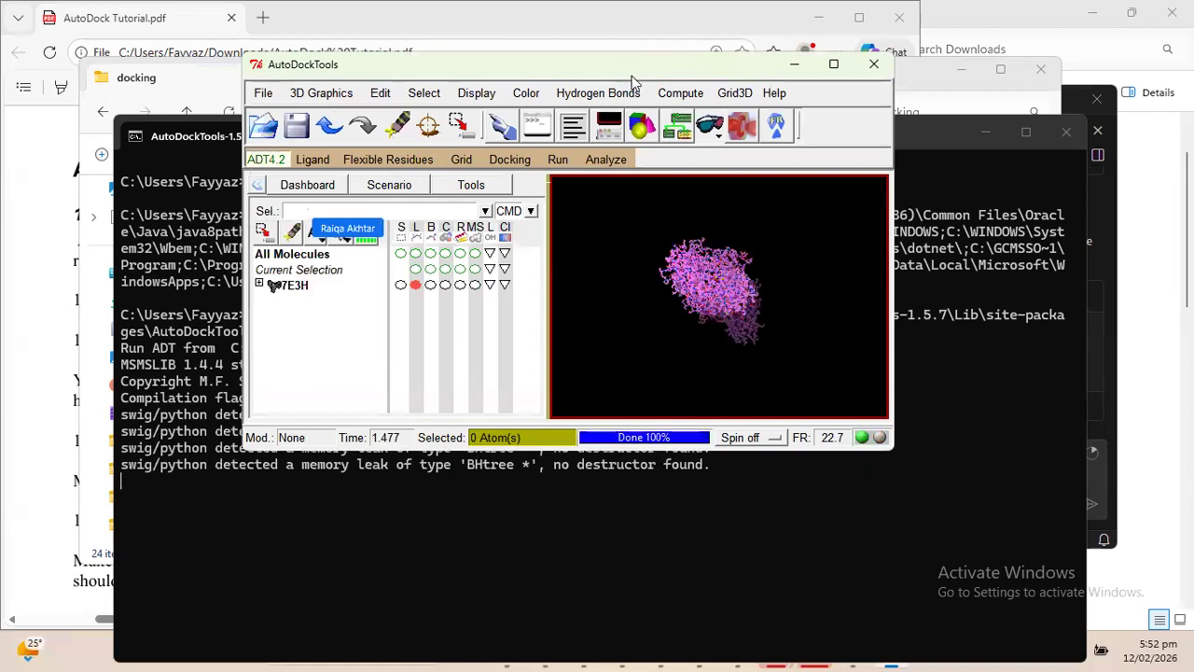
{"action": "left_click_drag", "start_coordinate": [577, 77], "coordinate": [661, 38]}
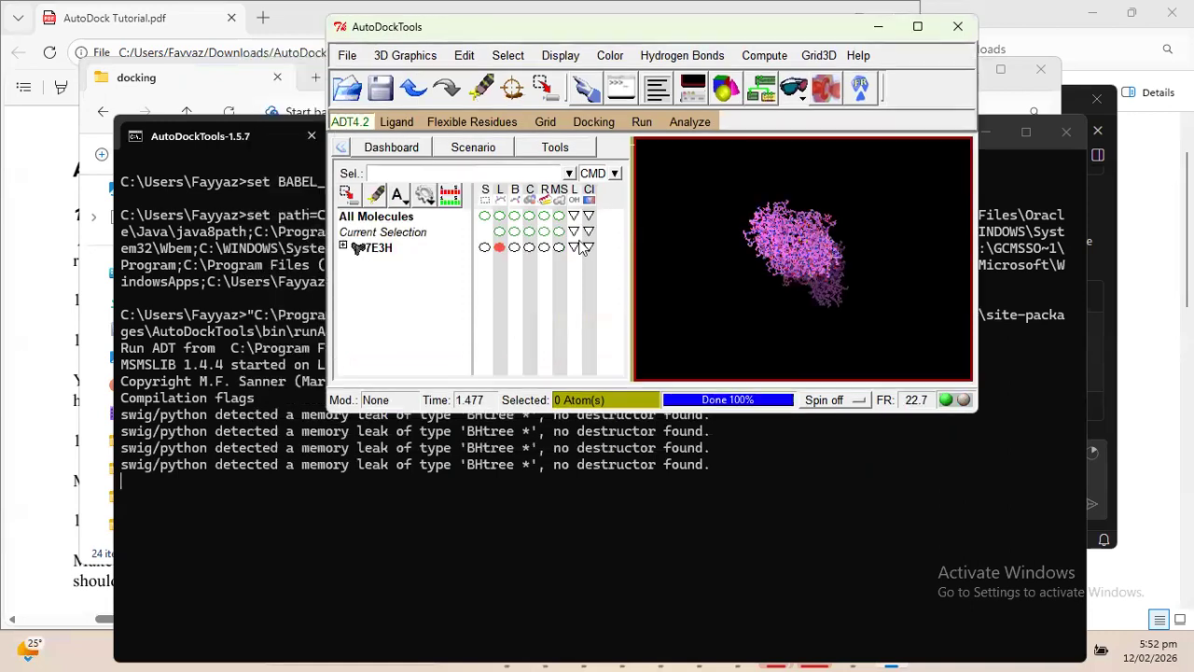
{"action": "left_click", "coordinate": [426, 432]}
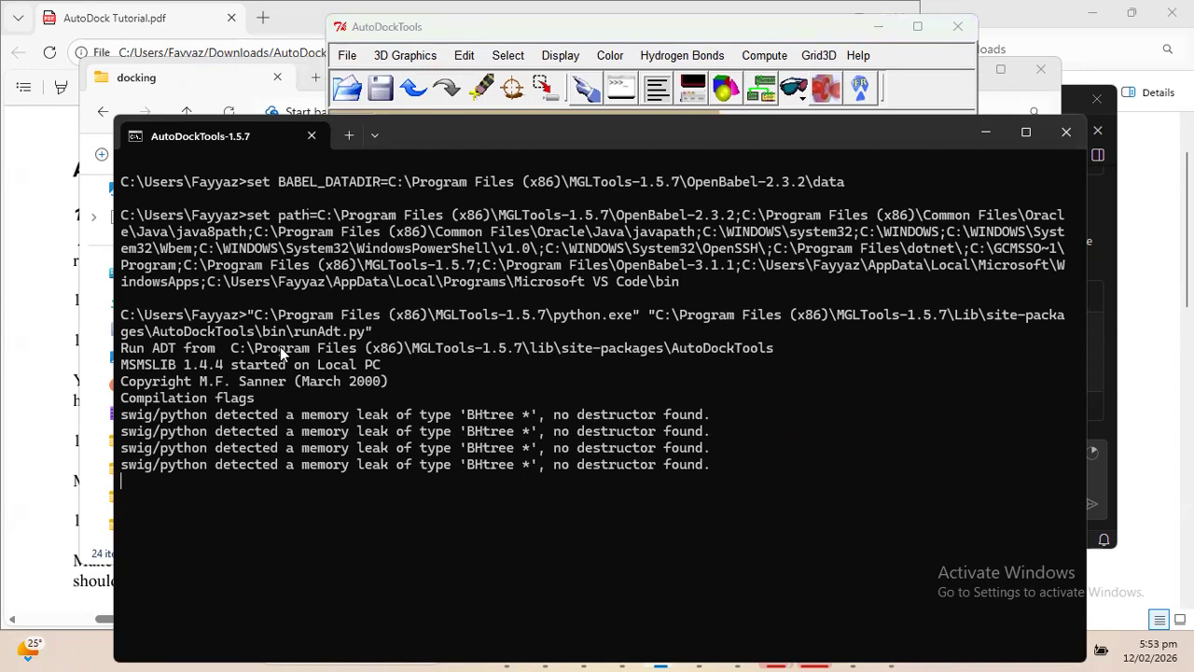
{"action": "left_click", "coordinate": [675, 37]}
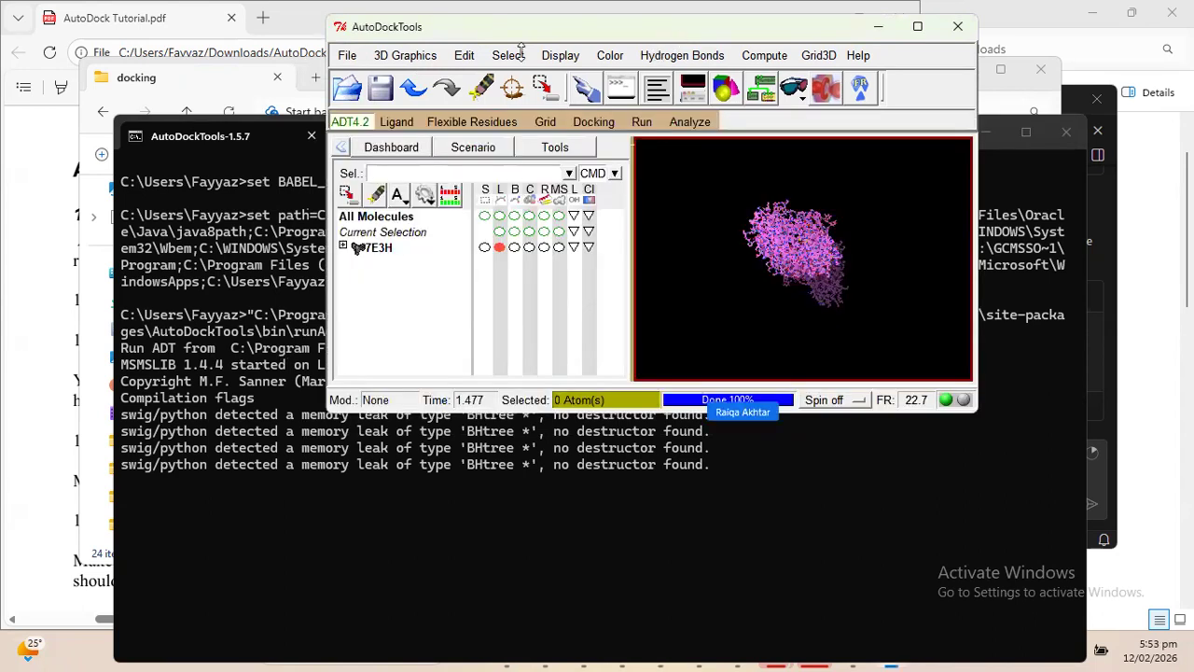
{"action": "left_click", "coordinate": [347, 55]}
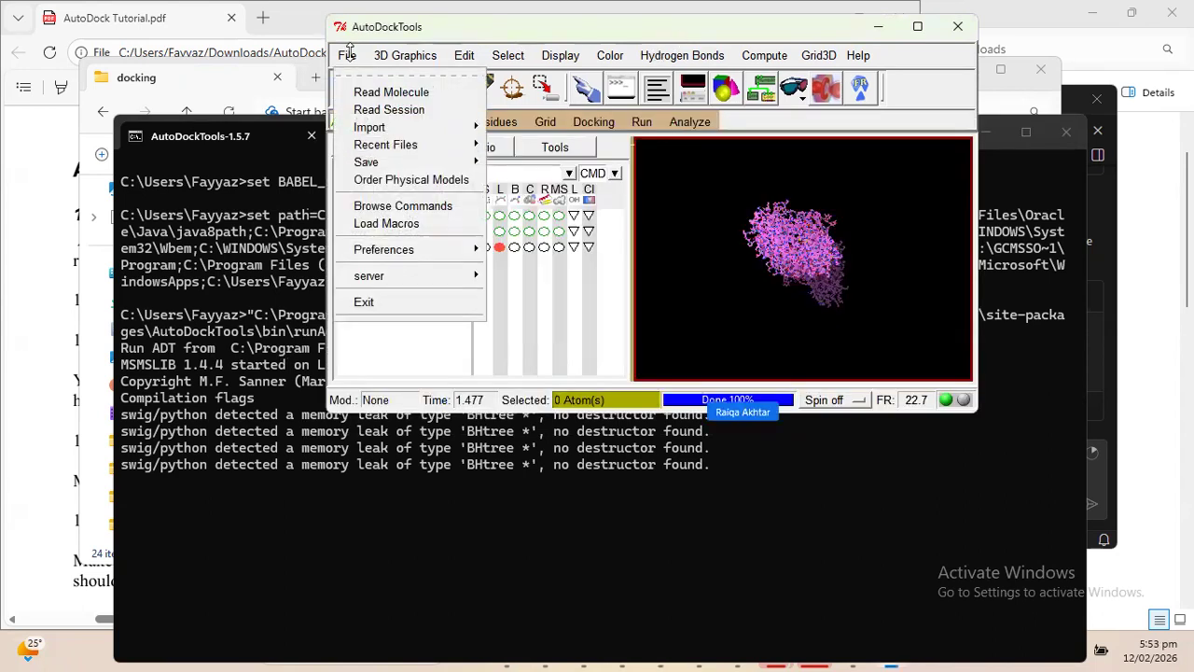
{"action": "left_click", "coordinate": [952, 84]}
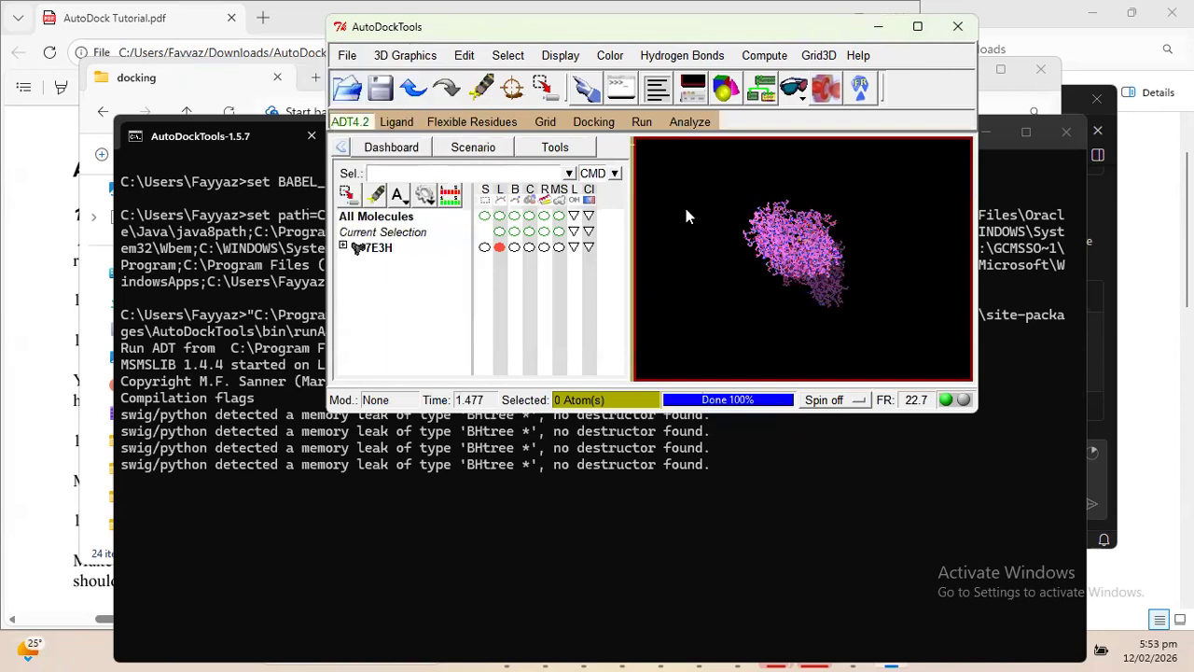
Select chains B, C and D of 7E3H and delete them, keeping only chain A
{"action": "left_click", "coordinate": [343, 247]}
{"action": "left_click", "coordinate": [484, 278]}
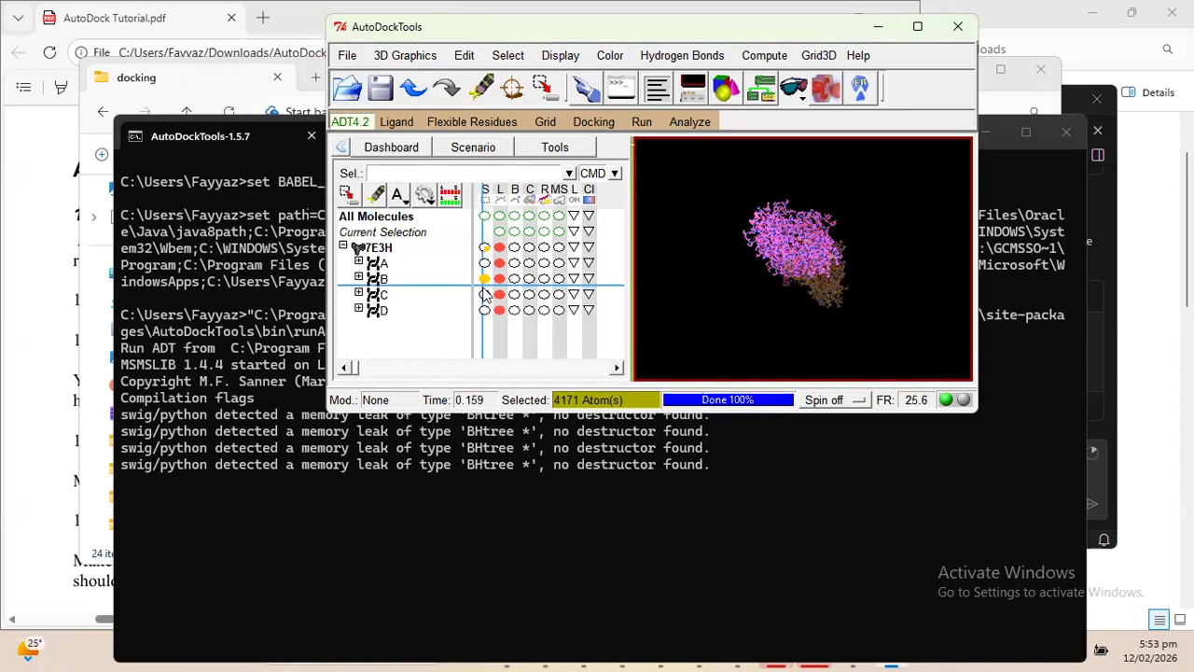
{"action": "left_click", "coordinate": [484, 294]}
{"action": "left_click", "coordinate": [484, 312]}
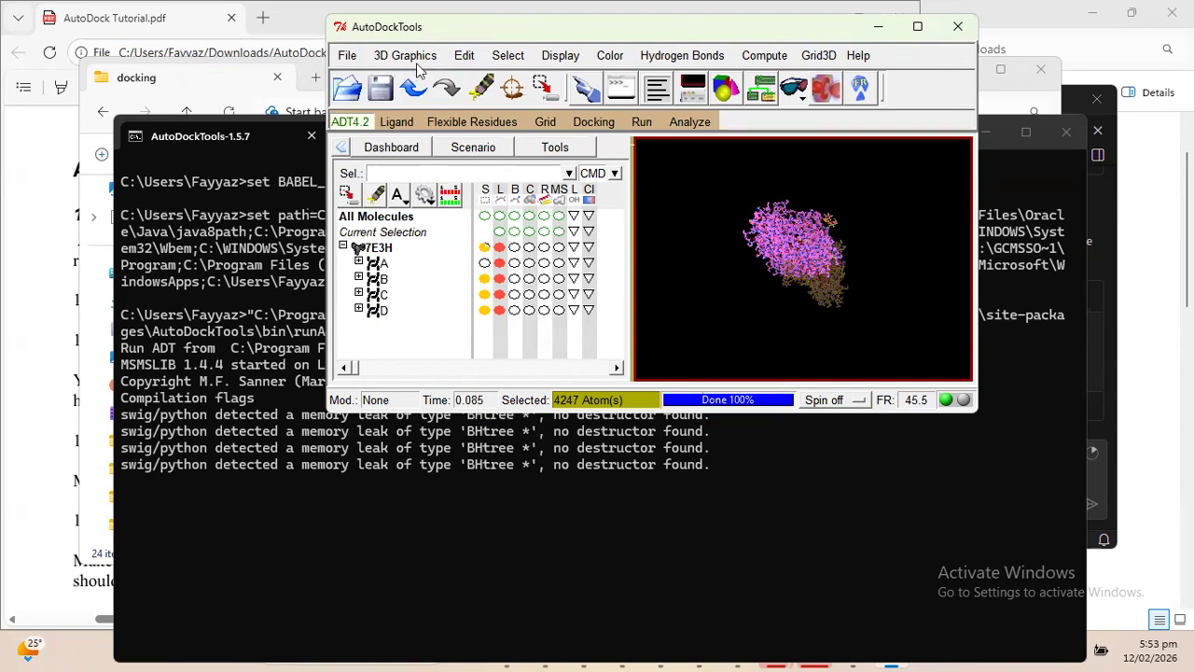
{"action": "left_click", "coordinate": [467, 62]}
{"action": "mouse_move", "coordinate": [523, 149]}
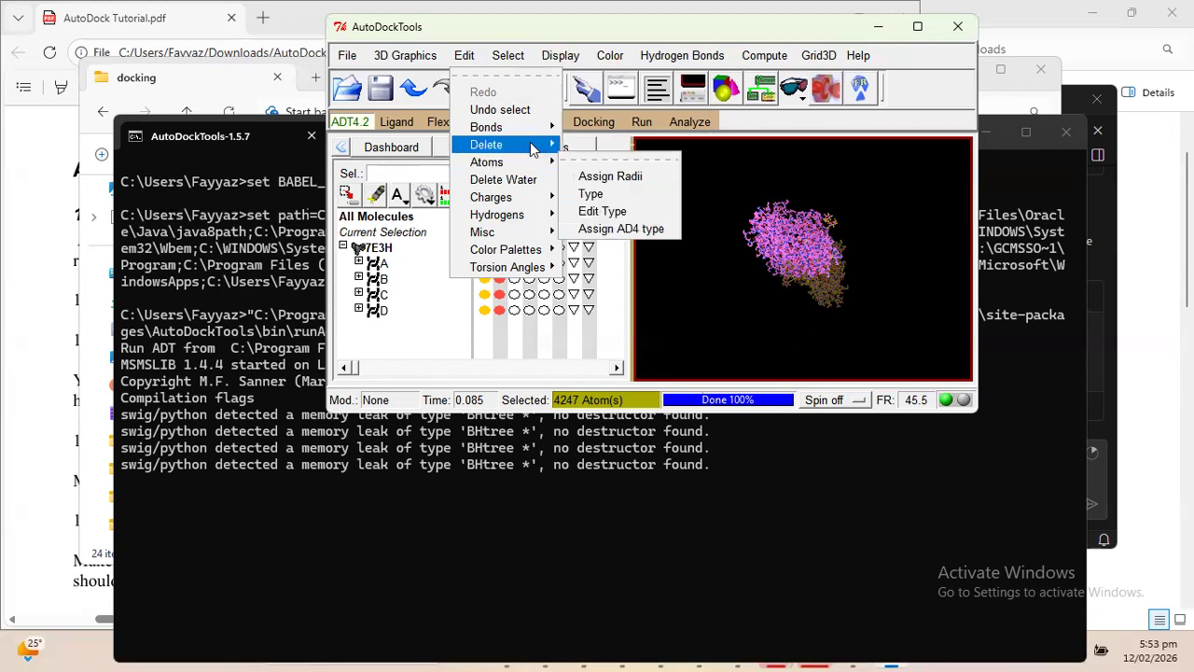
{"action": "left_click", "coordinate": [663, 196]}
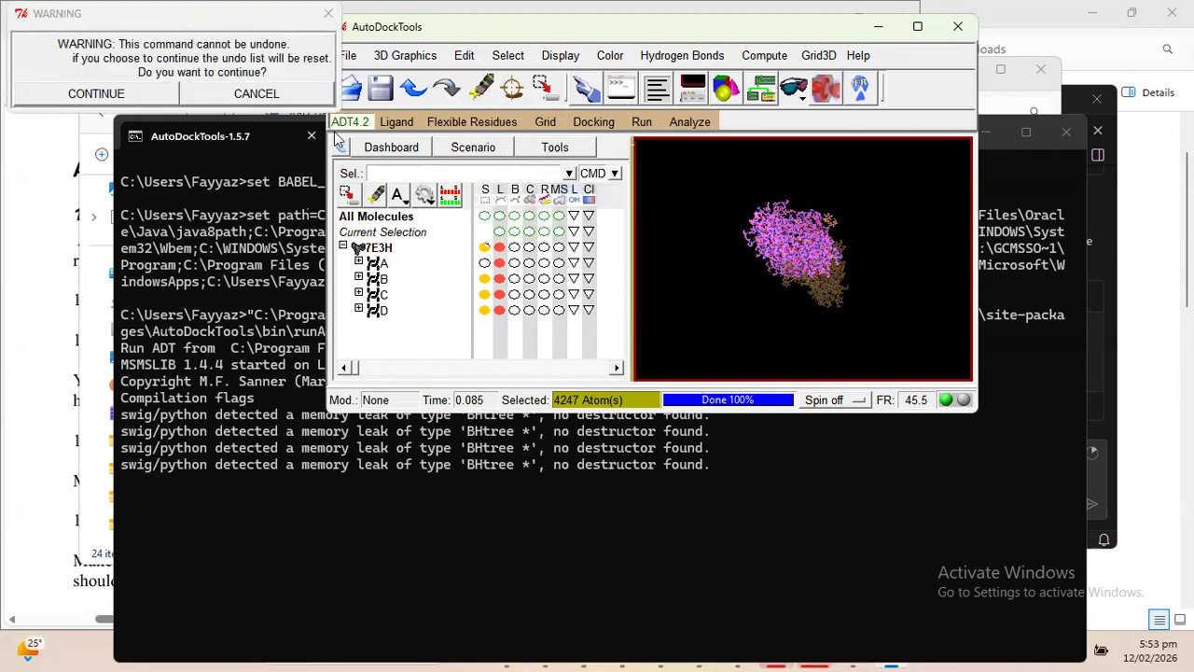
{"action": "left_click", "coordinate": [160, 95]}
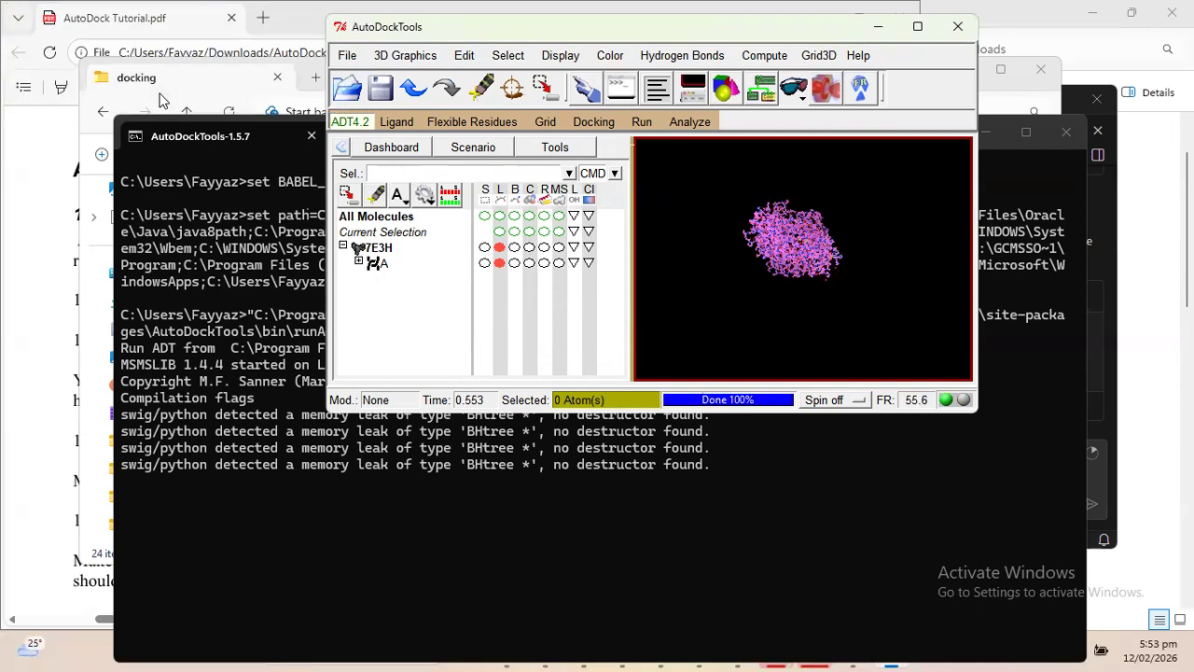
Enlarge the AutoDockTools window and examine chain A's residue list and its structure from different angles
{"action": "left_click", "coordinate": [359, 262]}
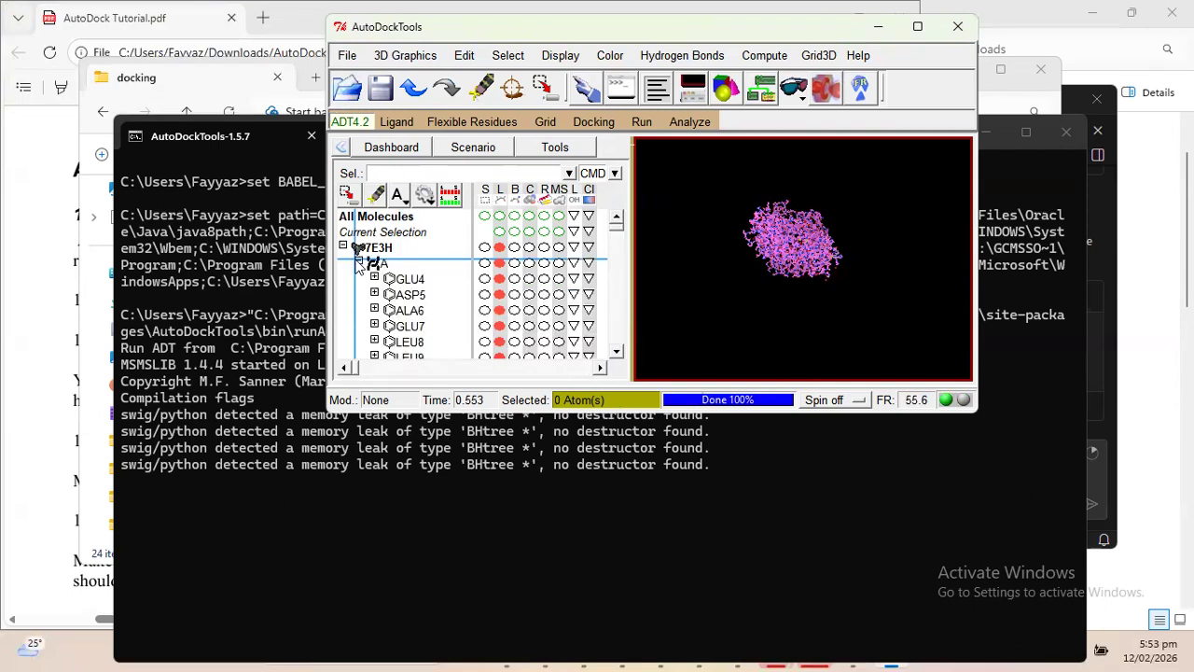
{"action": "left_click", "coordinate": [358, 263]}
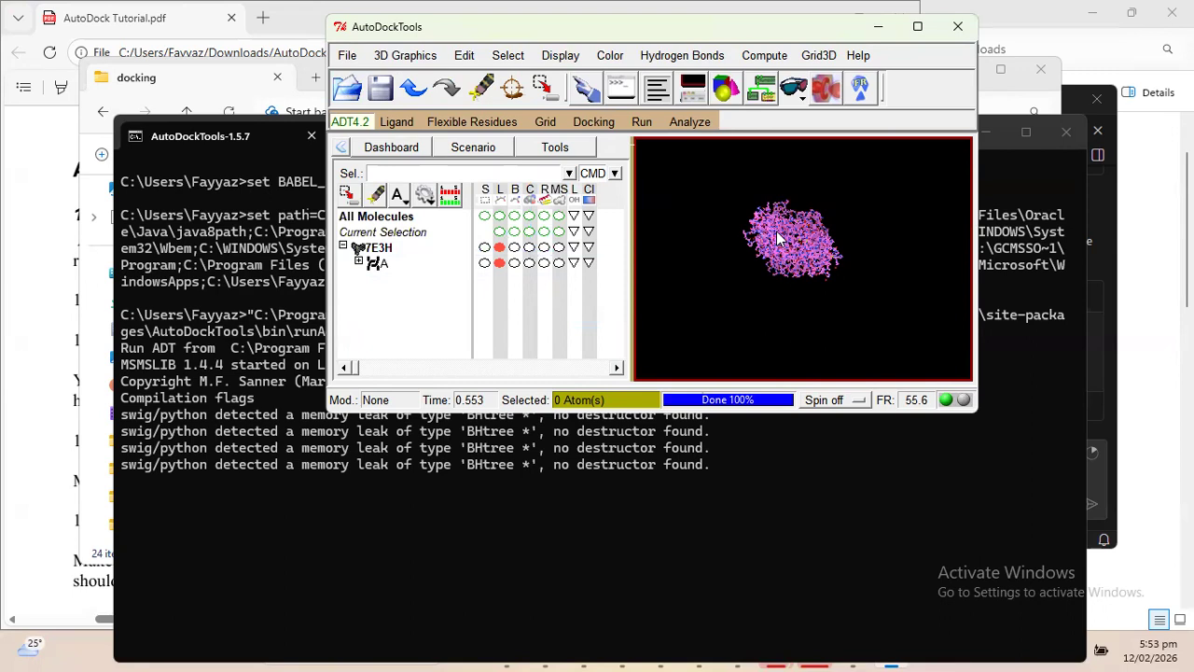
{"action": "left_click_drag", "start_coordinate": [842, 212], "coordinate": [749, 209]}
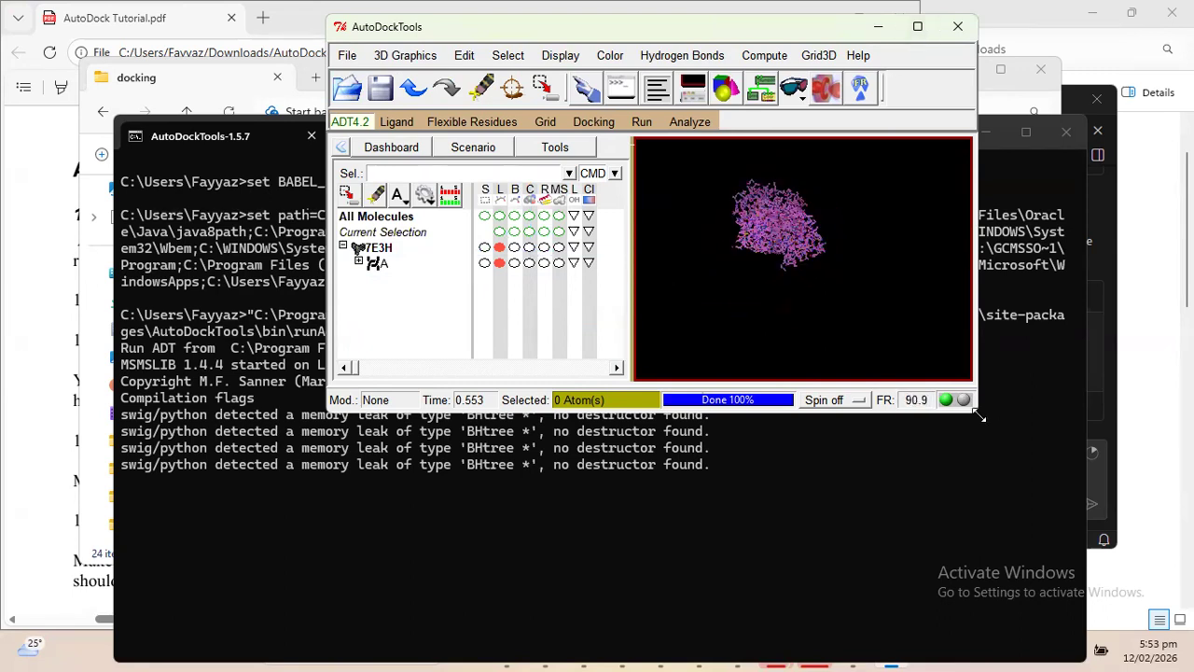
{"action": "left_click_drag", "start_coordinate": [979, 416], "coordinate": [1124, 595]}
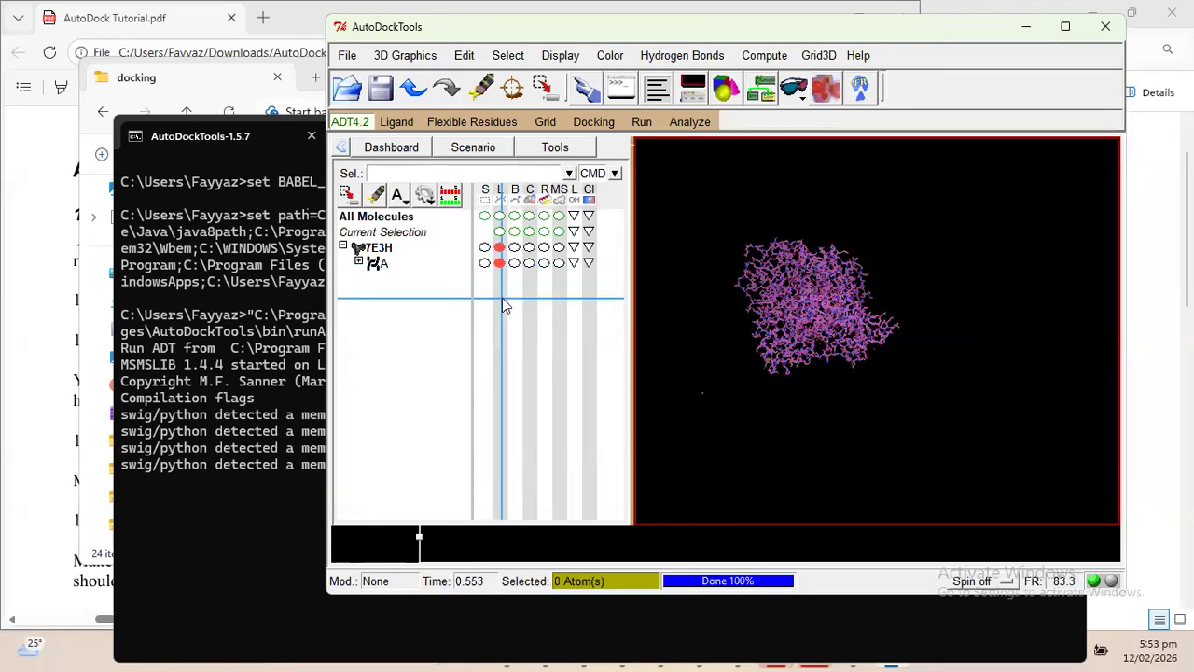
{"action": "left_click", "coordinate": [360, 262]}
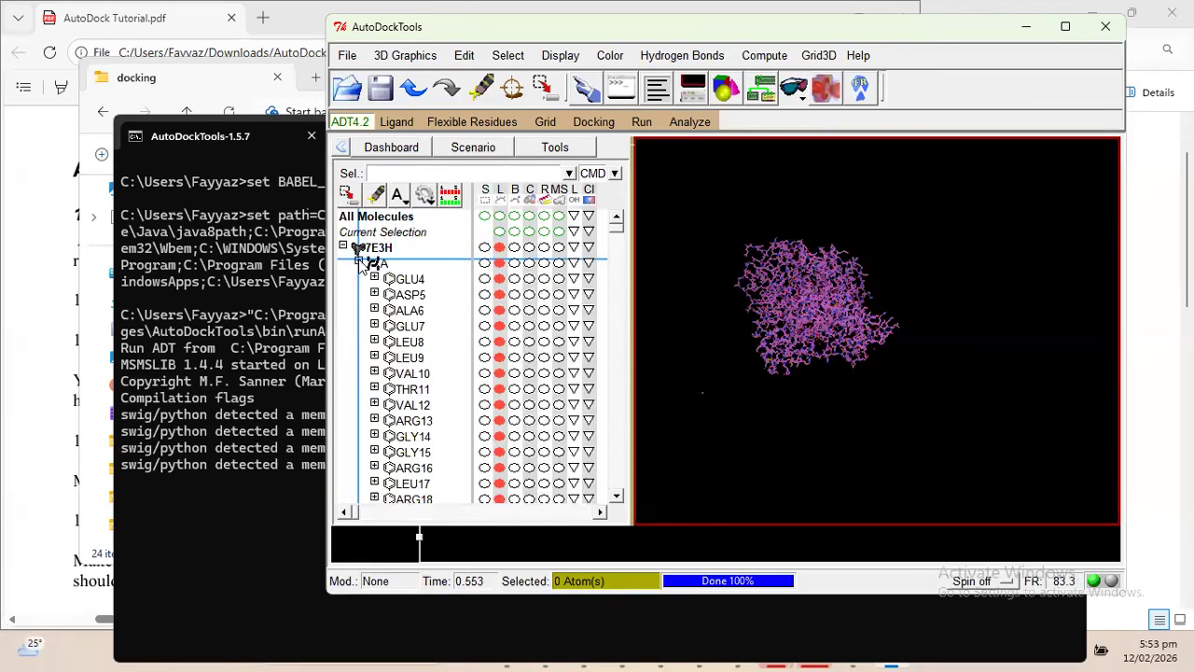
{"action": "left_click", "coordinate": [359, 262]}
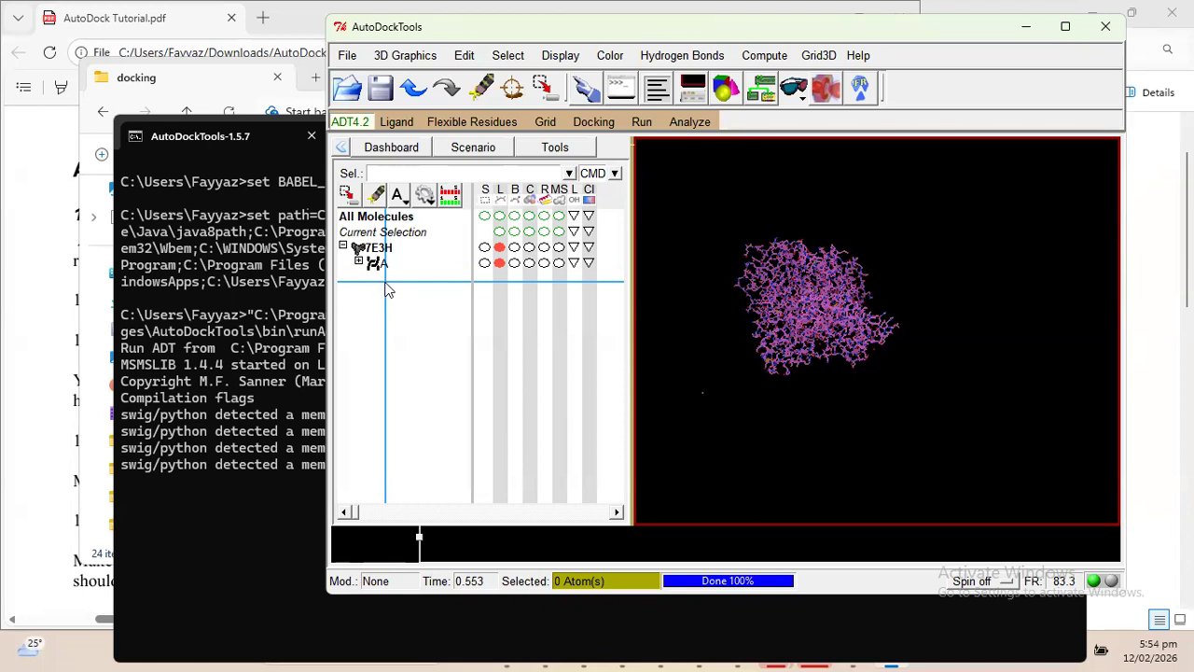
{"action": "left_click_drag", "start_coordinate": [811, 280], "coordinate": [702, 350]}
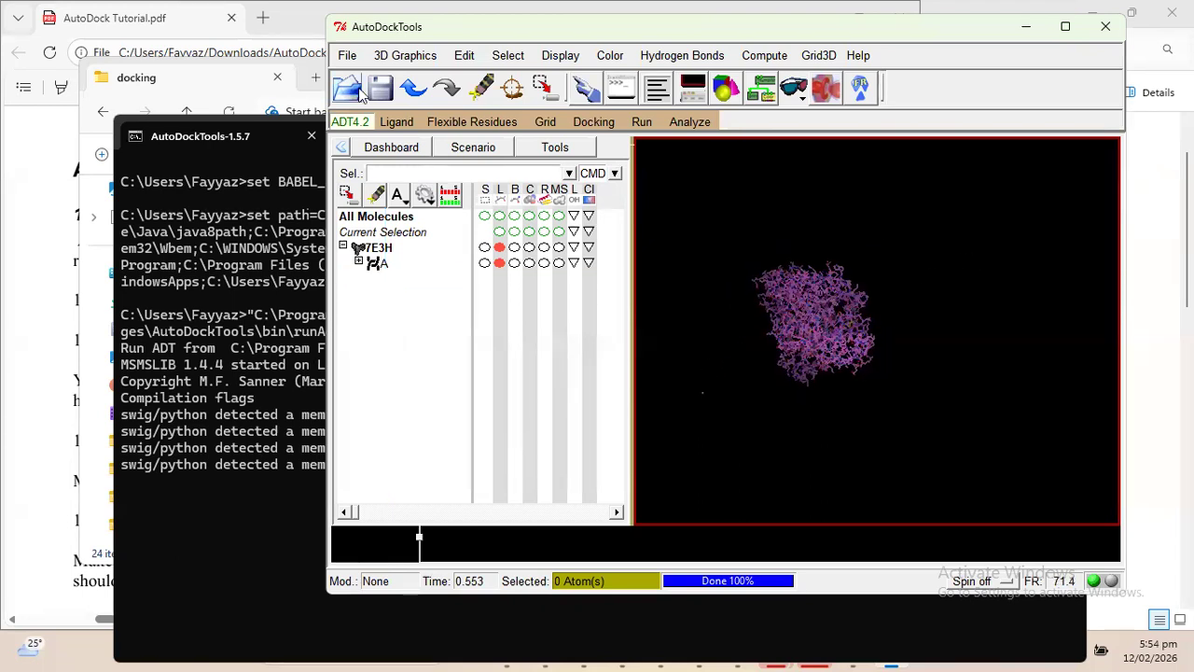
{"action": "left_click", "coordinate": [293, 34]}
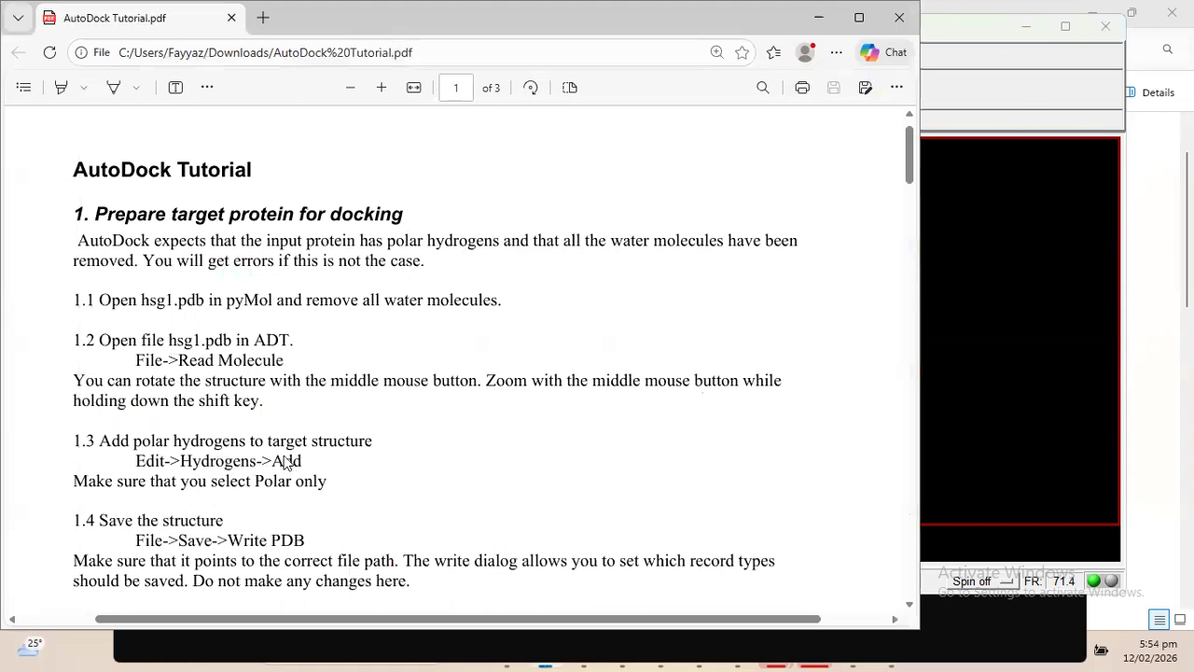
{"action": "left_click", "coordinate": [942, 250]}
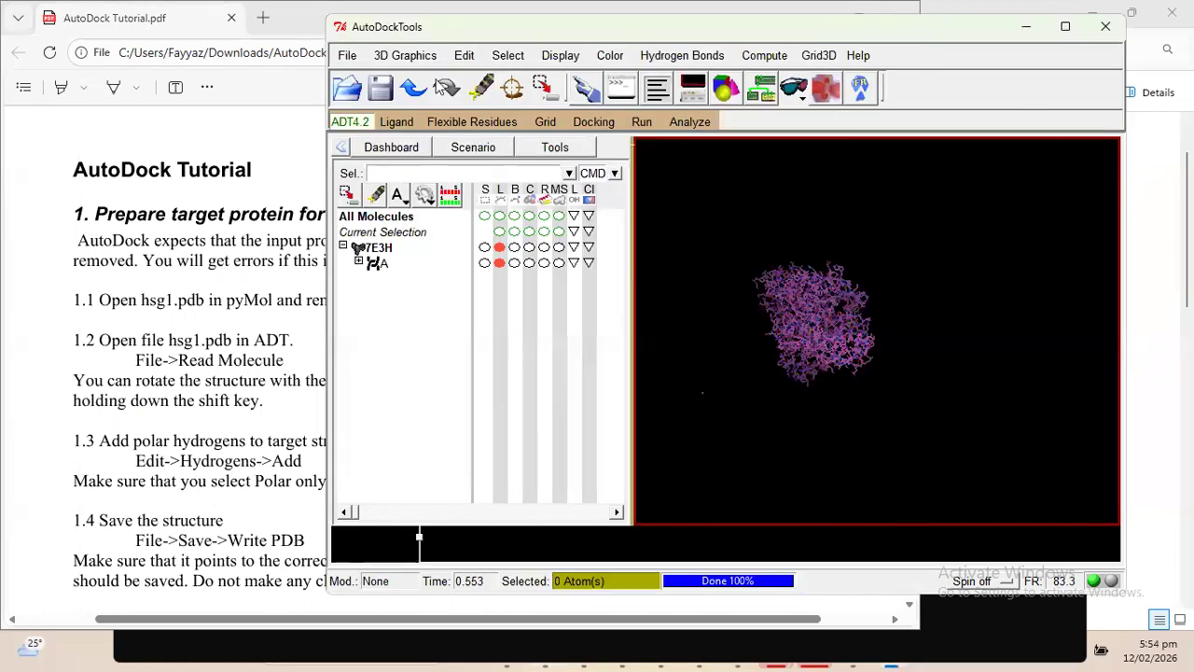
{"action": "left_click", "coordinate": [465, 57]}
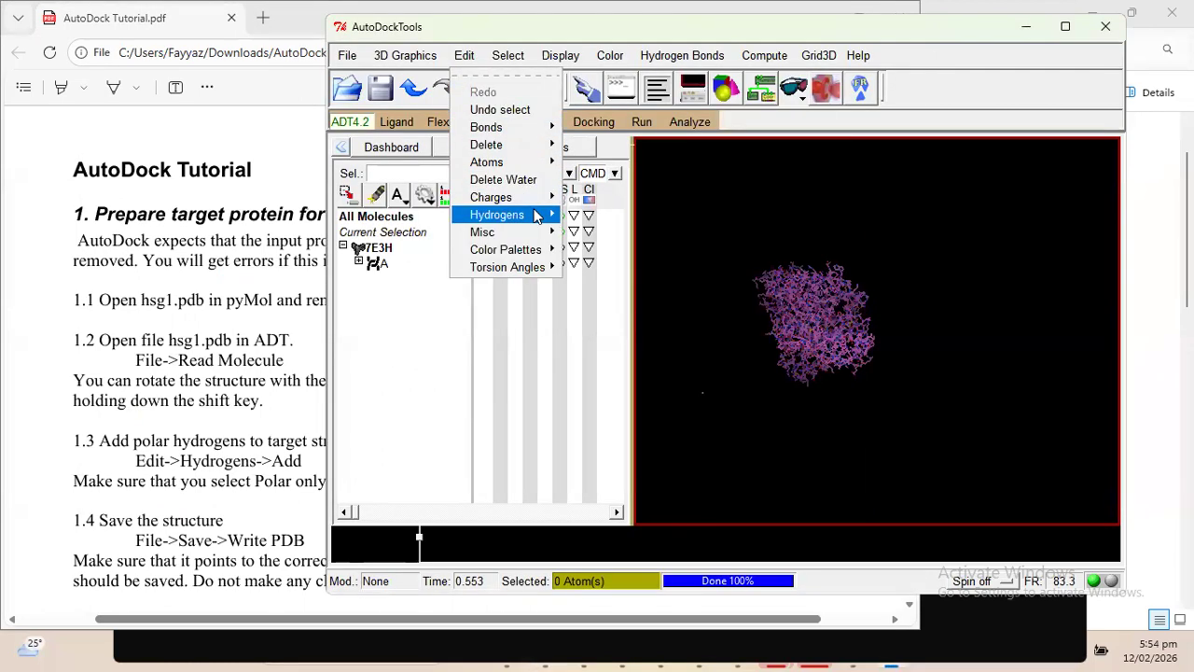
{"action": "mouse_move", "coordinate": [541, 215]}
{"action": "left_click", "coordinate": [590, 228]}
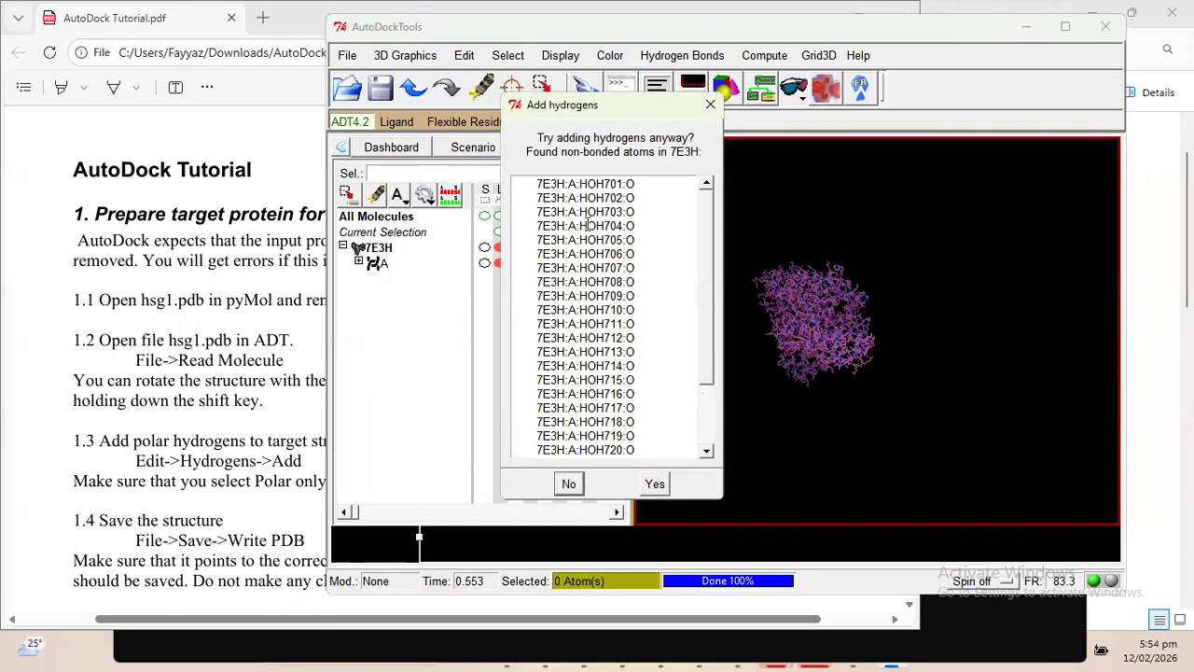
{"action": "left_click_drag", "start_coordinate": [704, 199], "coordinate": [706, 170]}
{"action": "left_click_drag", "start_coordinate": [558, 185], "coordinate": [615, 282]}
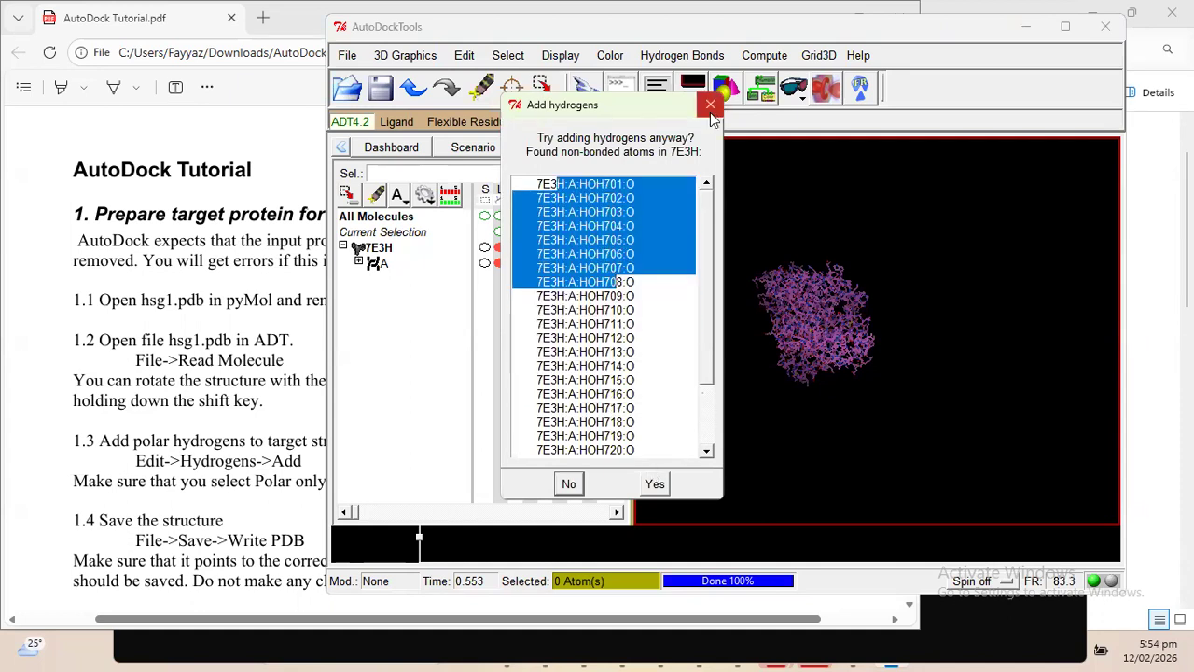
{"action": "left_click", "coordinate": [710, 112]}
Rotate the 7E3H structure to inspect it and delete its water molecules
{"action": "left_click", "coordinate": [856, 156]}
{"action": "left_click_drag", "start_coordinate": [861, 215], "coordinate": [689, 345]}
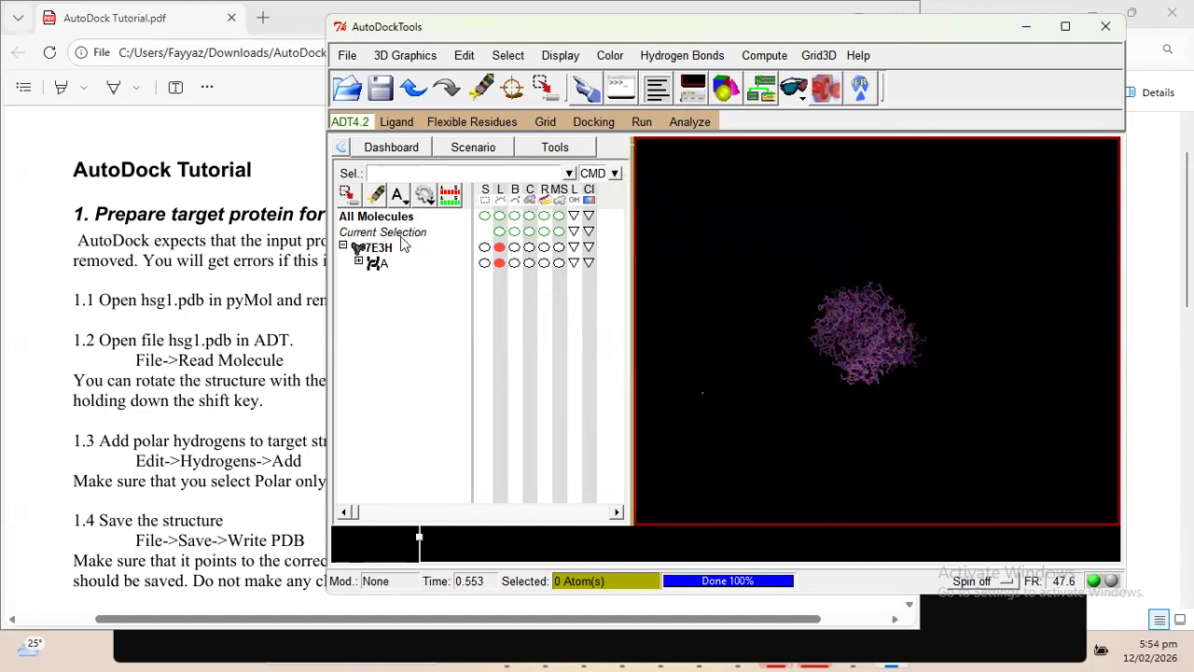
{"action": "left_click", "coordinate": [466, 59]}
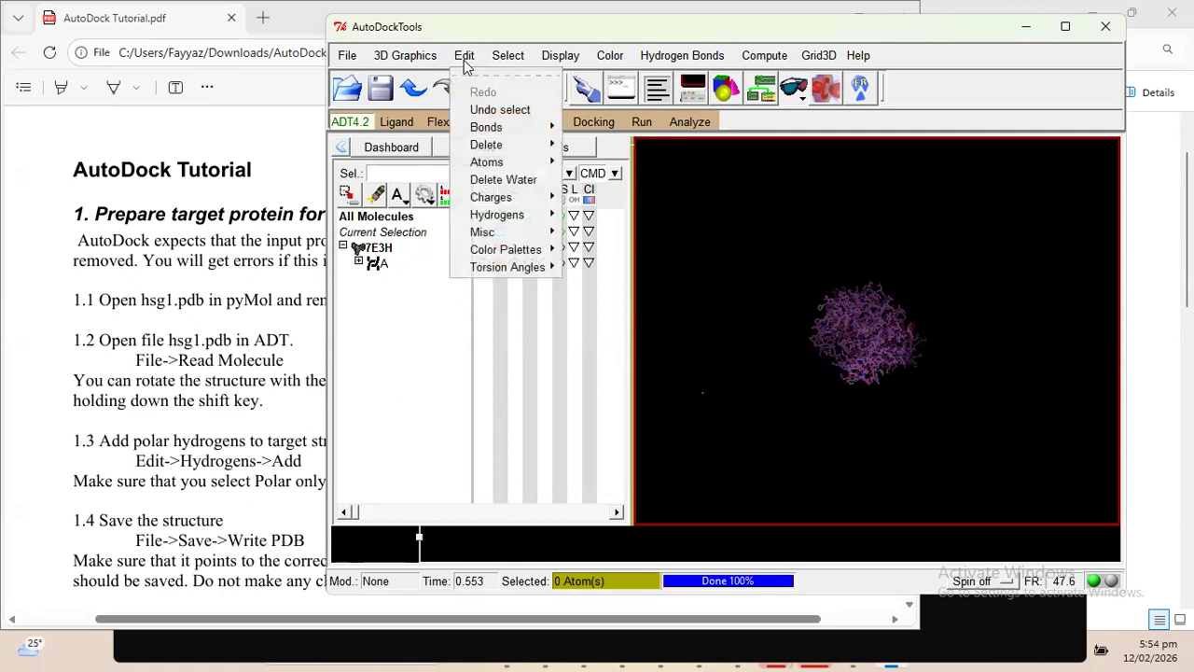
{"action": "left_click", "coordinate": [504, 179]}
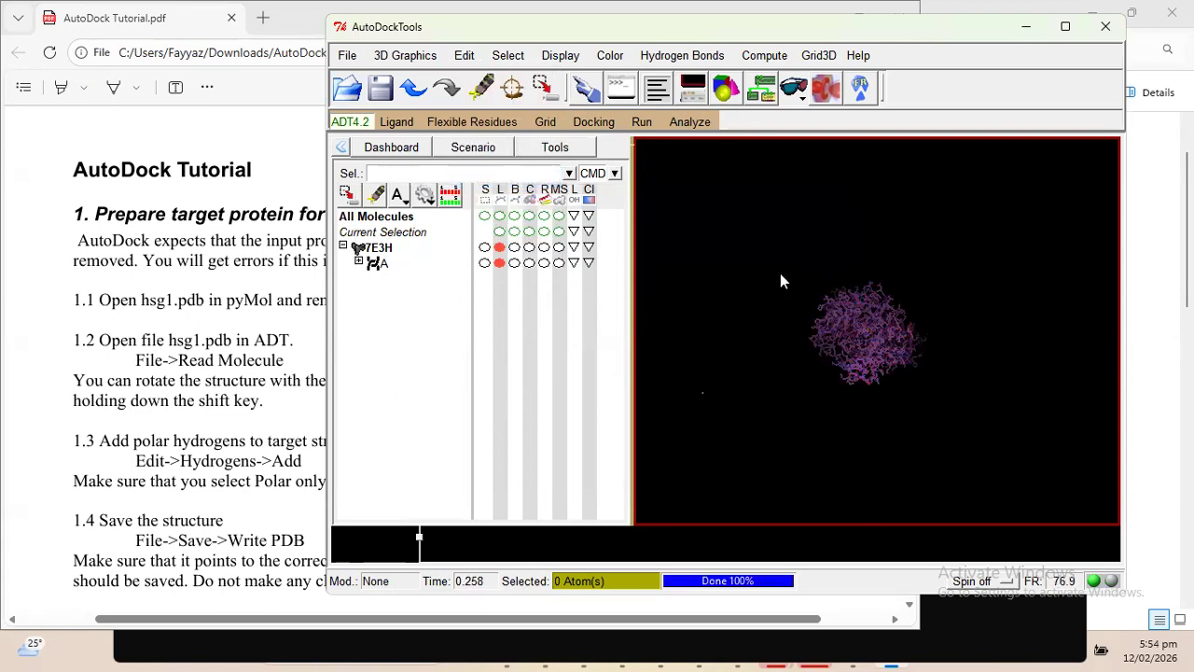
Add polar-only hydrogens to 7E3H using the noBondOrder method, with atoms renumbered to include the new hydrogens
{"action": "left_click", "coordinate": [465, 55]}
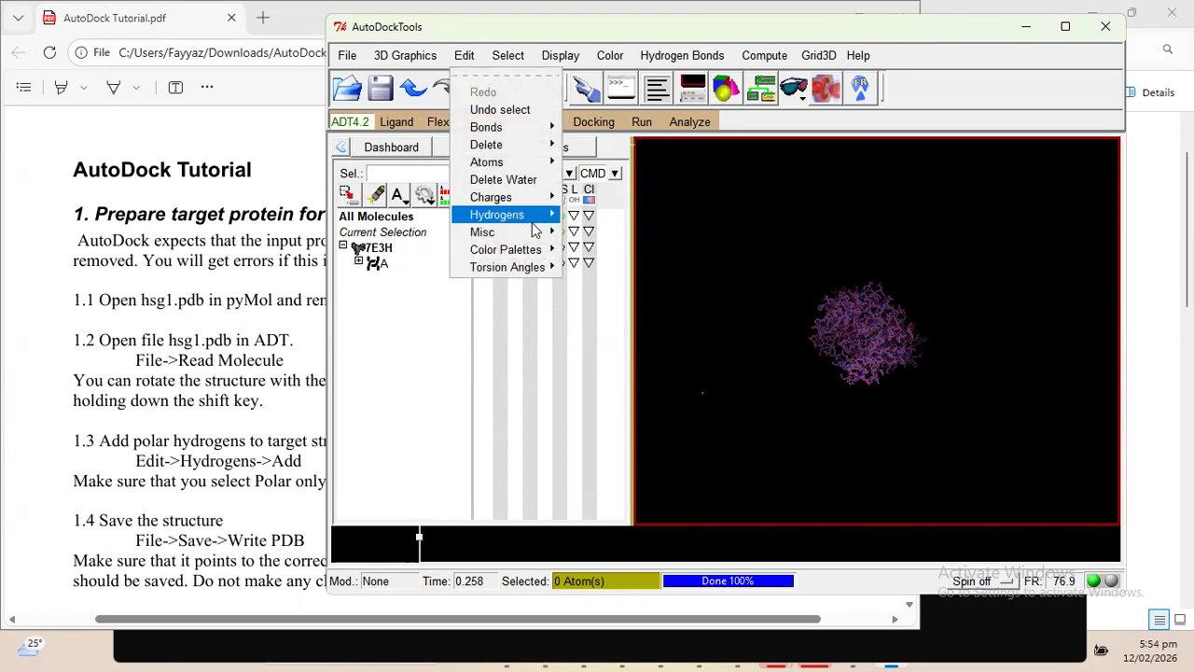
{"action": "mouse_move", "coordinate": [539, 224]}
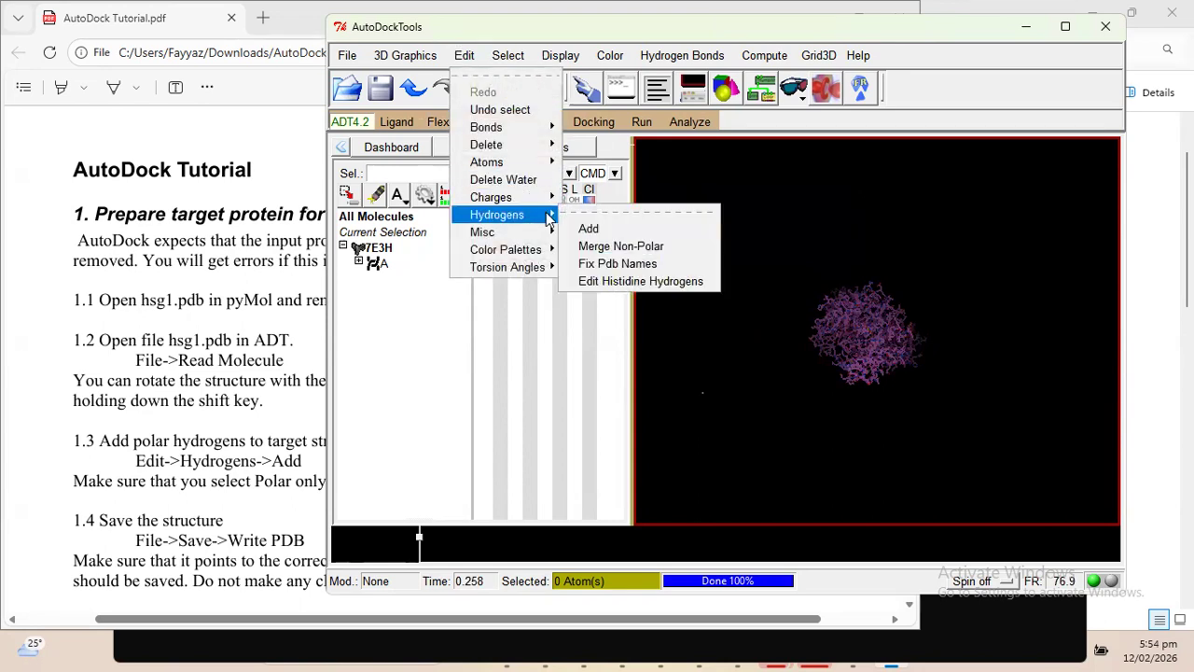
{"action": "left_click", "coordinate": [624, 233]}
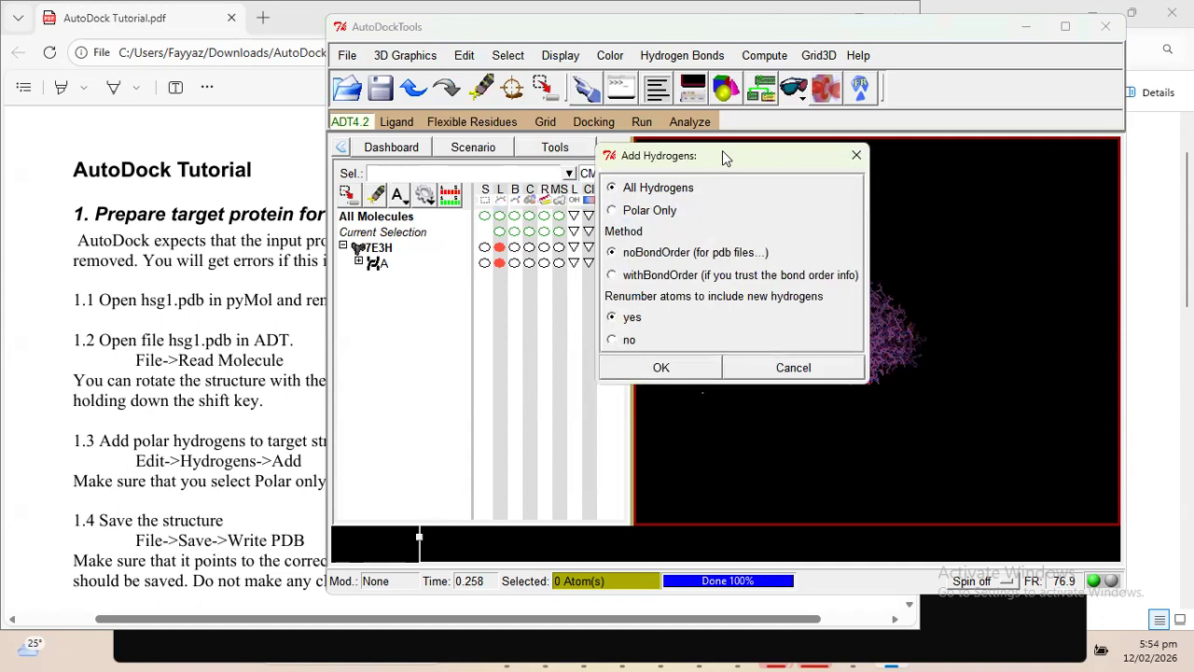
{"action": "left_click_drag", "start_coordinate": [726, 158], "coordinate": [619, 166]}
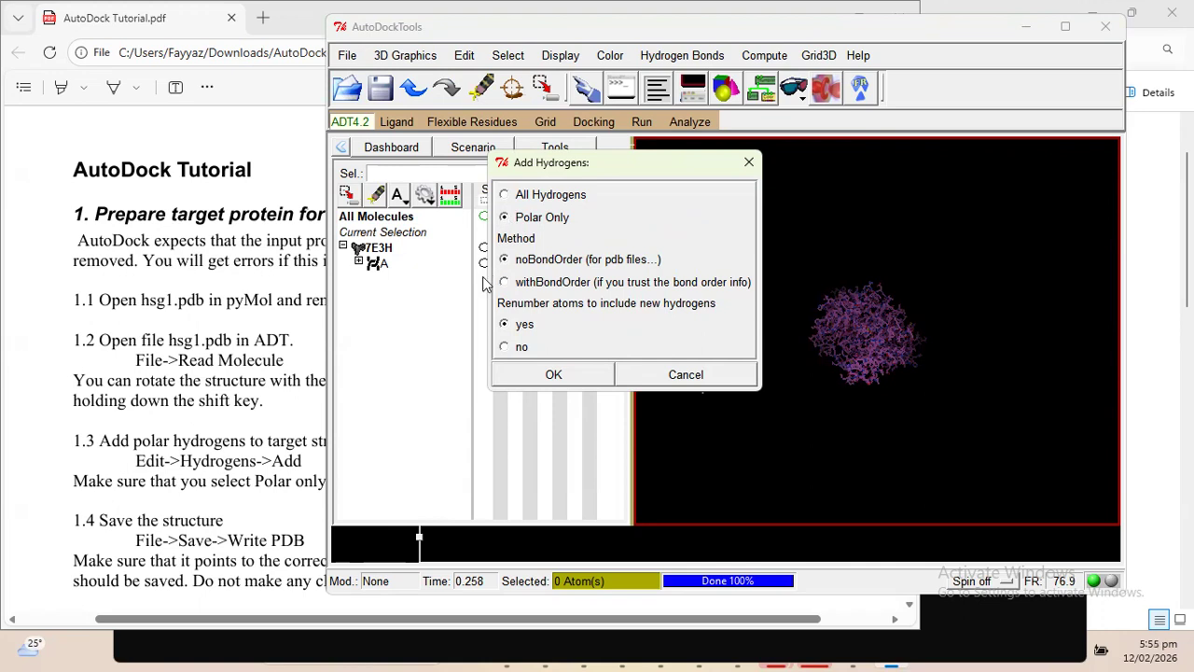
{"action": "left_click", "coordinate": [555, 376]}
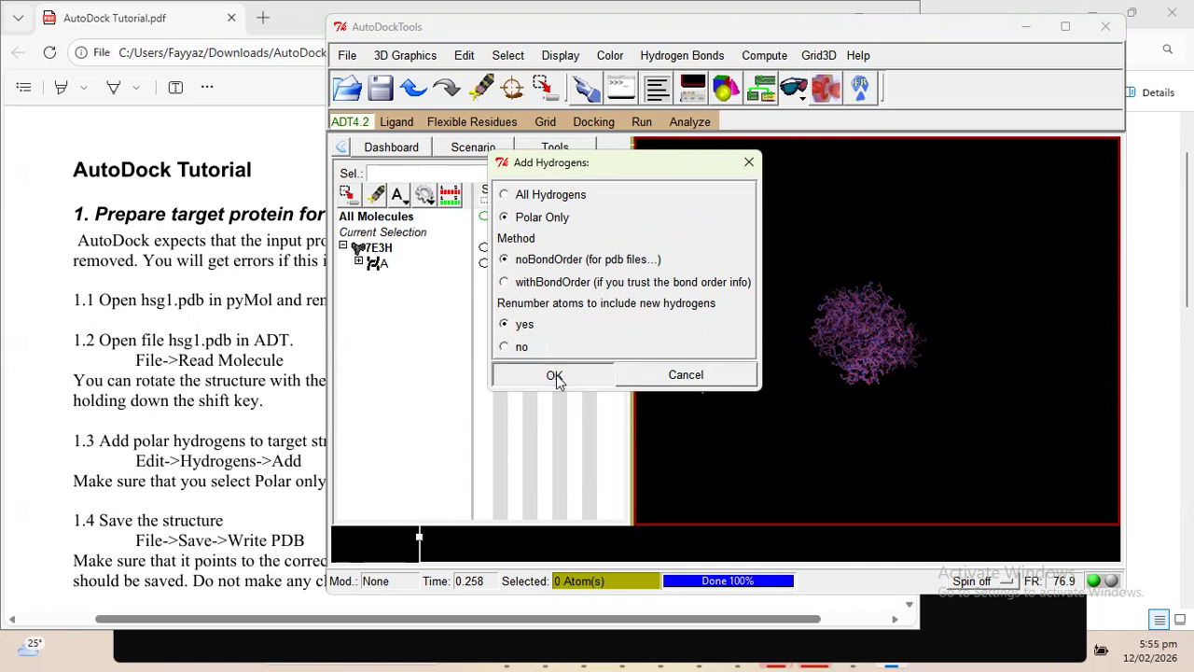
Try to write the 7E3H structure to the docking folder in PDBQ format with the default record types
{"action": "left_click", "coordinate": [342, 55]}
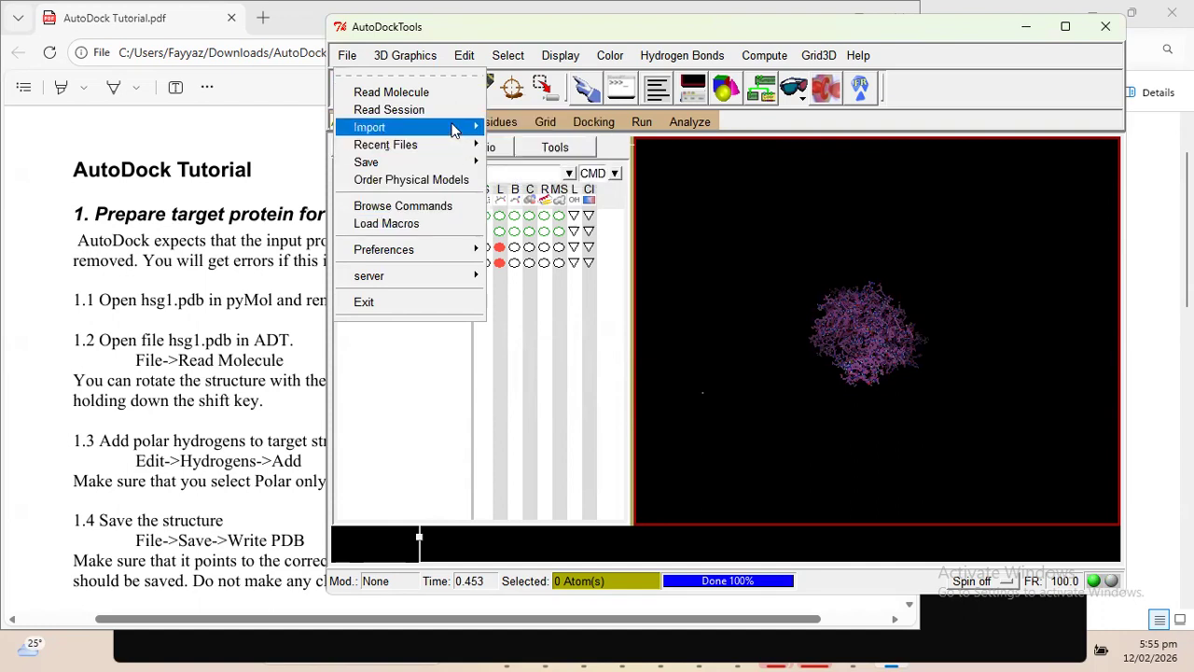
{"action": "mouse_move", "coordinate": [447, 162]}
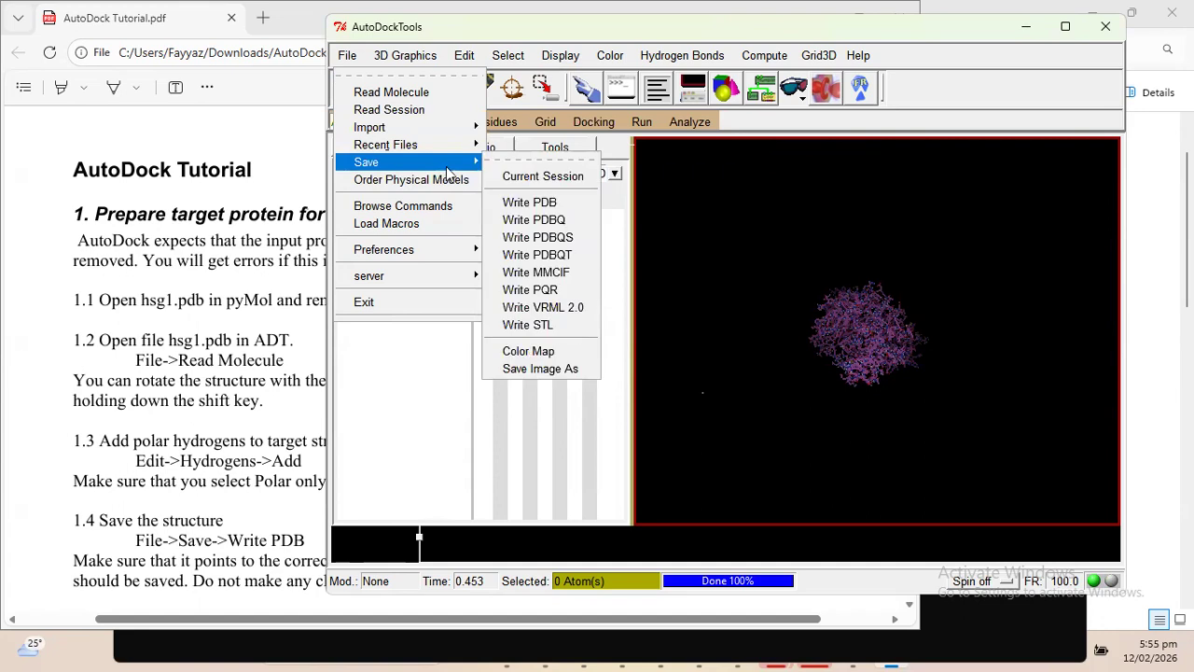
{"action": "left_click", "coordinate": [567, 220]}
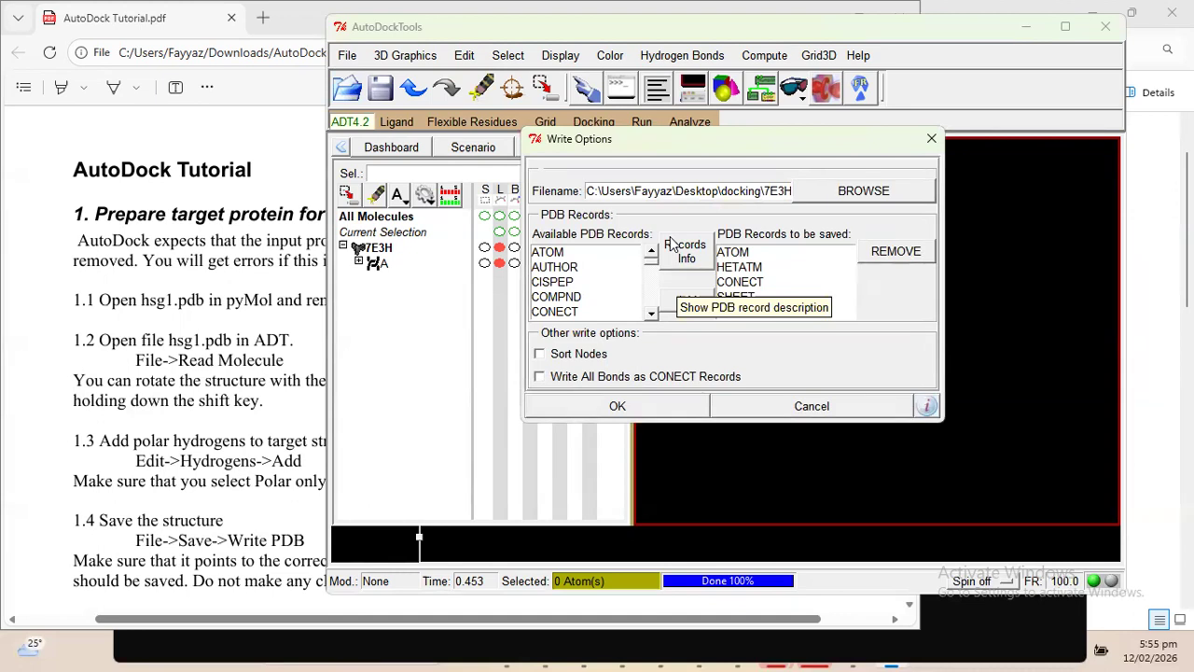
{"action": "left_click", "coordinate": [653, 403]}
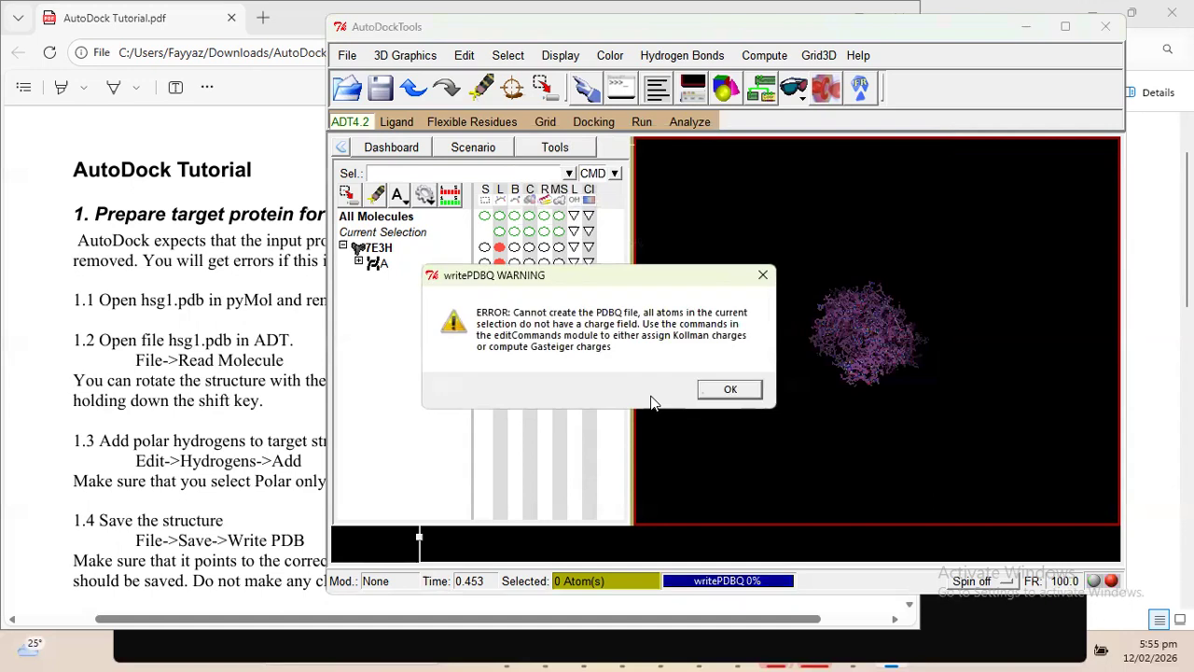
{"action": "left_click", "coordinate": [730, 390]}
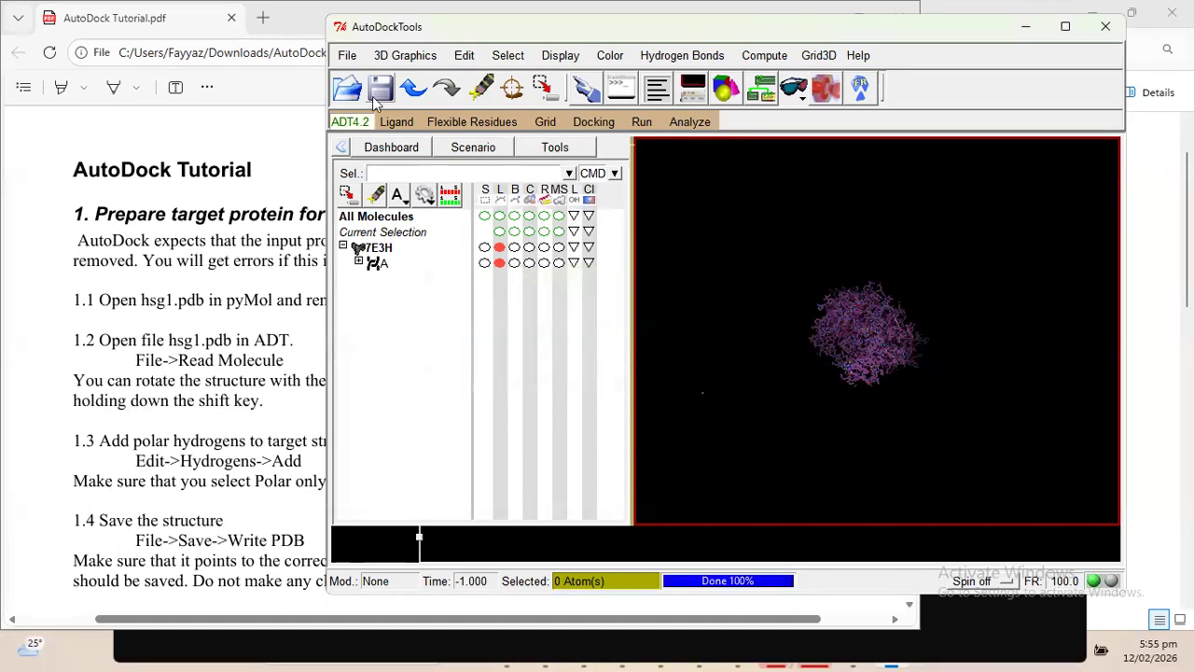
Save the structure in PDB format with the default record types, overwriting 7E3H.pdb in the docking folder
{"action": "left_click", "coordinate": [348, 57]}
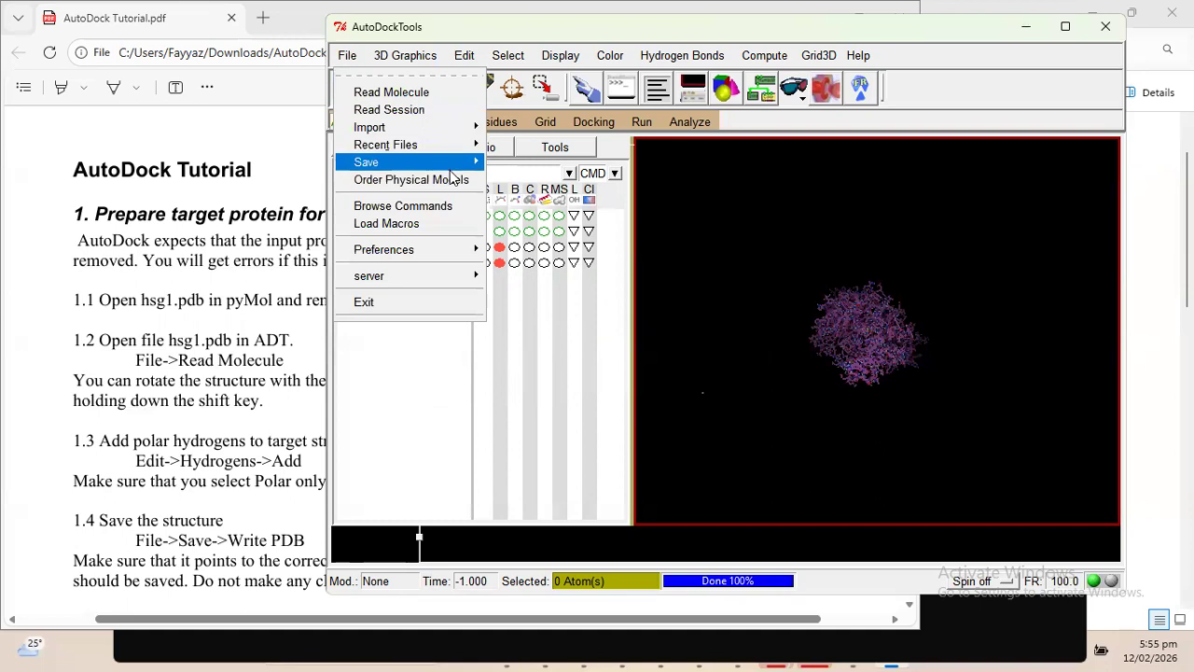
{"action": "mouse_move", "coordinate": [439, 164]}
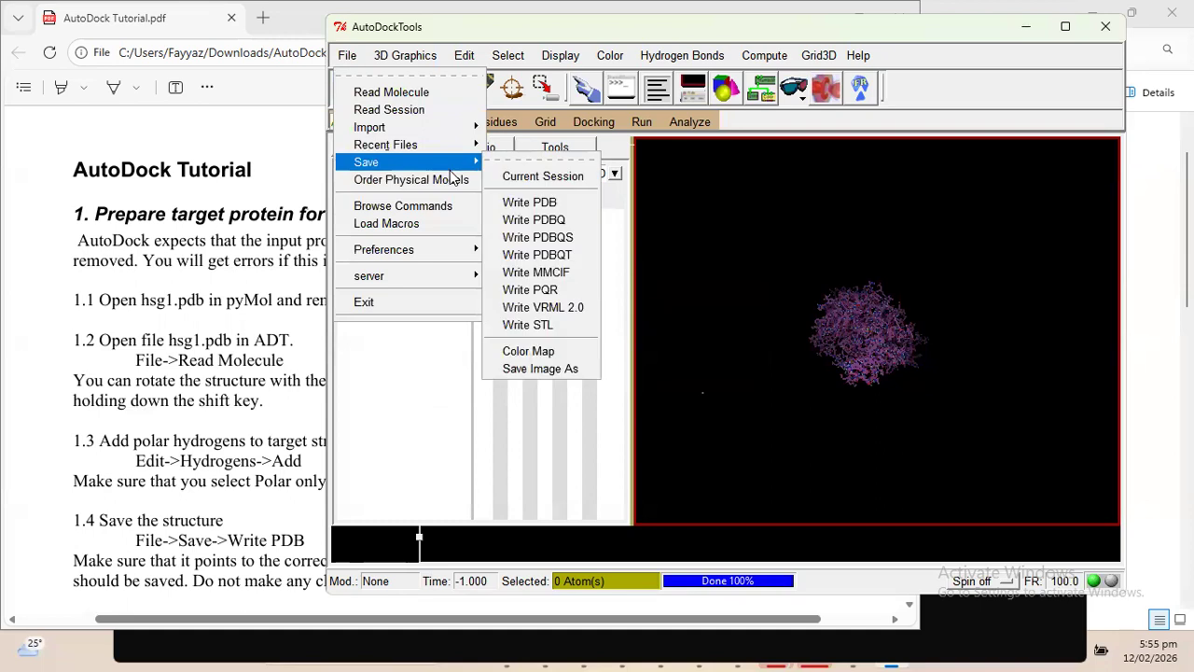
{"action": "left_click", "coordinate": [529, 202]}
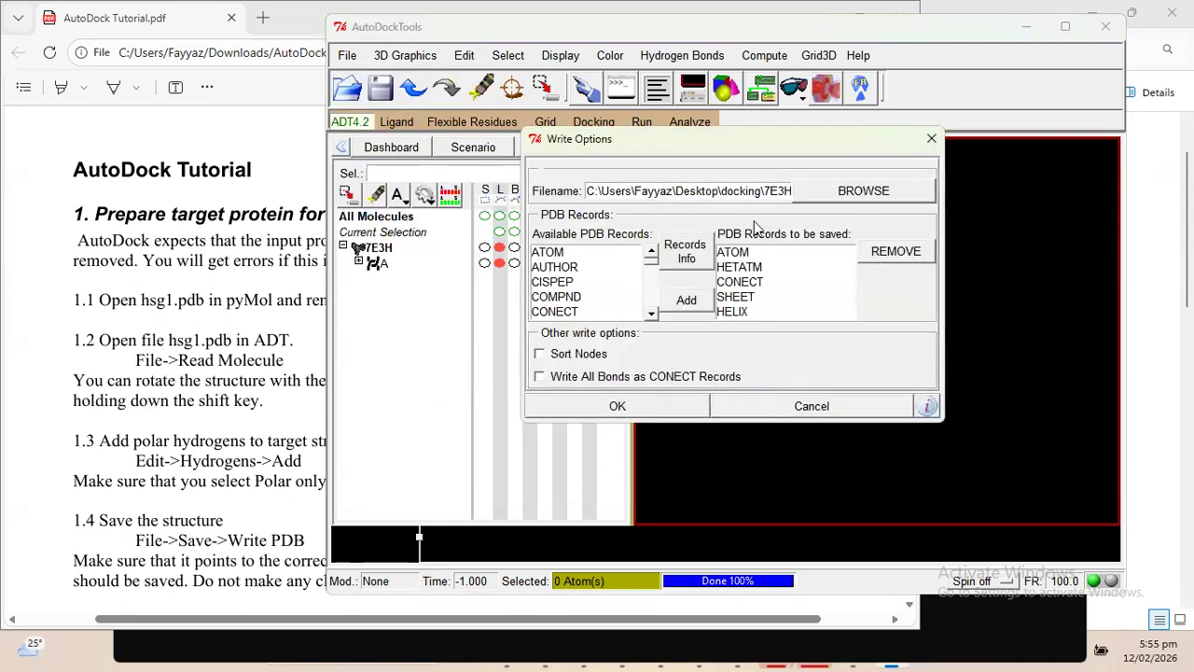
{"action": "left_click_drag", "start_coordinate": [742, 191], "coordinate": [844, 191]}
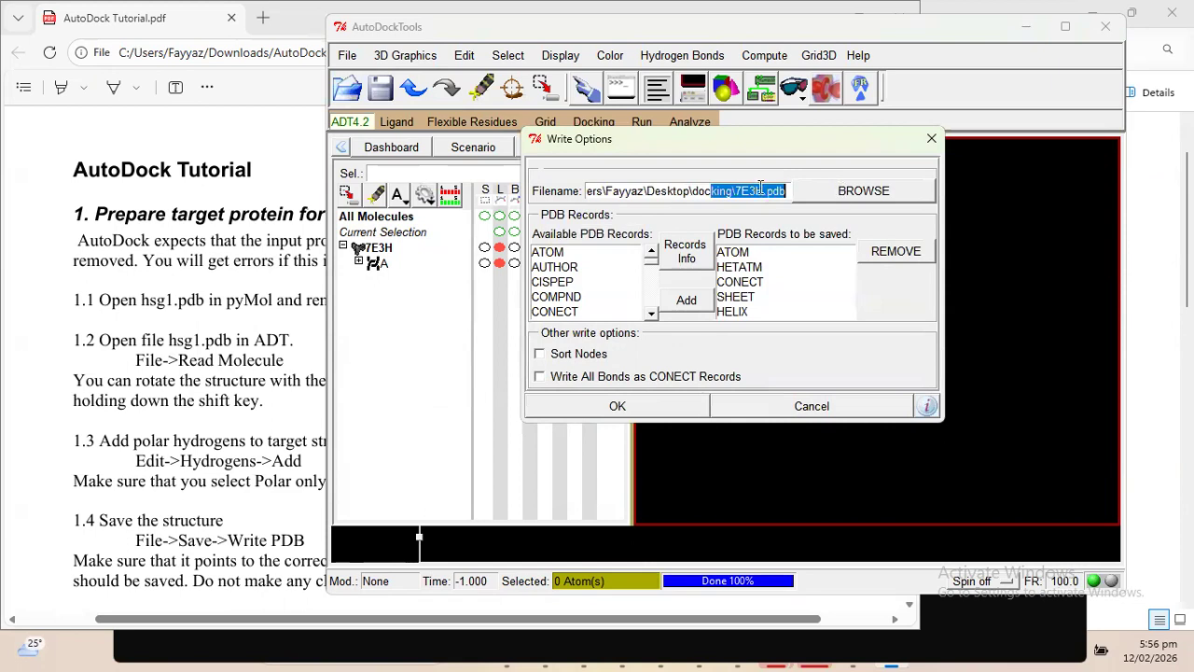
{"action": "left_click", "coordinate": [637, 404]}
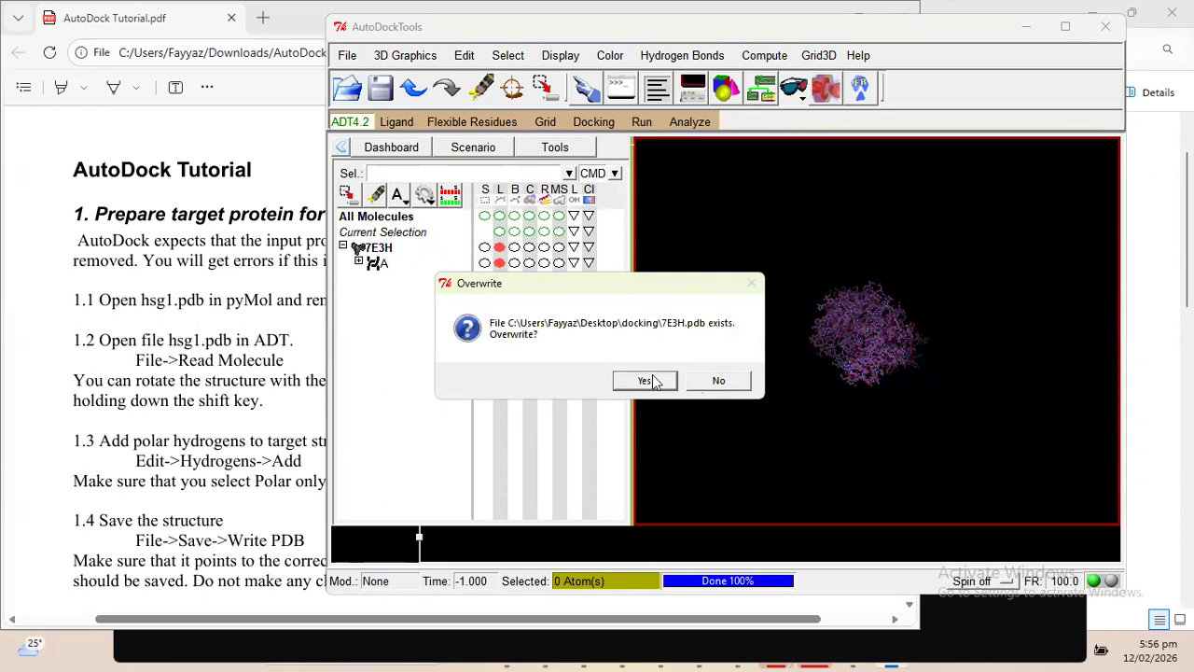
{"action": "left_click", "coordinate": [652, 380]}
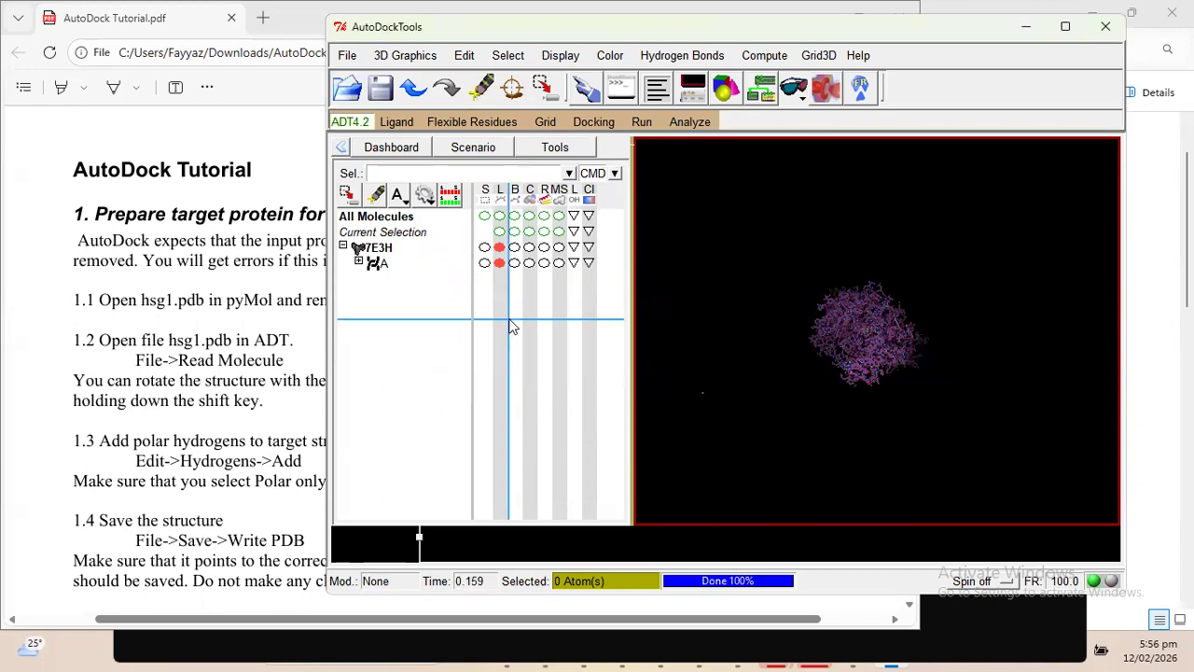
Add Kollman charges to the 7E3H receptor
{"action": "left_click_drag", "start_coordinate": [930, 257], "coordinate": [808, 422]}
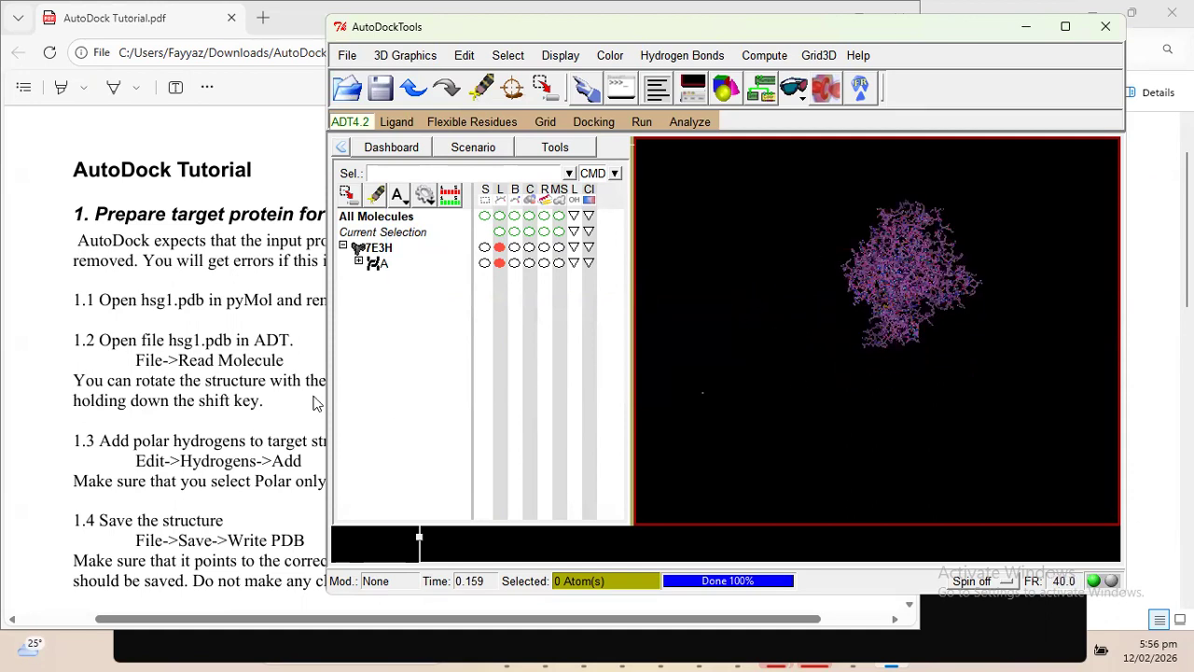
{"action": "left_click", "coordinate": [464, 56]}
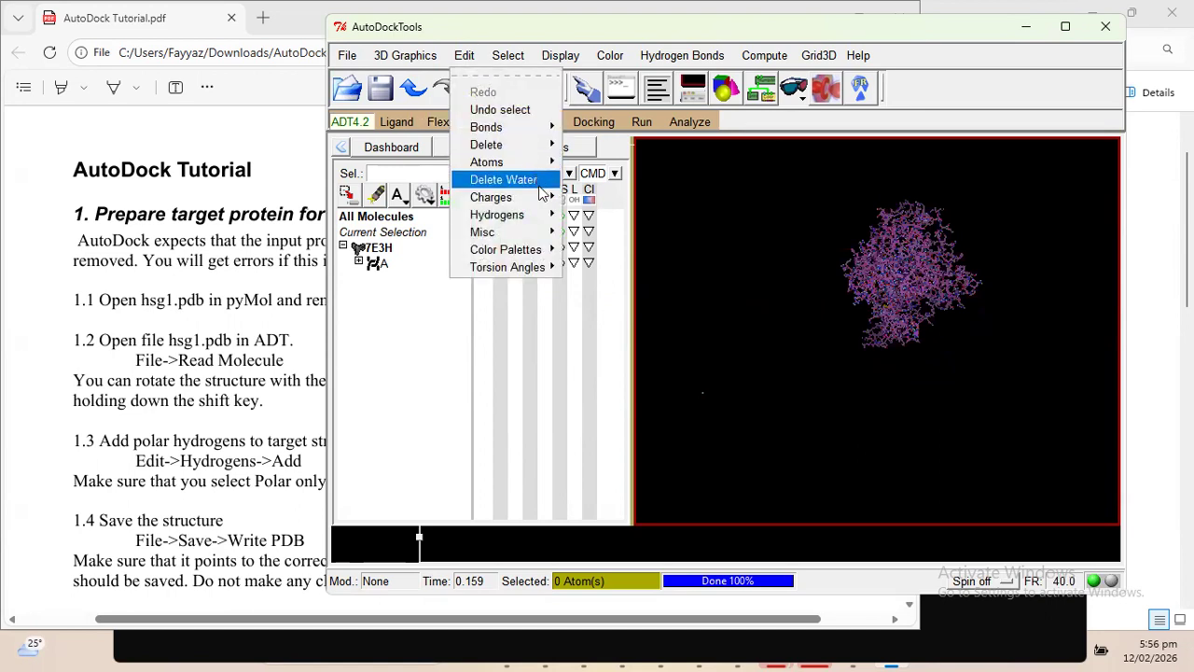
{"action": "mouse_move", "coordinate": [546, 197]}
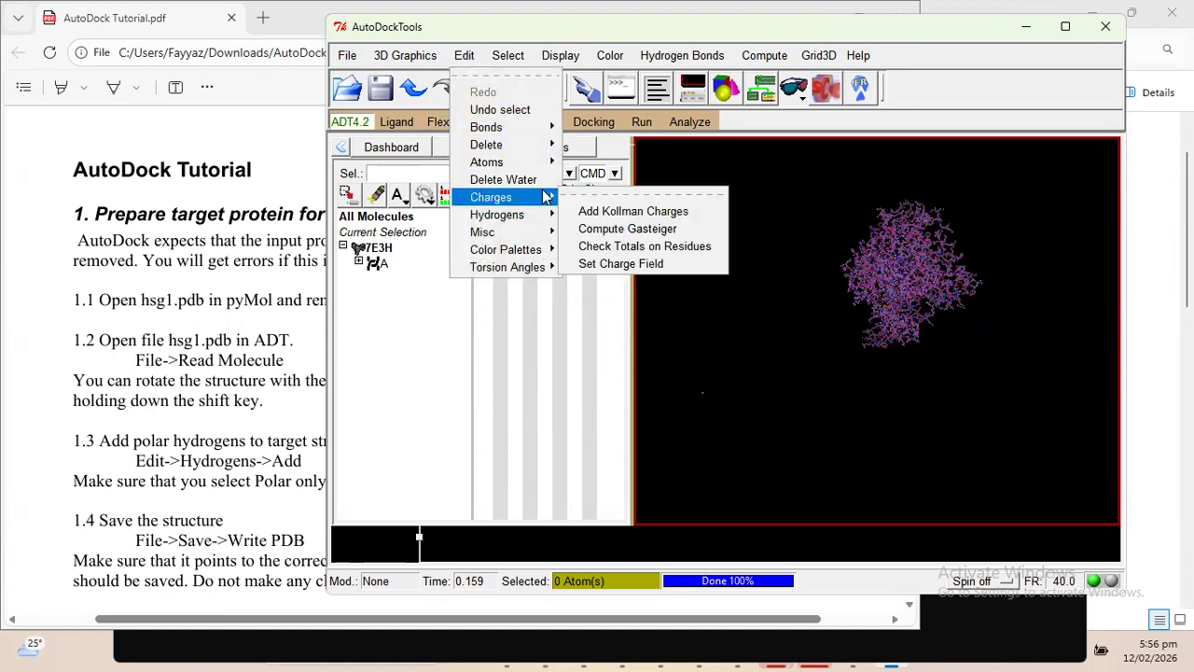
{"action": "left_click", "coordinate": [616, 211]}
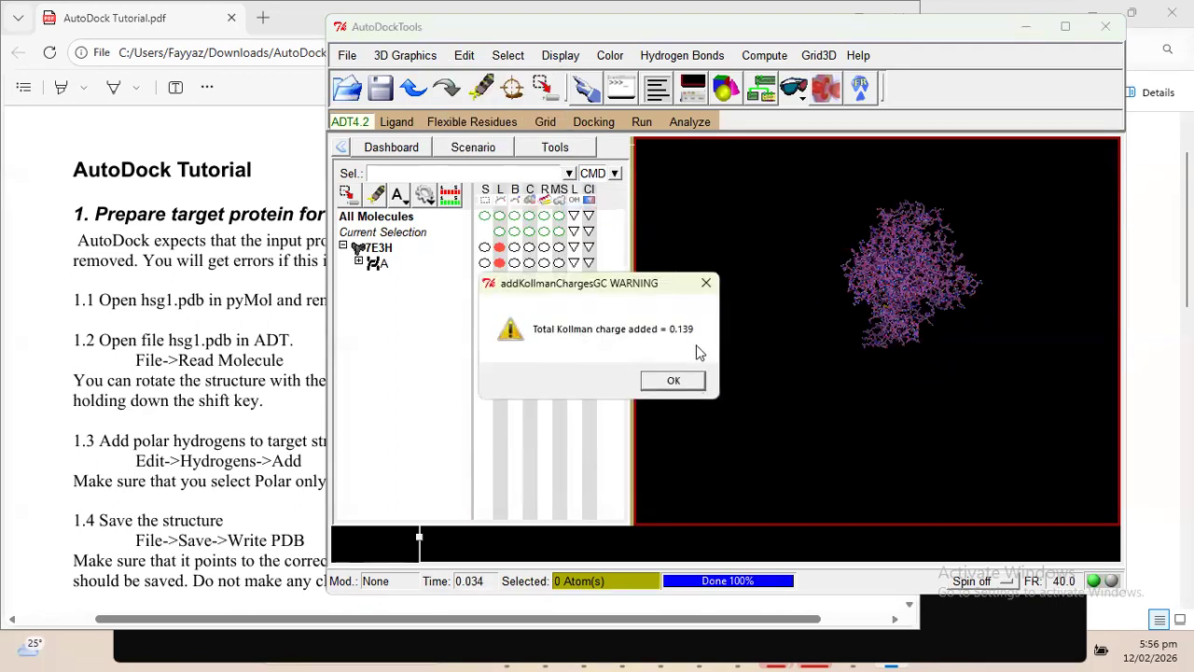
{"action": "left_click", "coordinate": [678, 382]}
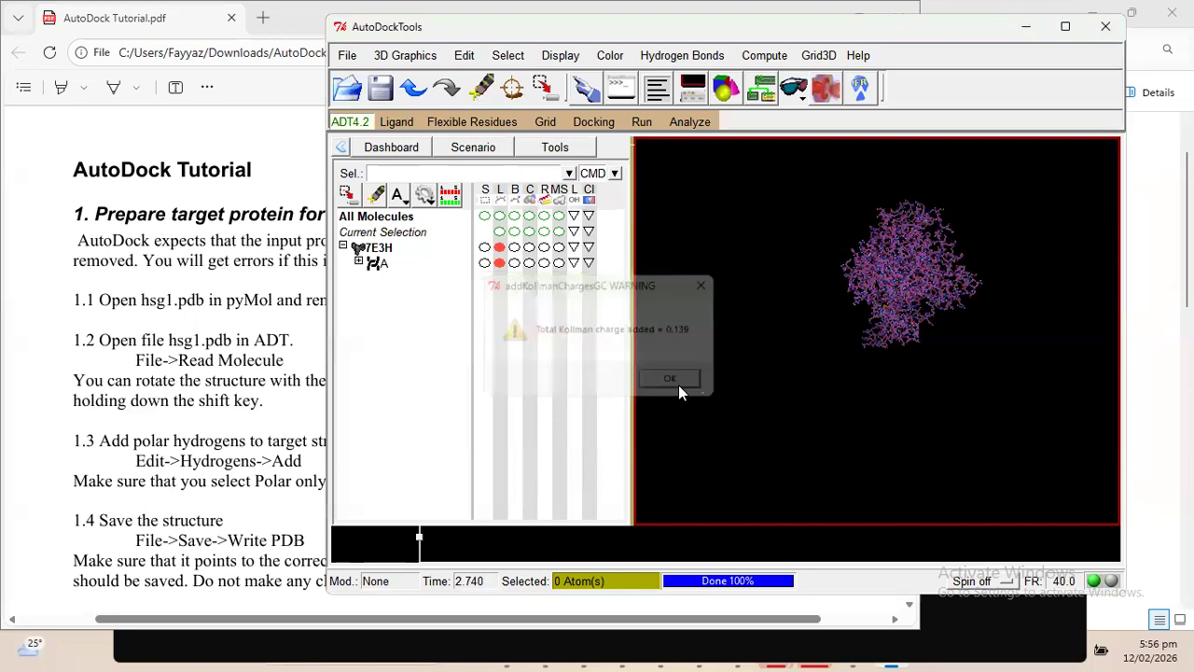
Write the charged receptor to PDB again, overwriting the existing 7E3H.pdb with the default options
{"action": "left_click", "coordinate": [347, 55]}
{"action": "mouse_move", "coordinate": [471, 164]}
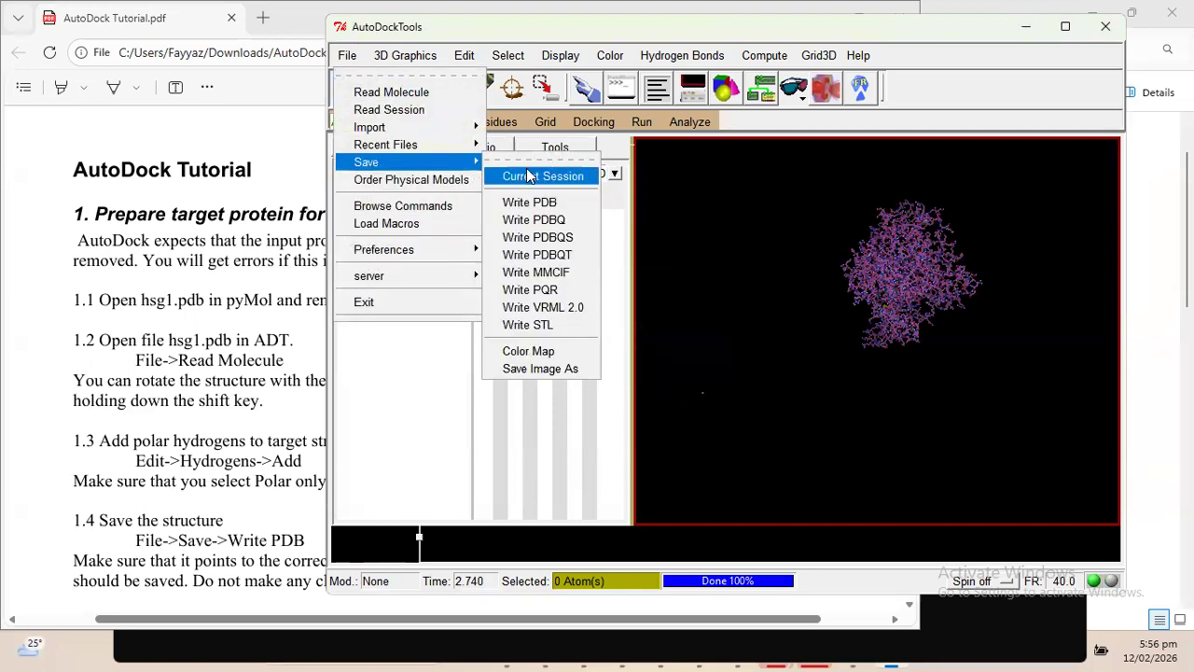
{"action": "left_click", "coordinate": [533, 200]}
{"action": "left_click", "coordinate": [678, 402]}
{"action": "left_click", "coordinate": [643, 381]}
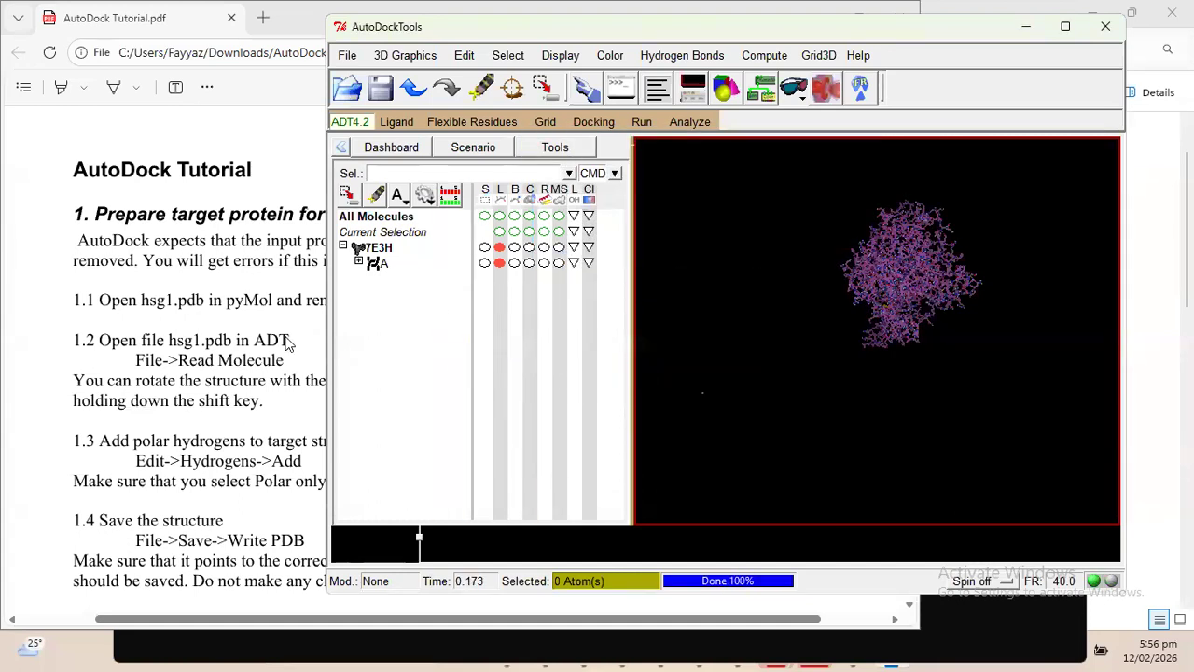
Switch to the AutoDock Tutorial PDF and read section 2 on initializing the ligand for docking
{"action": "scroll", "coordinate": [221, 409], "scroll_direction": "down", "scroll_amount": 2}
{"action": "scroll", "coordinate": [221, 409], "scroll_direction": "down", "scroll_amount": 5}
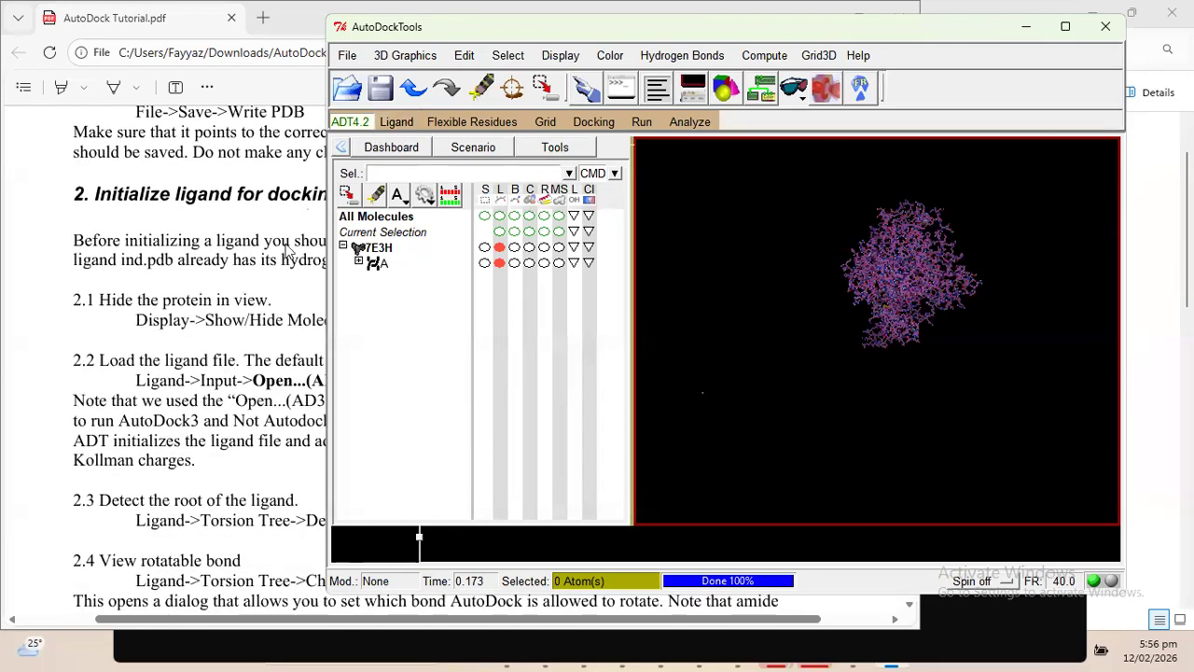
{"action": "left_click", "coordinate": [246, 288]}
{"action": "scroll", "coordinate": [270, 341], "scroll_direction": "down", "scroll_amount": 2}
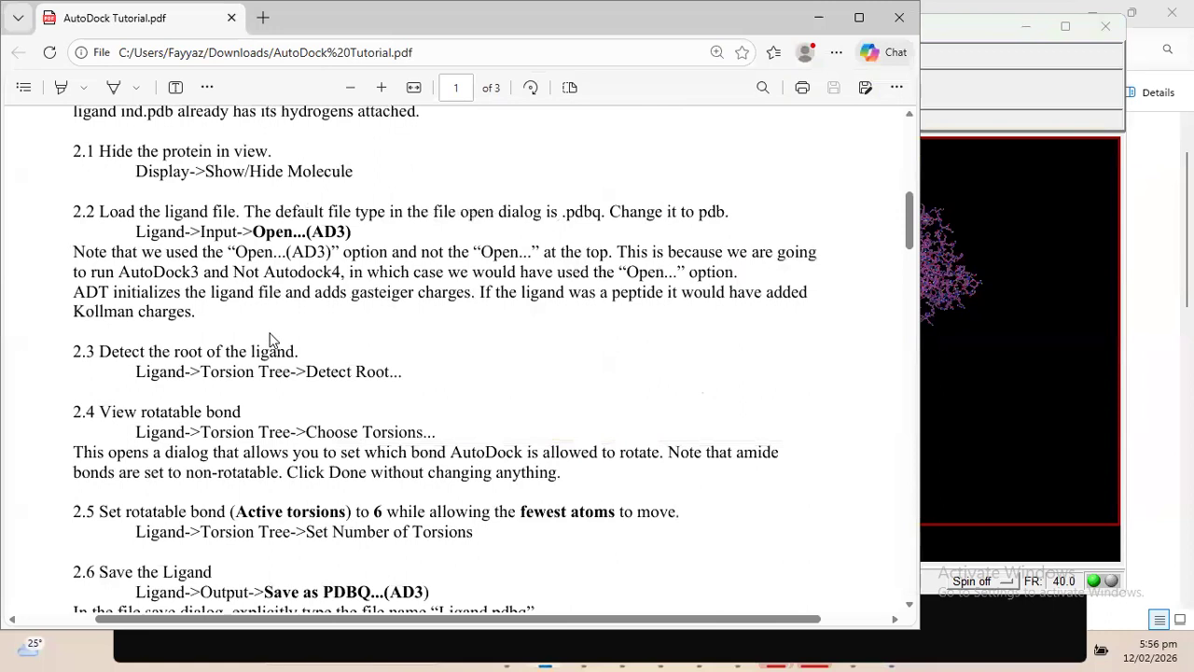
Switch to AutoDockTools and load the ligand PDBQT file from the docking folder as the docking ligand, accepting its setup summary
{"action": "left_click", "coordinate": [1057, 183]}
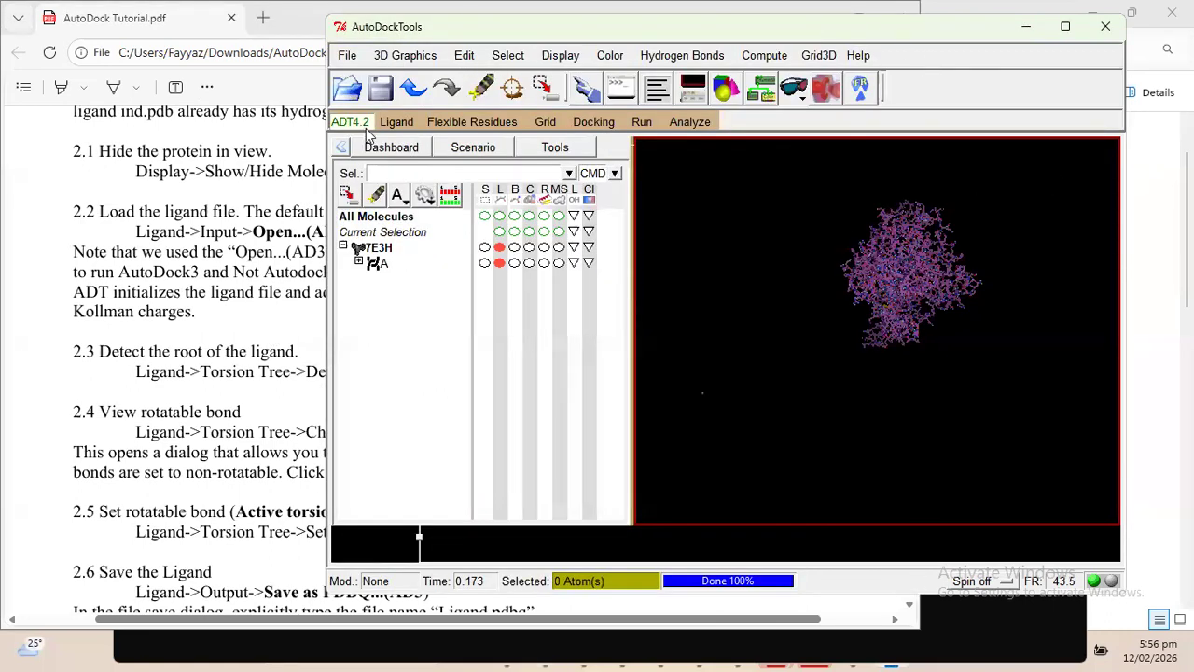
{"action": "left_click", "coordinate": [396, 122]}
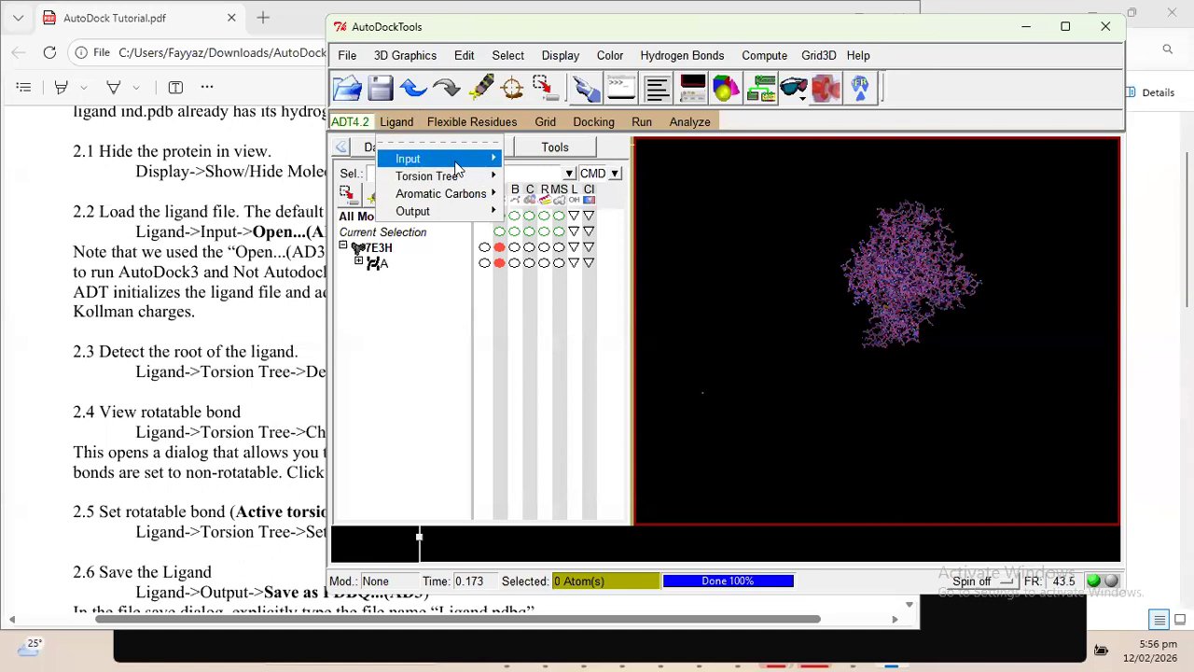
{"action": "mouse_move", "coordinate": [467, 159]}
{"action": "left_click", "coordinate": [537, 174]}
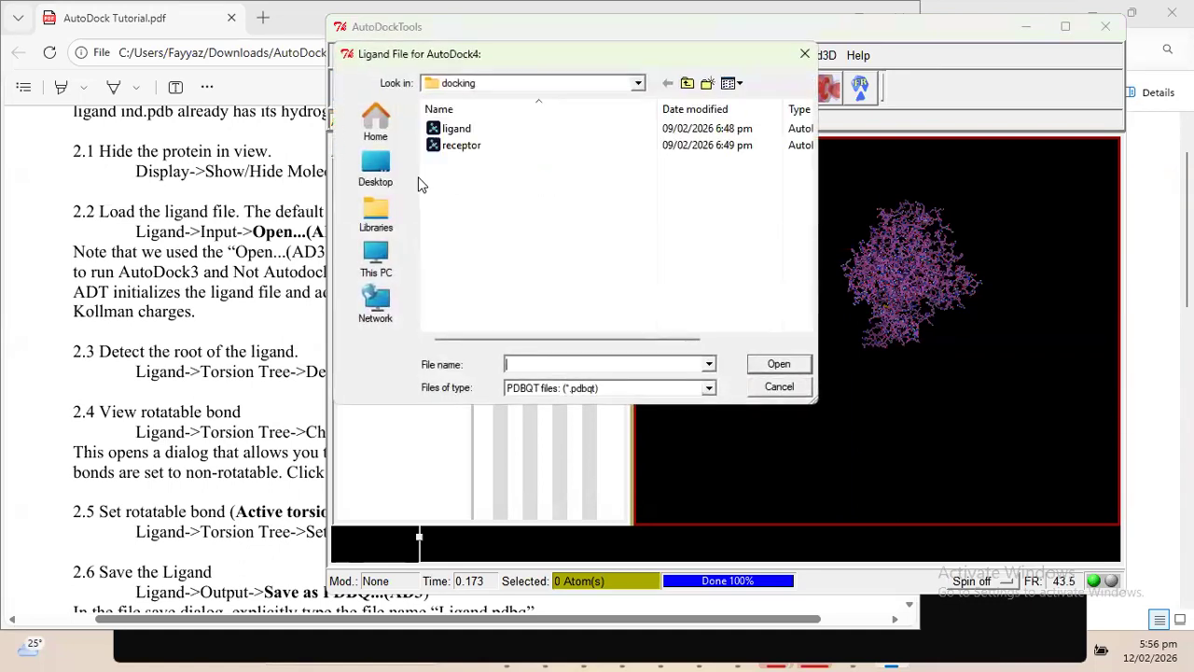
{"action": "double_click", "coordinate": [462, 129]}
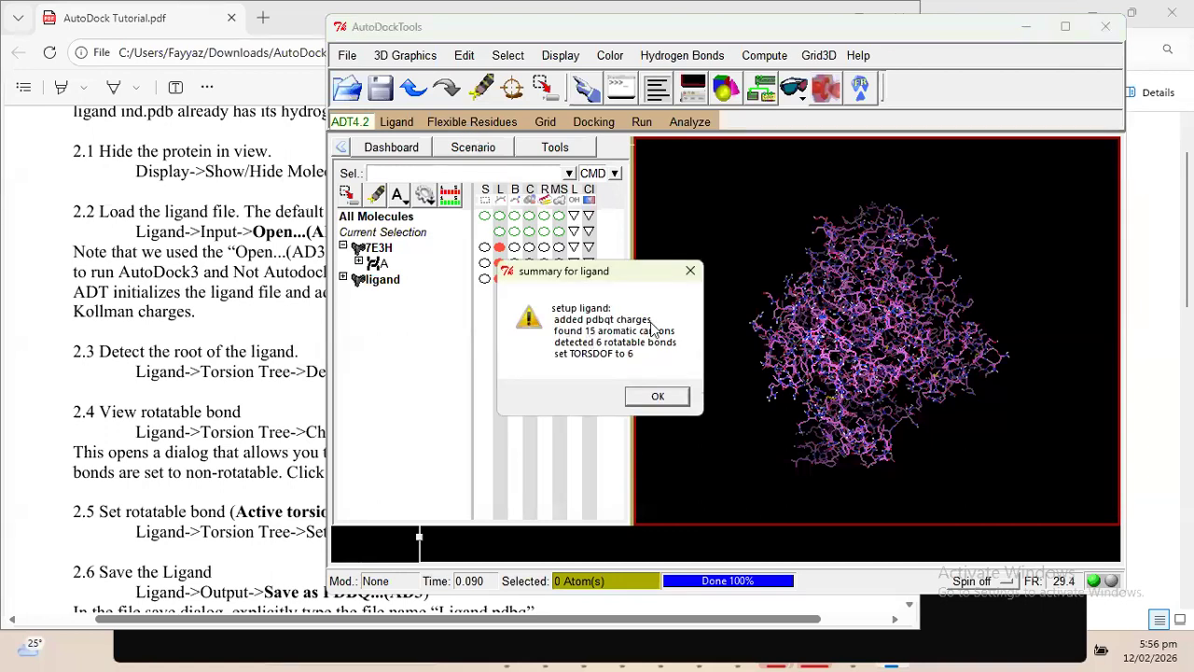
{"action": "left_click", "coordinate": [653, 397]}
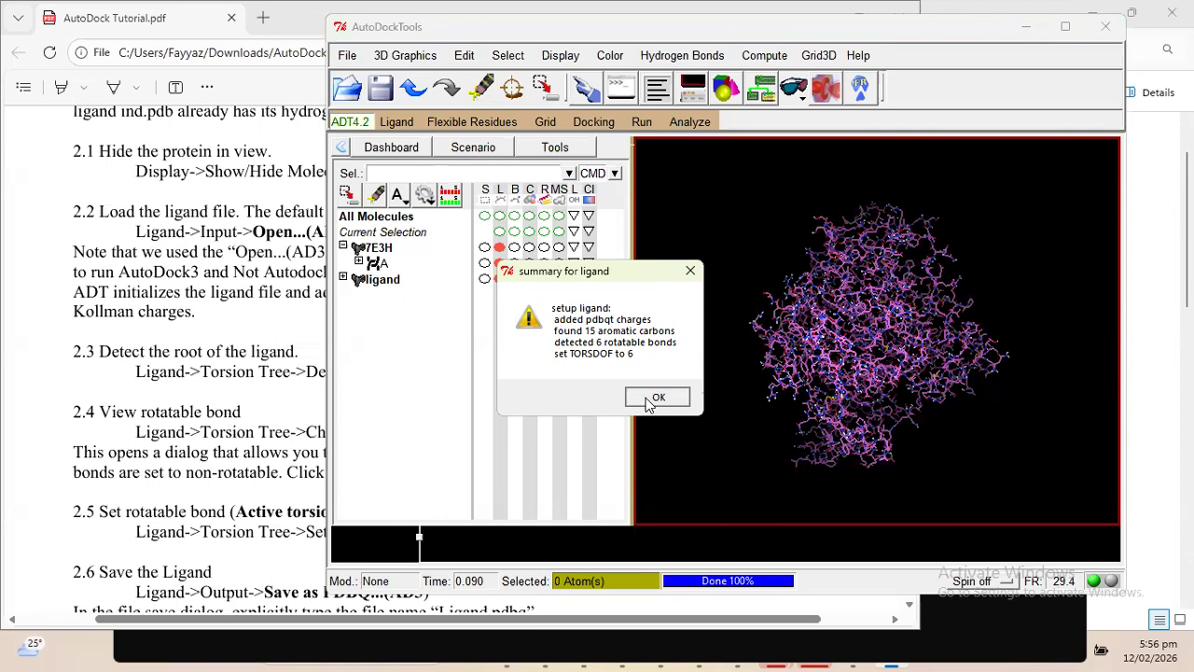
Consult tutorial steps 2.3 to 2.6 on the ligand's root and torsions, and start the Choose Root command in AutoDockTools
{"action": "left_click", "coordinate": [274, 404]}
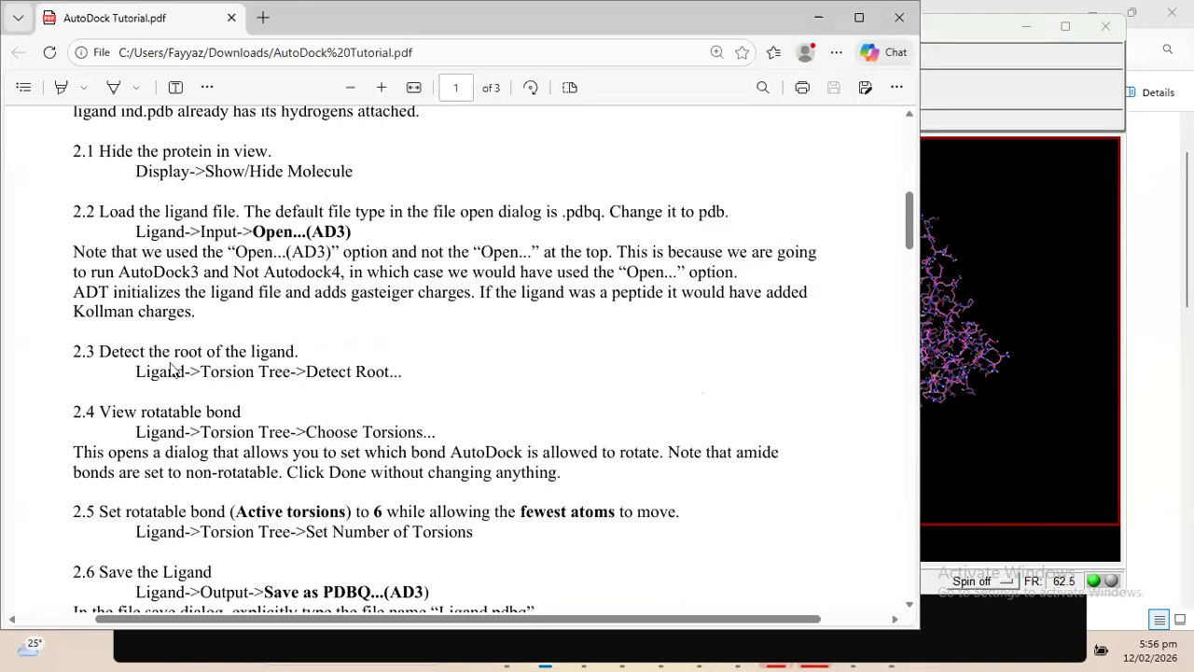
{"action": "scroll", "coordinate": [254, 375], "scroll_direction": "down", "scroll_amount": 1}
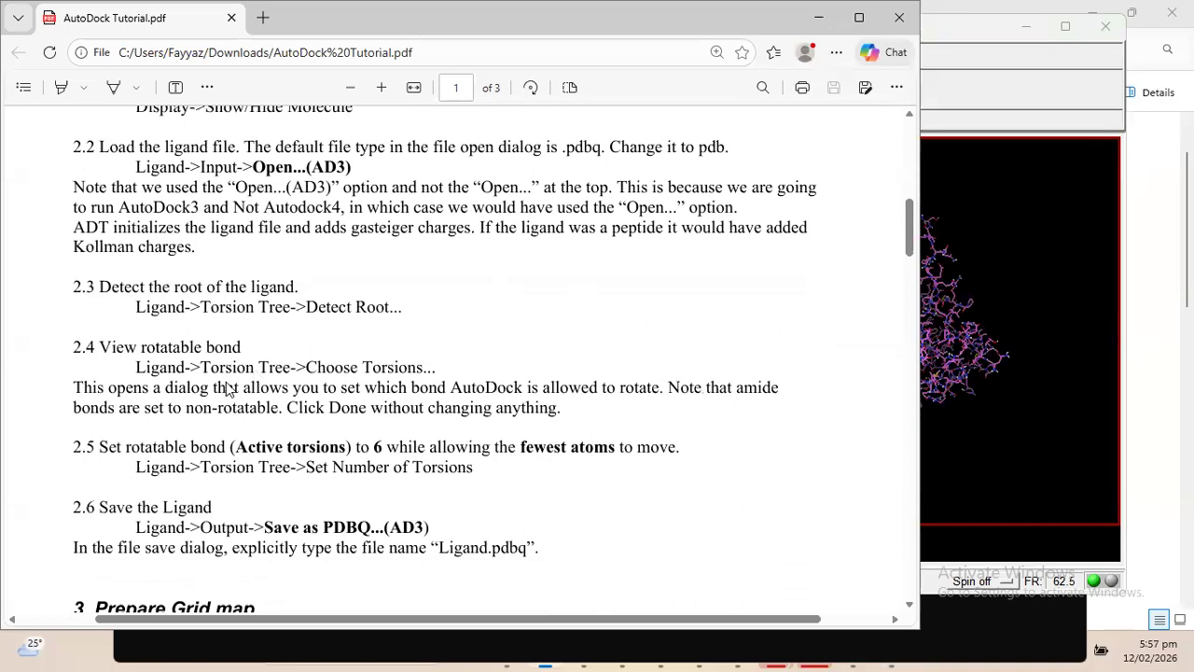
{"action": "left_click", "coordinate": [960, 270]}
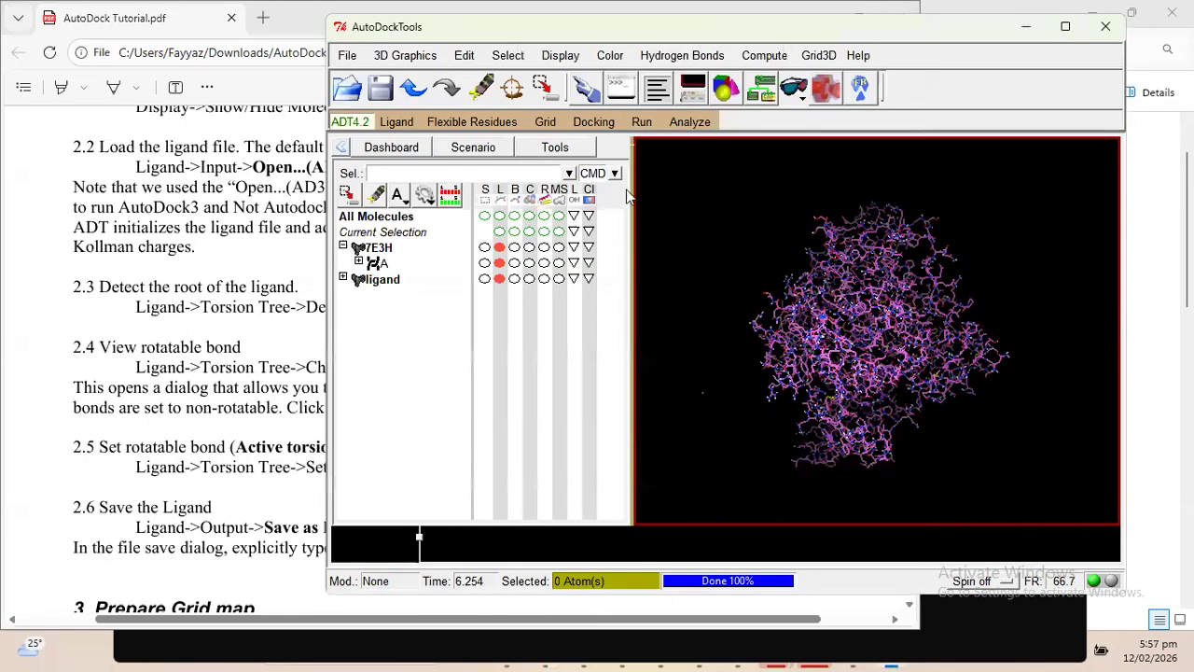
{"action": "left_click", "coordinate": [396, 121]}
{"action": "mouse_move", "coordinate": [462, 183]}
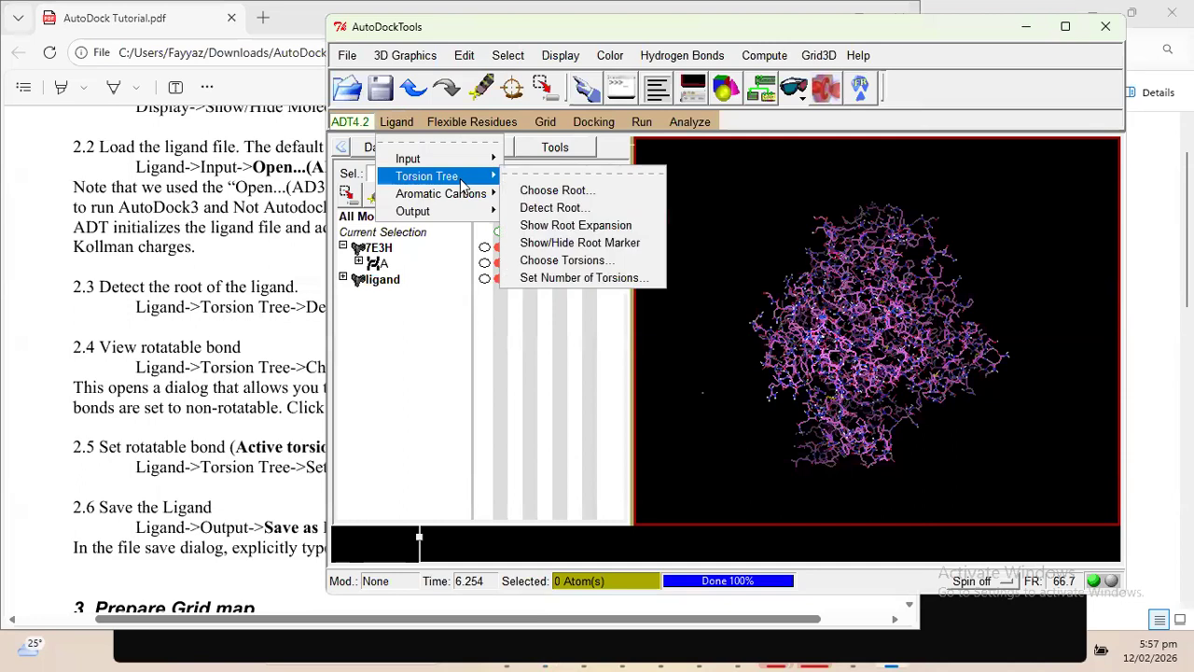
{"action": "left_click", "coordinate": [564, 192]}
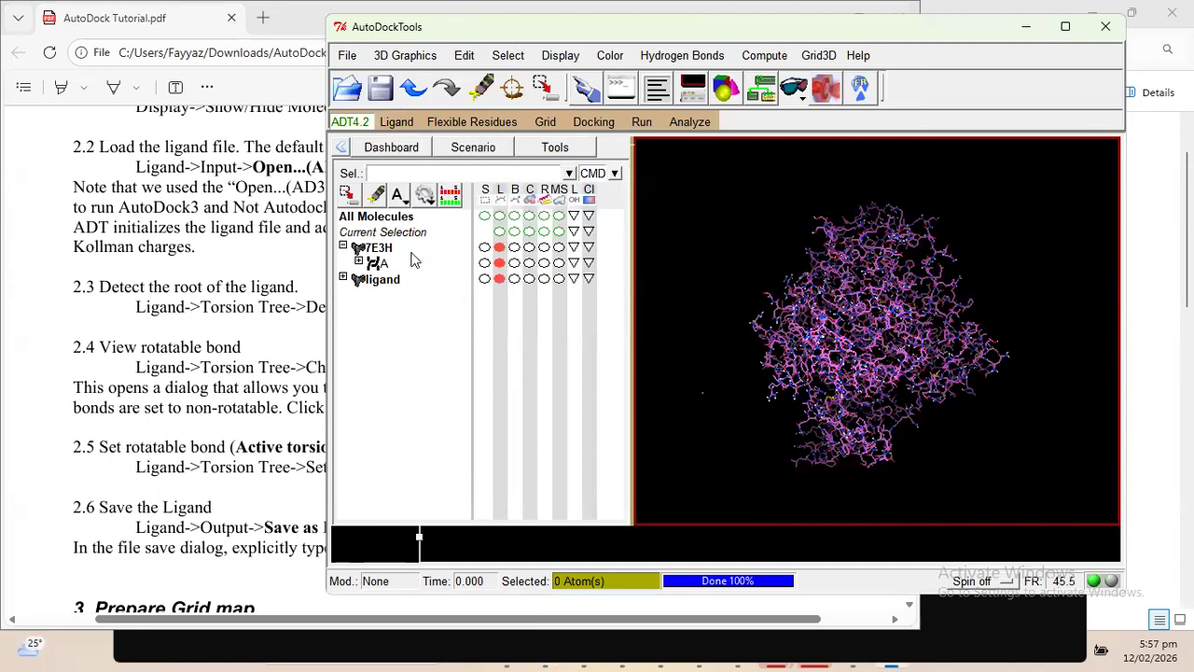
Hide the line display of the 7E3H receptor and run Choose Root again with the ligand alone in view
{"action": "left_click", "coordinate": [499, 247]}
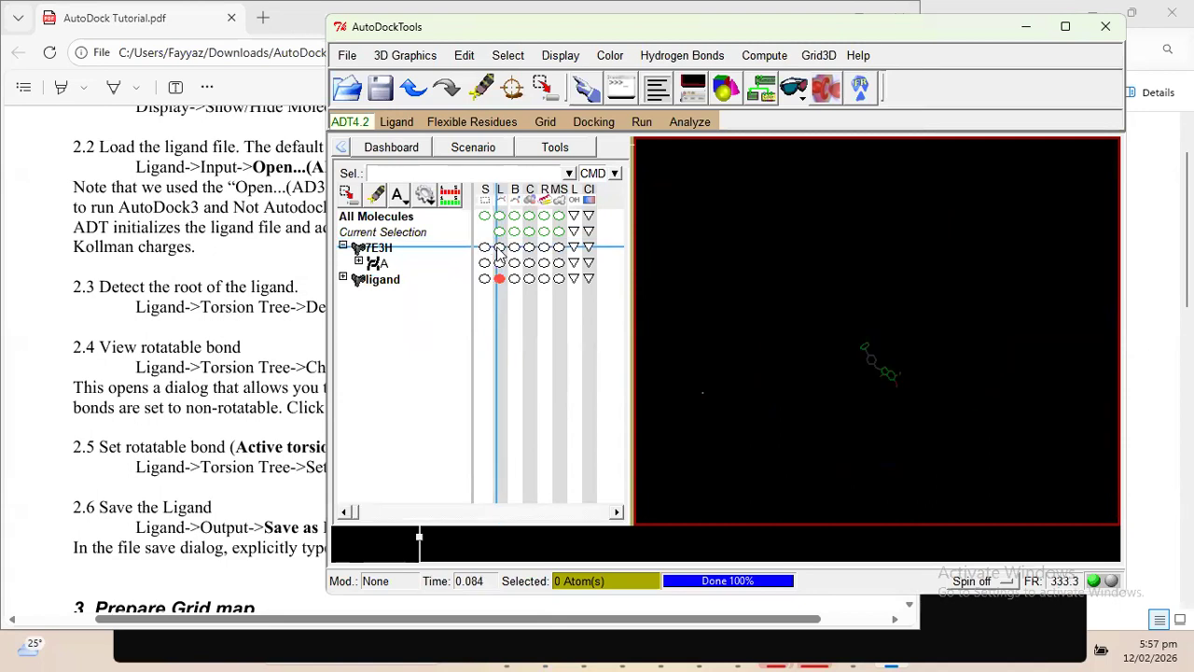
{"action": "left_click_drag", "start_coordinate": [888, 338], "coordinate": [707, 418]}
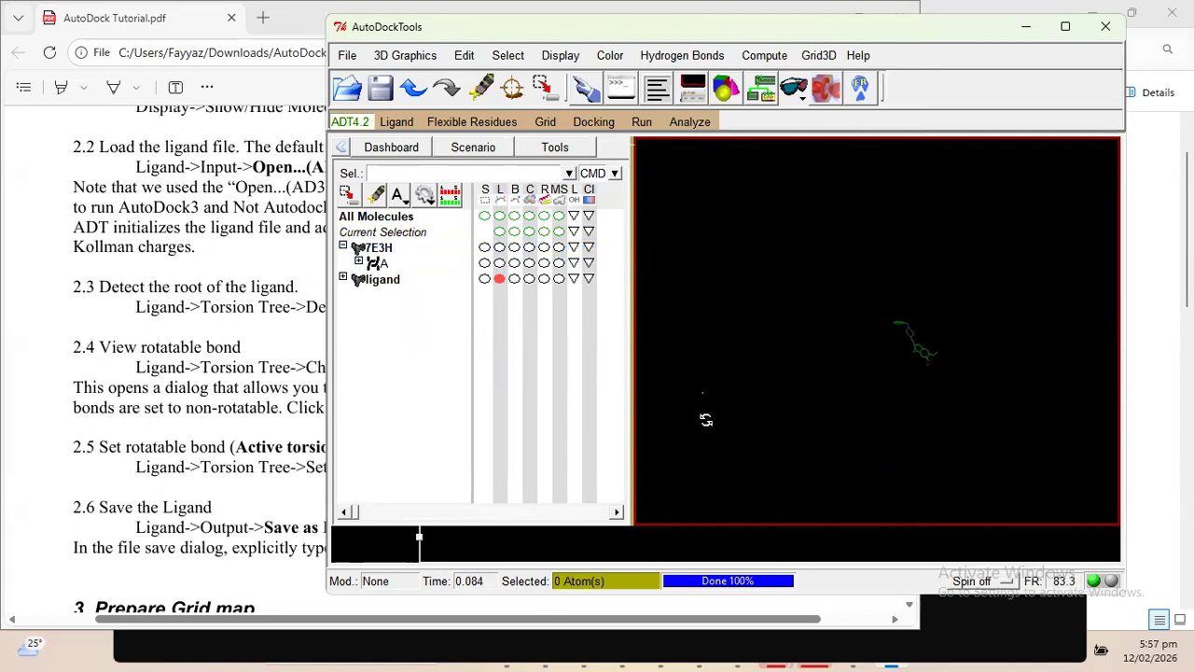
{"action": "left_click", "coordinate": [396, 121]}
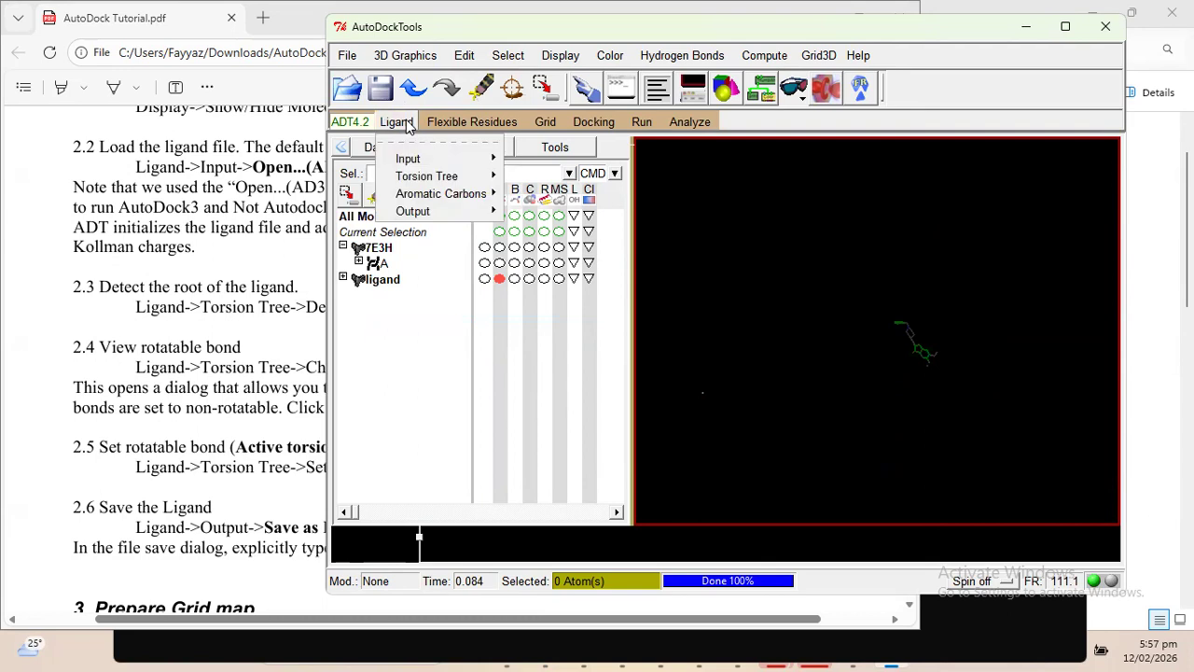
{"action": "mouse_move", "coordinate": [479, 179]}
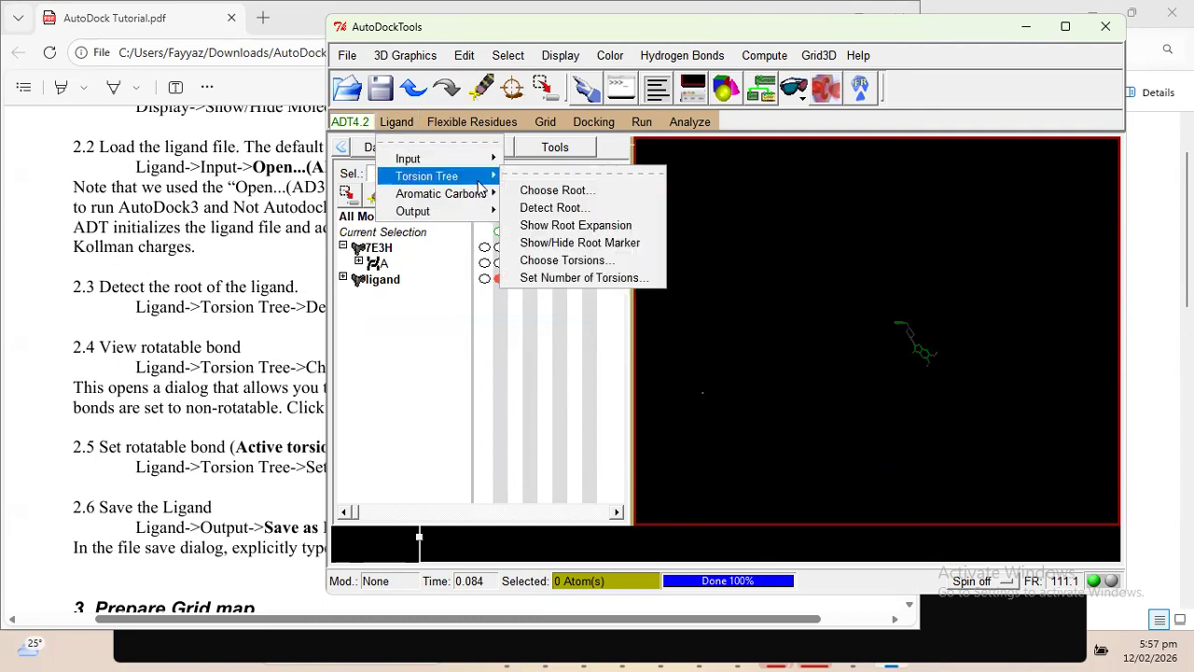
{"action": "left_click", "coordinate": [594, 192]}
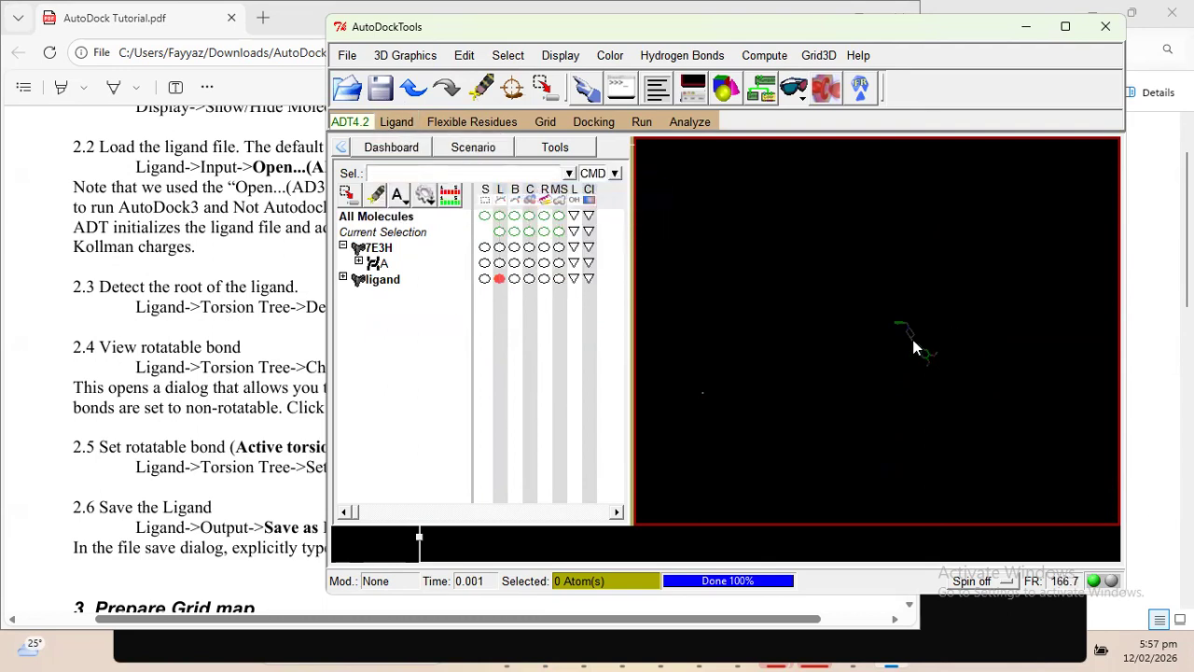
Run the Set Names command for the ligand's aromatic carbons
{"action": "left_click", "coordinate": [404, 126]}
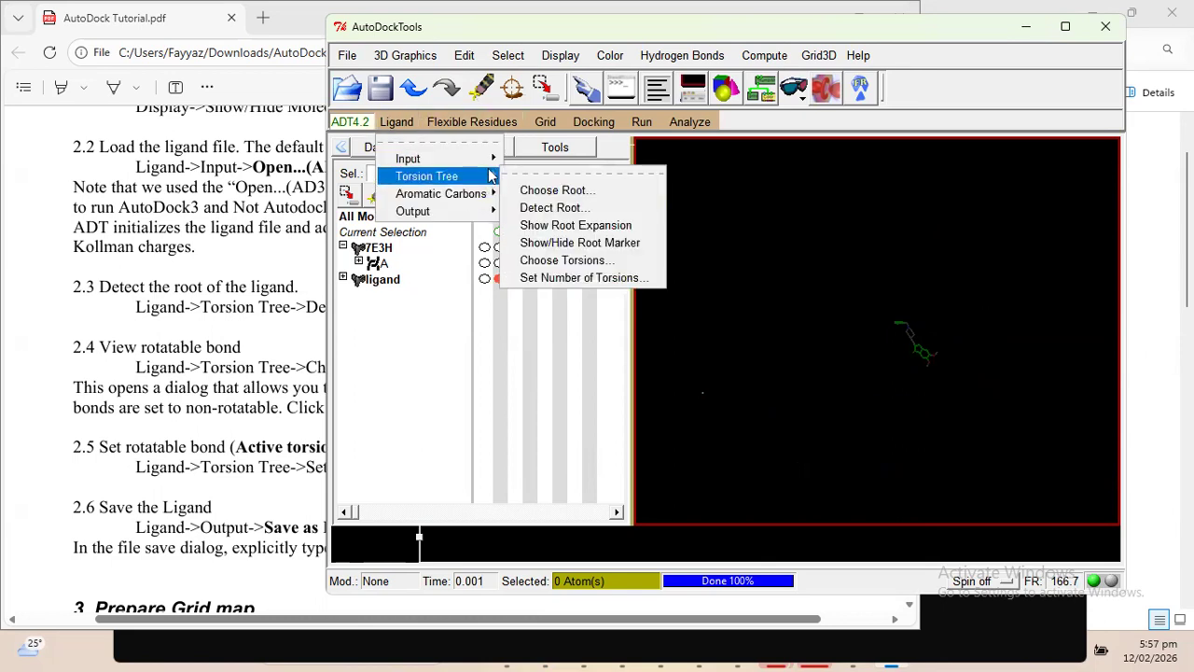
{"action": "mouse_move", "coordinate": [487, 192]}
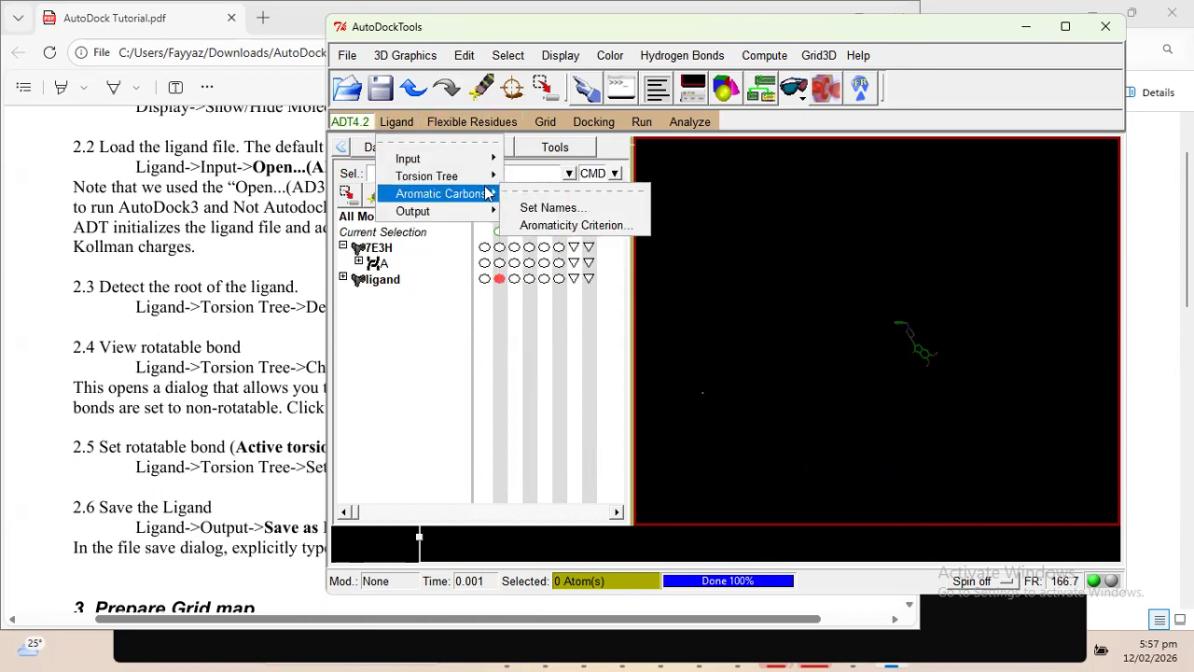
{"action": "left_click", "coordinate": [548, 206]}
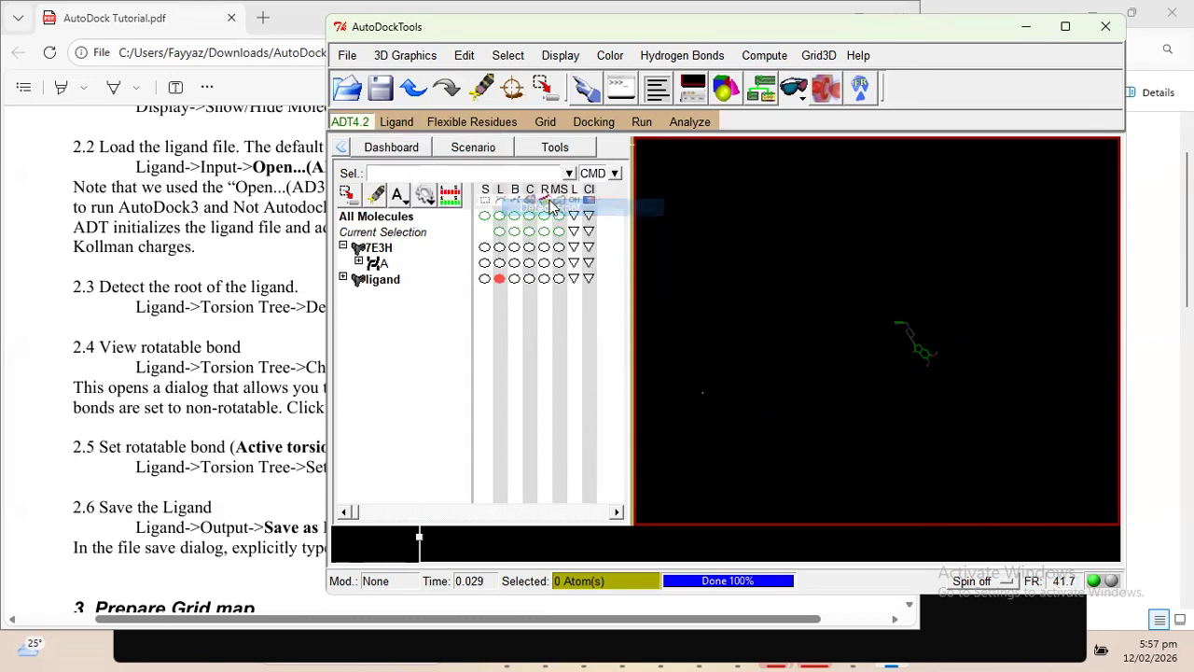
Review the ligand's rotatable bonds with Choose Torsions and finish without changing any bond
{"action": "left_click", "coordinate": [413, 130]}
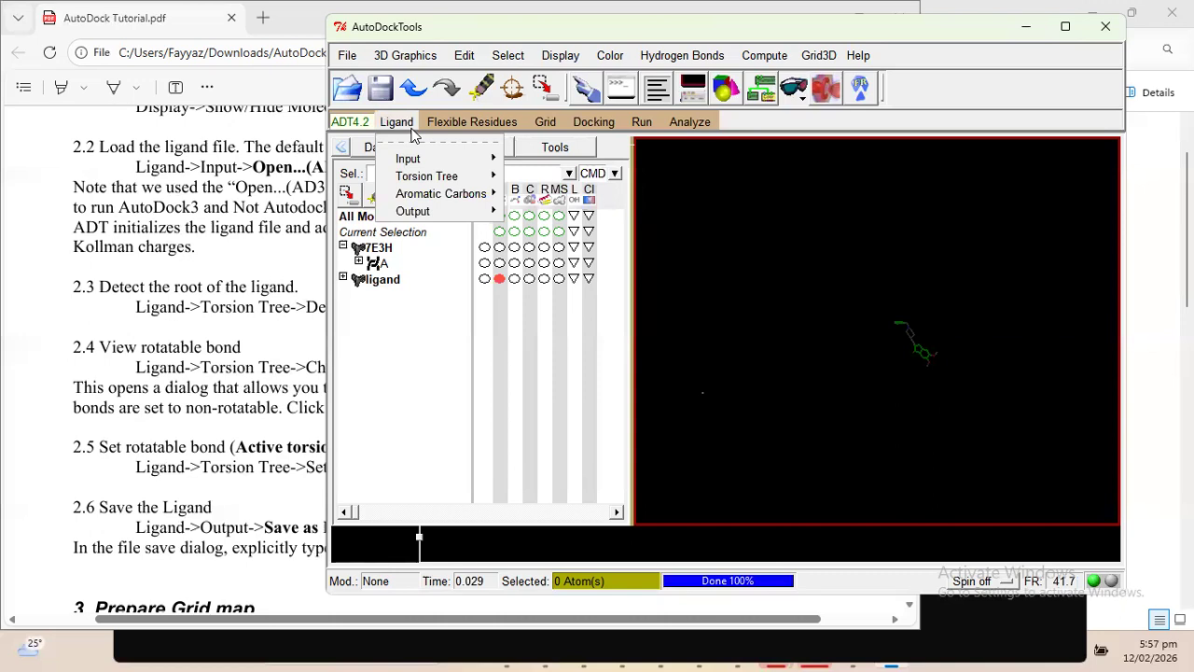
{"action": "mouse_move", "coordinate": [493, 183]}
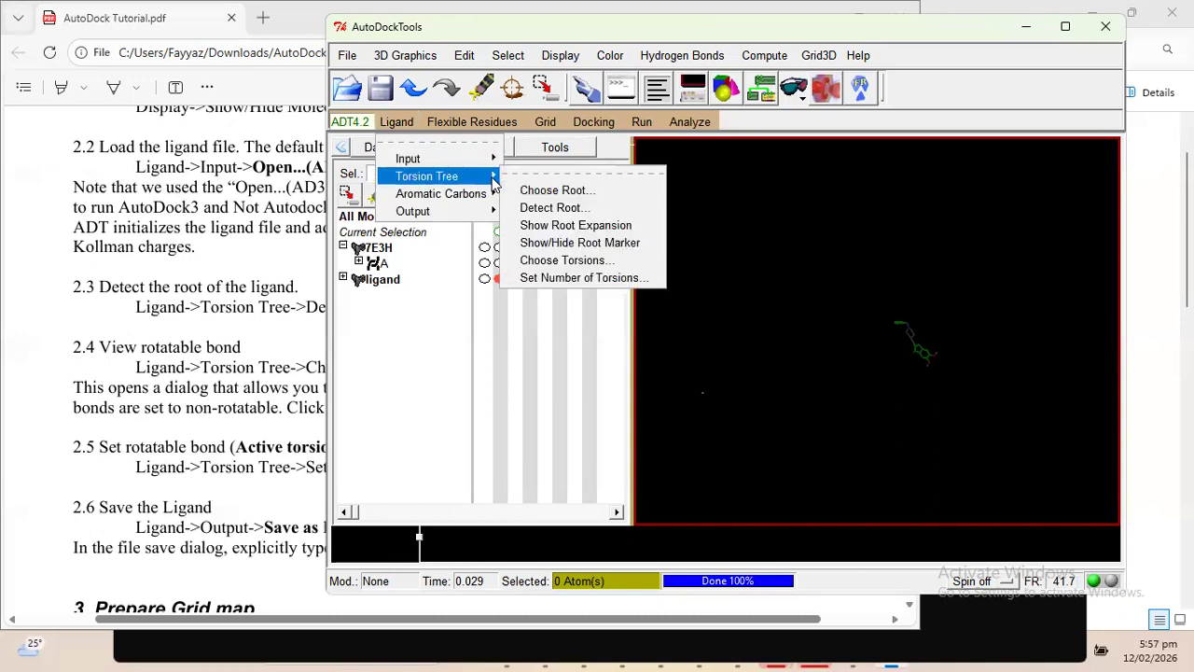
{"action": "left_click", "coordinate": [584, 265]}
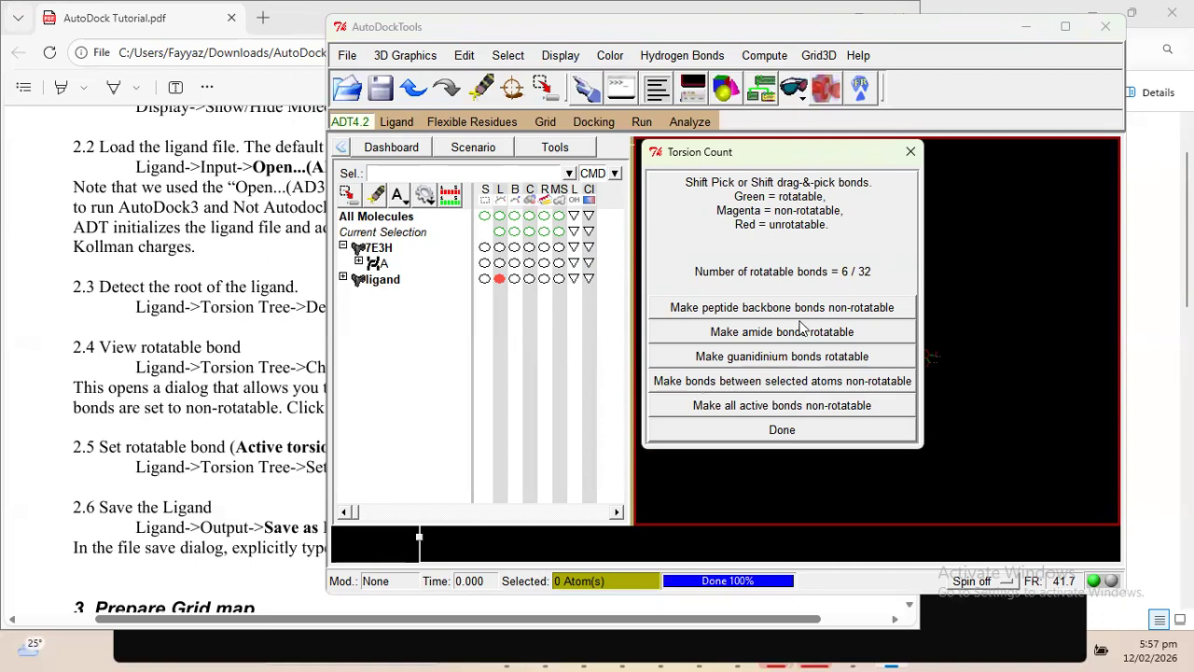
{"action": "left_click", "coordinate": [796, 430]}
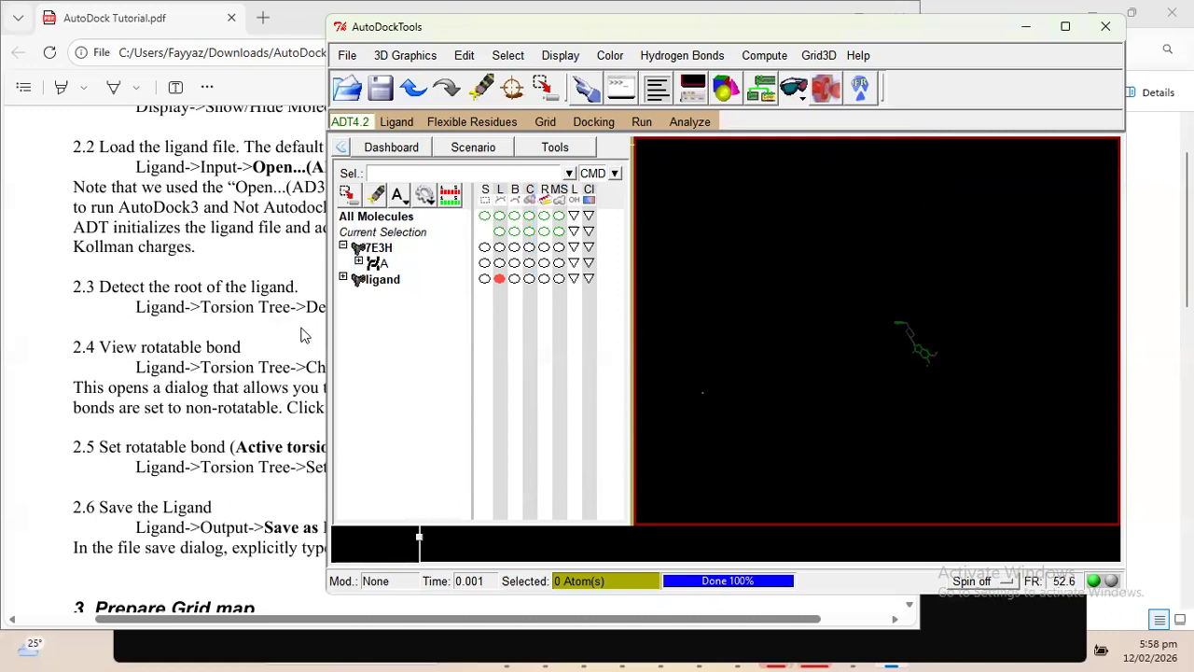
Open the ligand's Set Number of Torsions options, close them and inspect the ligand from several angles
{"action": "left_click", "coordinate": [395, 122]}
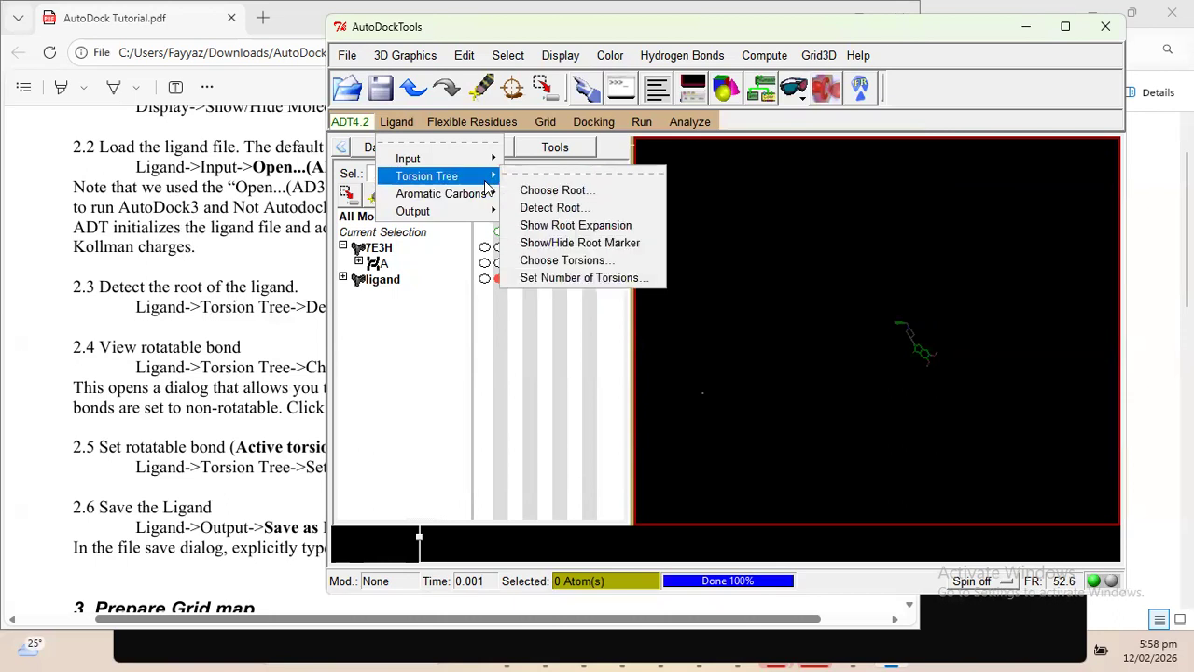
{"action": "left_click", "coordinate": [590, 278]}
{"action": "left_click_drag", "start_coordinate": [81, 20], "coordinate": [714, 215]}
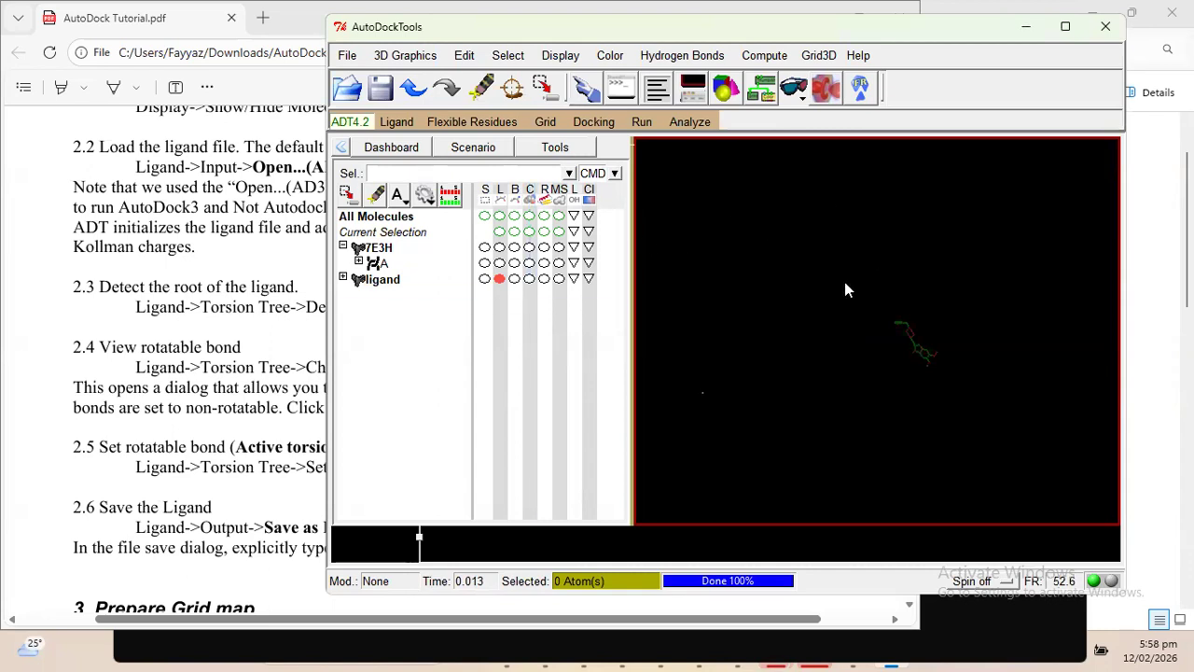
{"action": "left_click_drag", "start_coordinate": [967, 342], "coordinate": [683, 326]}
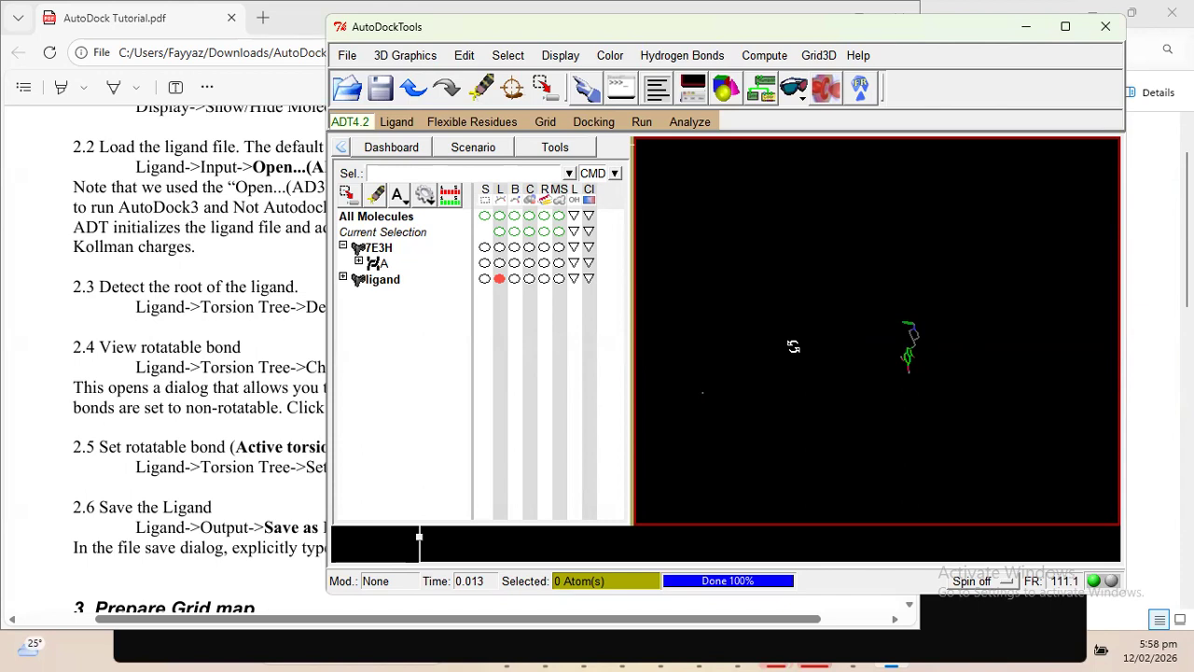
{"action": "left_click_drag", "start_coordinate": [793, 346], "coordinate": [674, 355]}
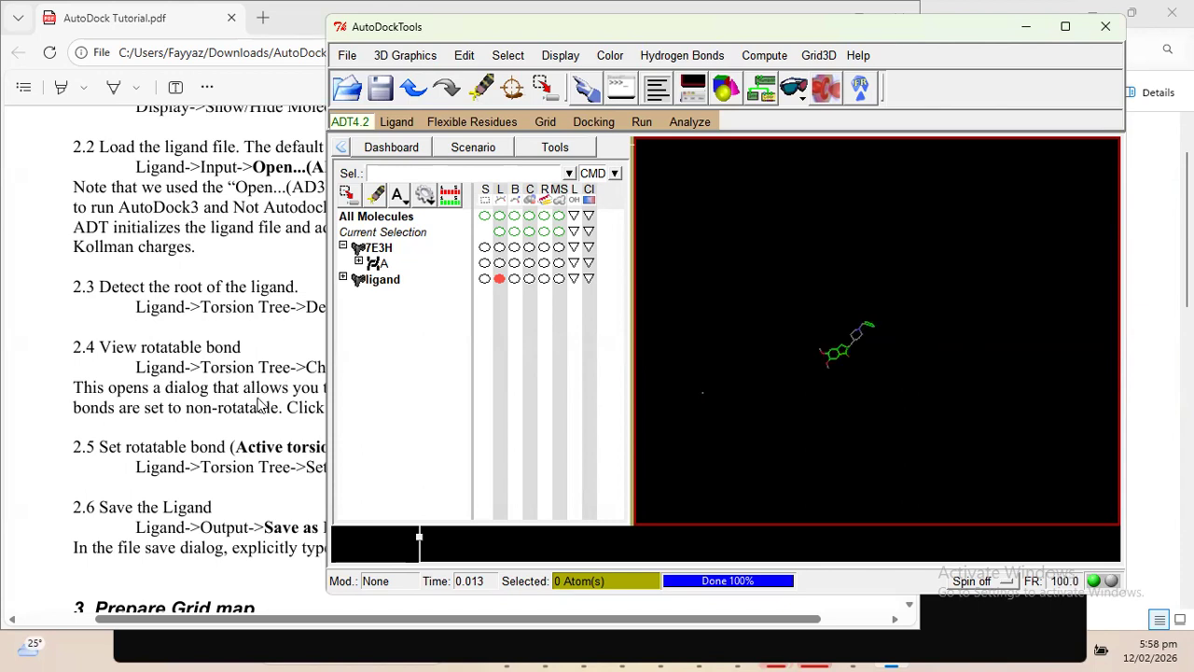
Save the prepared ligand in PDBQT format as ligand in the docking folder, replacing the existing file
{"action": "left_click", "coordinate": [400, 119]}
{"action": "mouse_move", "coordinate": [475, 213]}
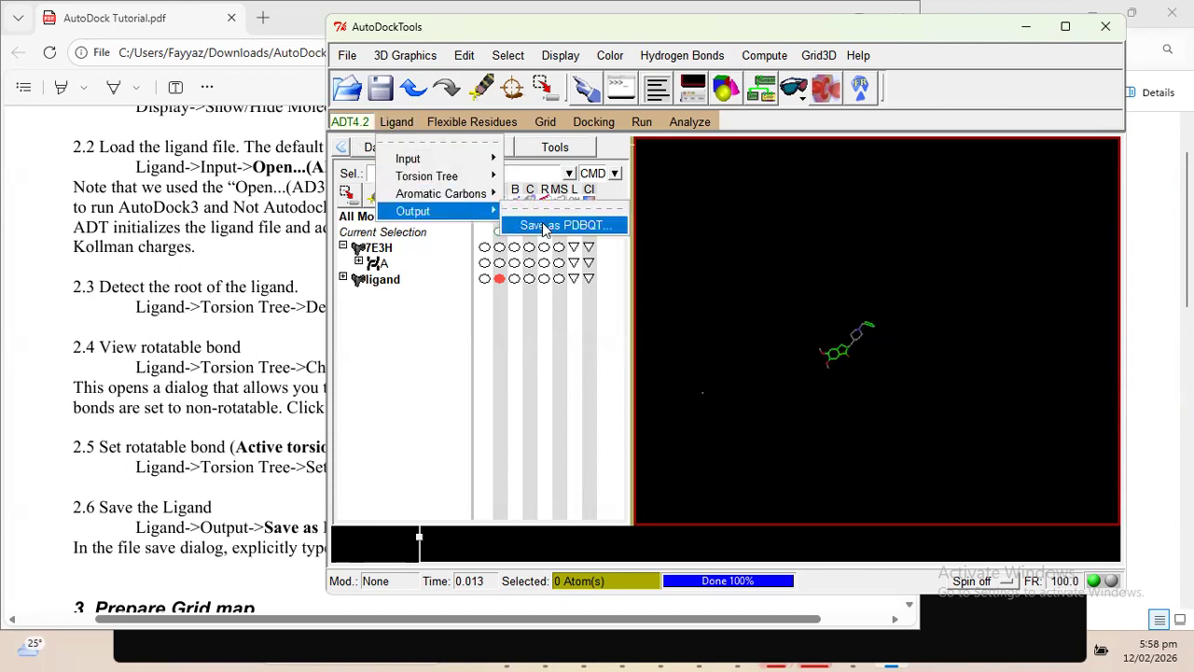
{"action": "left_click", "coordinate": [546, 226]}
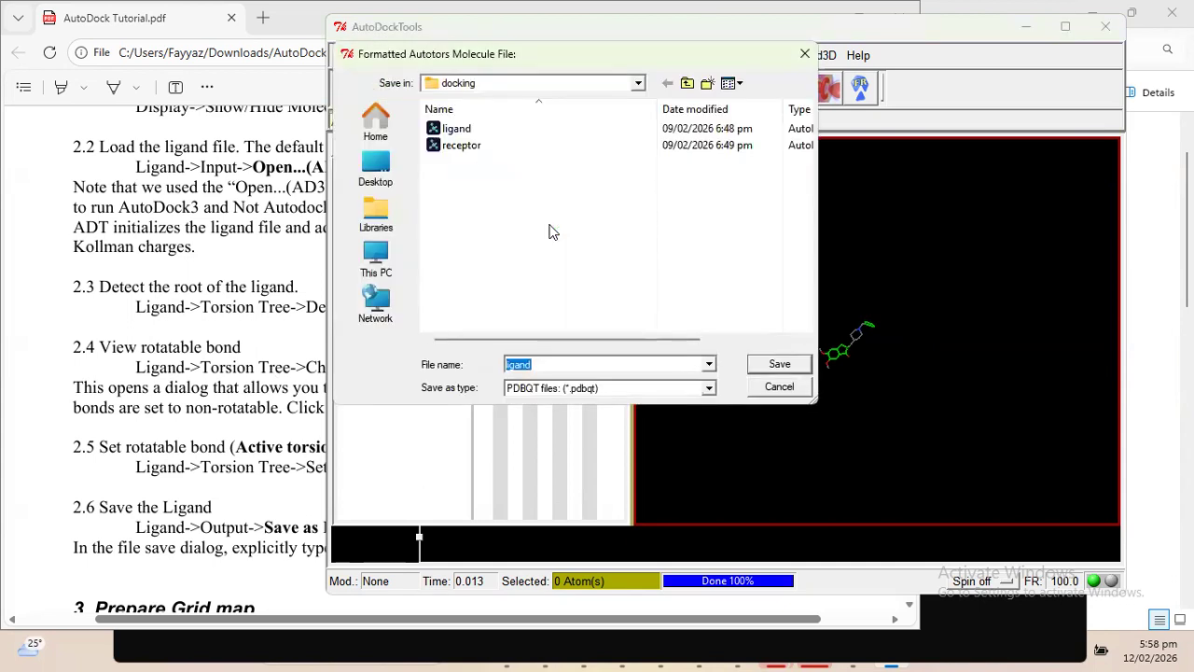
{"action": "left_click", "coordinate": [756, 366]}
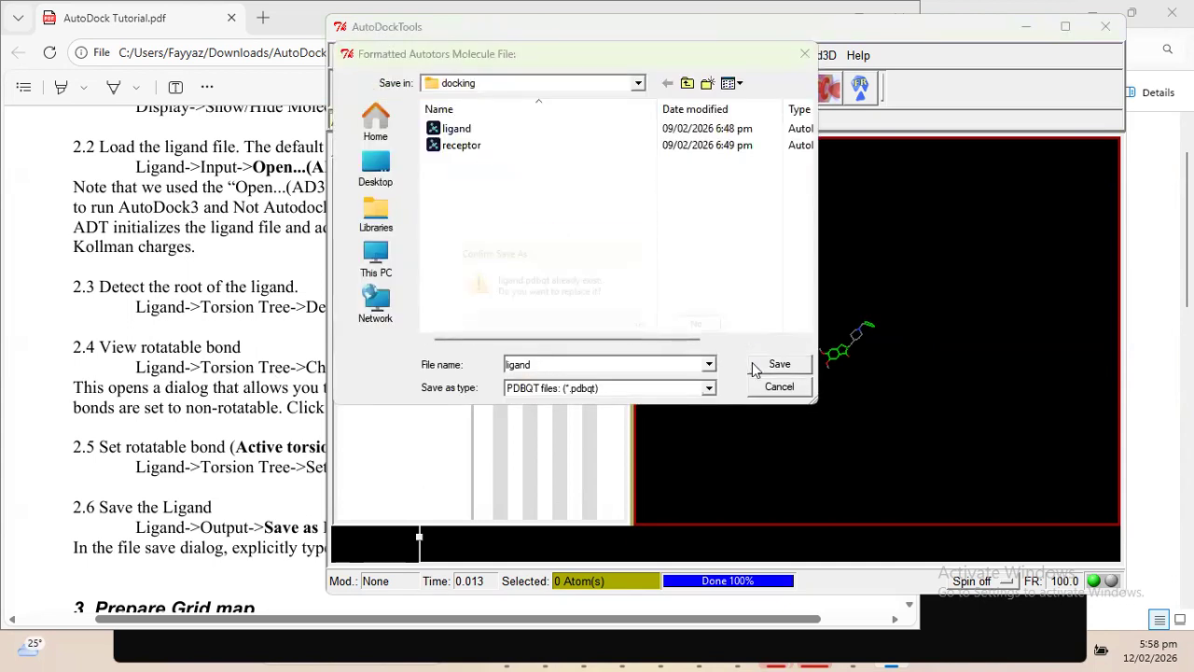
{"action": "left_click", "coordinate": [651, 330]}
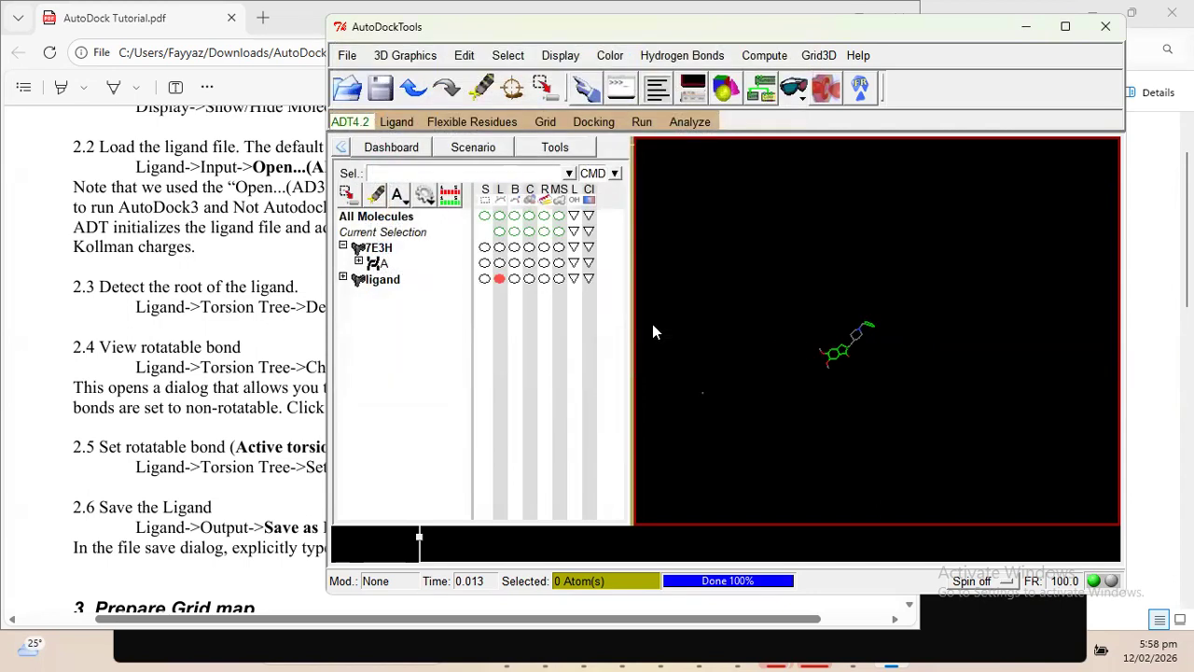
Read the tutorial's section 3 on preparing the grid map and look over the Flexible Residues commands
{"action": "scroll", "coordinate": [277, 386], "scroll_direction": "down", "scroll_amount": 5}
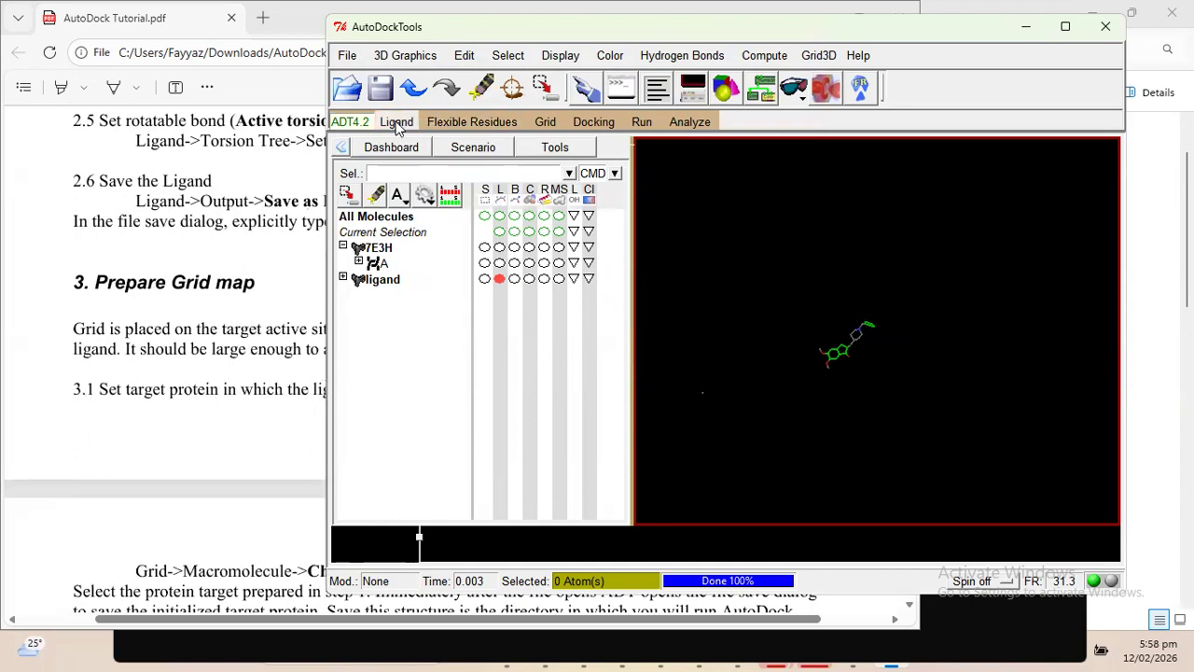
{"action": "left_click", "coordinate": [459, 124]}
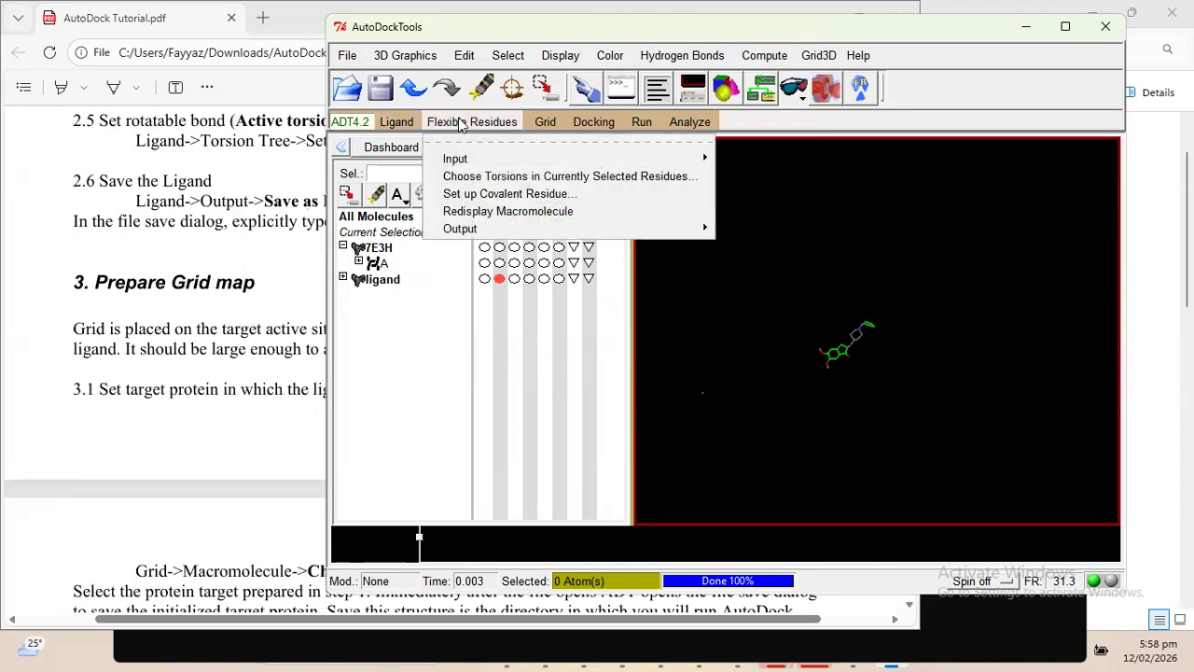
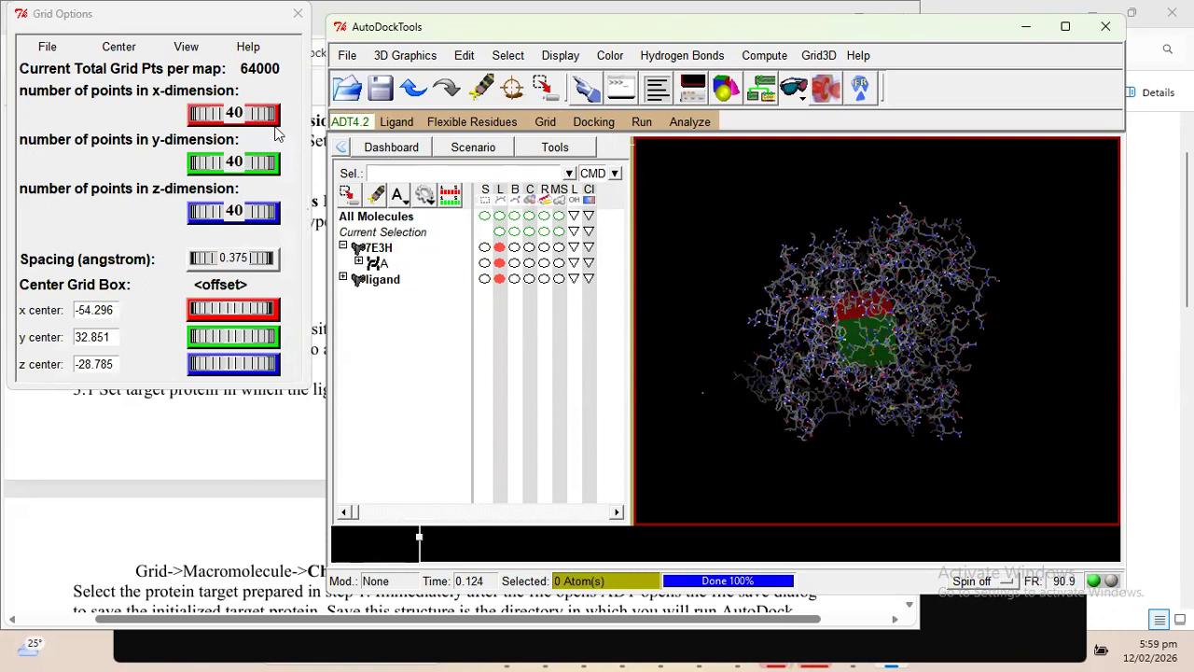
Set the grid box's number of points in the x-dimension to 82
{"action": "left_click_drag", "start_coordinate": [260, 117], "coordinate": [365, 132]}
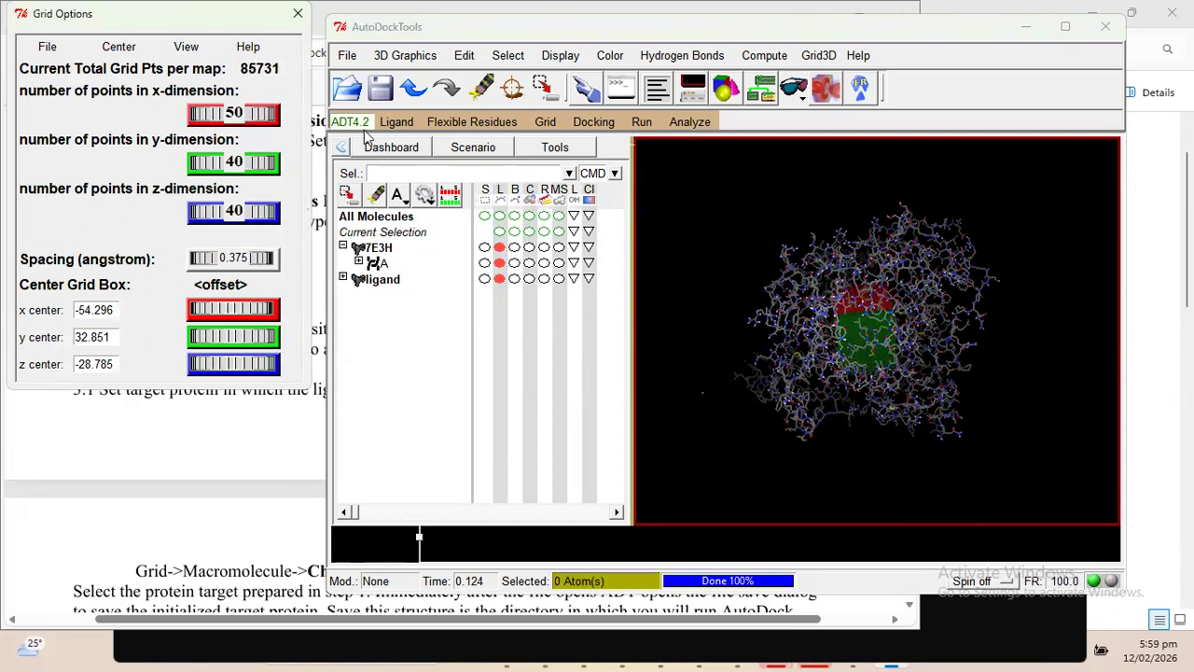
{"action": "left_click_drag", "start_coordinate": [201, 113], "coordinate": [300, 128]}
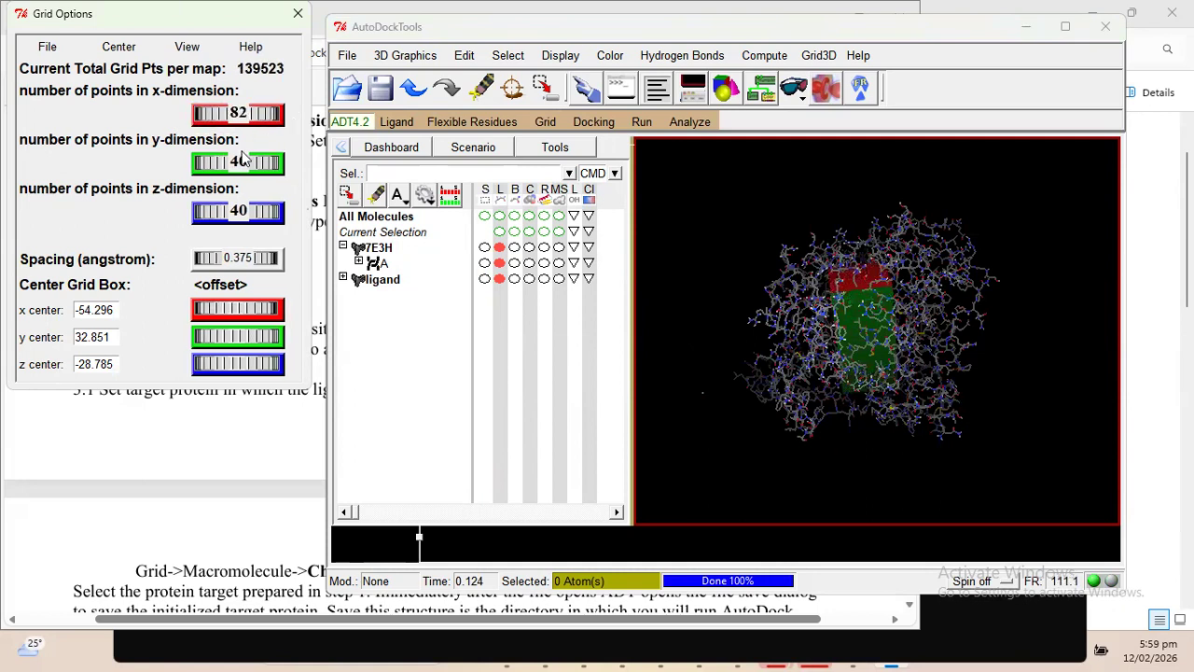
Set the grid box's number of points to 126 in the x, y and z dimensions and close the grid options, saving the current settings
{"action": "left_click_drag", "start_coordinate": [215, 160], "coordinate": [280, 168]}
{"action": "left_click_drag", "start_coordinate": [207, 211], "coordinate": [254, 213]}
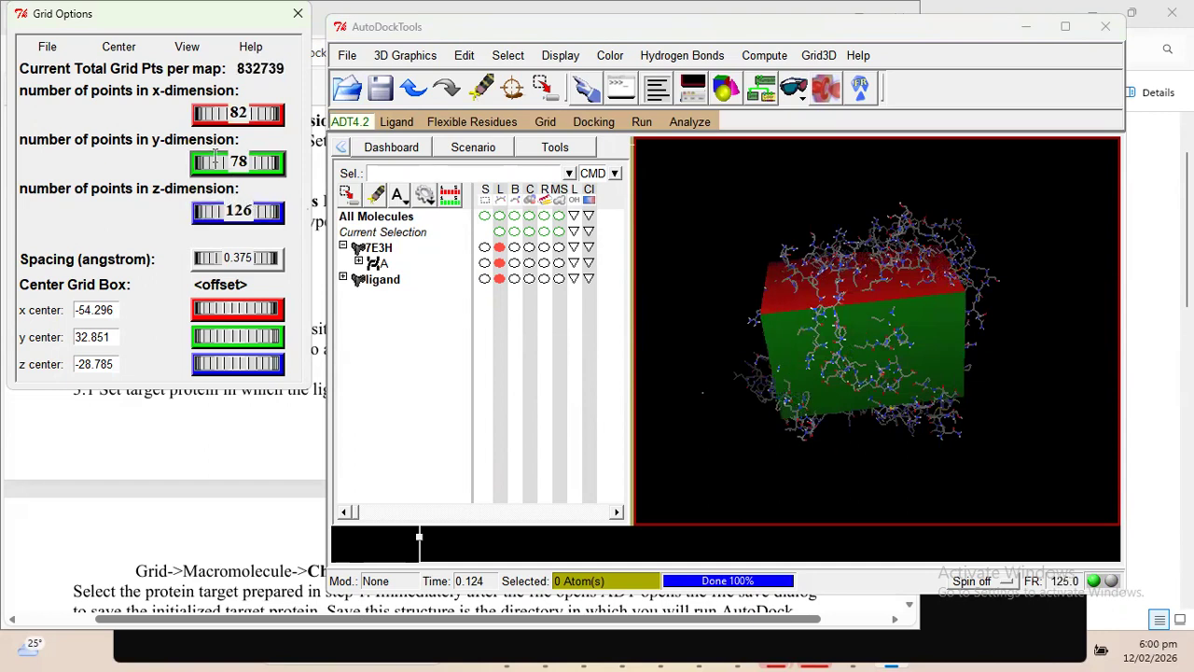
{"action": "left_click_drag", "start_coordinate": [216, 157], "coordinate": [278, 164]}
{"action": "left_click_drag", "start_coordinate": [242, 112], "coordinate": [324, 121]}
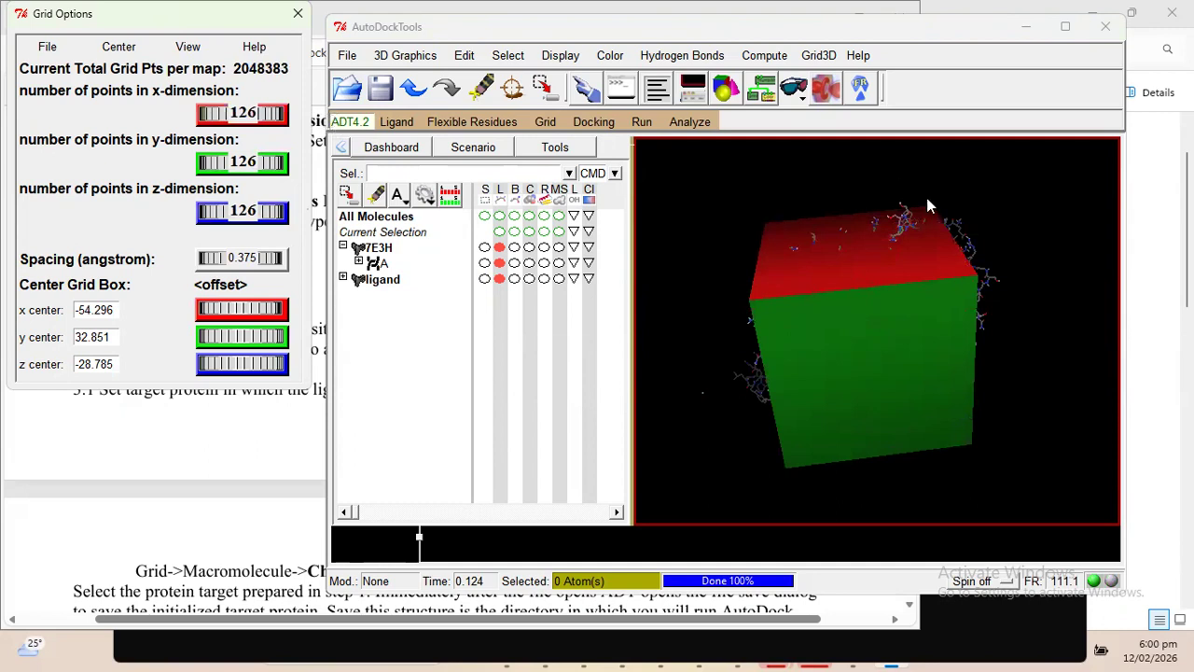
{"action": "left_click_drag", "start_coordinate": [1046, 239], "coordinate": [901, 307]}
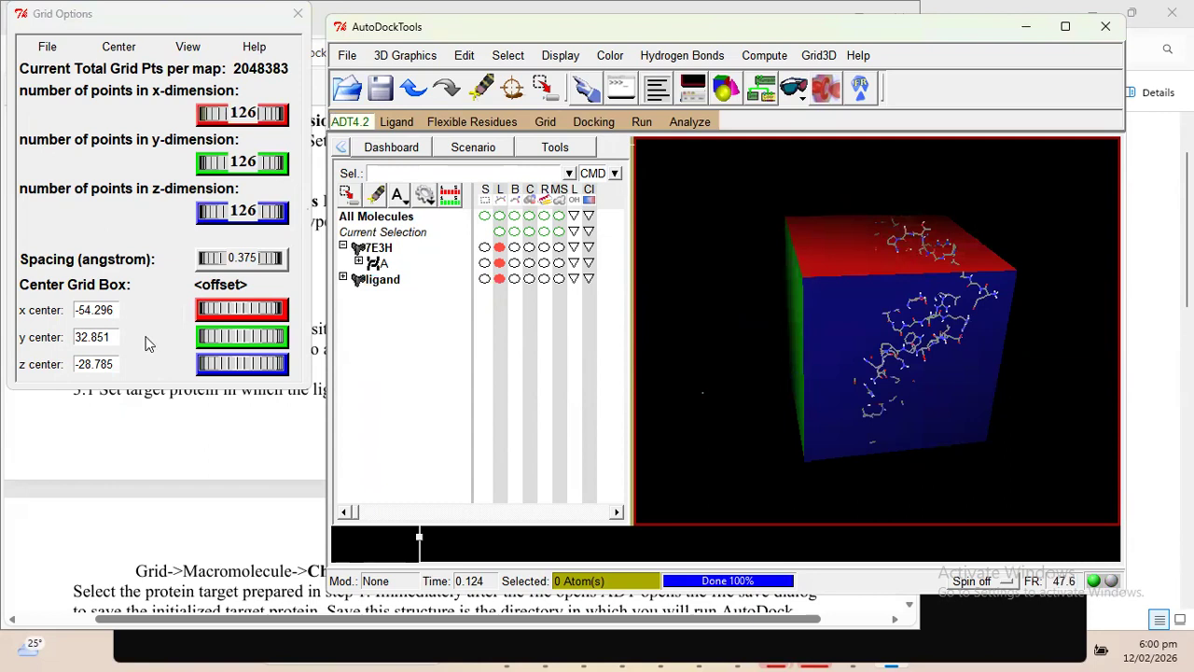
{"action": "left_click", "coordinate": [47, 46]}
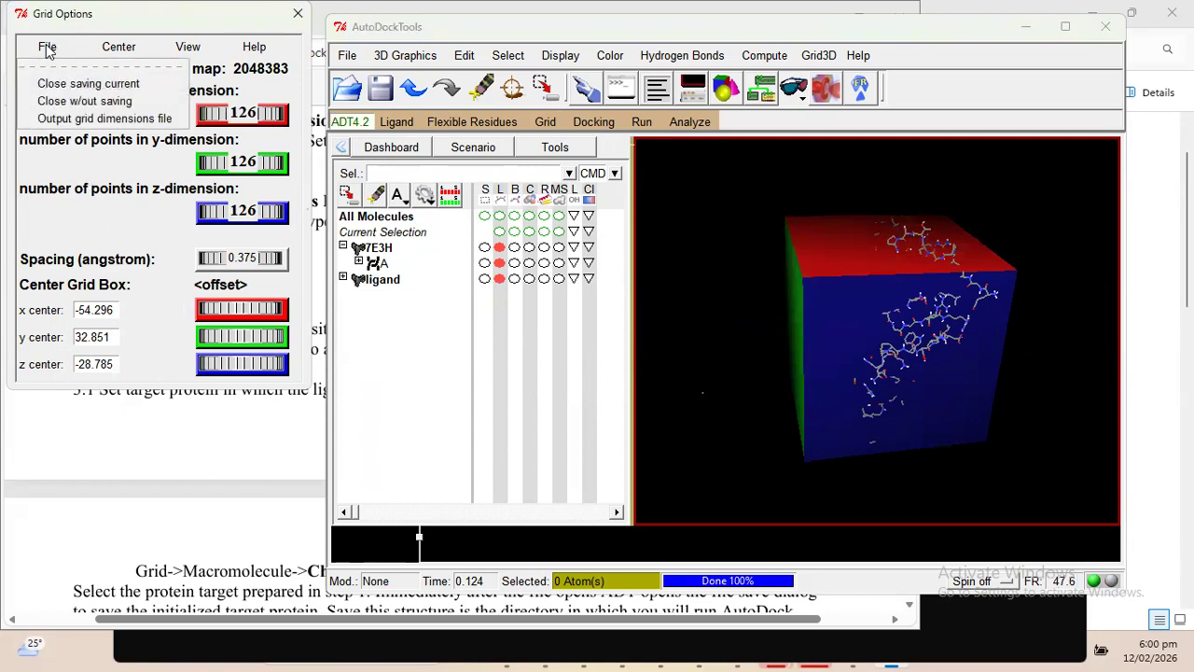
{"action": "left_click", "coordinate": [100, 88]}
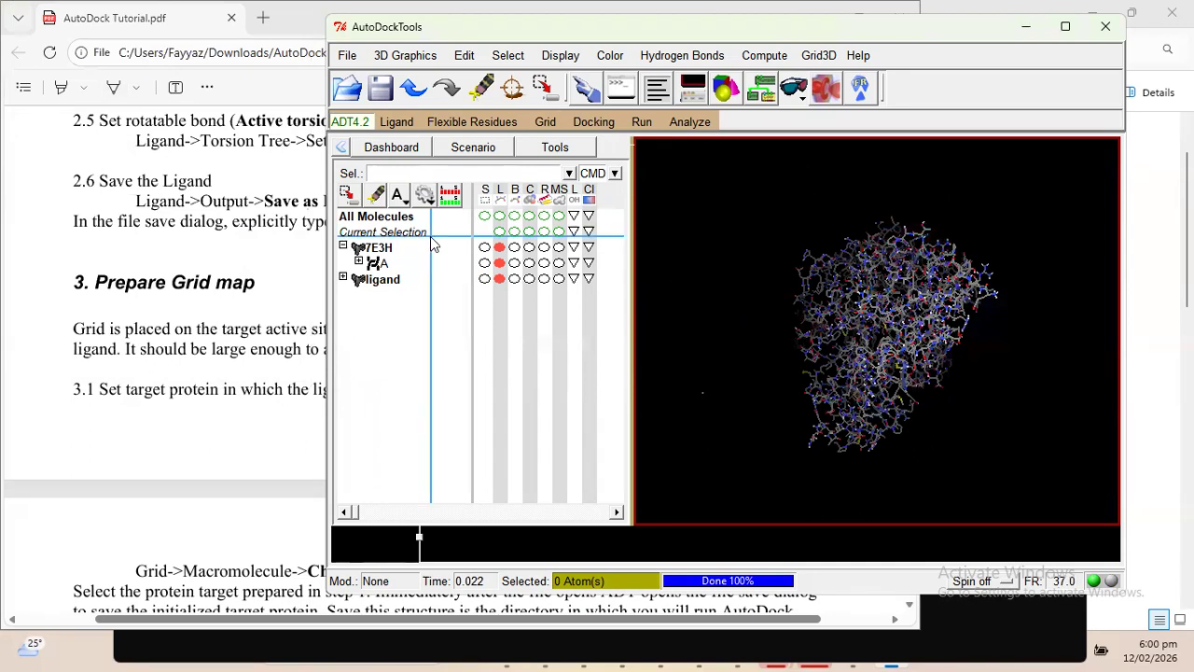
{"action": "left_click", "coordinate": [545, 121]}
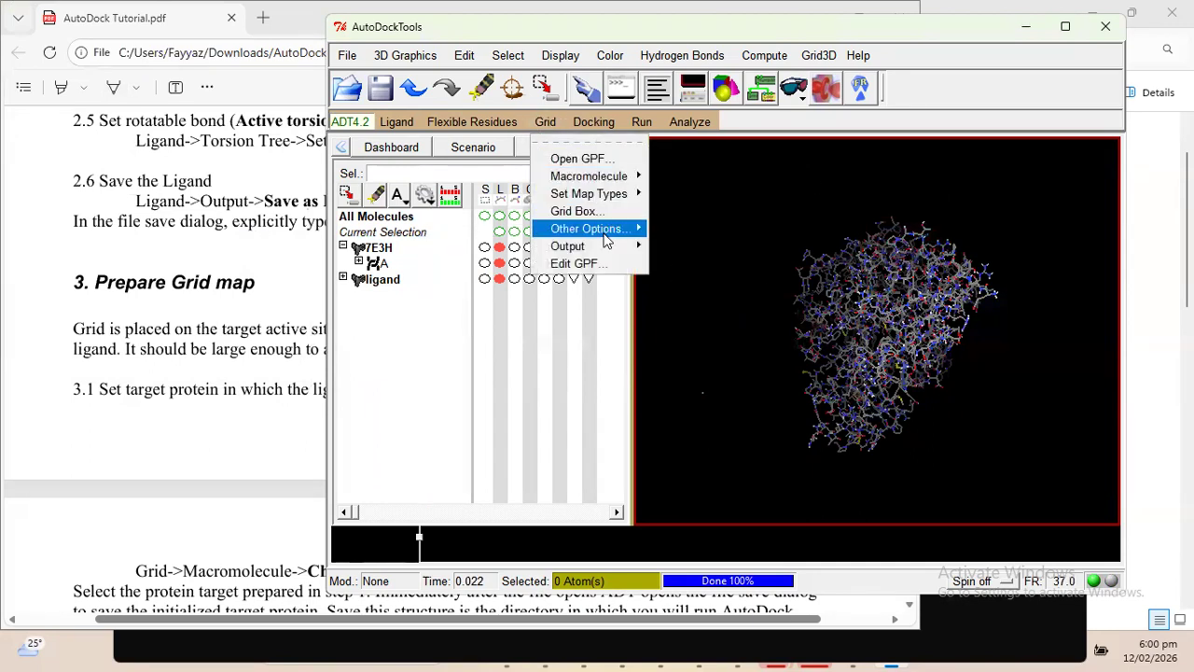
{"action": "mouse_move", "coordinate": [606, 240]}
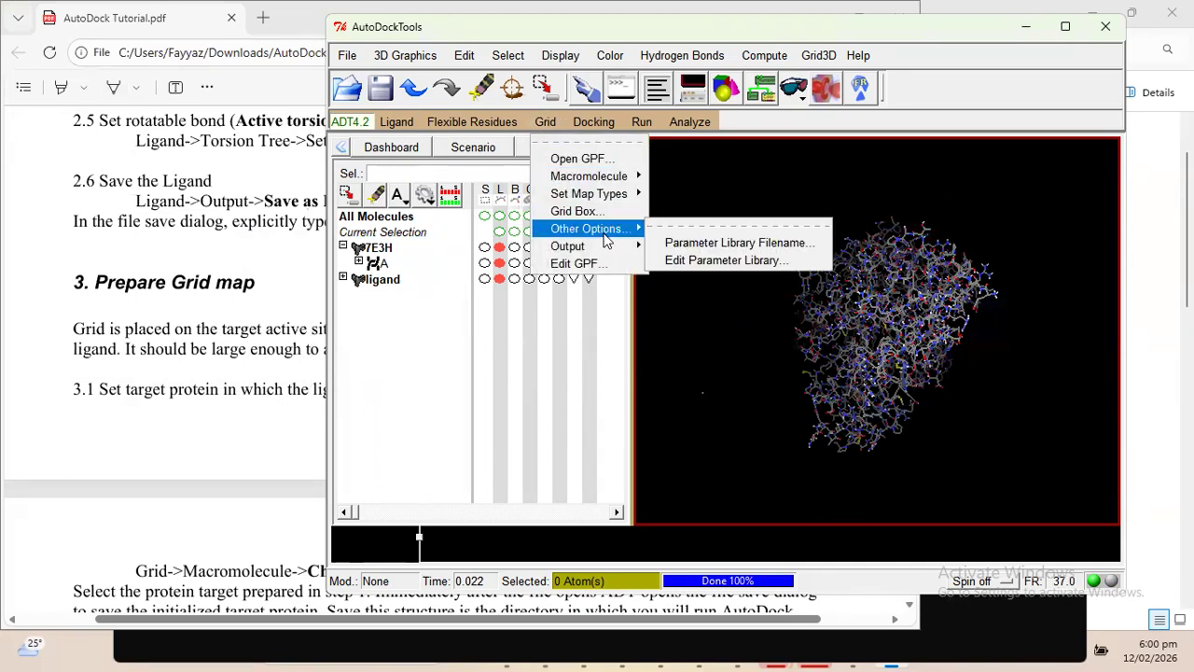
{"action": "left_click", "coordinate": [742, 244]}
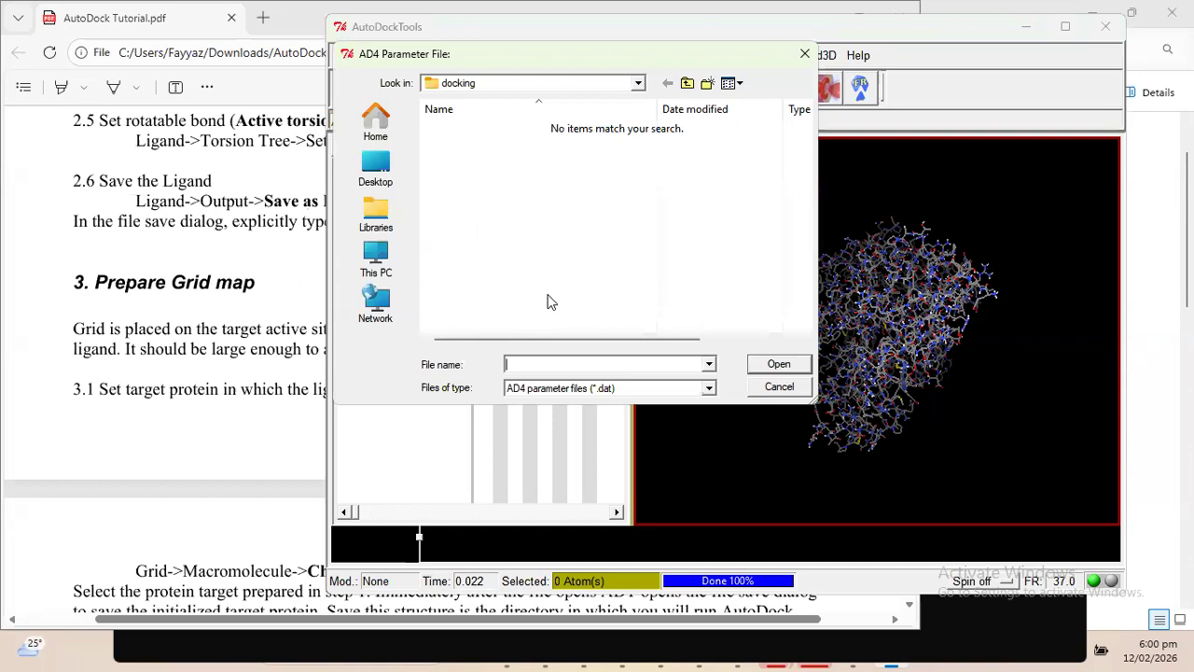
{"action": "type", "text": "123"}
{"action": "left_click", "coordinate": [780, 386]}
{"action": "left_click", "coordinate": [540, 122]}
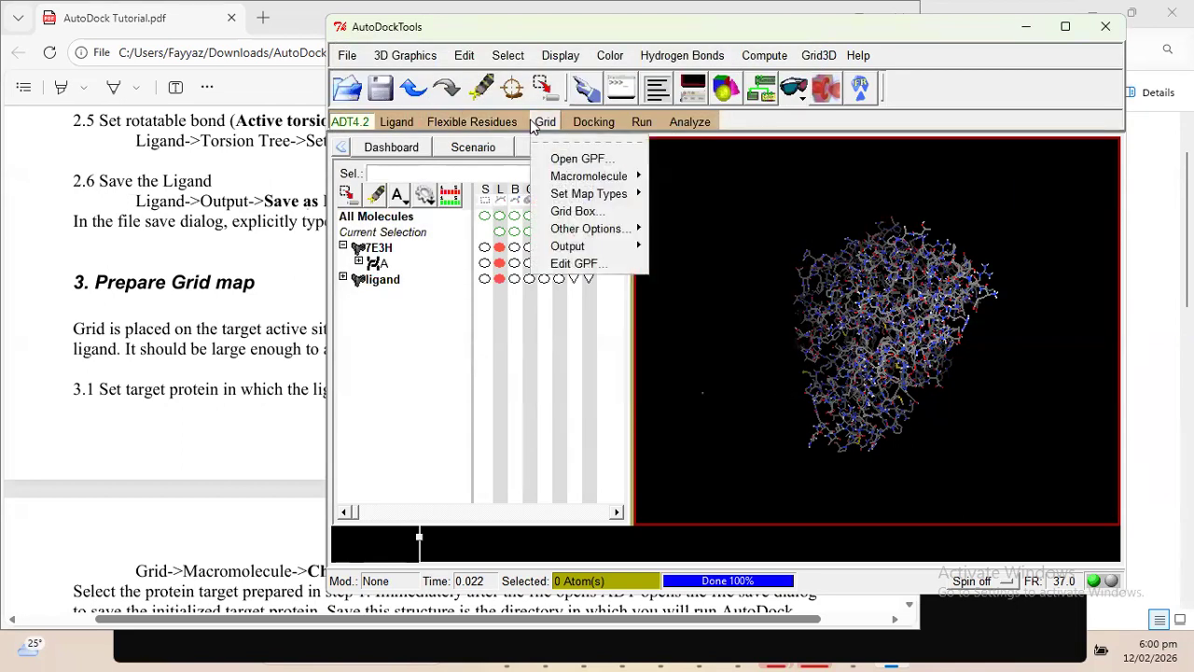
{"action": "mouse_move", "coordinate": [603, 235]}
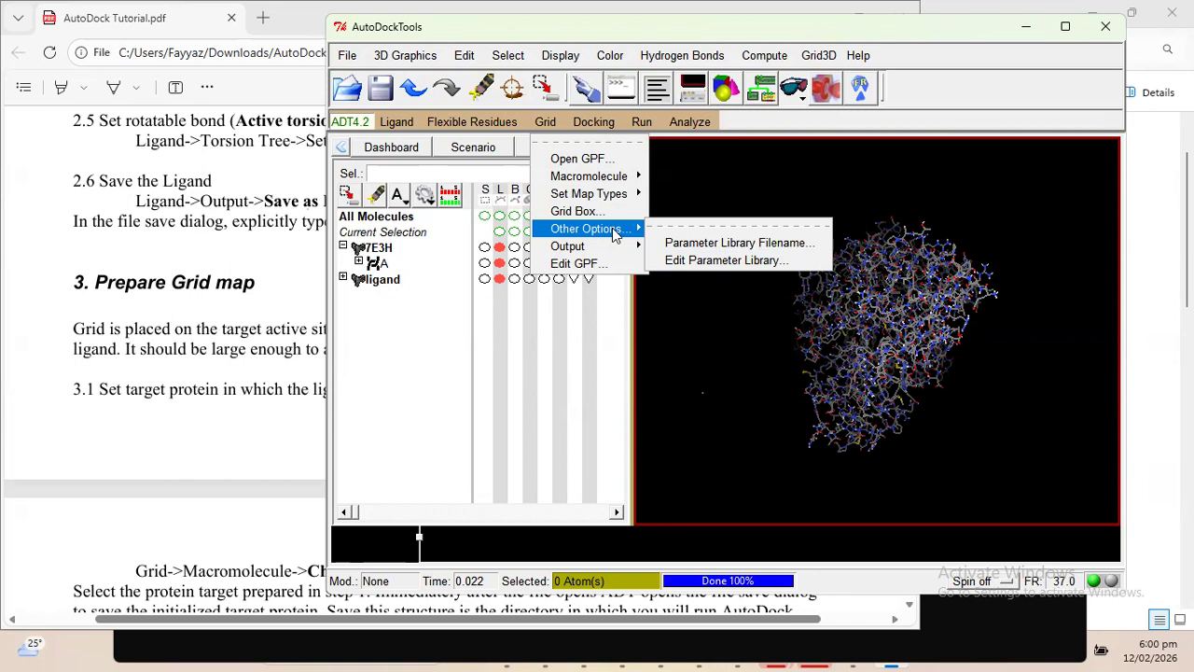
{"action": "left_click", "coordinate": [615, 234]}
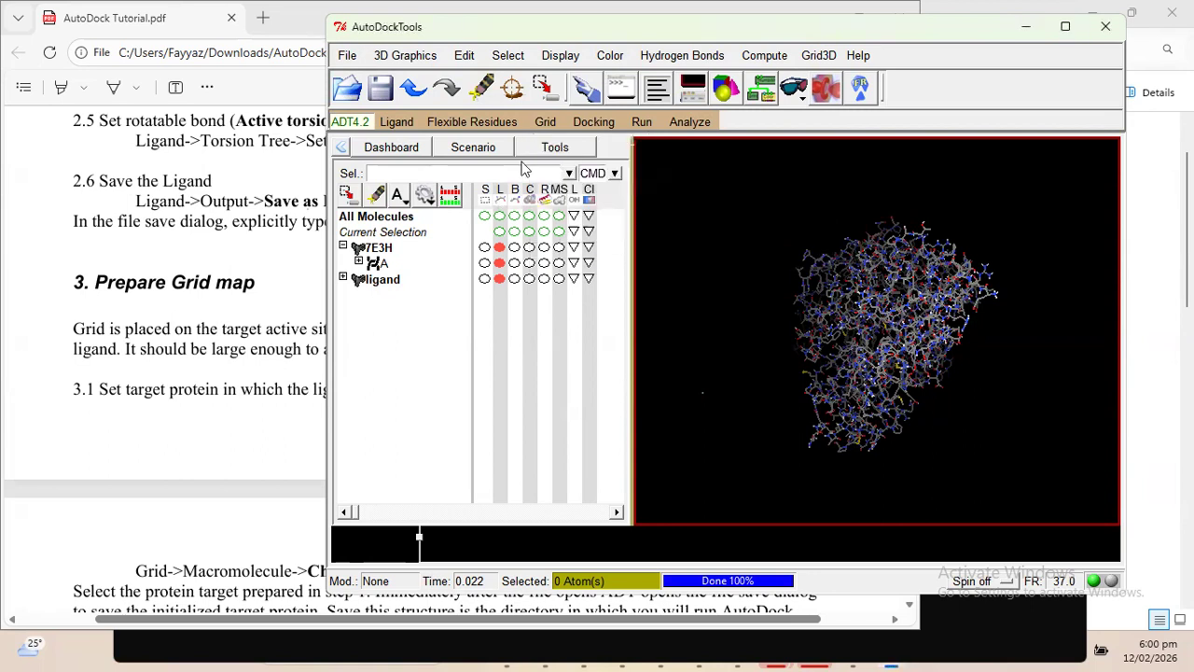
Save the grid parameter file as grid.gpf in the docking folder, replacing the existing file
{"action": "left_click", "coordinate": [552, 122]}
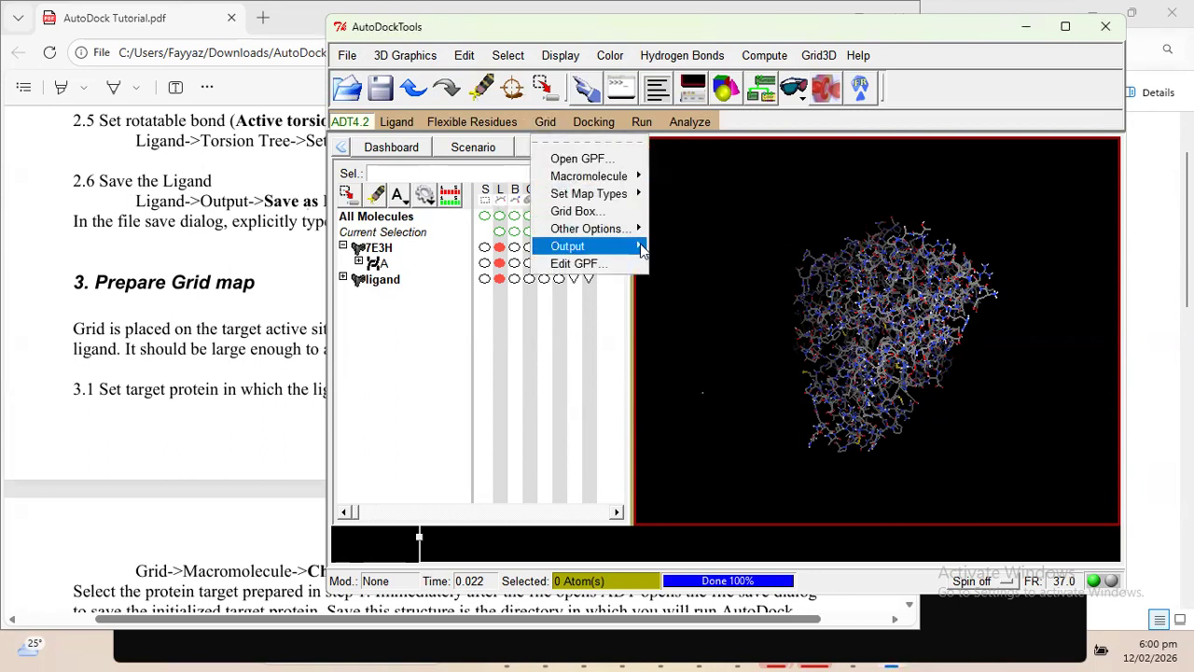
{"action": "mouse_move", "coordinate": [640, 247]}
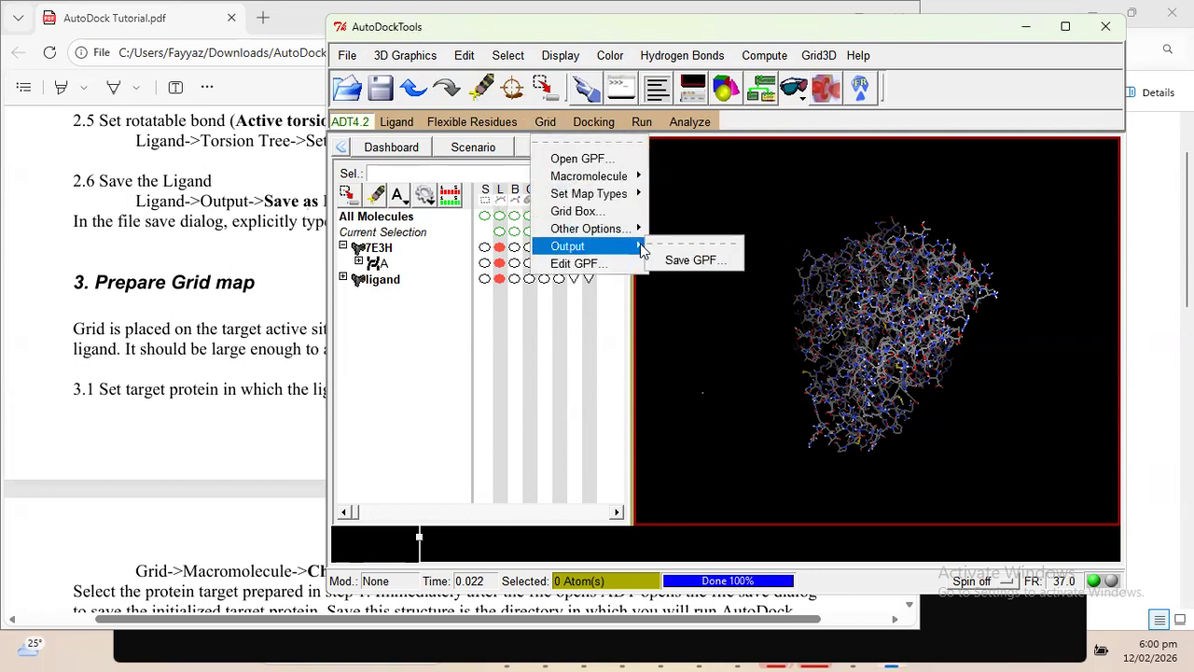
{"action": "left_click", "coordinate": [695, 260]}
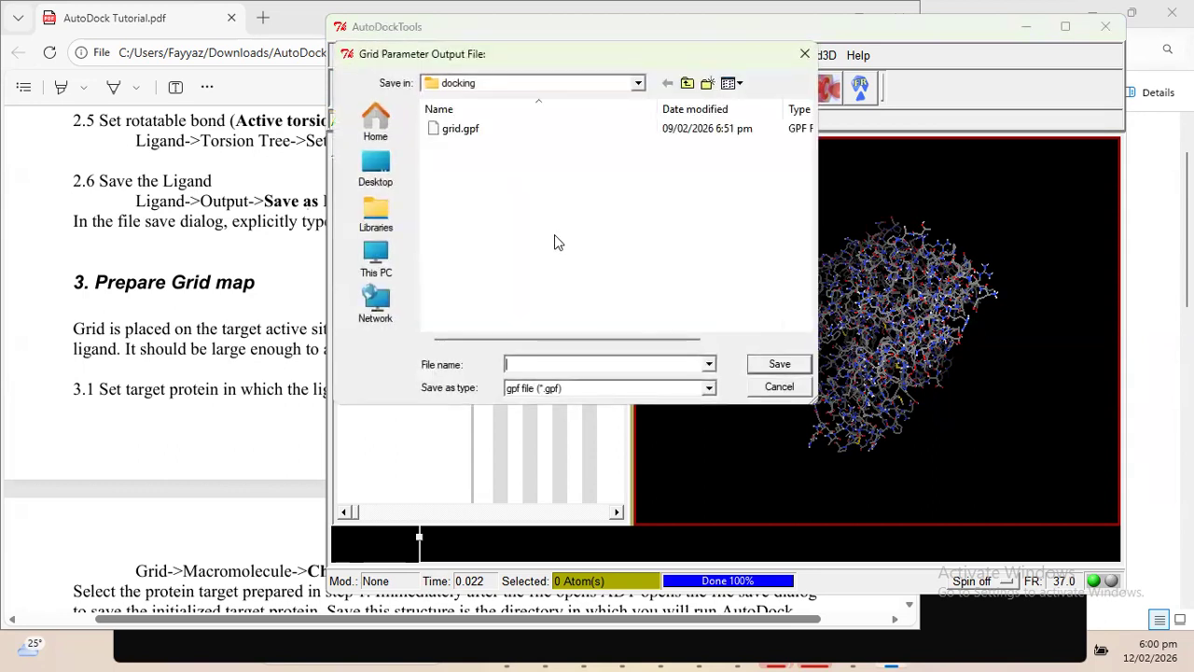
{"action": "left_click", "coordinate": [466, 131]}
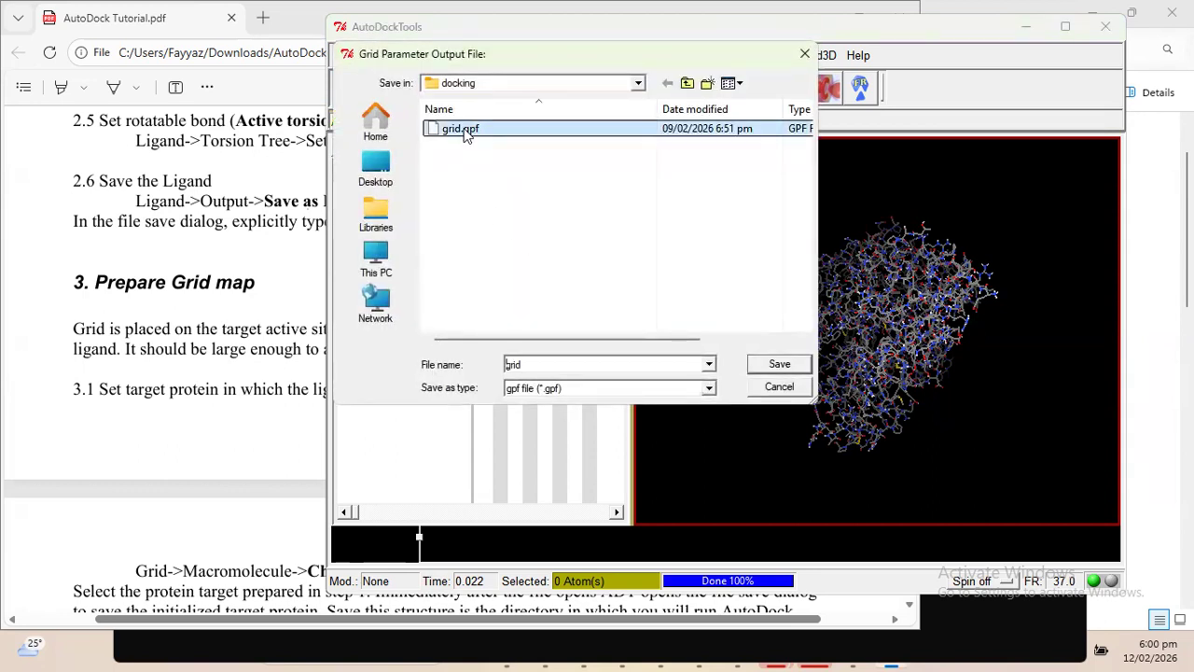
{"action": "left_click", "coordinate": [774, 366]}
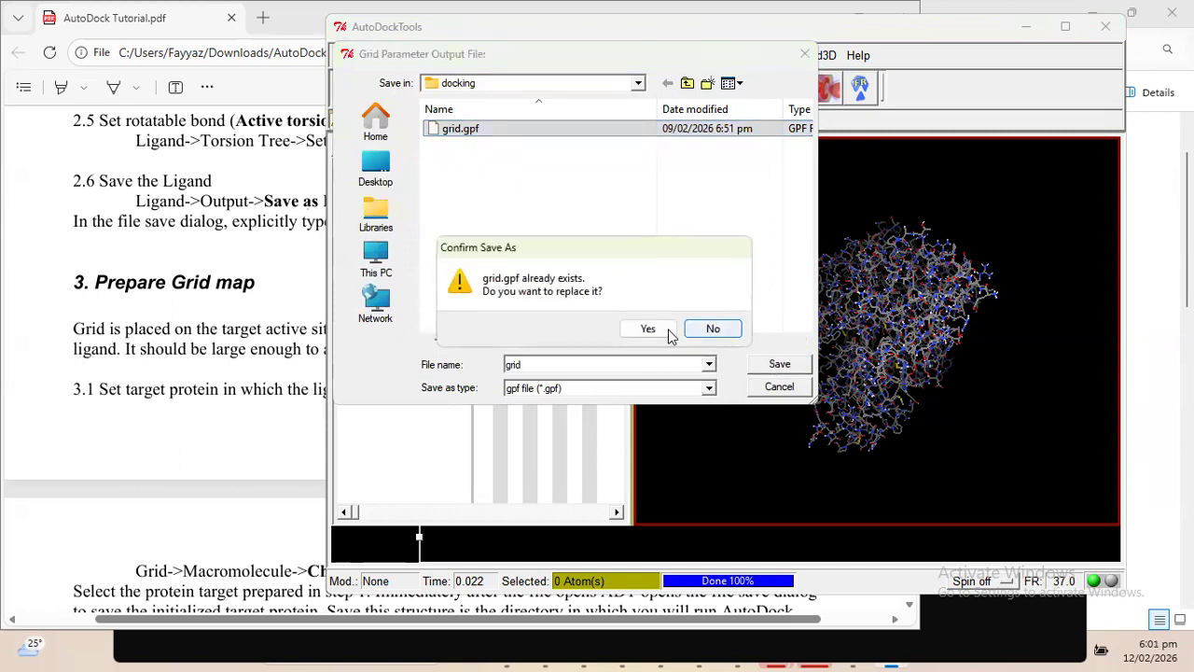
{"action": "left_click", "coordinate": [654, 331]}
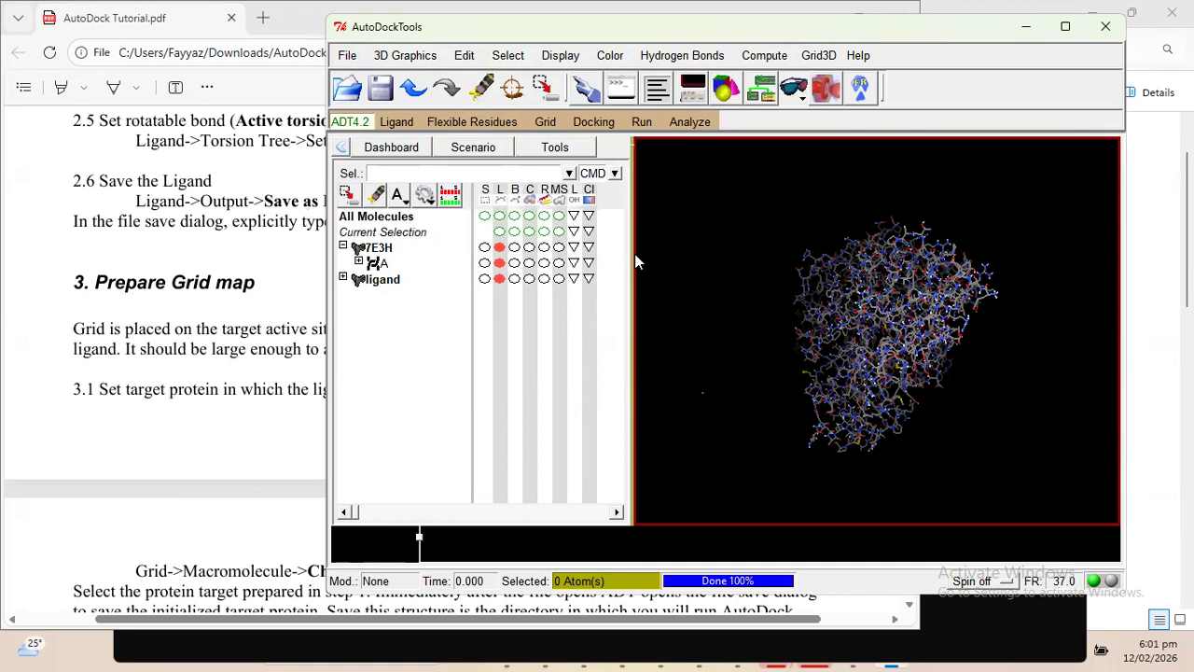
Open the saved grid.gpf in the GPF editor, review its grid points and map entries, and close it
{"action": "left_click", "coordinate": [545, 125]}
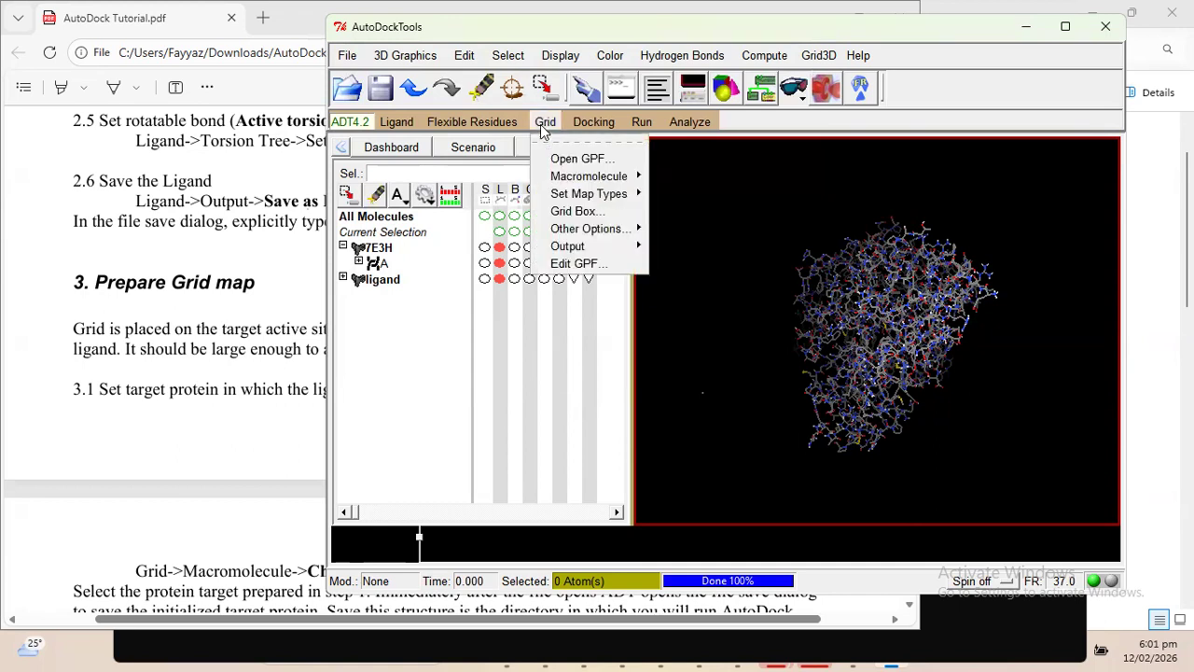
{"action": "left_click", "coordinate": [611, 264]}
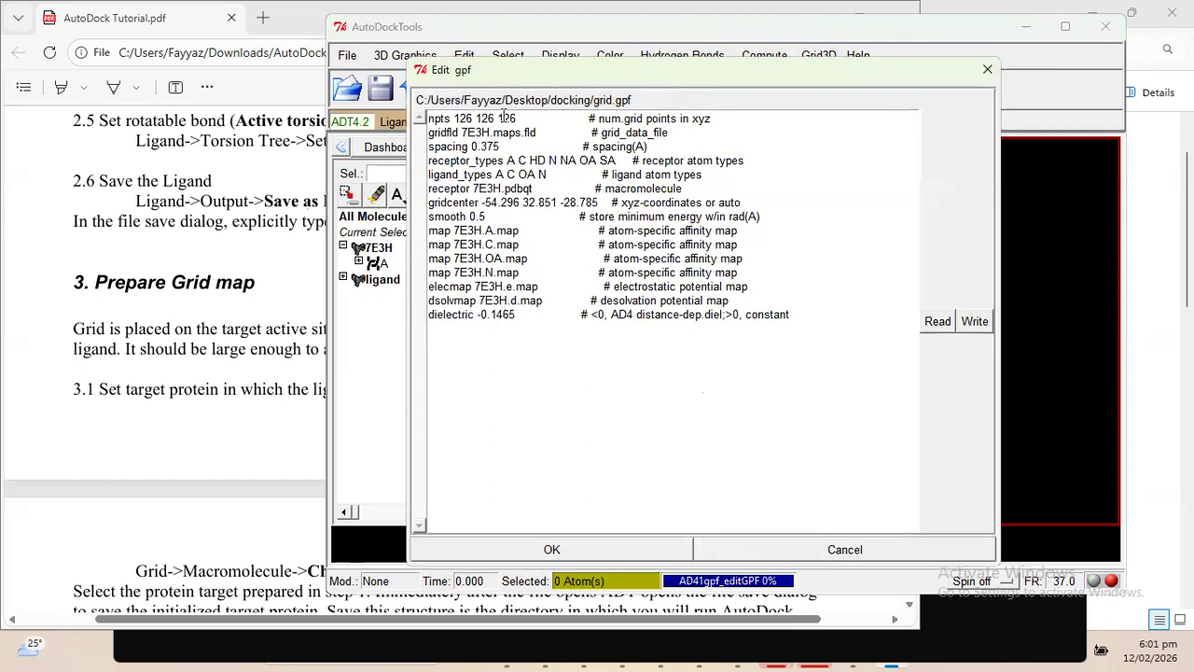
{"action": "mouse_move", "coordinate": [459, 118]}
{"action": "left_mouse_down"}
{"action": "mouse_move", "coordinate": [530, 118]}
{"action": "mouse_move", "coordinate": [477, 132]}
{"action": "left_mouse_up"}
{"action": "left_click", "coordinate": [477, 131]}
{"action": "left_click_drag", "start_coordinate": [455, 230], "coordinate": [520, 300]}
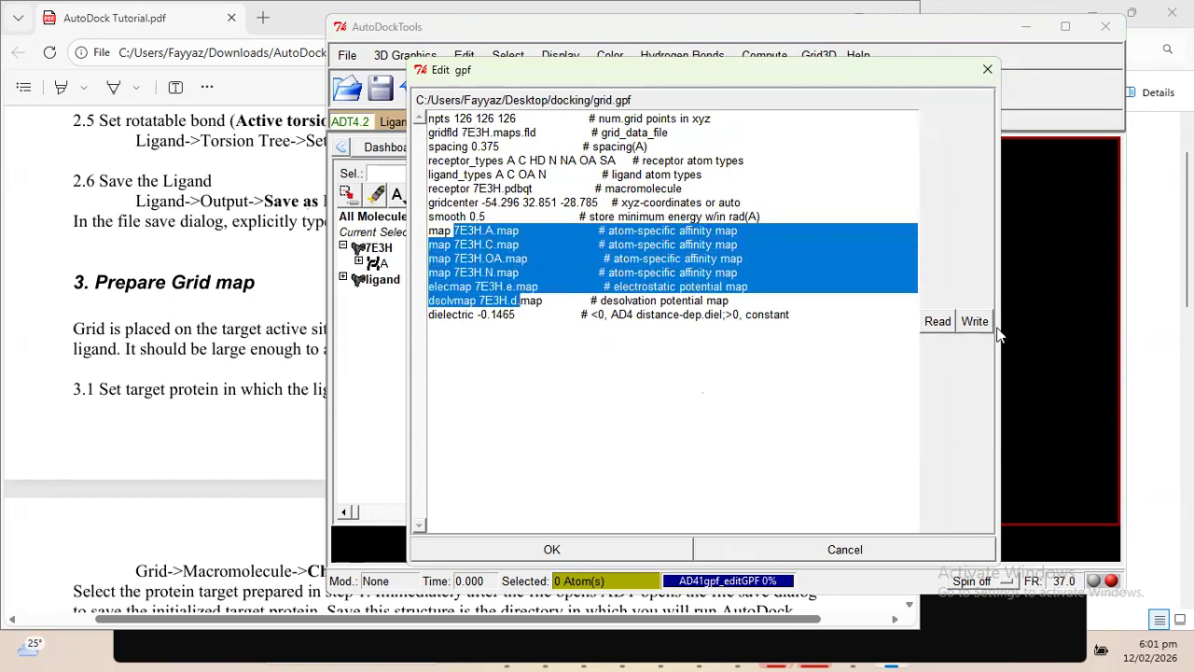
{"action": "left_click", "coordinate": [541, 268]}
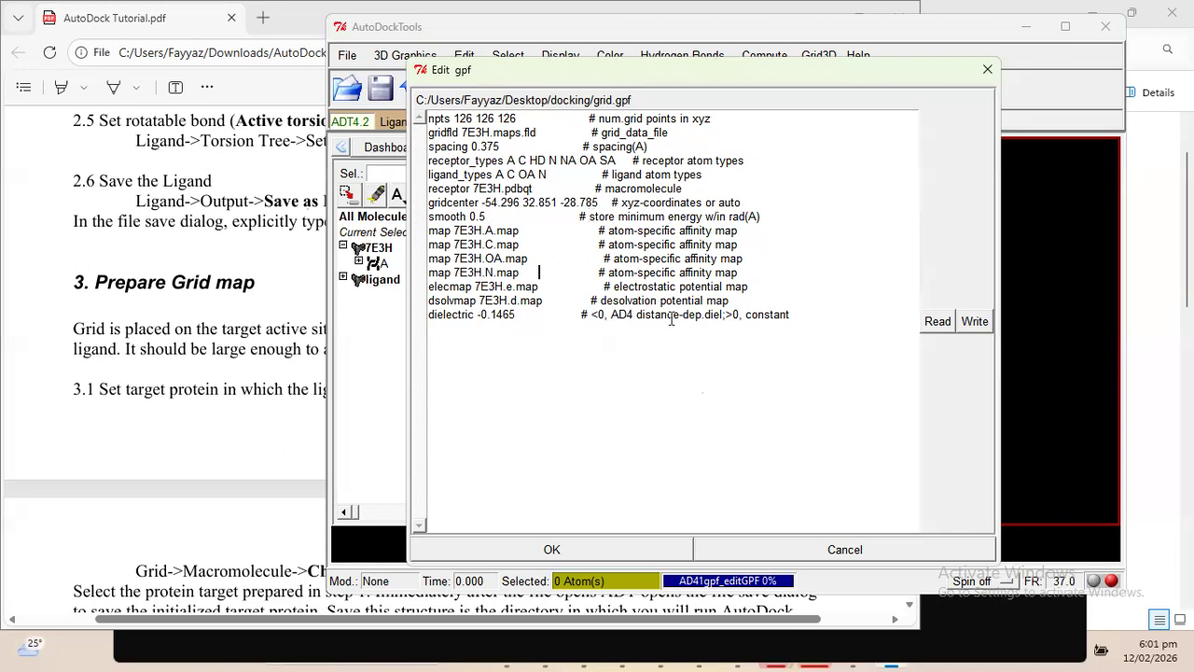
{"action": "left_click", "coordinate": [490, 331]}
{"action": "left_click", "coordinate": [611, 548]}
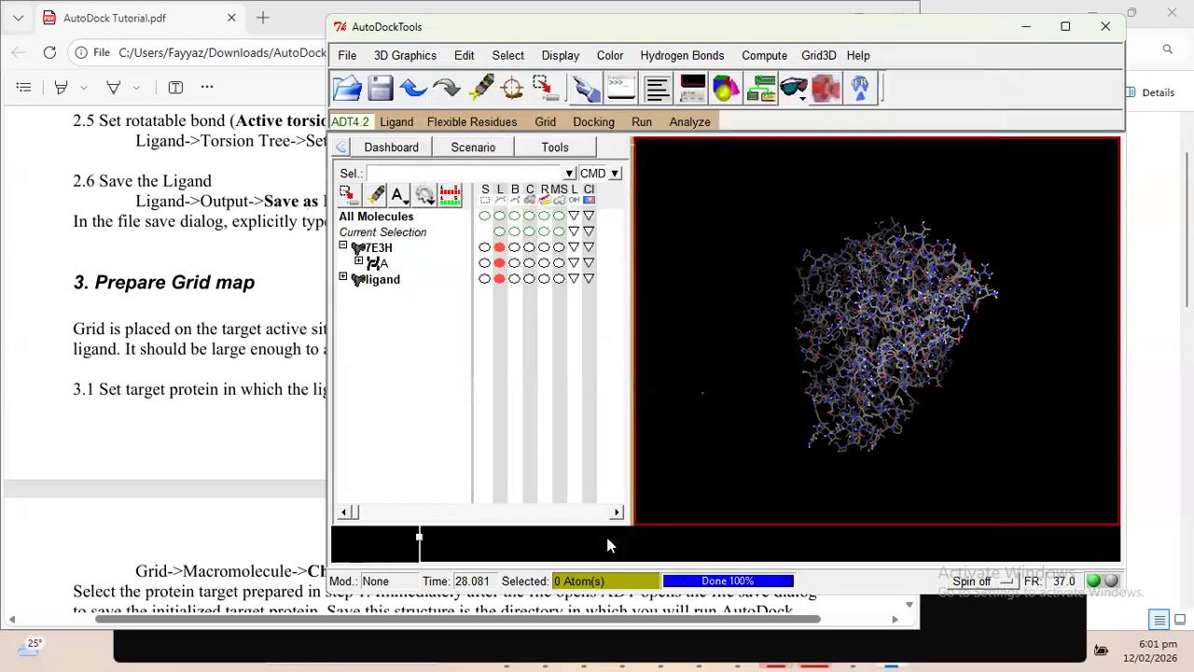
Open the Run AutoGrid settings and check the docking folder in File Explorer for the autogrid4 program
{"action": "left_click", "coordinate": [545, 122]}
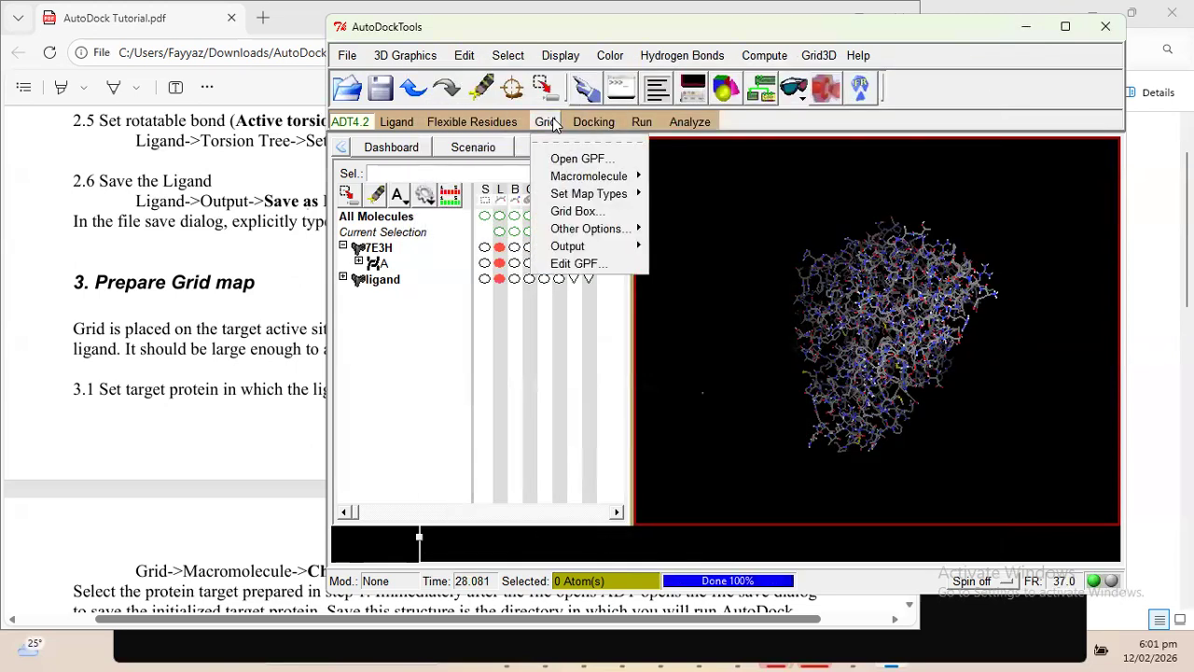
{"action": "left_click", "coordinate": [642, 122]}
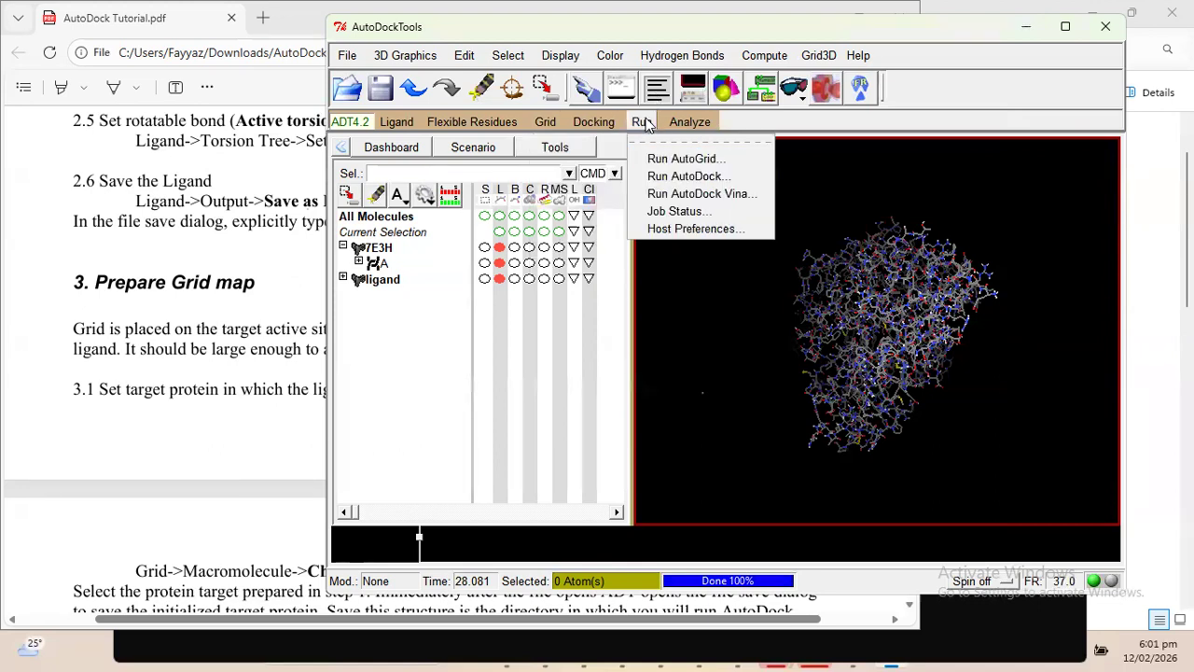
{"action": "left_click", "coordinate": [691, 159]}
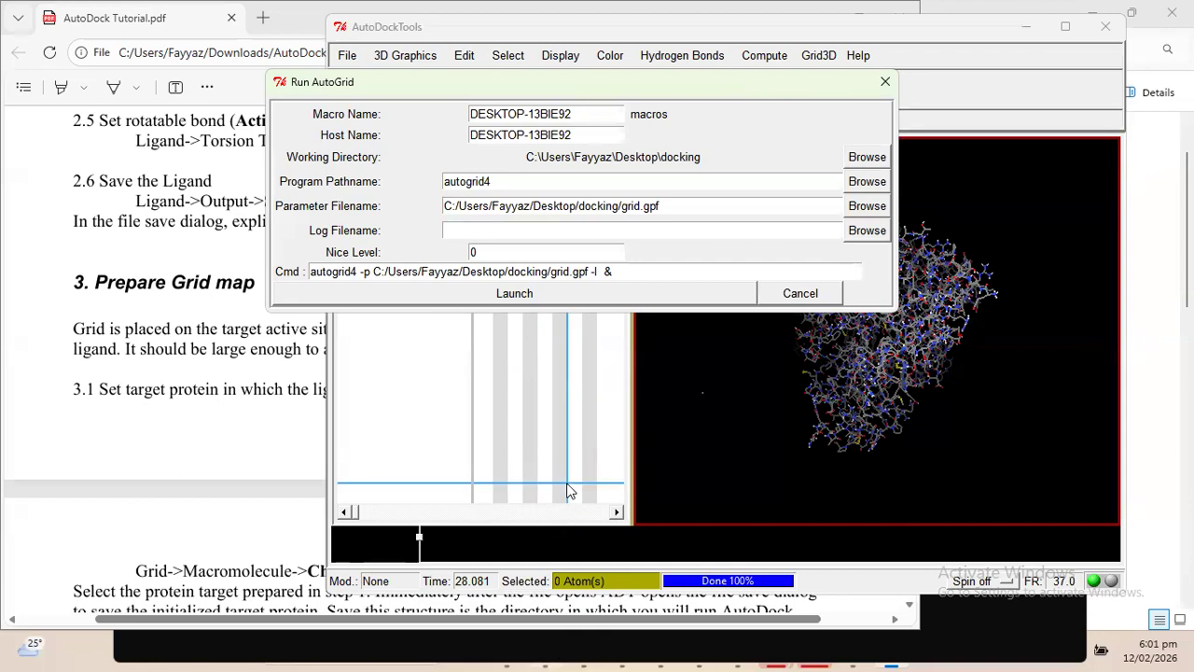
{"action": "key", "text": "alt+Tab"}
{"action": "key", "text": "alt+Tab"}
{"action": "key", "text": "alt+Tab"}
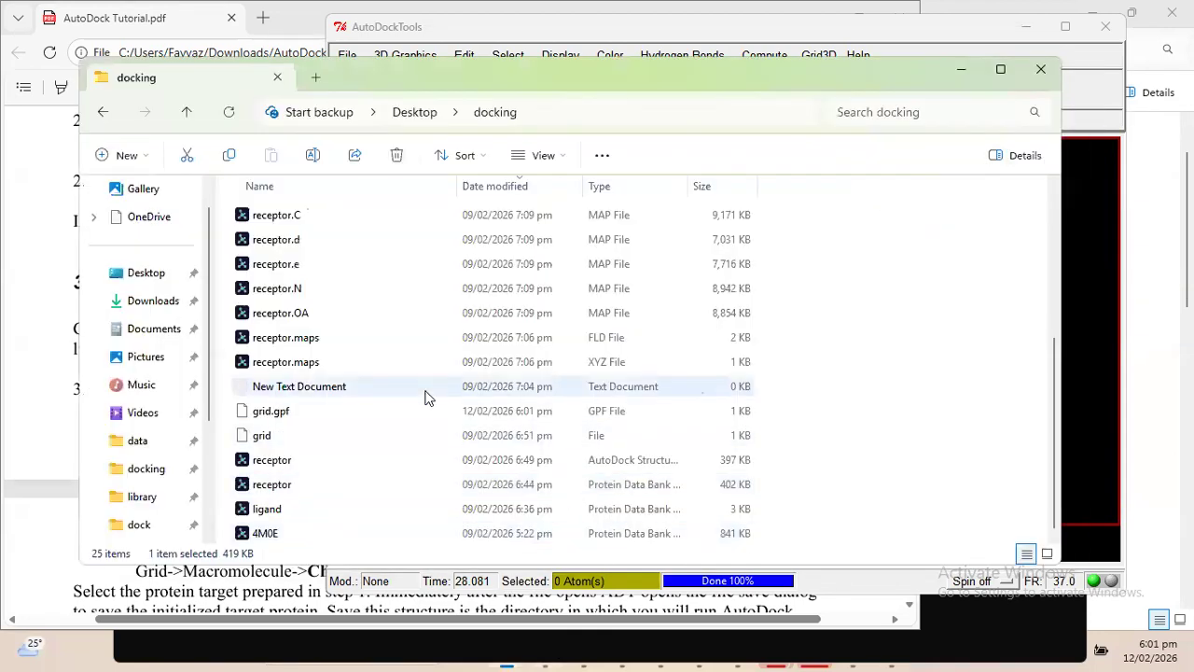
{"action": "scroll", "coordinate": [424, 397], "scroll_direction": "down", "scroll_amount": 1}
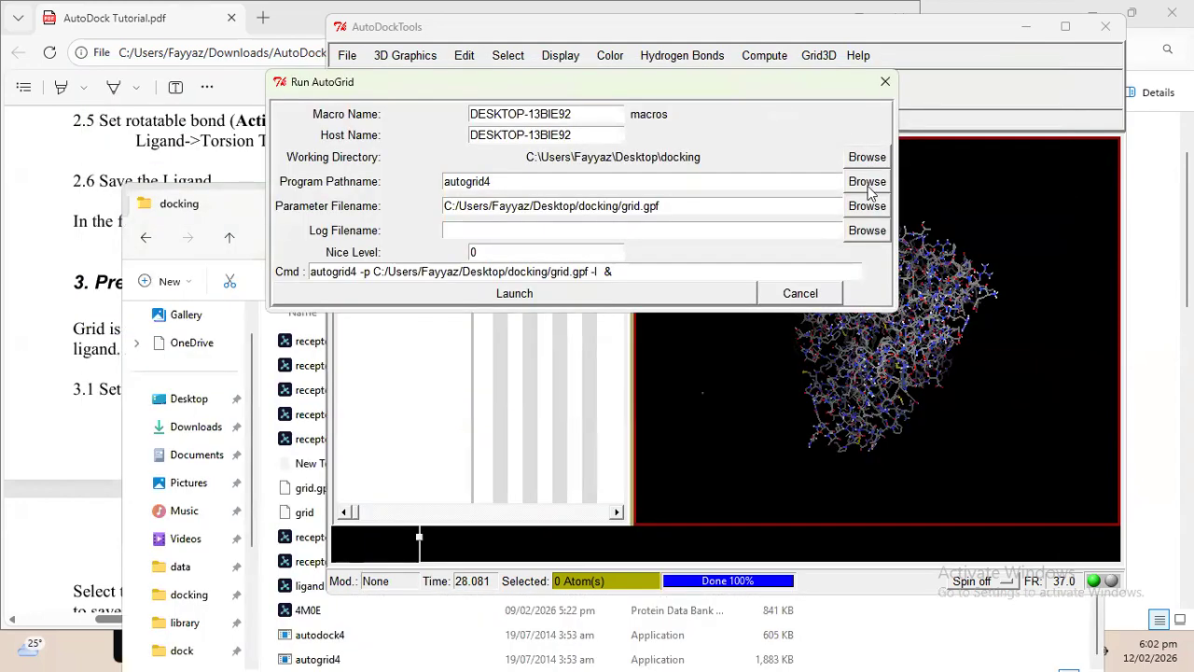
Choose autogrid4.exe as the program and grid.gpf as the parameter file from the docking folder, and launch AutoGrid
{"action": "left_click", "coordinate": [868, 186]}
{"action": "scroll", "coordinate": [443, 306], "scroll_direction": "down", "scroll_amount": 3}
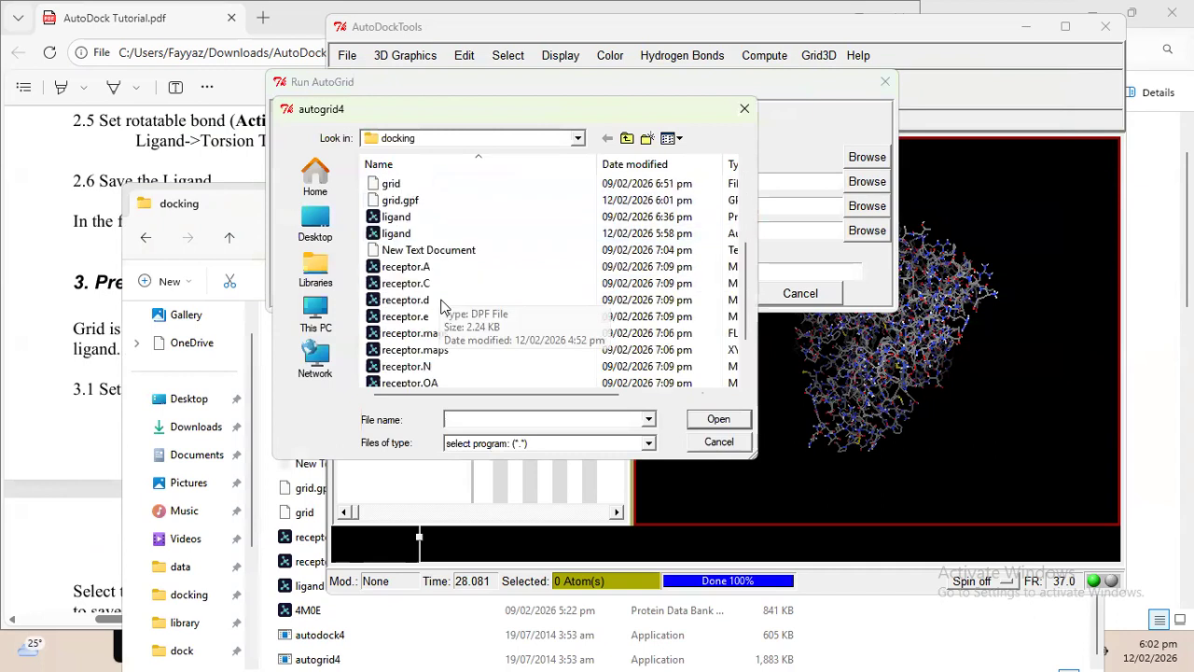
{"action": "scroll", "coordinate": [441, 306], "scroll_direction": "up", "scroll_amount": 3}
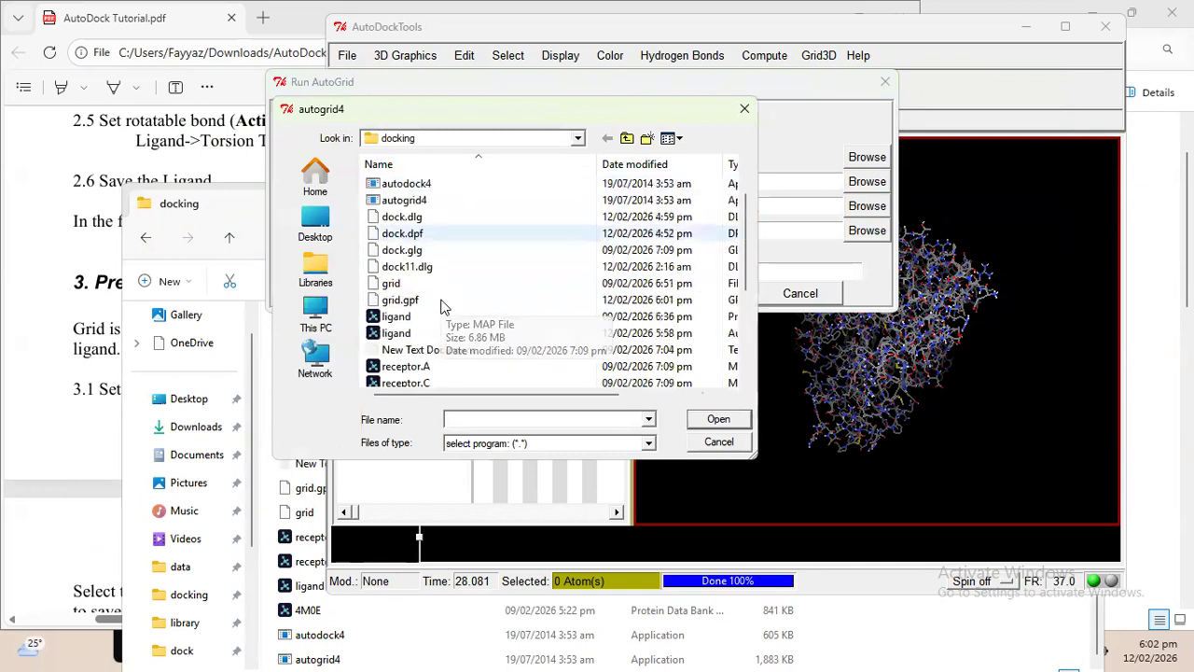
{"action": "double_click", "coordinate": [407, 200]}
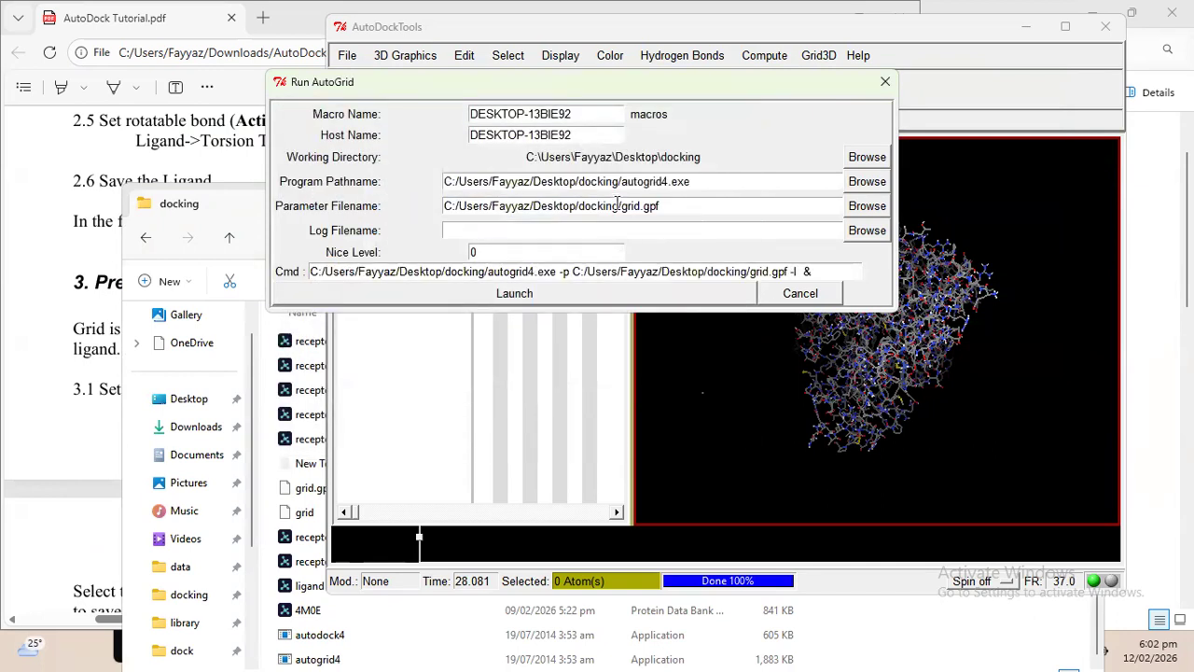
{"action": "left_click", "coordinate": [867, 205]}
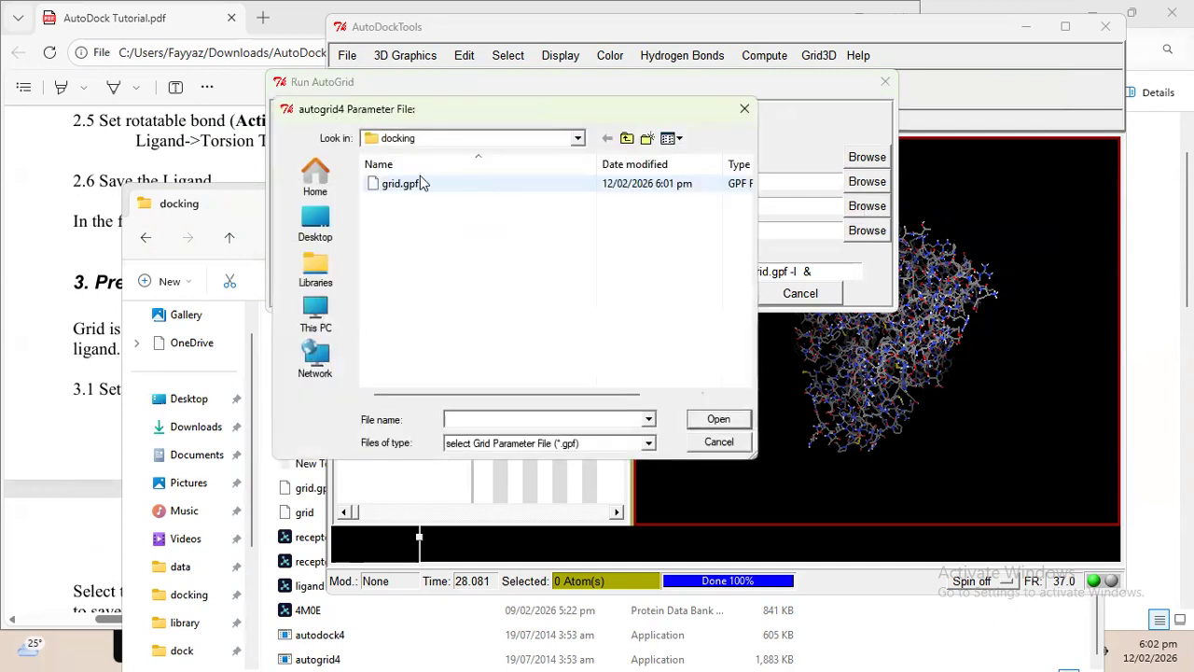
{"action": "double_click", "coordinate": [406, 184]}
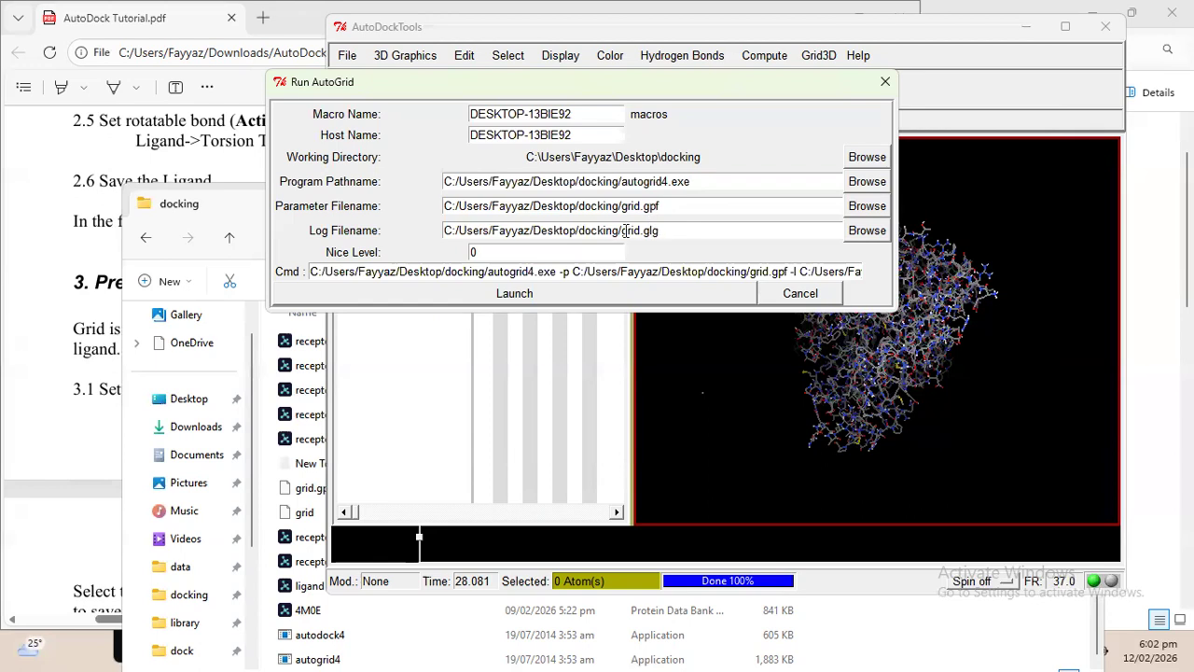
{"action": "left_click", "coordinate": [642, 295]}
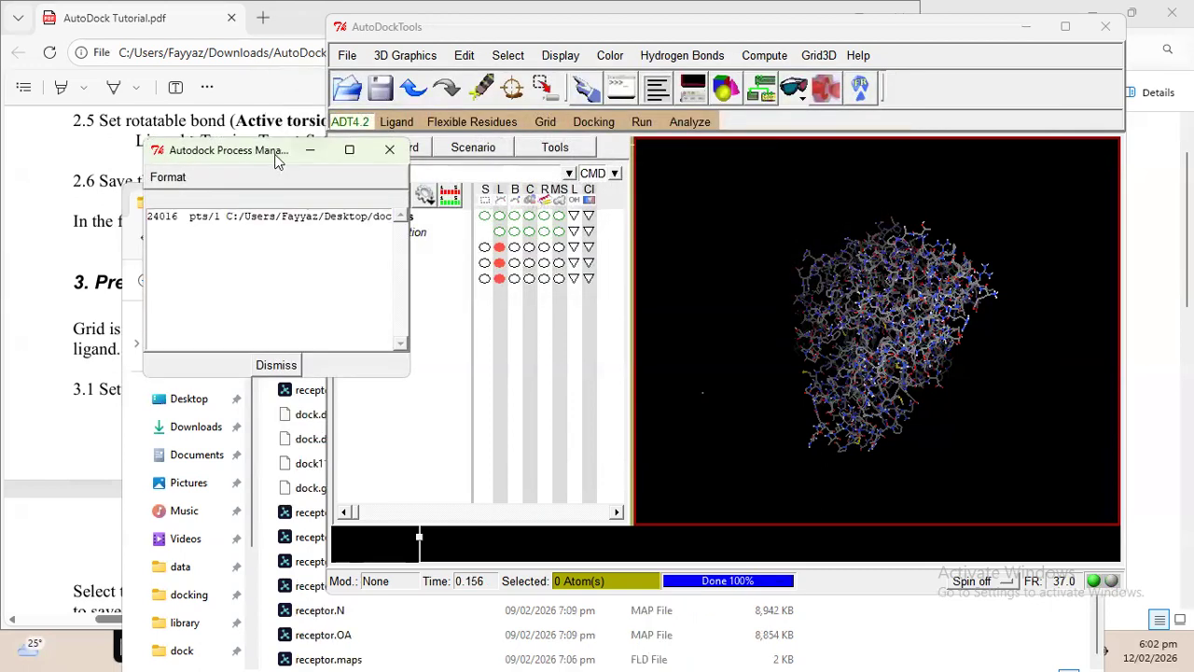
Move the Autodock Process Manager window clear of the molecule list and bring the main AutoDockTools window forward
{"action": "left_click_drag", "start_coordinate": [291, 153], "coordinate": [178, 154]}
{"action": "left_click", "coordinate": [98, 224]}
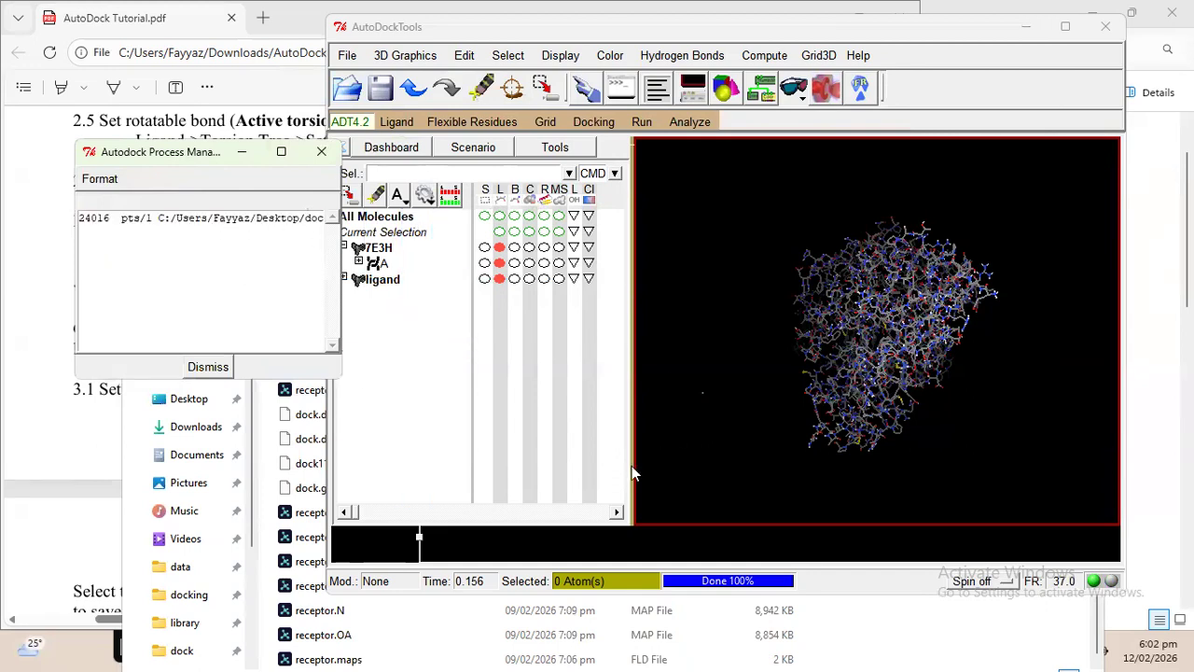
{"action": "left_click", "coordinate": [546, 536]}
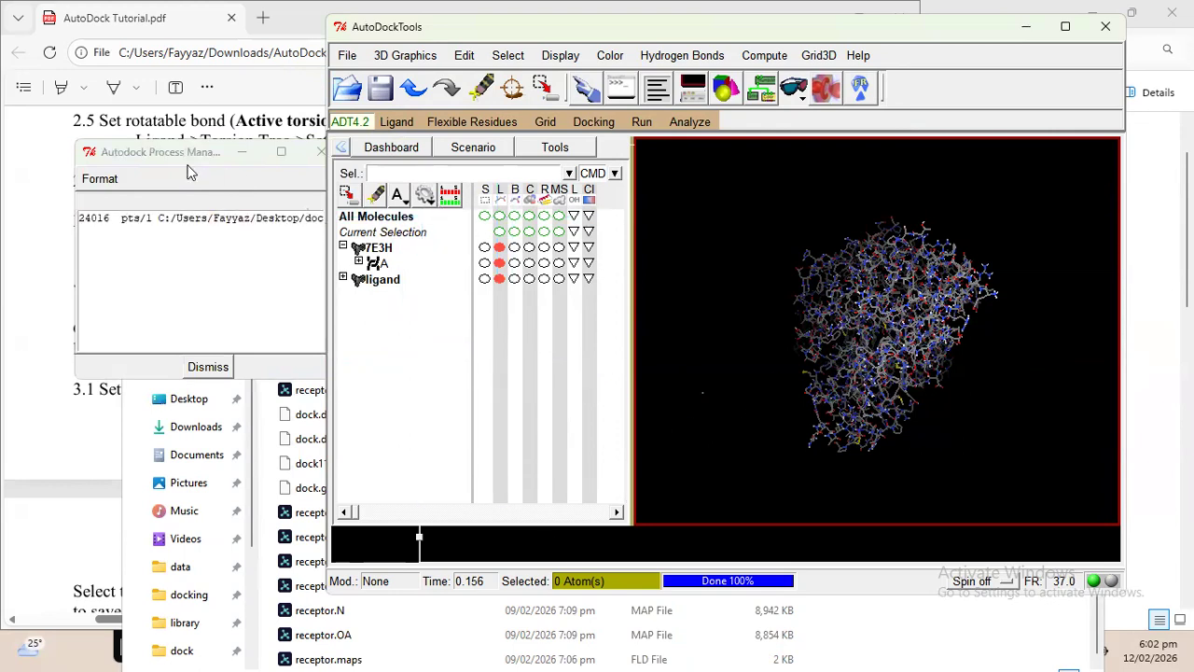
Move AutoDockTools aside, bring the docking folder forward in File Explorer and sort its files by date modified to check the map files
{"action": "left_click_drag", "start_coordinate": [956, 24], "coordinate": [1093, 93]}
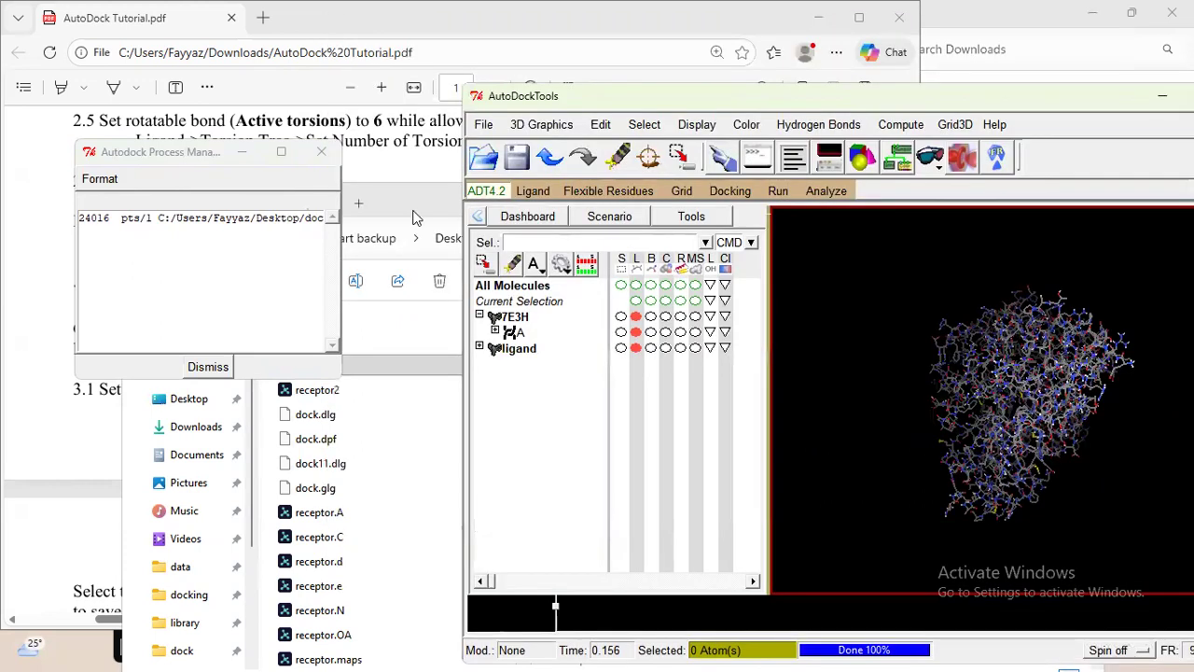
{"action": "left_click", "coordinate": [416, 218]}
{"action": "left_click_drag", "start_coordinate": [394, 206], "coordinate": [442, 155]}
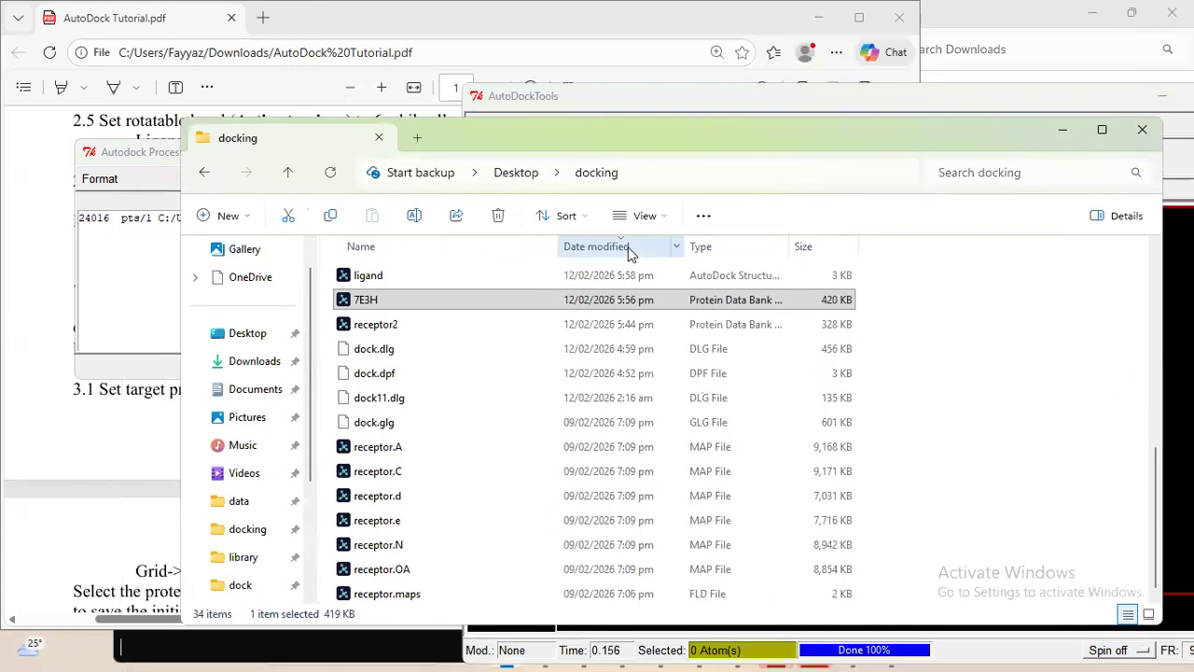
{"action": "left_click", "coordinate": [627, 245]}
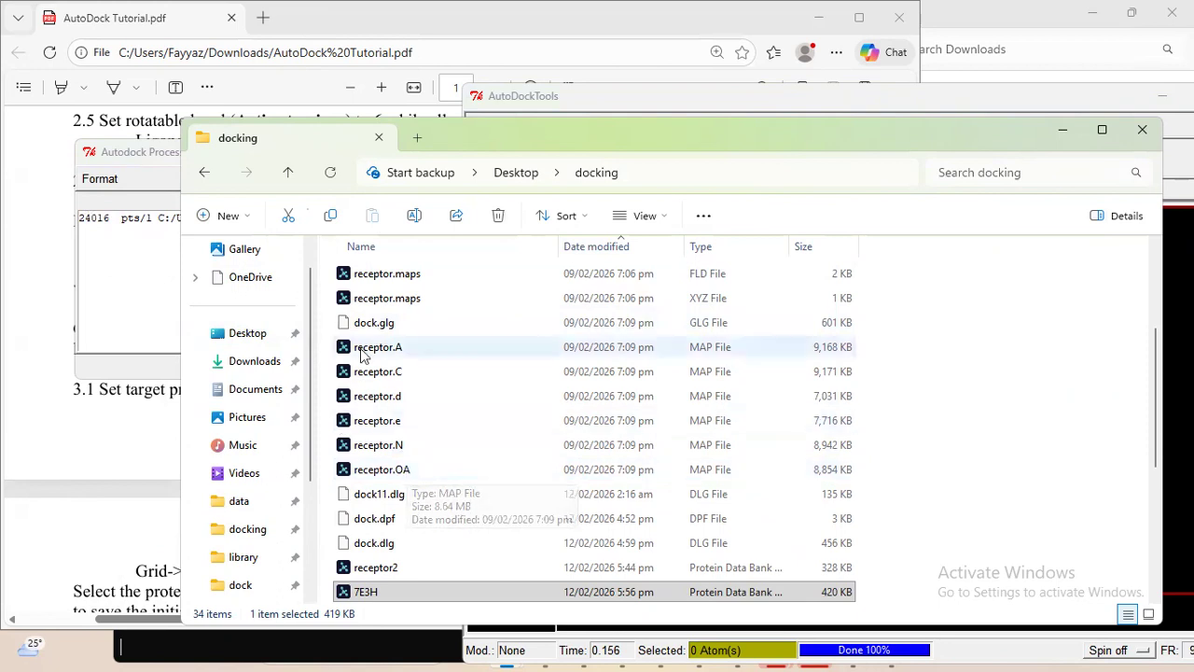
Decline killing the running process in the Autodock Process Manager and bring the AutoDockTools window back to the front
{"action": "left_click", "coordinate": [158, 324]}
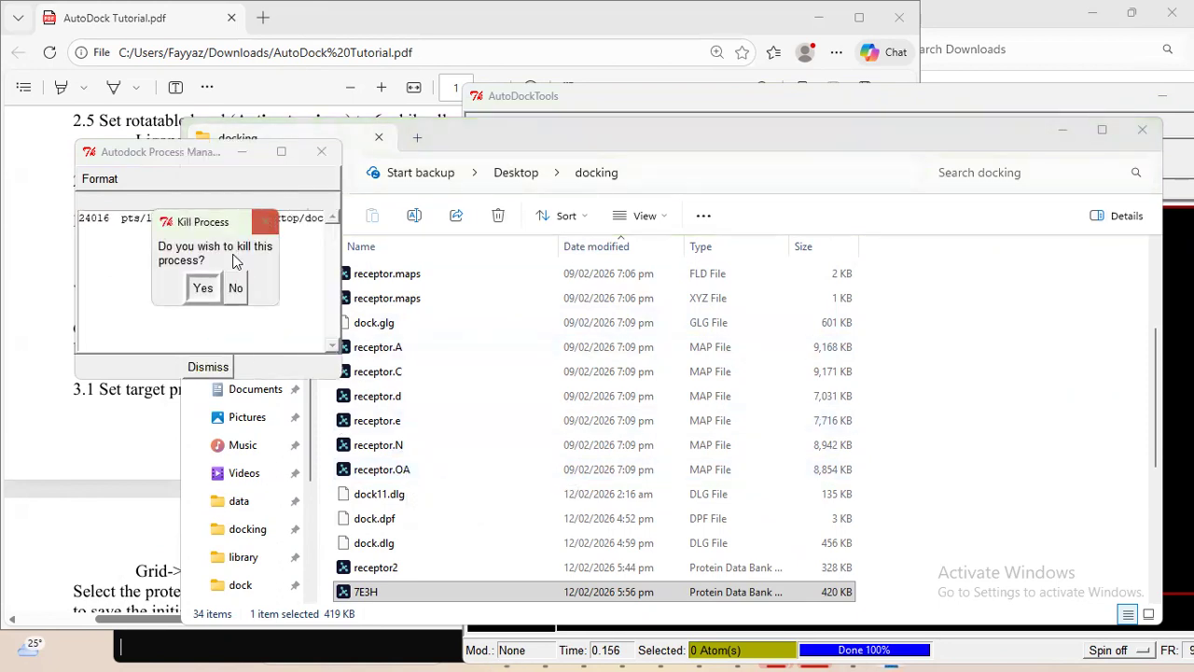
{"action": "left_click", "coordinate": [234, 287]}
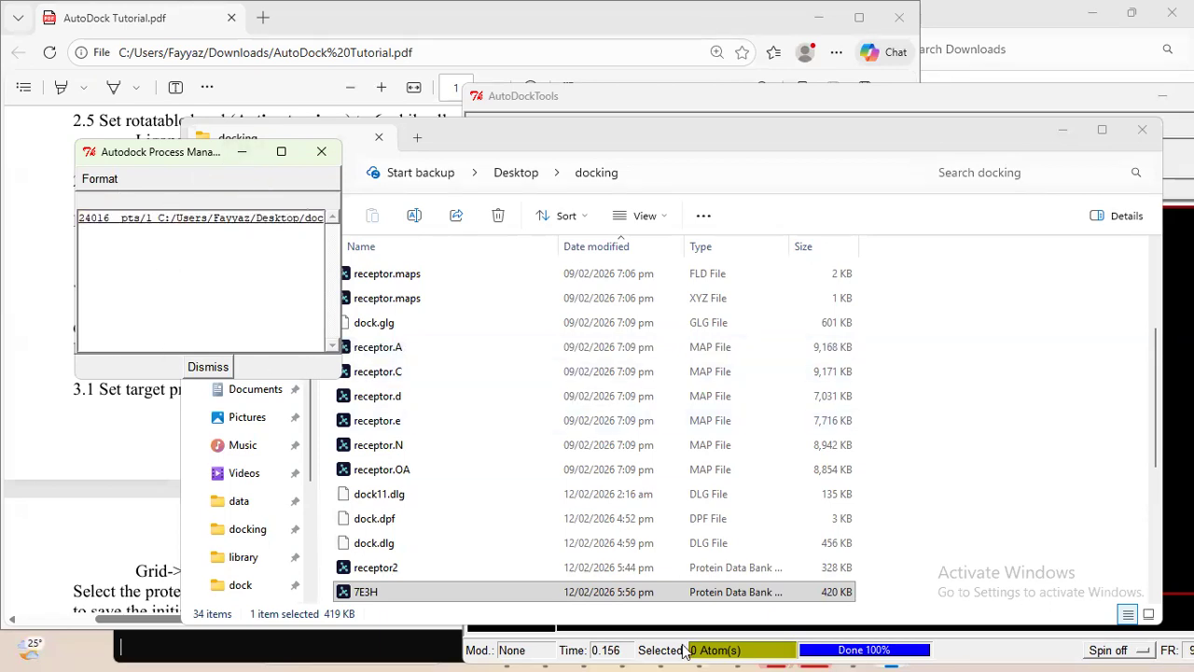
{"action": "left_click", "coordinate": [644, 99]}
{"action": "left_click_drag", "start_coordinate": [636, 99], "coordinate": [625, 98]}
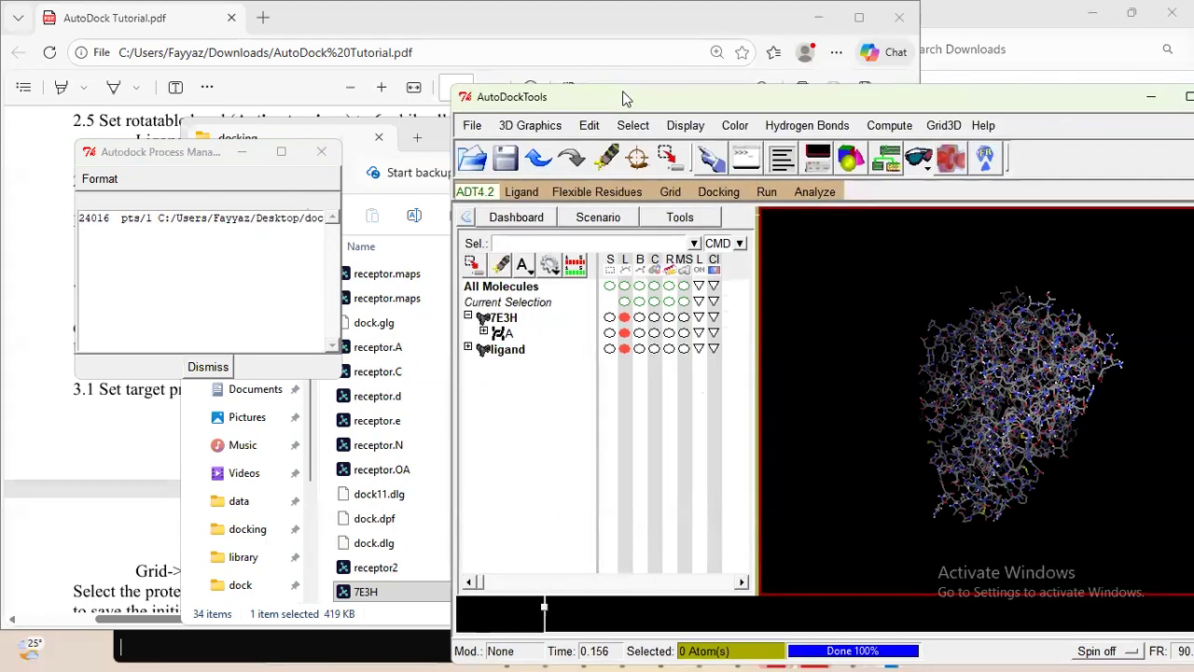
{"action": "left_click_drag", "start_coordinate": [556, 75], "coordinate": [558, 80]}
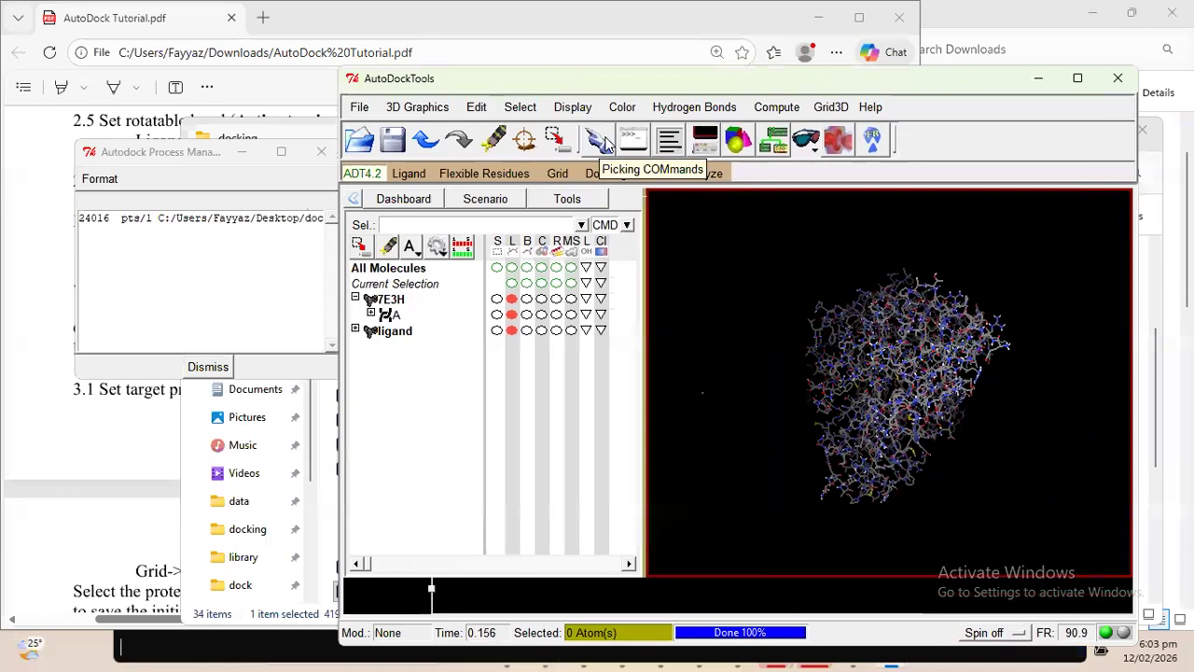
Set the 7E3H PDBQT file from the docking folder as the rigid macromolecule for docking
{"action": "left_click", "coordinate": [607, 174]}
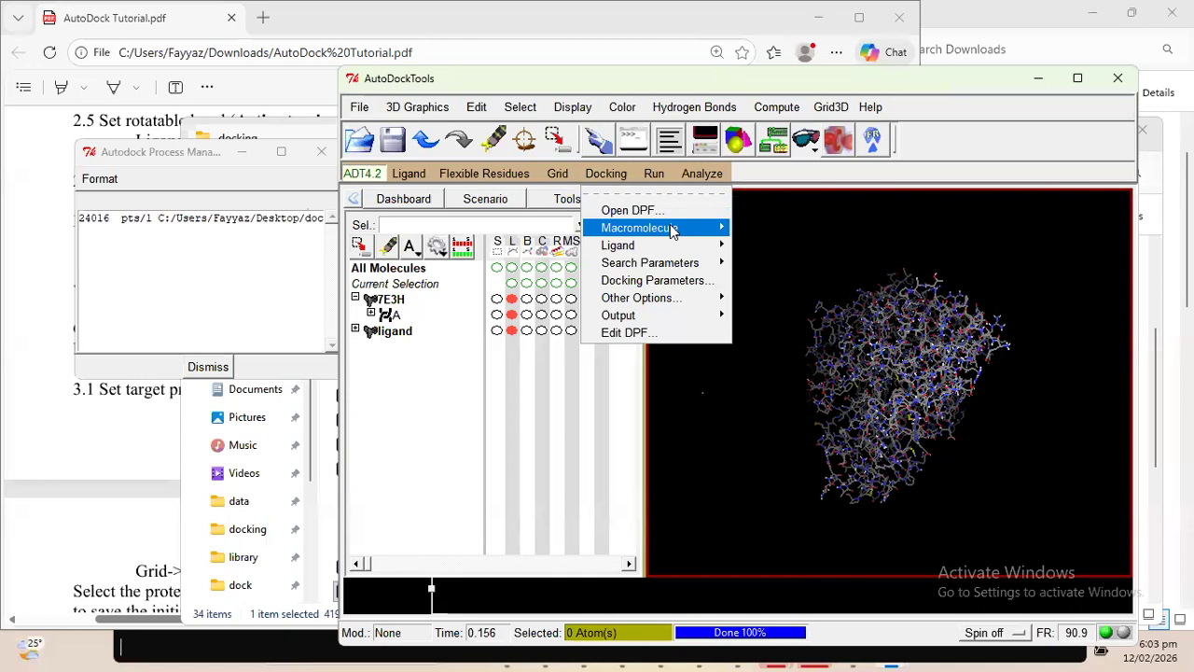
{"action": "mouse_move", "coordinate": [671, 230]}
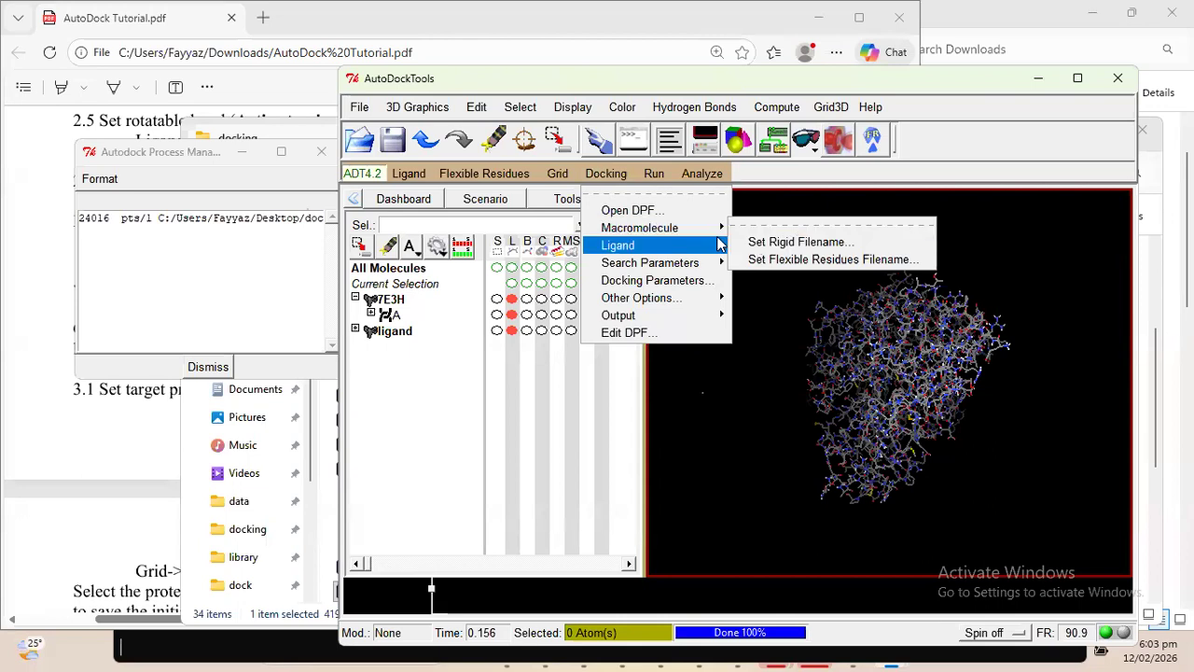
{"action": "left_click", "coordinate": [787, 243]}
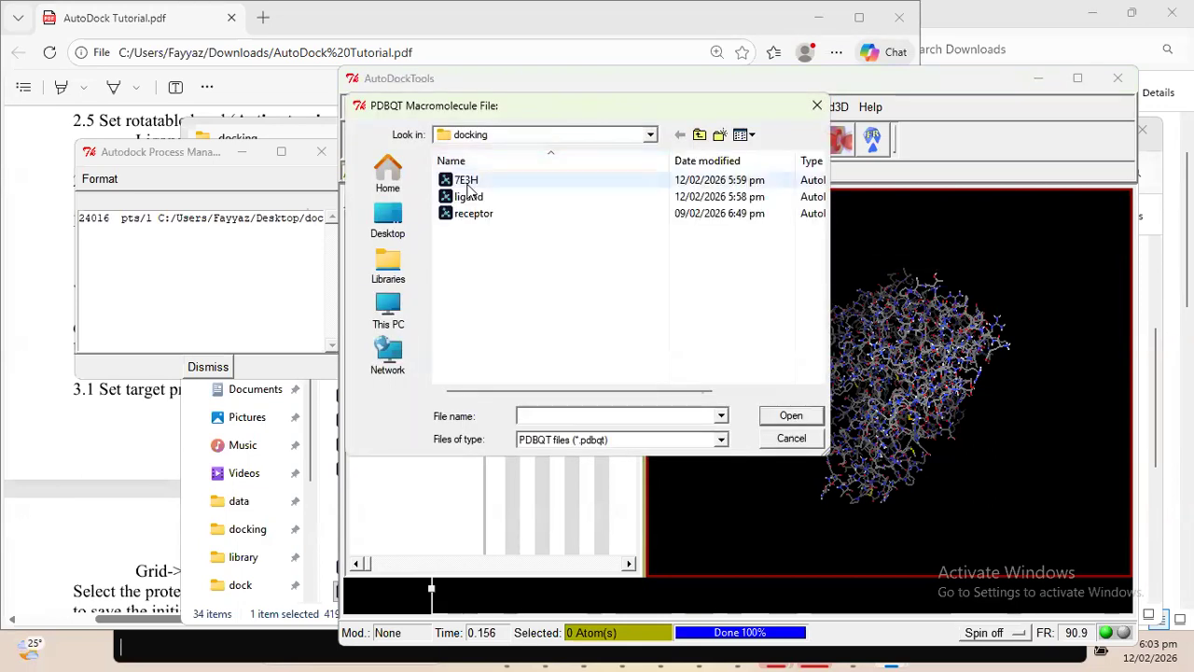
{"action": "left_click", "coordinate": [477, 182]}
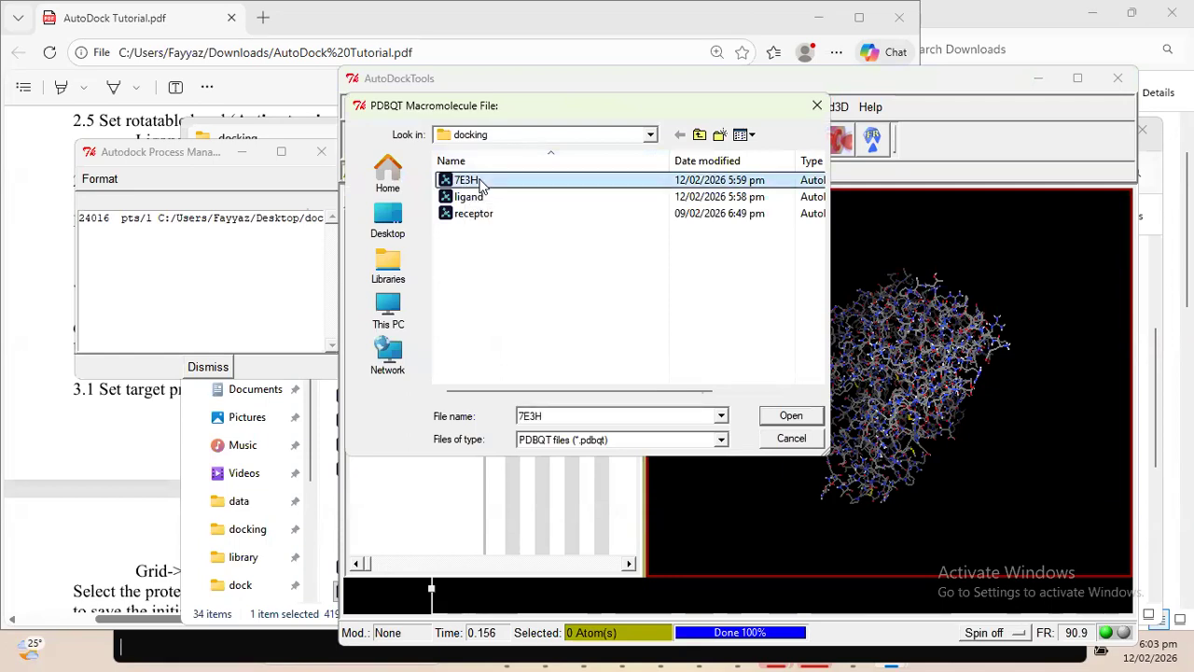
{"action": "left_click", "coordinate": [789, 417]}
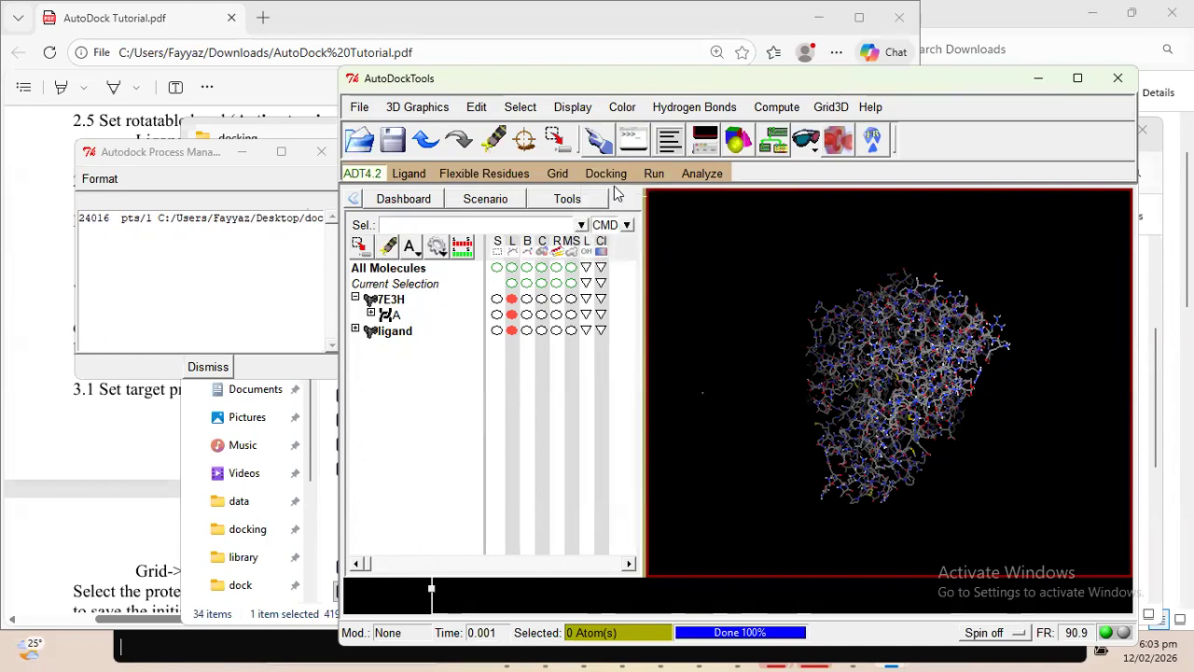
Choose the loaded ligand for docking and accept its parameters with random initial position, dihedral offset and dihedrals
{"action": "left_click", "coordinate": [610, 174]}
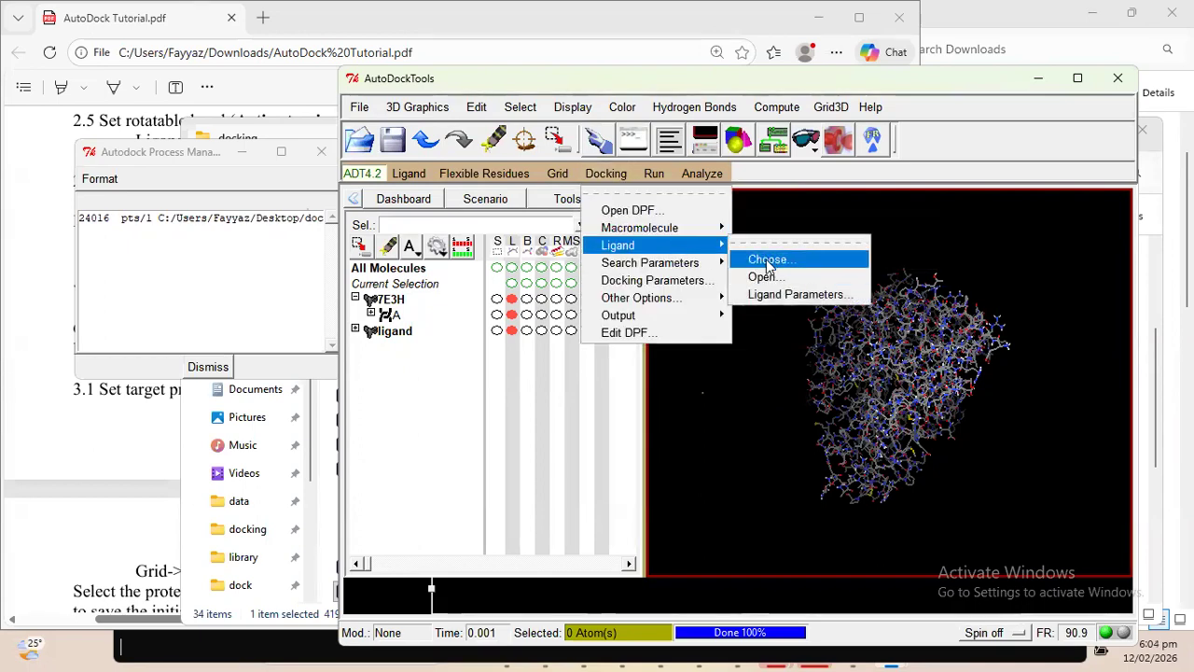
{"action": "left_click", "coordinate": [769, 261]}
{"action": "left_click", "coordinate": [37, 82]}
{"action": "double_click", "coordinate": [45, 83]}
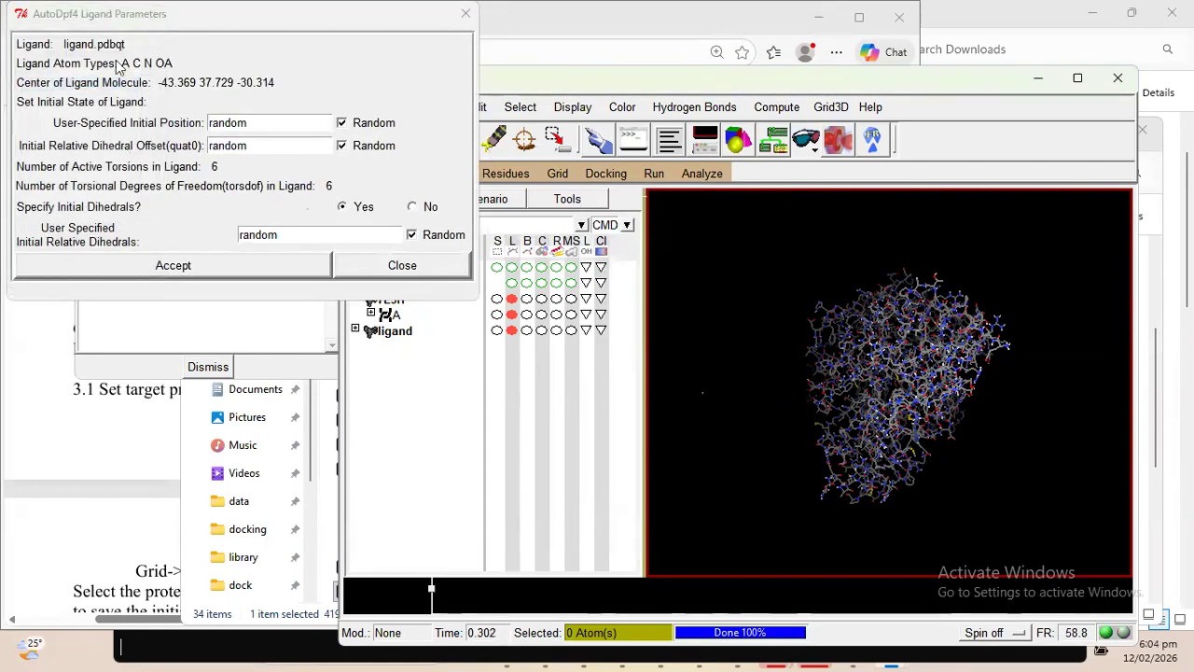
{"action": "left_click_drag", "start_coordinate": [176, 20], "coordinate": [366, 208]}
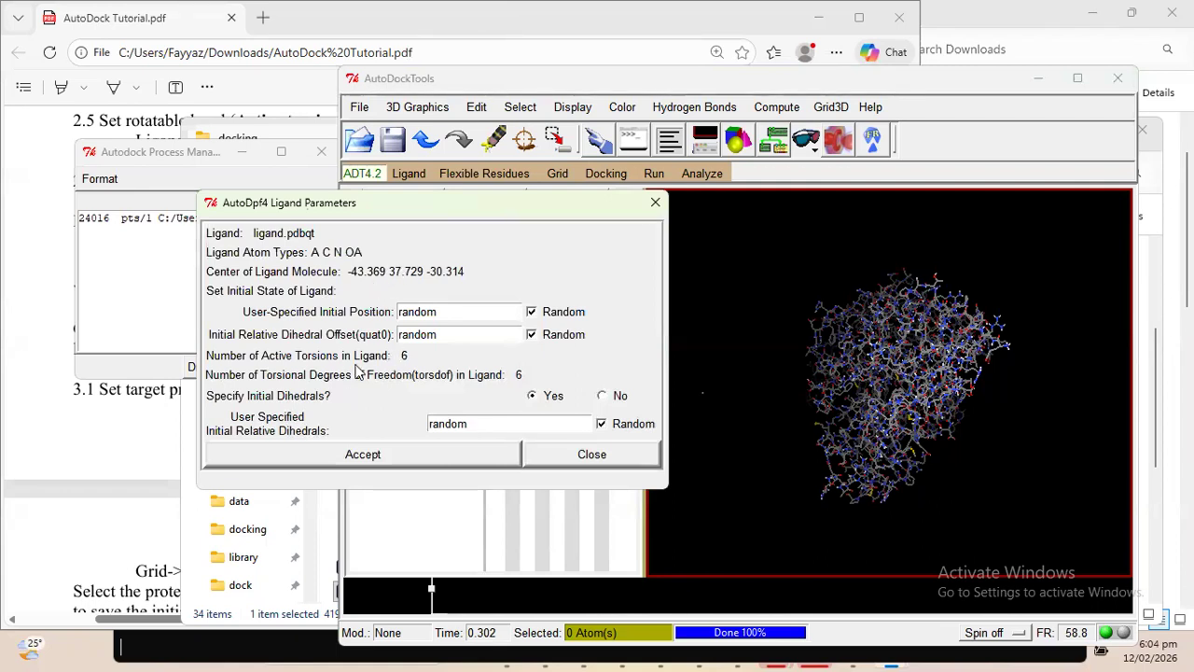
{"action": "left_click", "coordinate": [397, 457]}
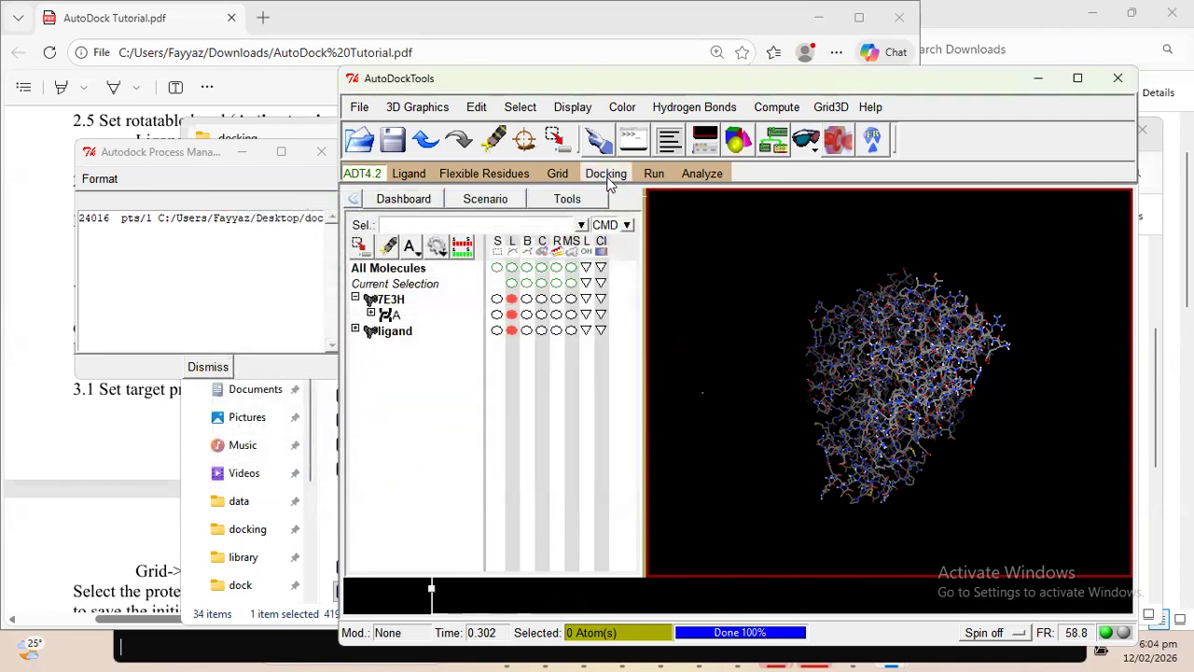
Configure the genetic algorithm search with 5 GA runs and the short maximum number of evals, and accept the parameters
{"action": "left_click", "coordinate": [607, 176]}
{"action": "mouse_move", "coordinate": [720, 269]}
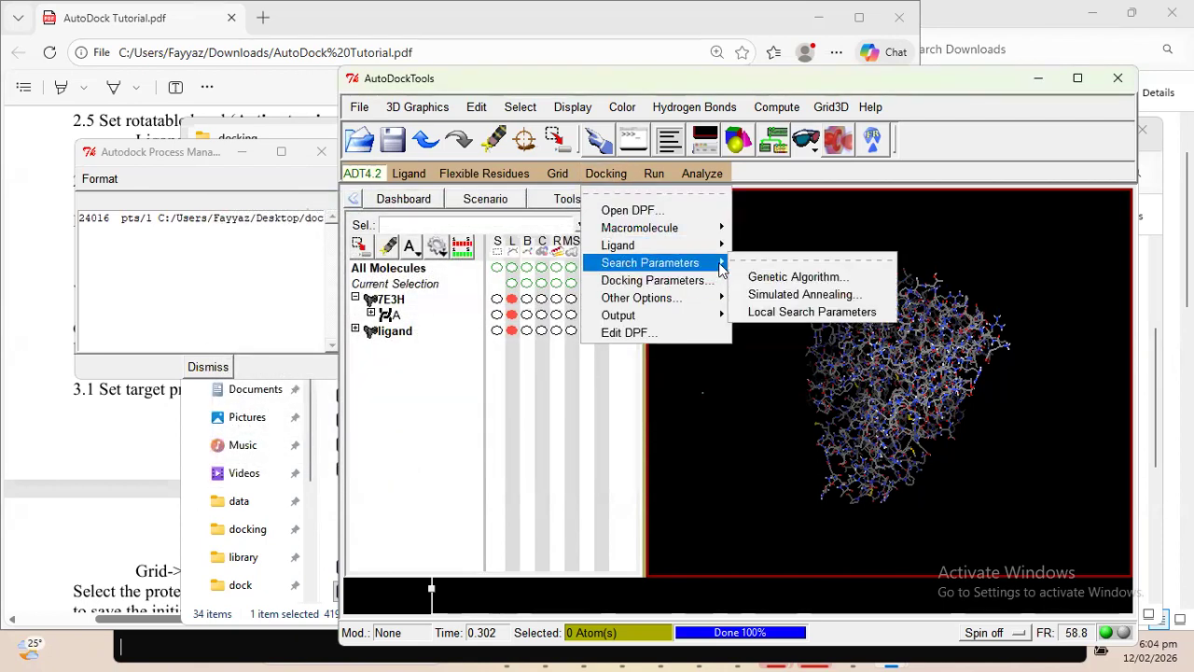
{"action": "left_click", "coordinate": [789, 278]}
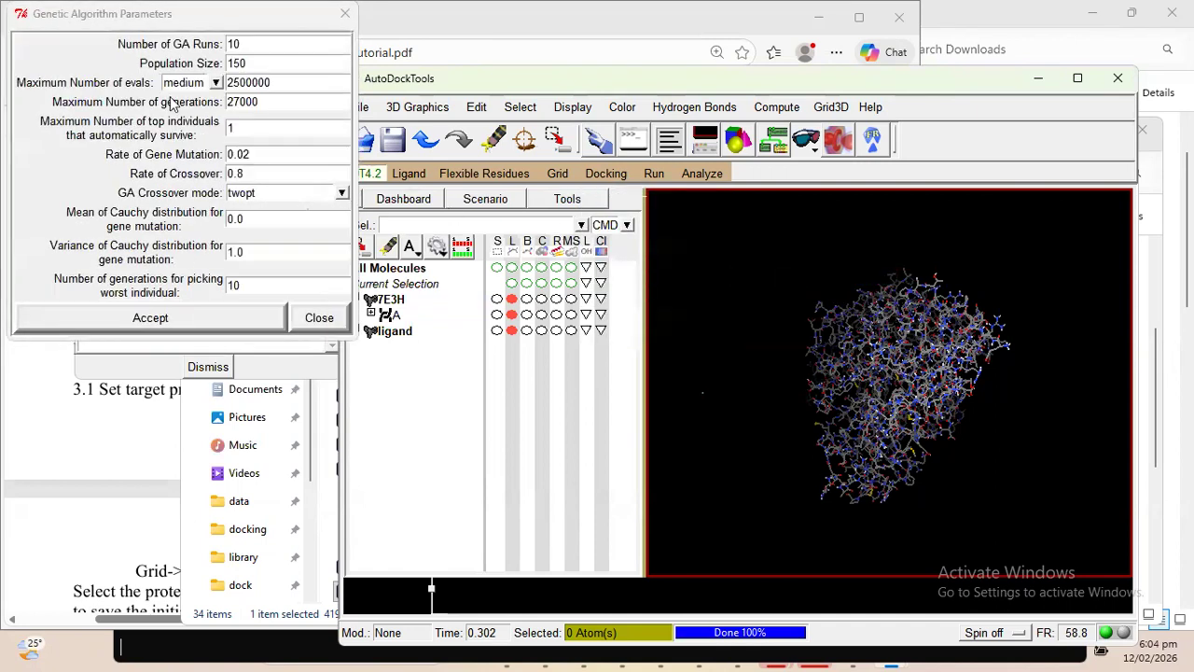
{"action": "left_click_drag", "start_coordinate": [149, 14], "coordinate": [428, 135]}
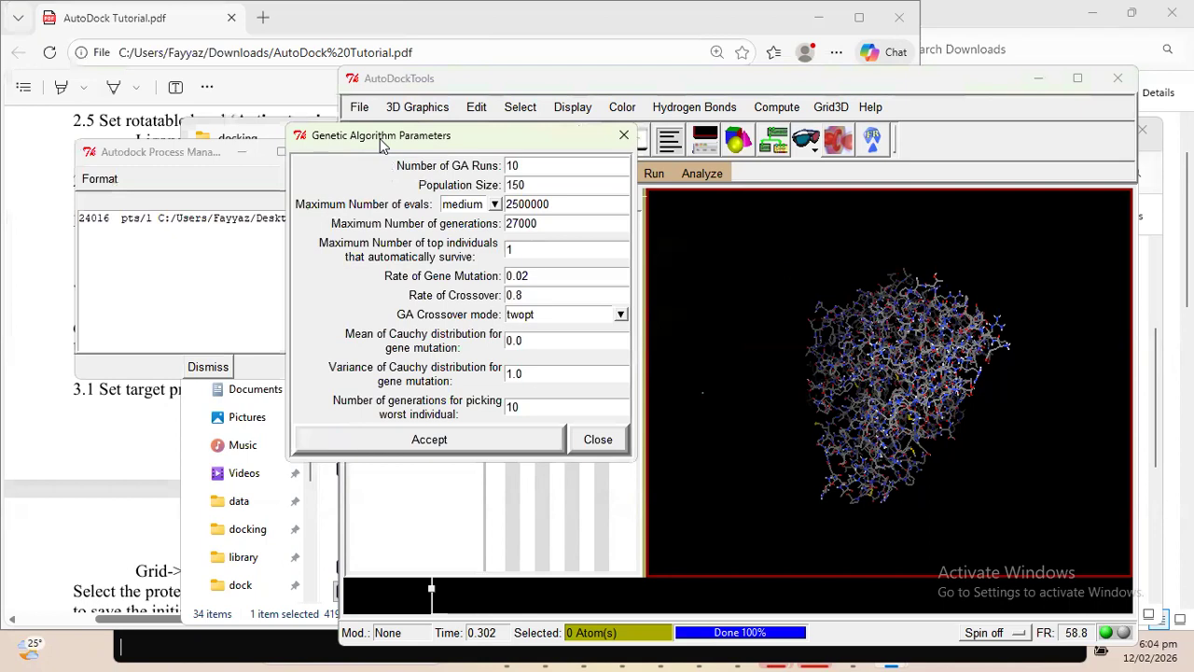
{"action": "left_click", "coordinate": [494, 204]}
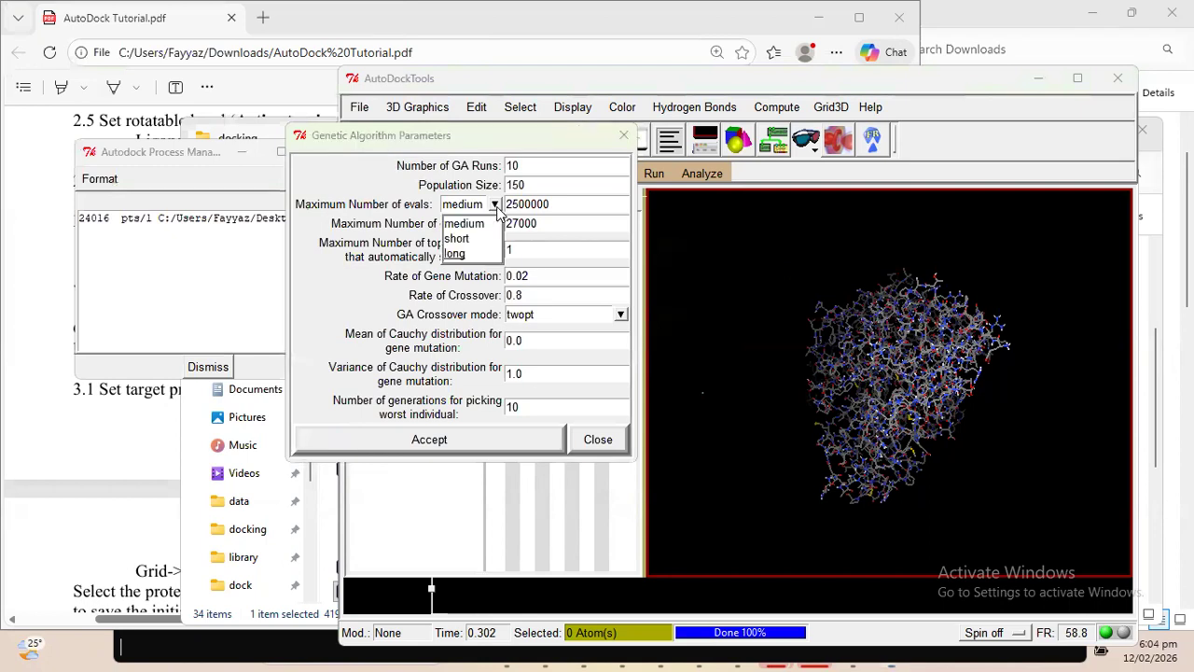
{"action": "left_click", "coordinate": [458, 240]}
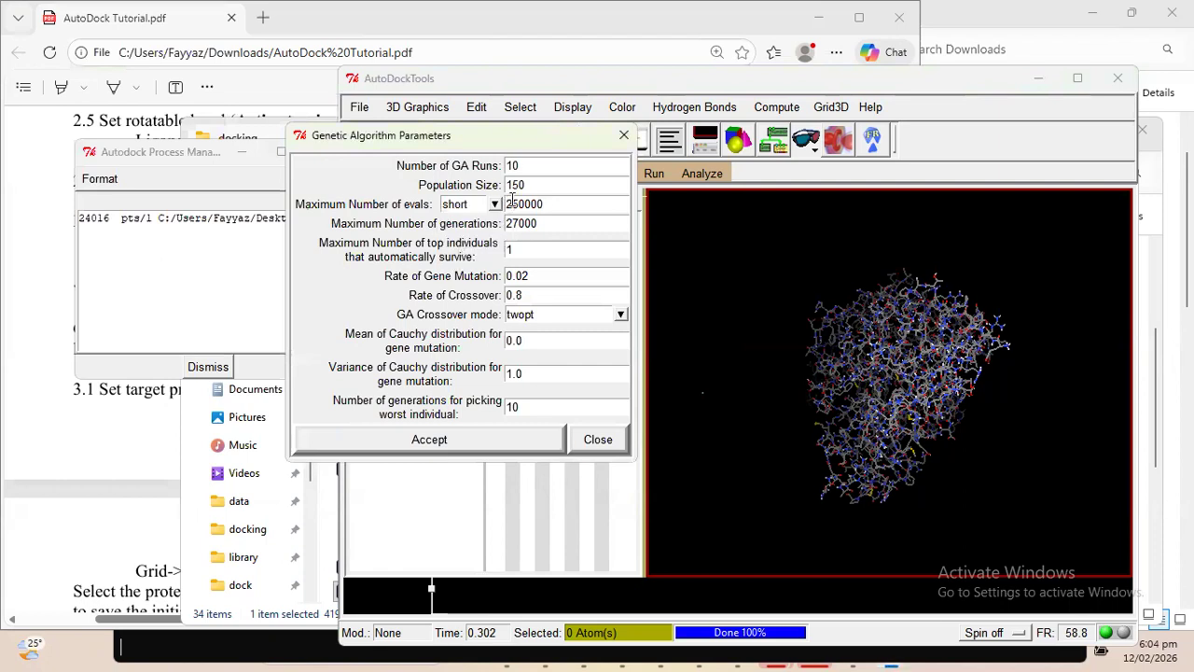
{"action": "left_click_drag", "start_coordinate": [520, 165], "coordinate": [476, 165]}
{"action": "type", "text": "5"}
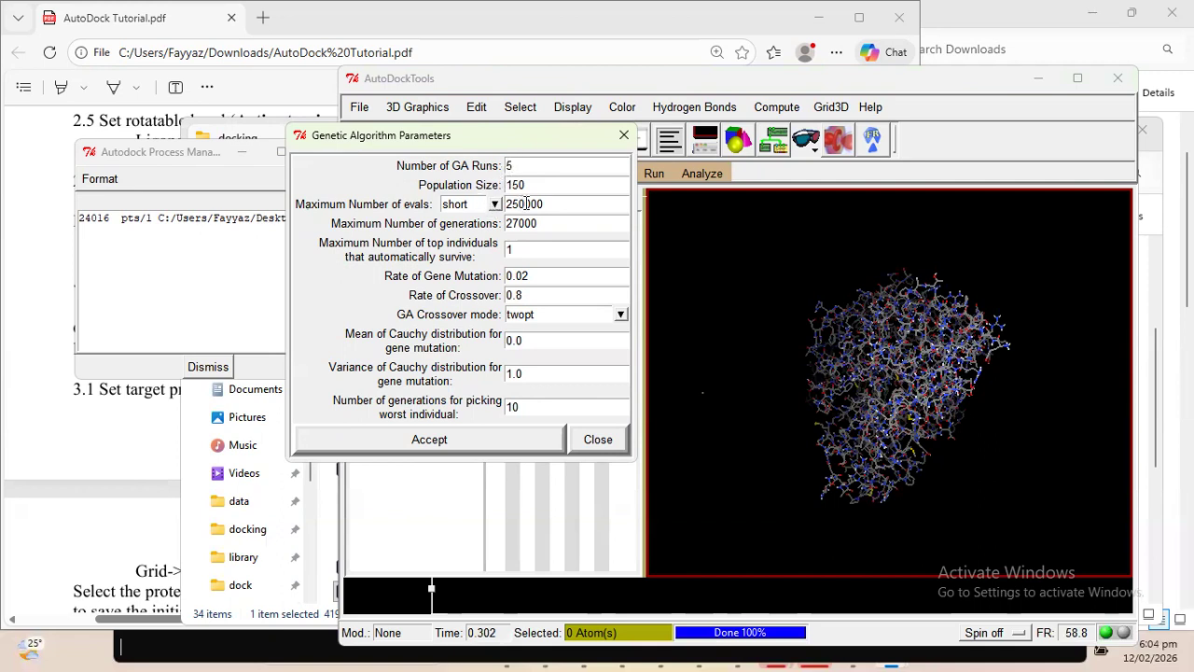
{"action": "left_click", "coordinate": [466, 439]}
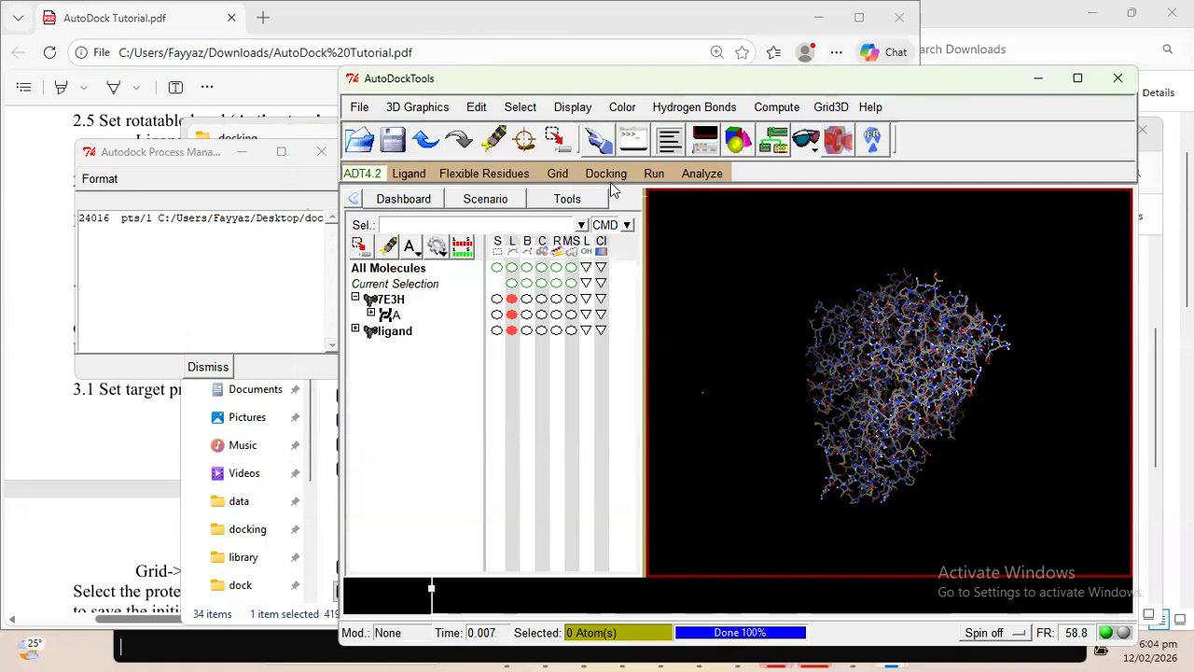
Look through the custom random number, energy and step size options for the docking run, and accept the defaults for all parameters
{"action": "left_click", "coordinate": [606, 175]}
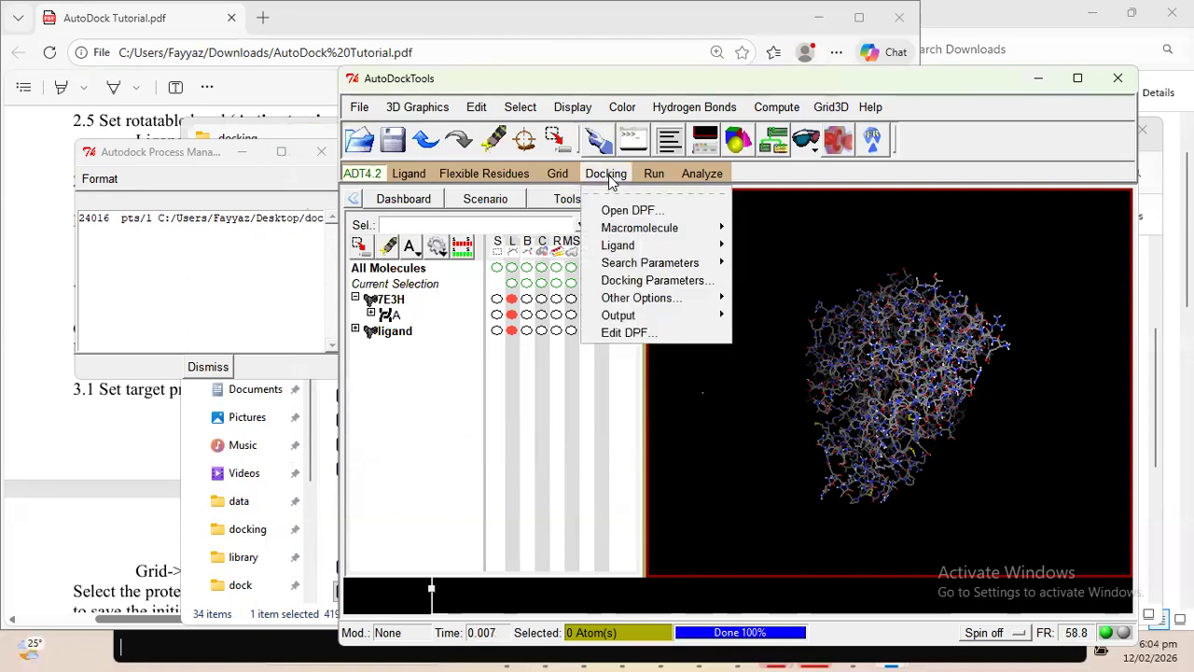
{"action": "left_click", "coordinate": [690, 280]}
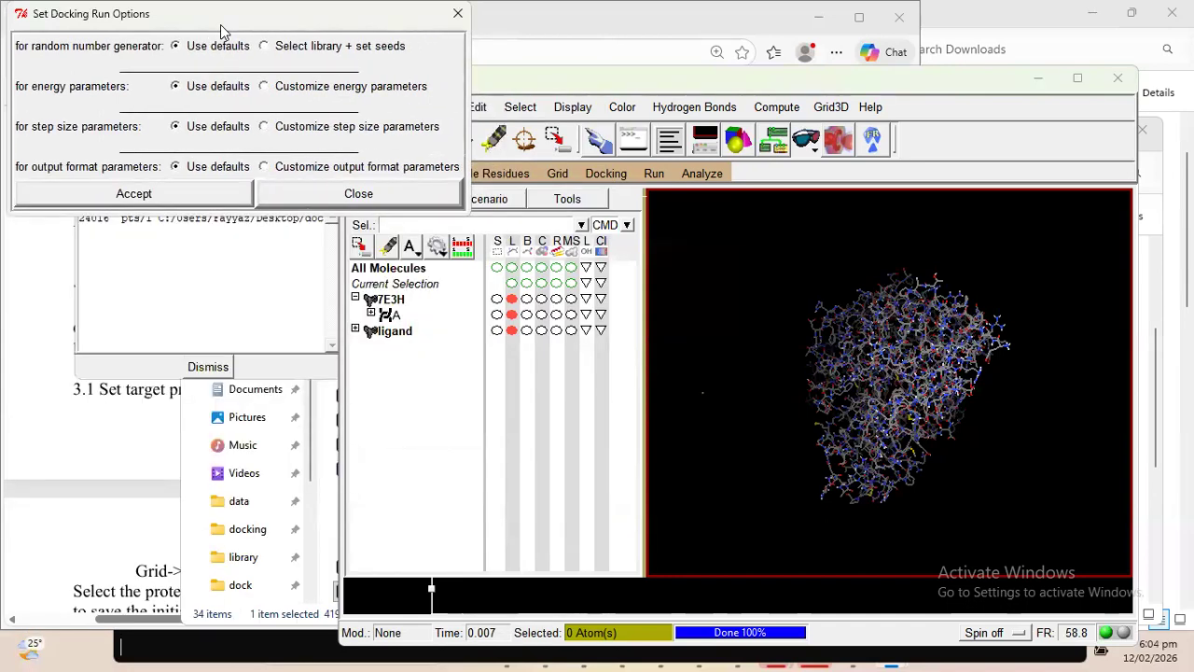
{"action": "left_click_drag", "start_coordinate": [221, 26], "coordinate": [651, 103]}
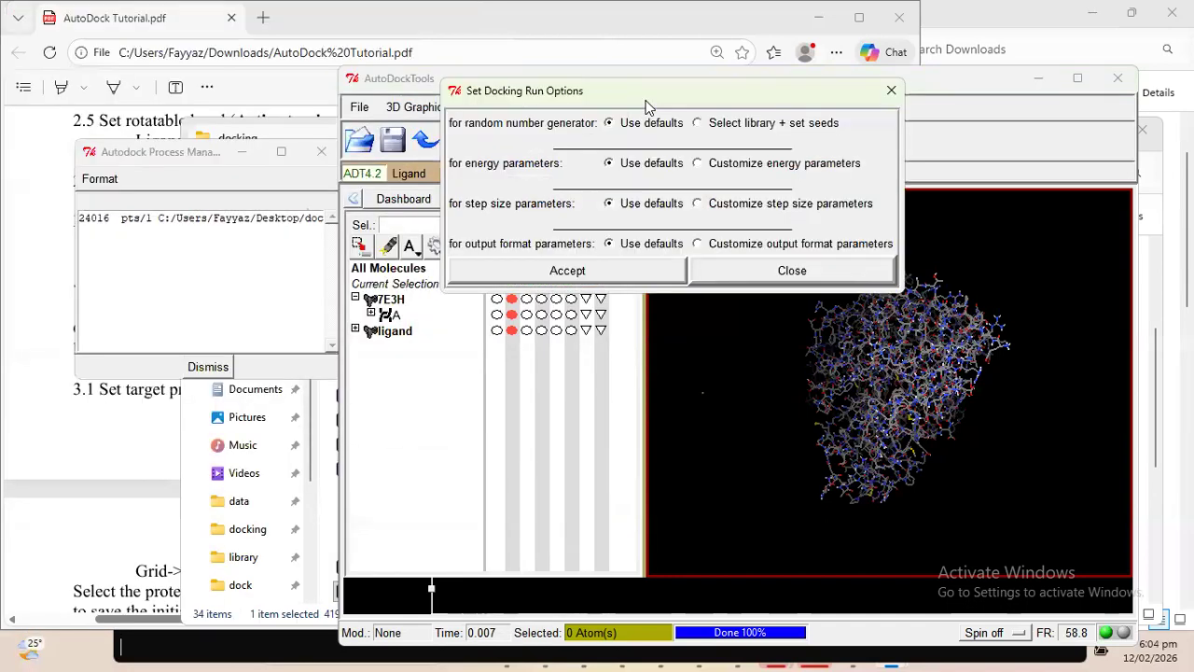
{"action": "left_click", "coordinate": [696, 124]}
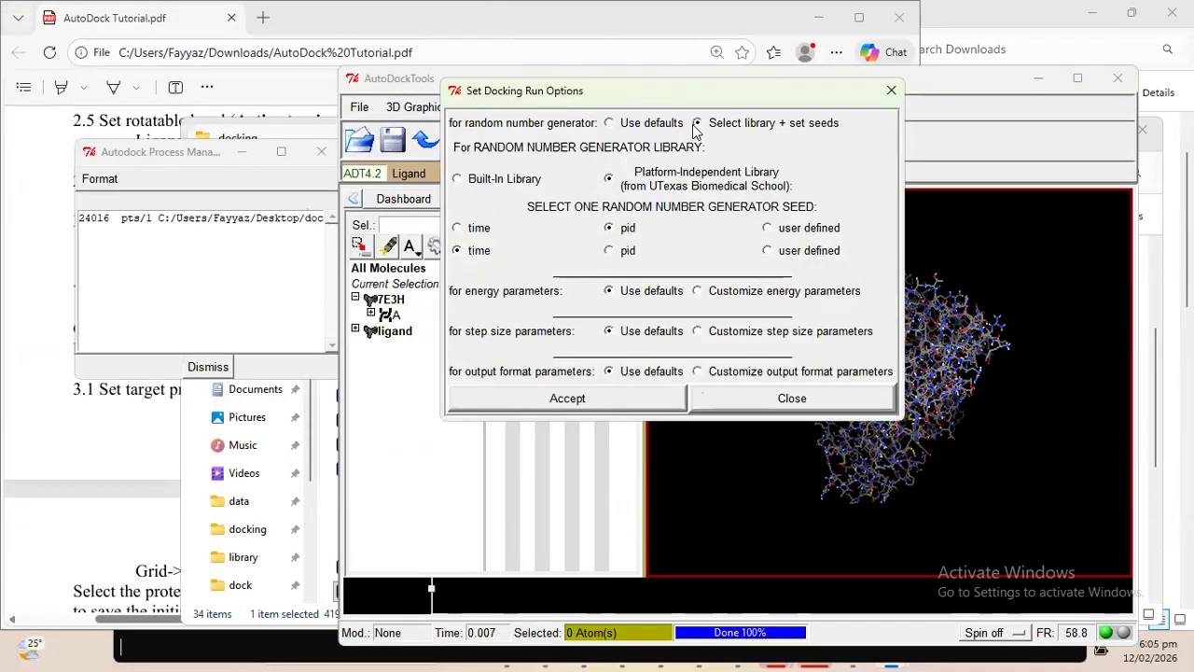
{"action": "left_click", "coordinate": [611, 124]}
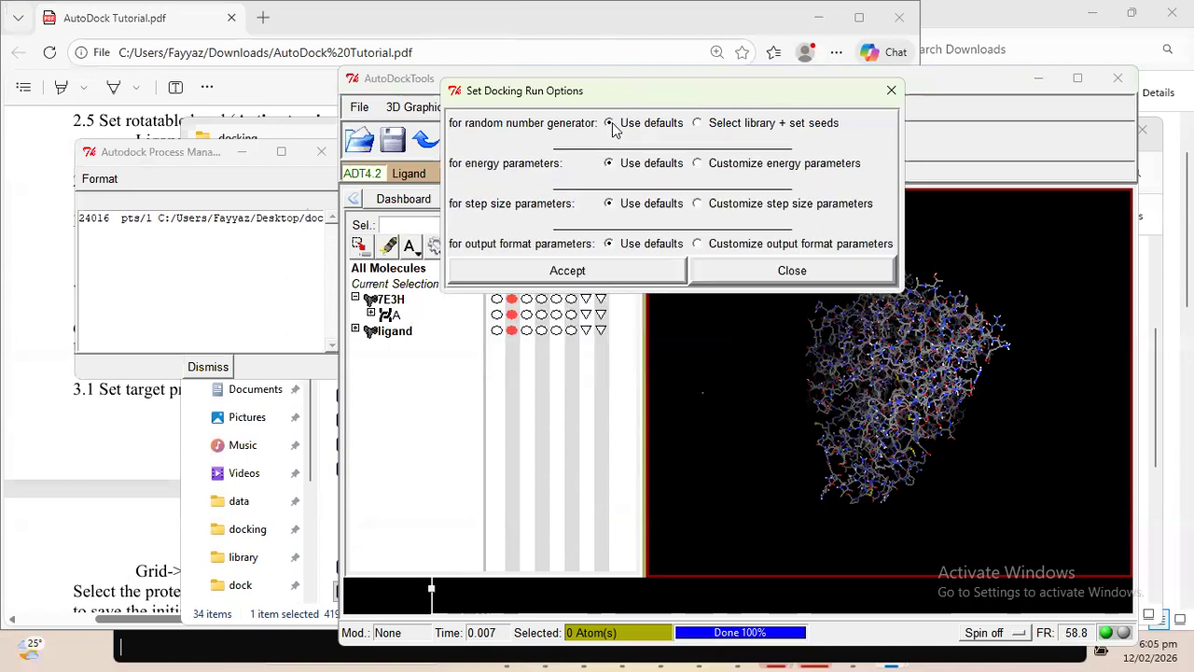
{"action": "left_click", "coordinate": [698, 163]}
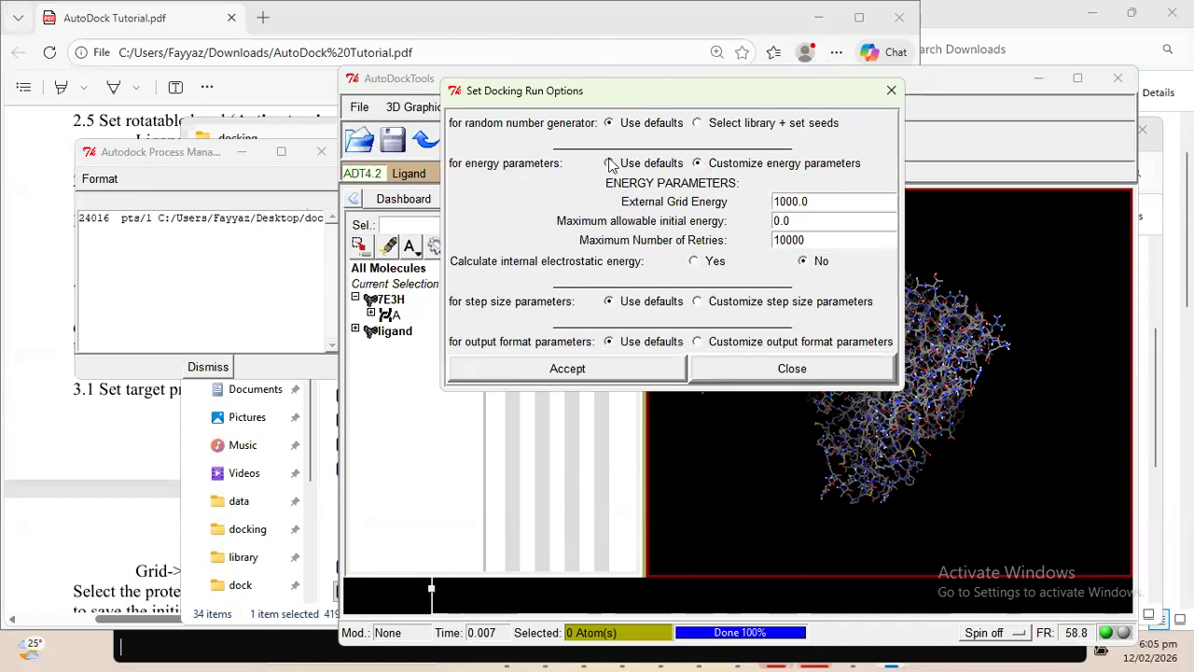
{"action": "left_click", "coordinate": [609, 163]}
{"action": "left_click", "coordinate": [696, 203]}
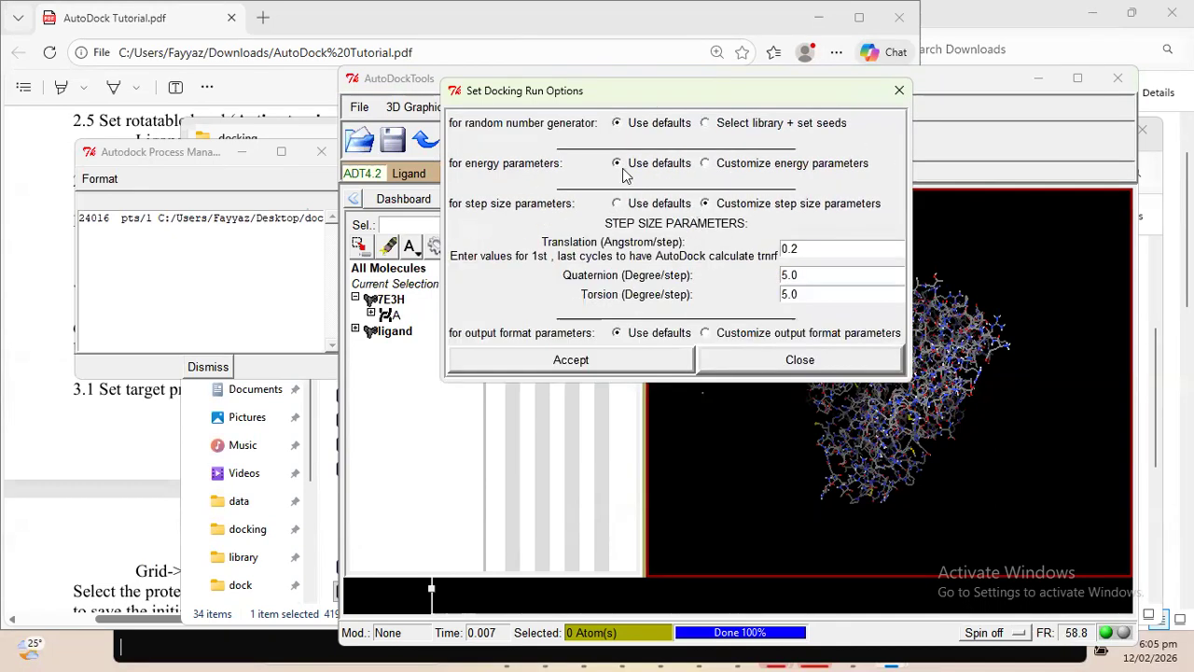
{"action": "left_click", "coordinate": [612, 205]}
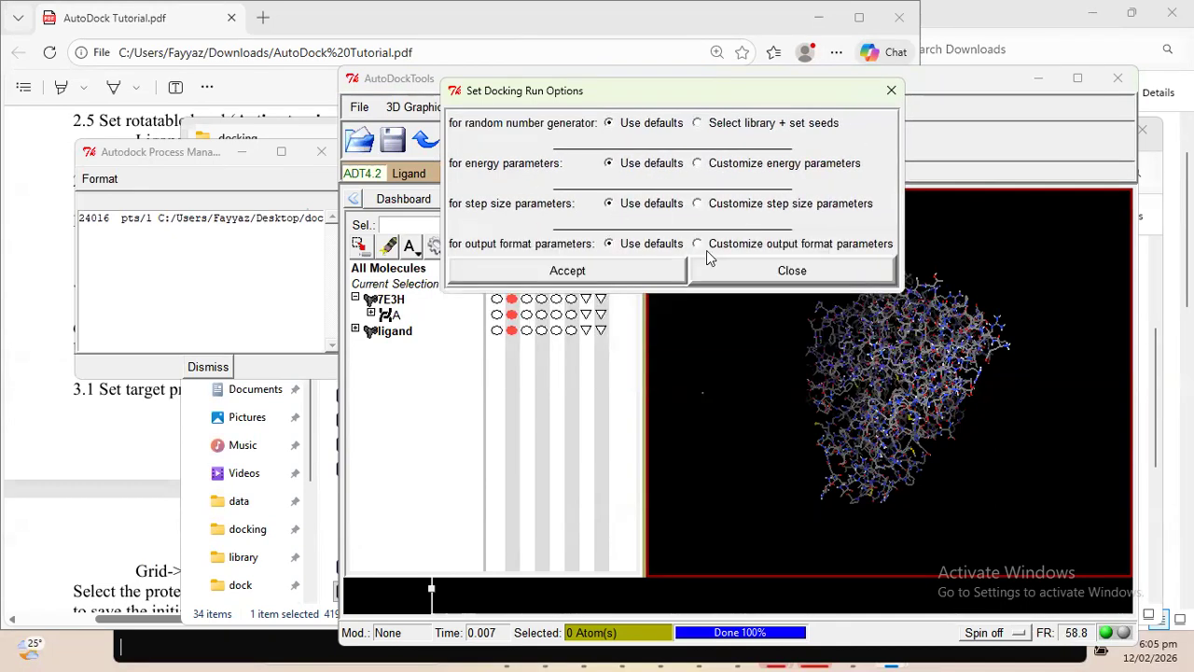
{"action": "left_click", "coordinate": [649, 272]}
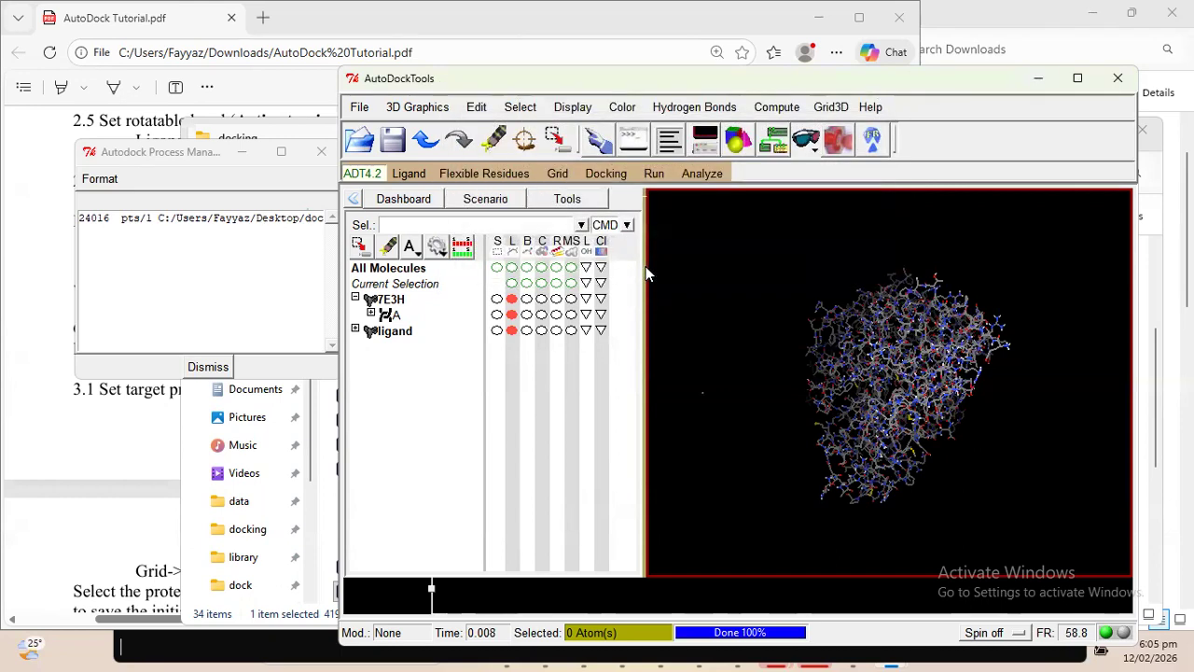
Accept the AutoDock4.2 options with no parameter file in the DPF, ligand_only for the RMS calculation and epdb set to No
{"action": "left_click", "coordinate": [606, 173]}
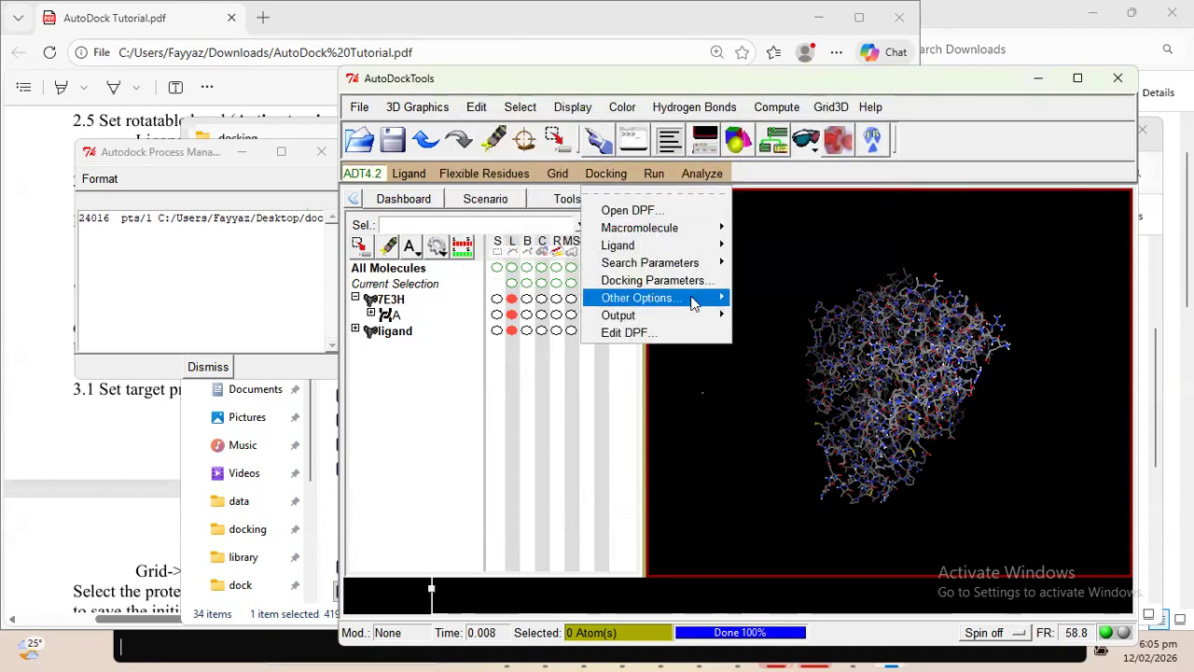
{"action": "mouse_move", "coordinate": [696, 298]}
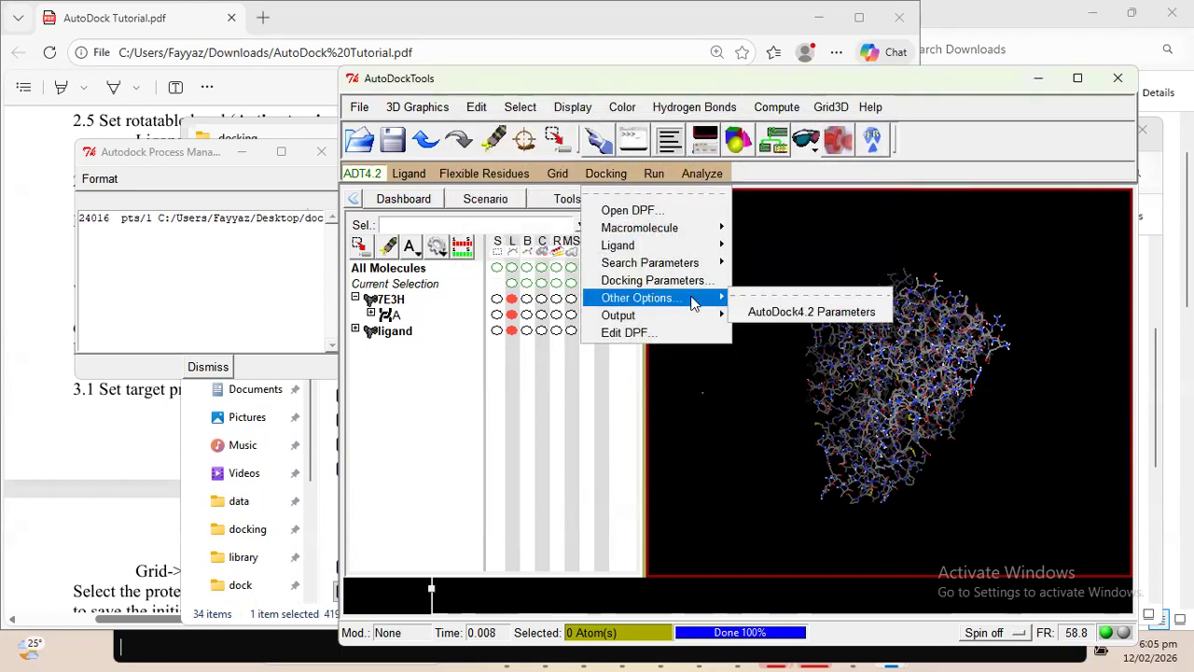
{"action": "left_click", "coordinate": [780, 313]}
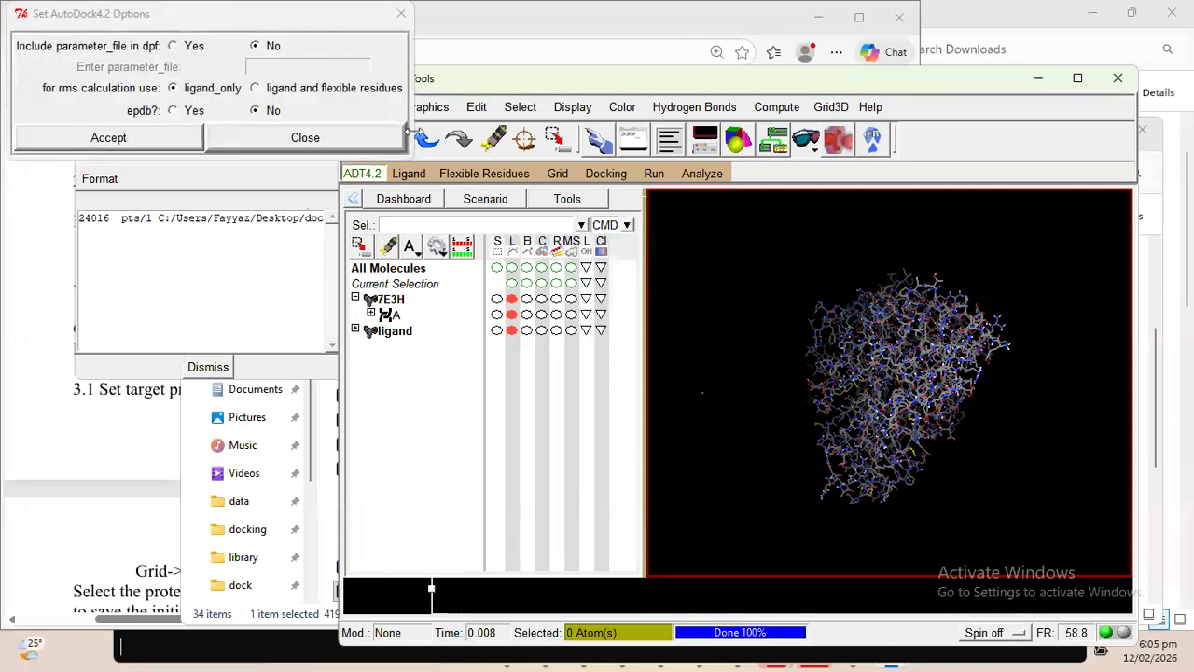
{"action": "left_click_drag", "start_coordinate": [213, 20], "coordinate": [406, 126]}
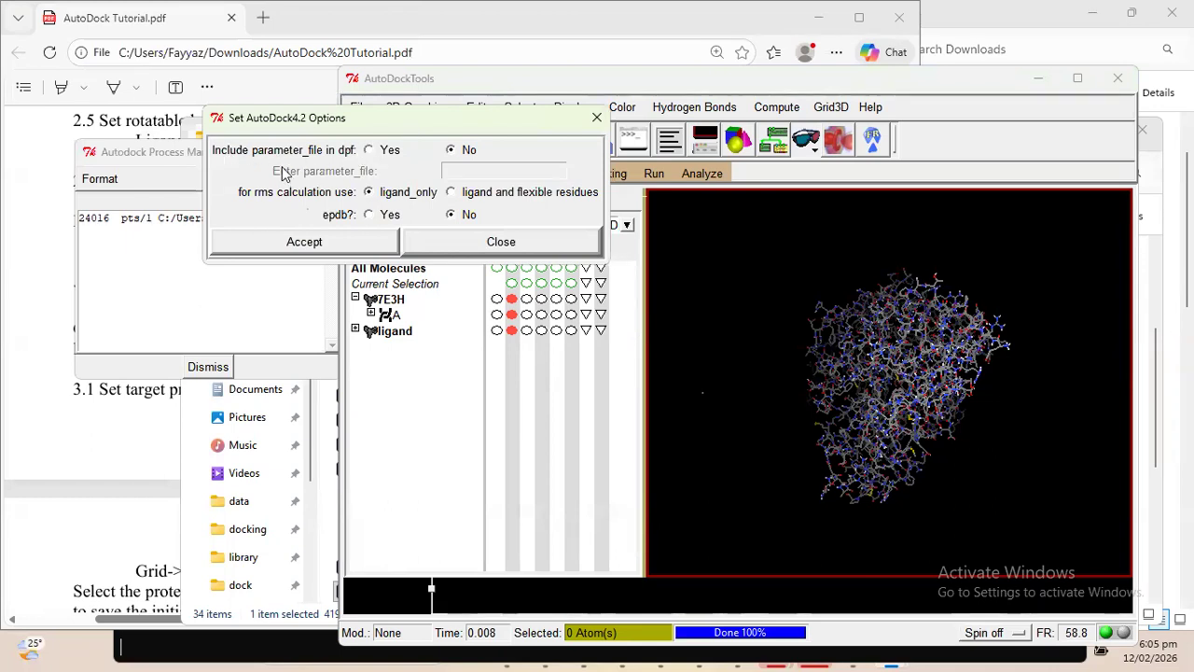
{"action": "left_click", "coordinate": [371, 150]}
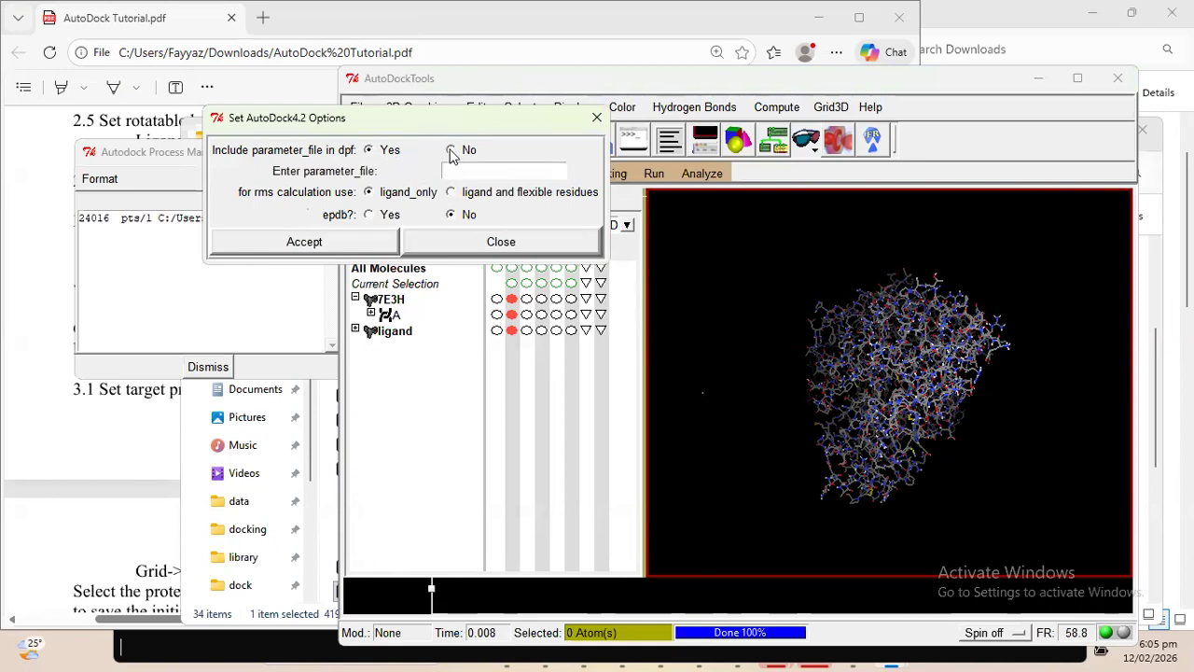
{"action": "left_click", "coordinate": [451, 150]}
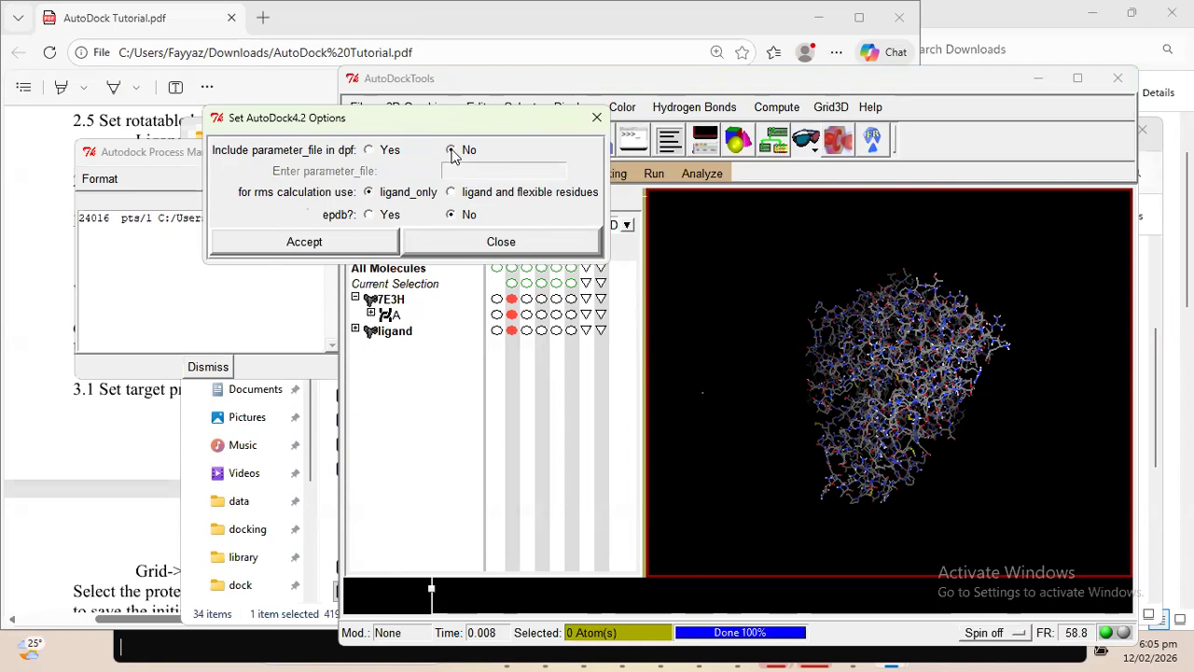
{"action": "left_click", "coordinate": [338, 242]}
Examine the files in the docking folder, sorted by modification date with the newest first
{"action": "left_click", "coordinate": [608, 176]}
{"action": "mouse_move", "coordinate": [695, 324]}
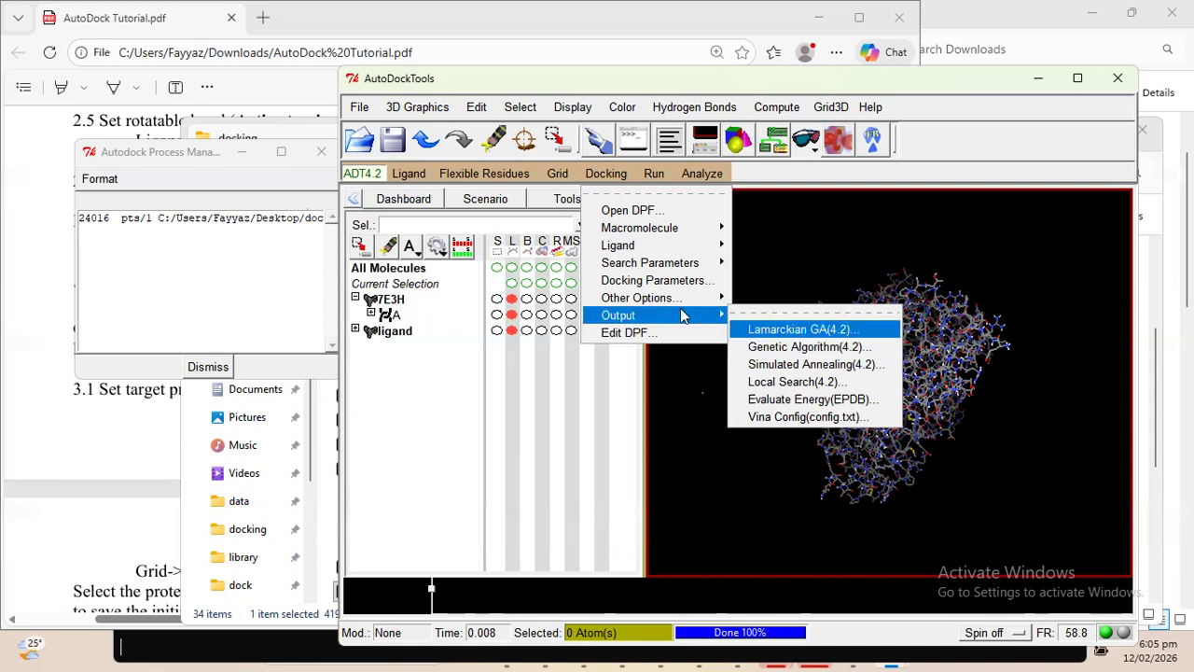
{"action": "mouse_move", "coordinate": [665, 306]}
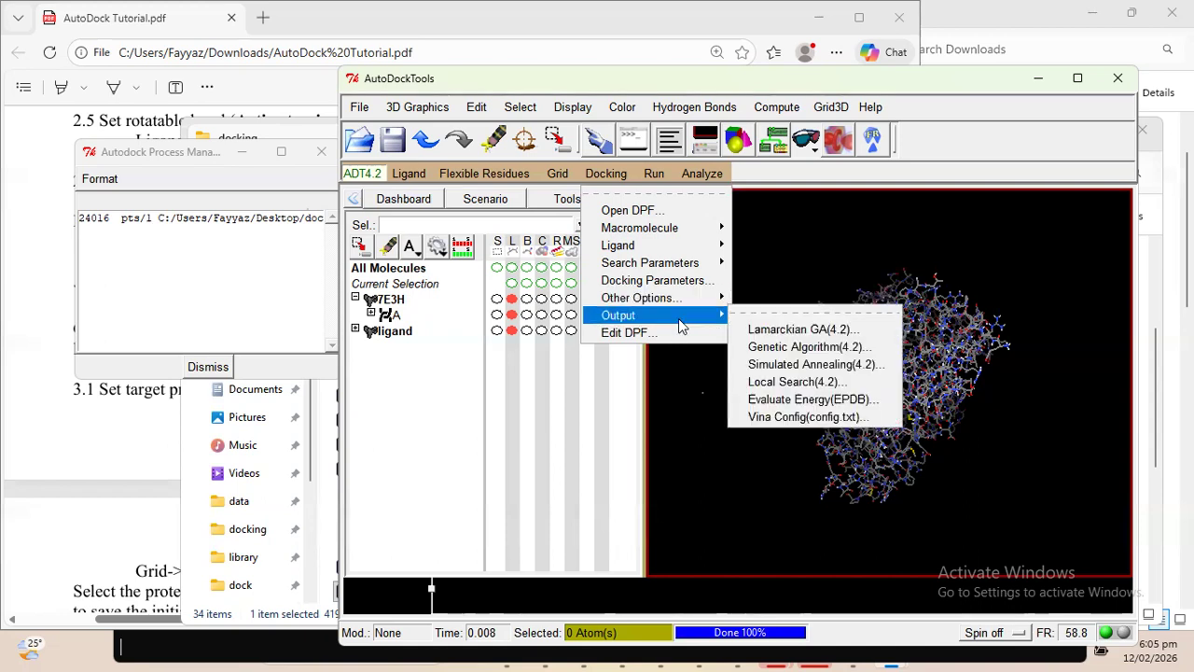
{"action": "left_click", "coordinate": [236, 180]}
{"action": "left_click", "coordinate": [299, 133]}
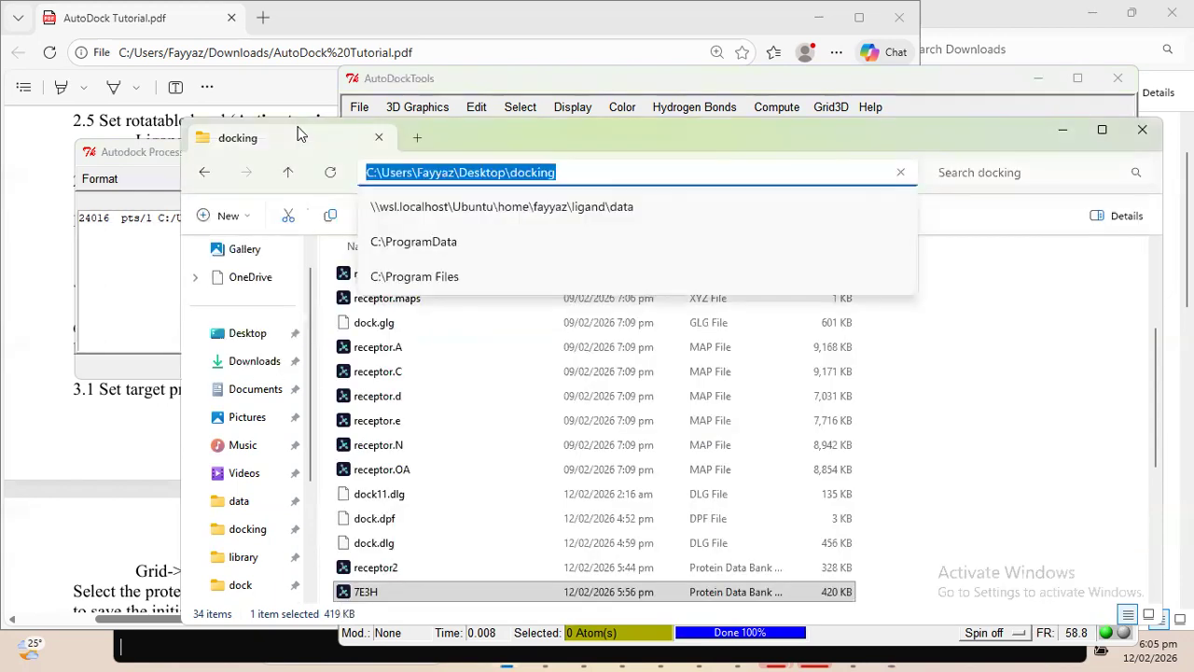
{"action": "scroll", "coordinate": [560, 320], "scroll_direction": "up", "scroll_amount": 1}
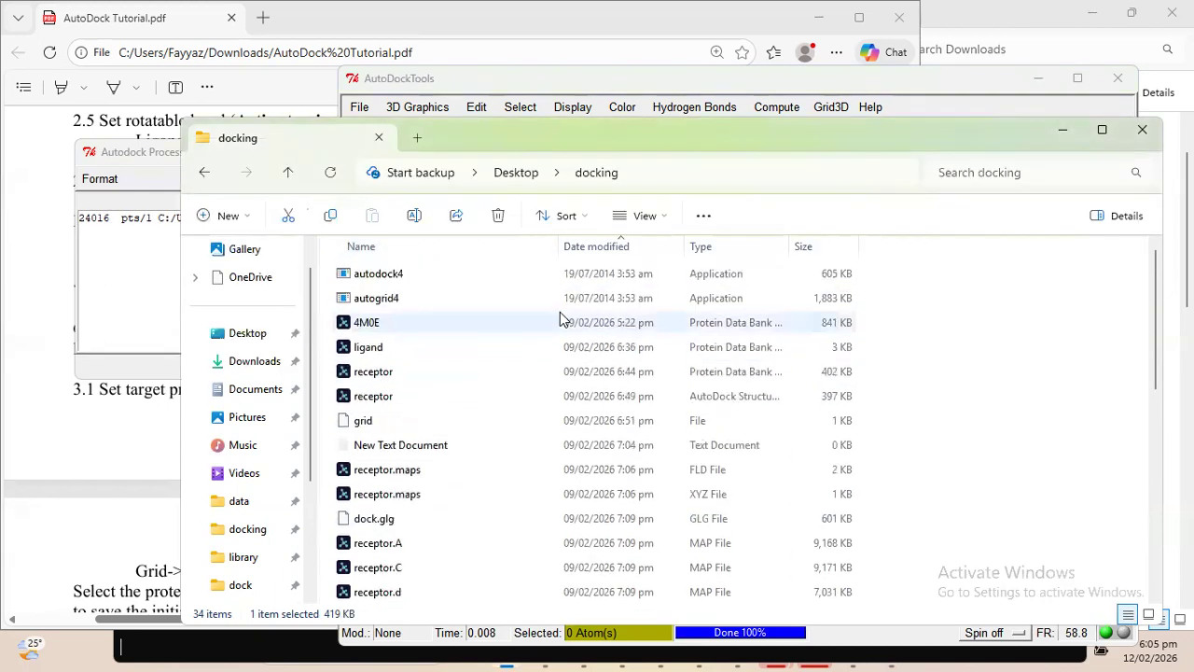
{"action": "left_click", "coordinate": [560, 320]}
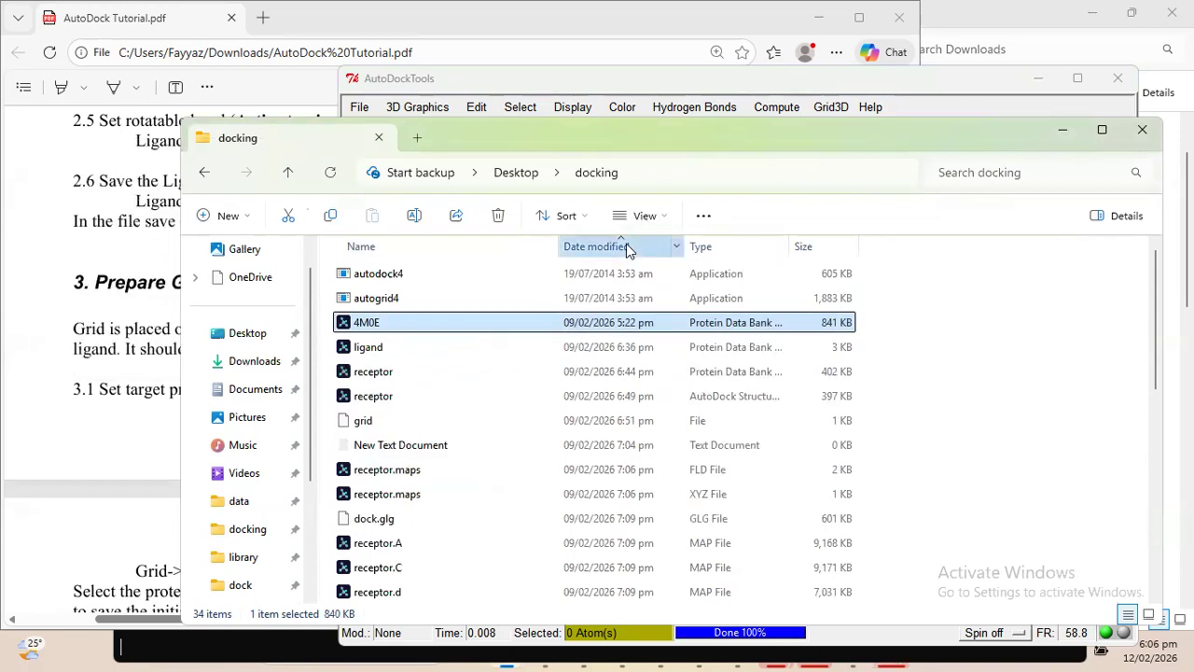
{"action": "left_click", "coordinate": [626, 243]}
{"action": "scroll", "coordinate": [534, 365], "scroll_direction": "up", "scroll_amount": 5}
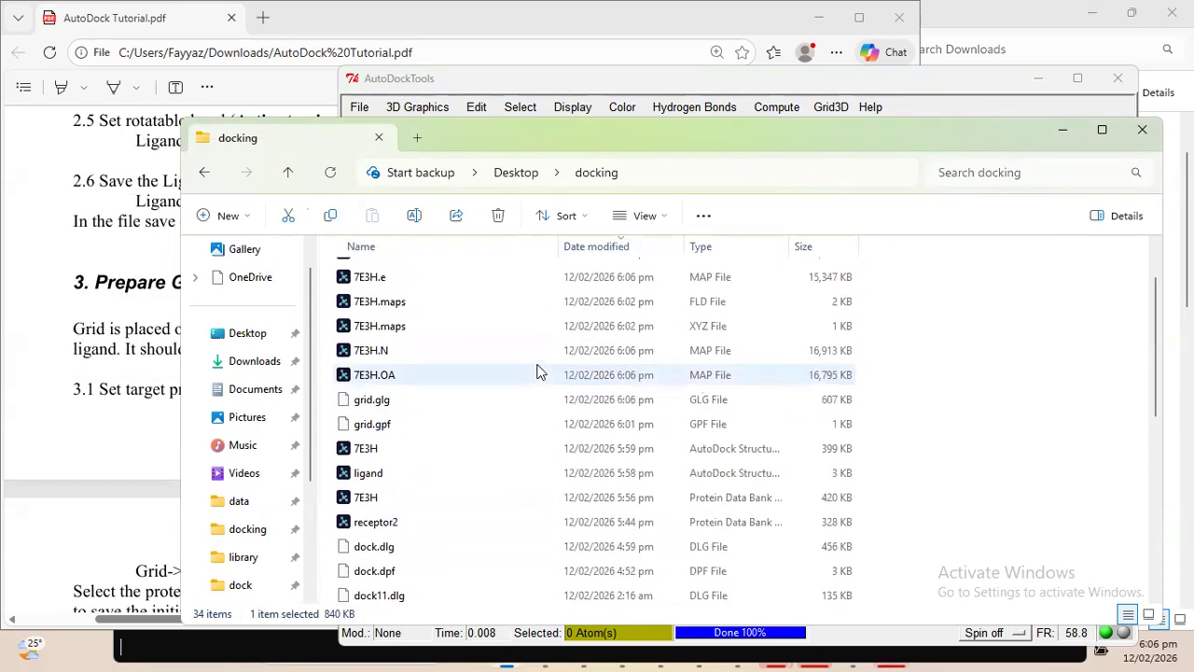
{"action": "scroll", "coordinate": [541, 355], "scroll_direction": "up", "scroll_amount": 1}
{"action": "left_click", "coordinate": [600, 248]}
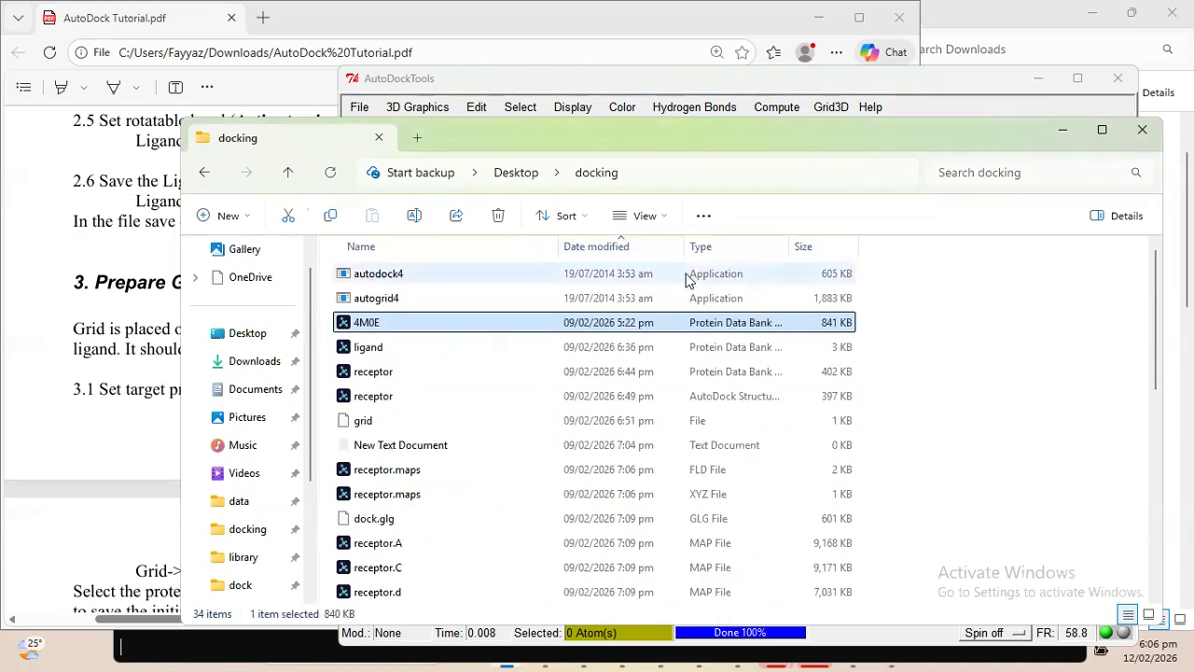
{"action": "left_click", "coordinate": [643, 246]}
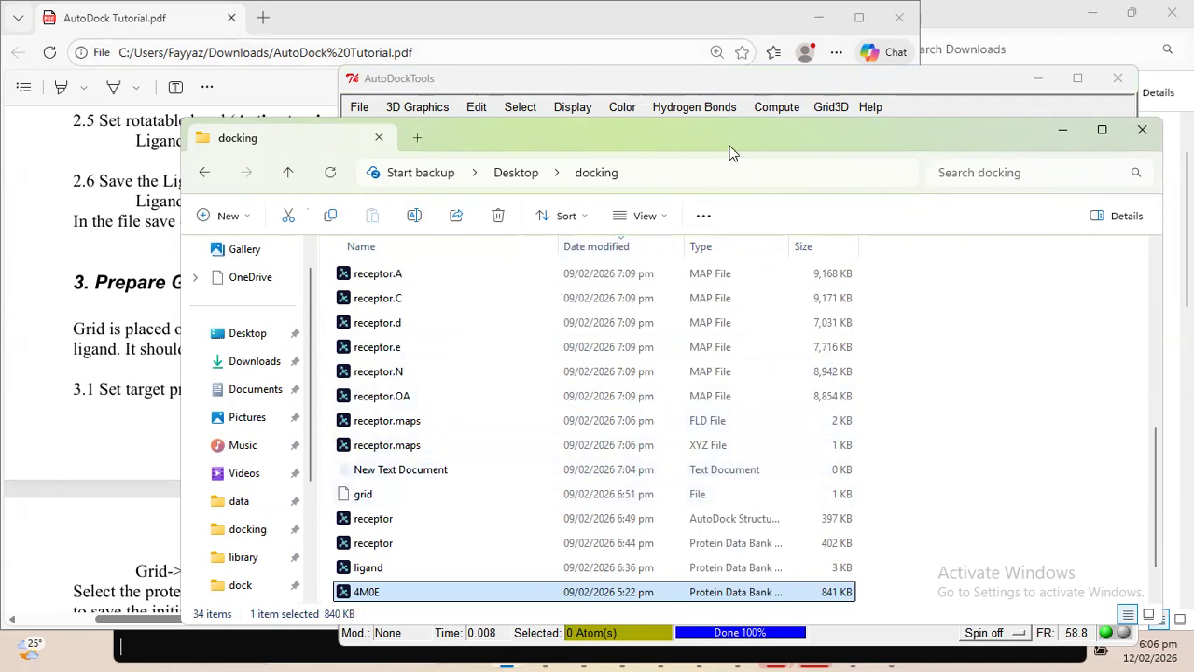
{"action": "left_click", "coordinate": [747, 84]}
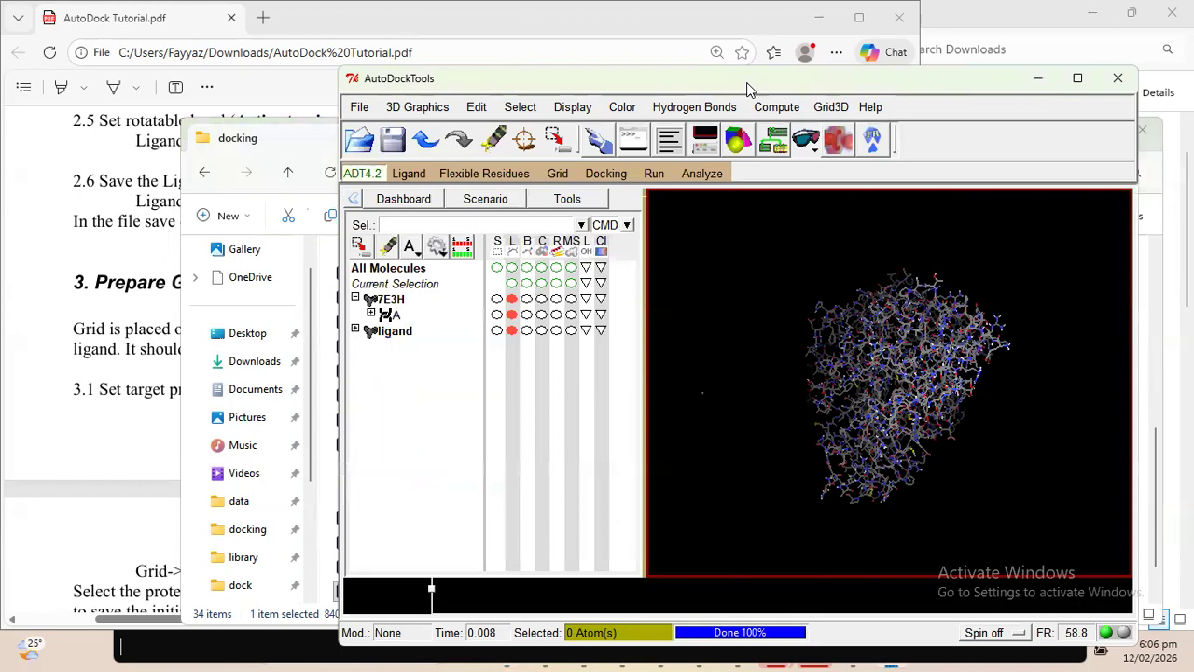
{"action": "left_click", "coordinate": [606, 173]}
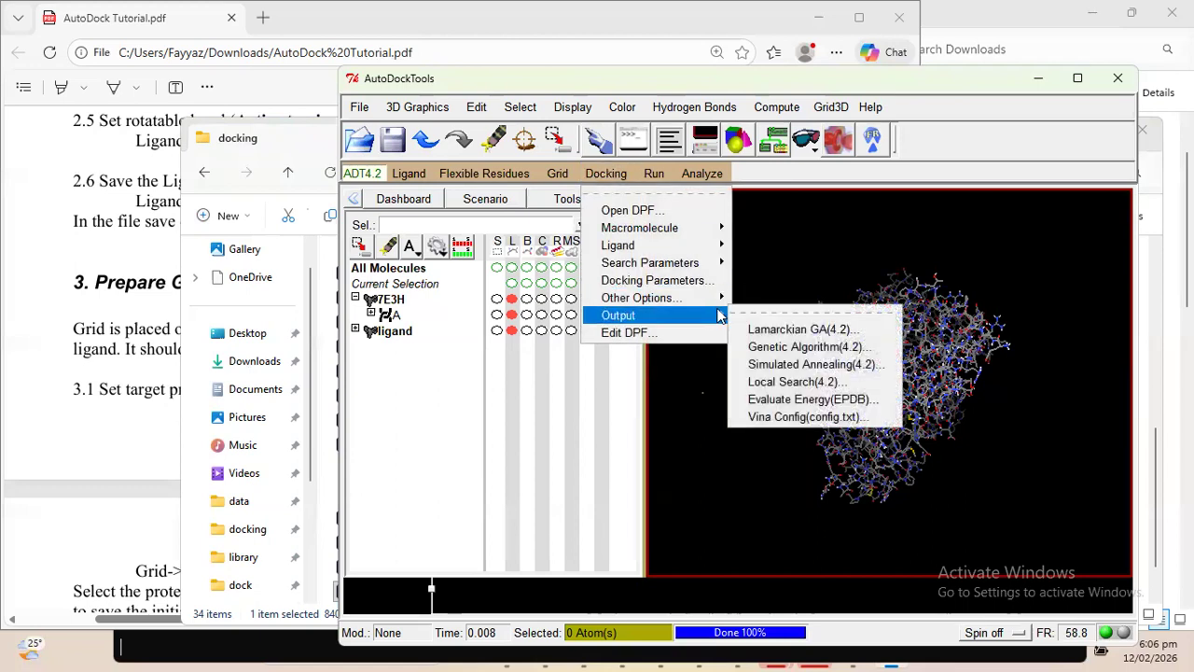
{"action": "left_click", "coordinate": [808, 346]}
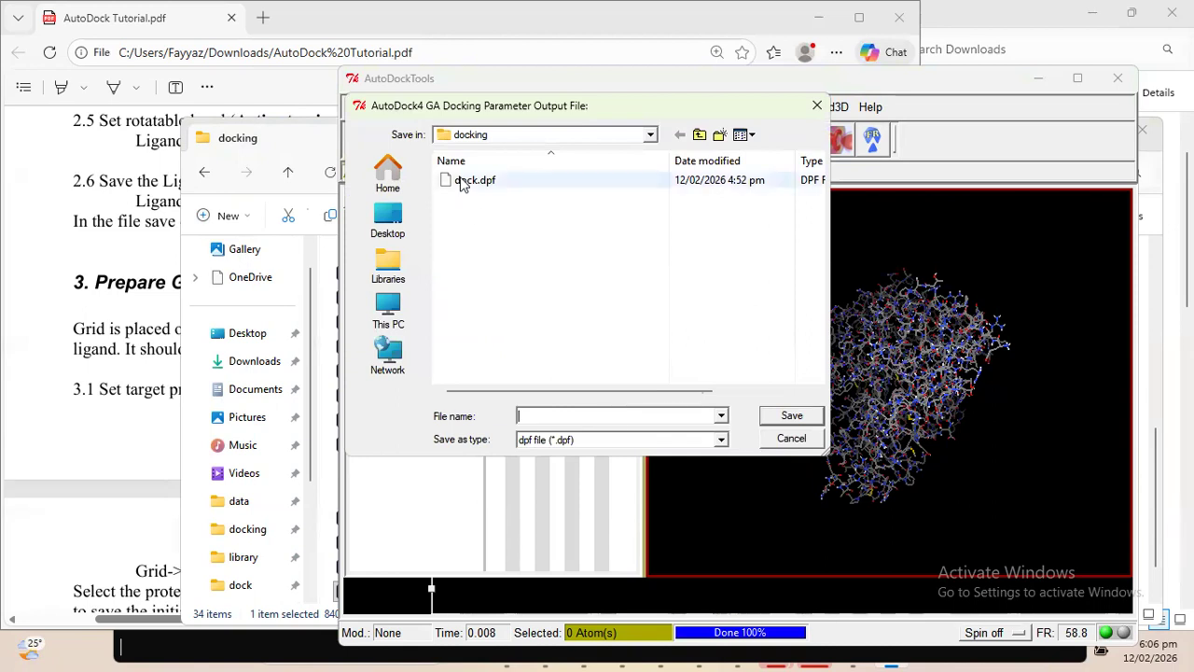
{"action": "left_click", "coordinate": [784, 440]}
{"action": "left_click", "coordinate": [652, 177]}
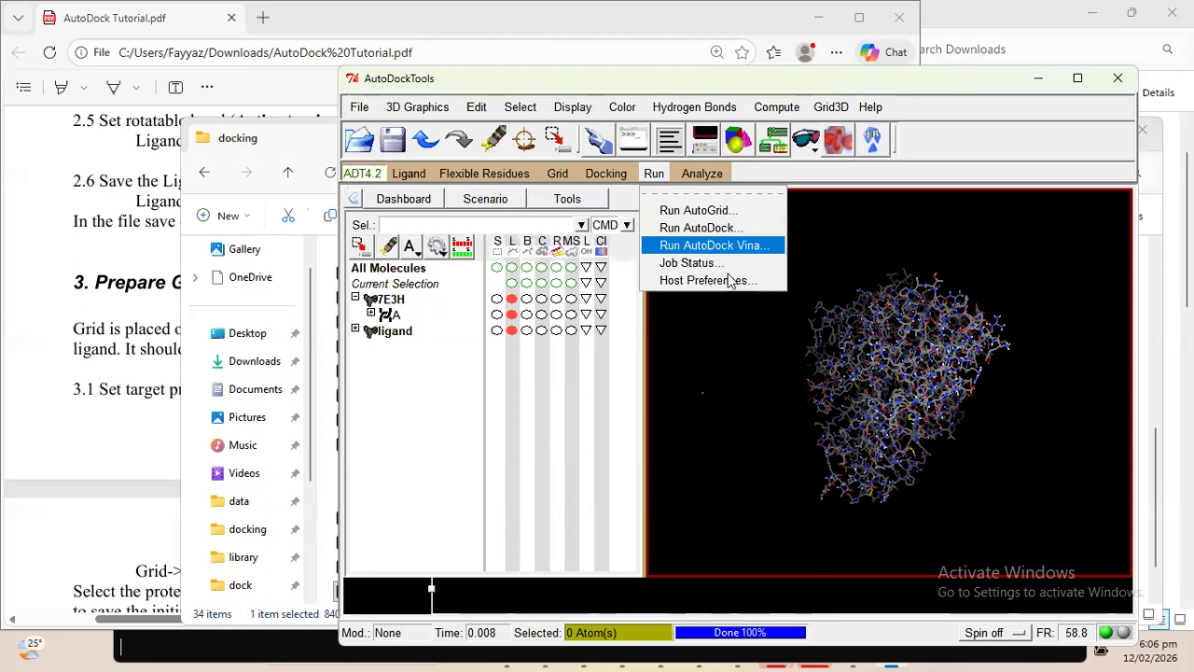
Save the Genetic Algorithm (4.2) docking parameters as dock.dpf in the docking folder, replacing the existing file
{"action": "left_click", "coordinate": [608, 177]}
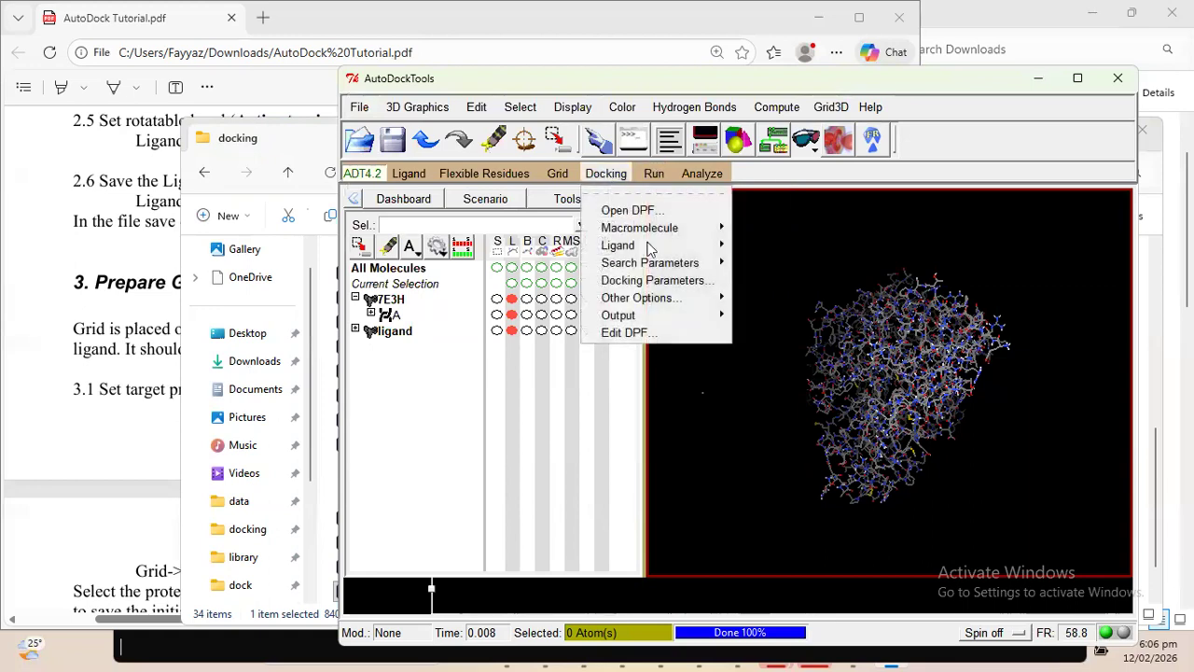
{"action": "mouse_move", "coordinate": [707, 317]}
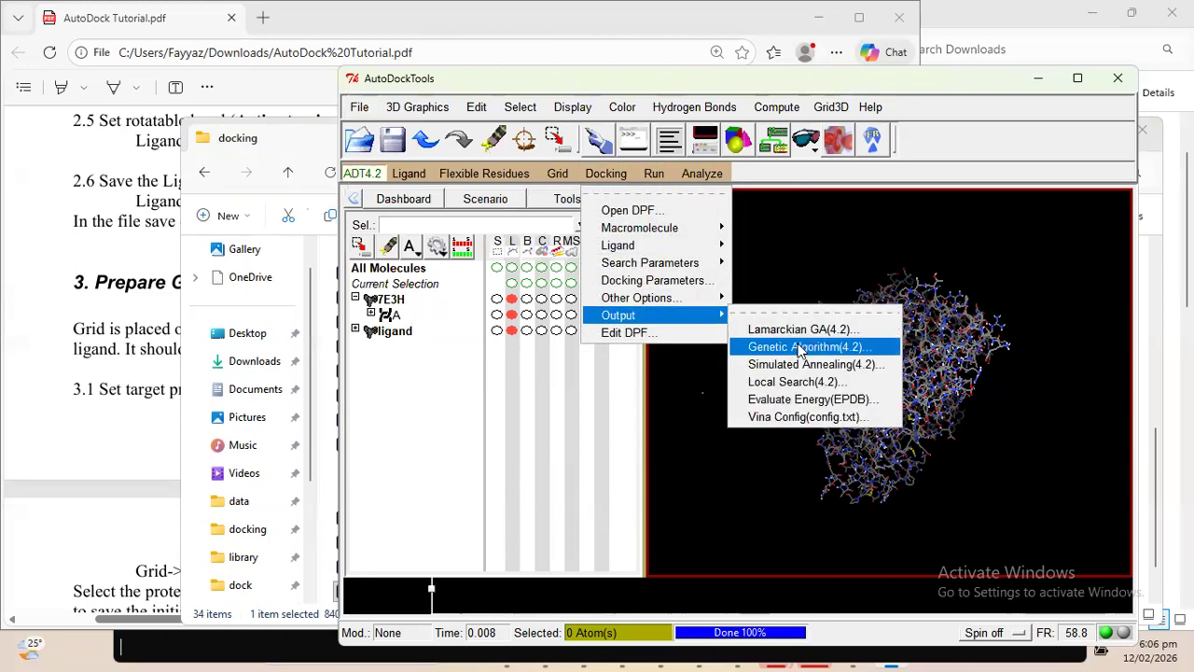
{"action": "left_click", "coordinate": [801, 347]}
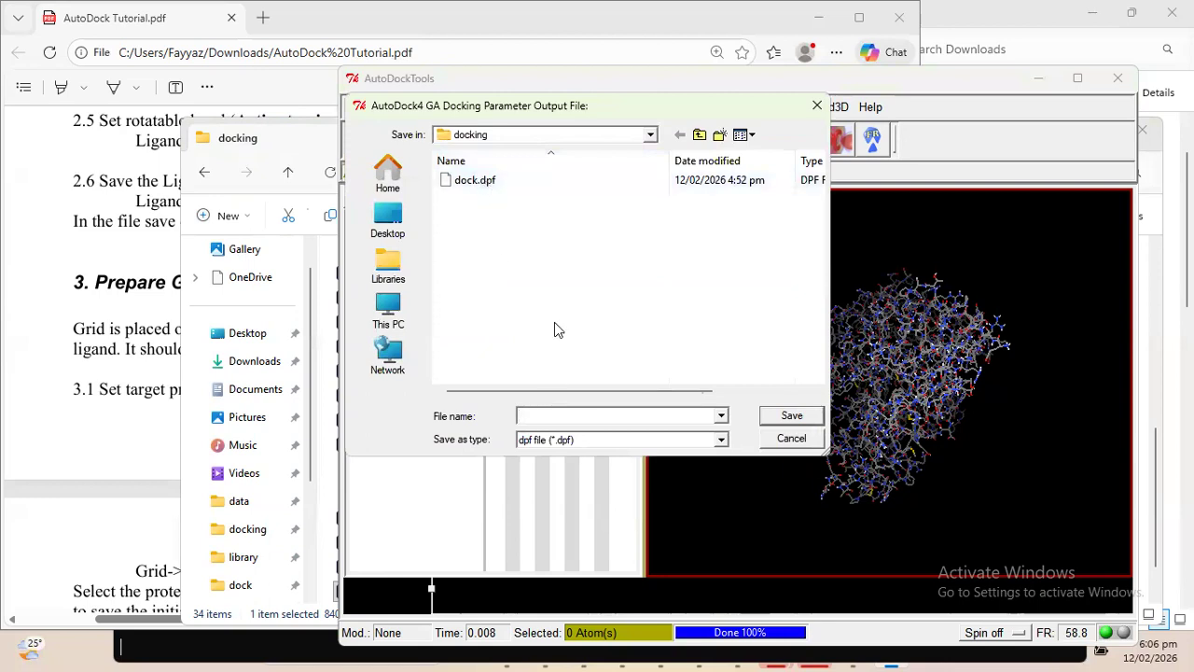
{"action": "left_click", "coordinate": [495, 180]}
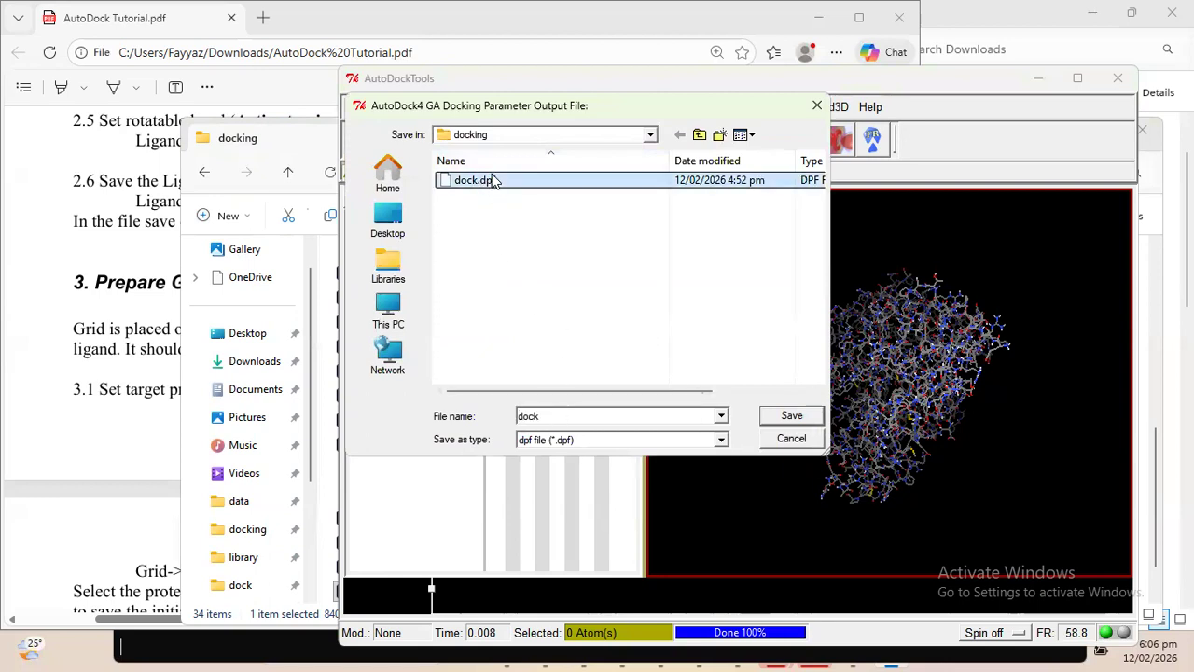
{"action": "left_click", "coordinate": [791, 417]}
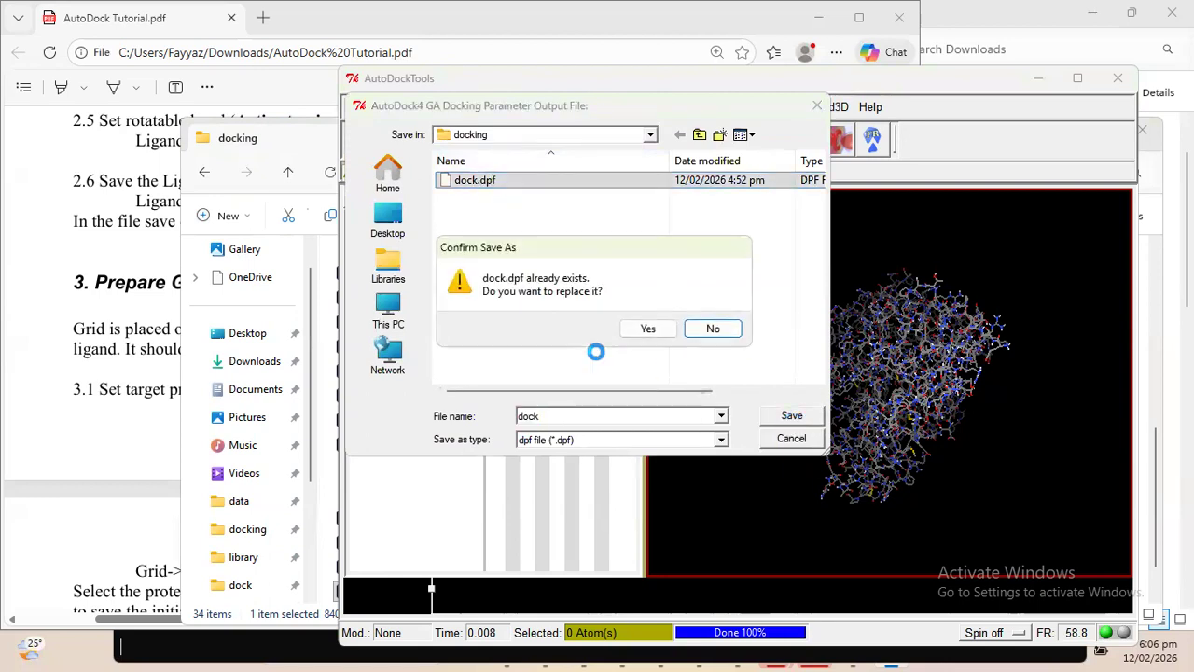
{"action": "left_click", "coordinate": [650, 330]}
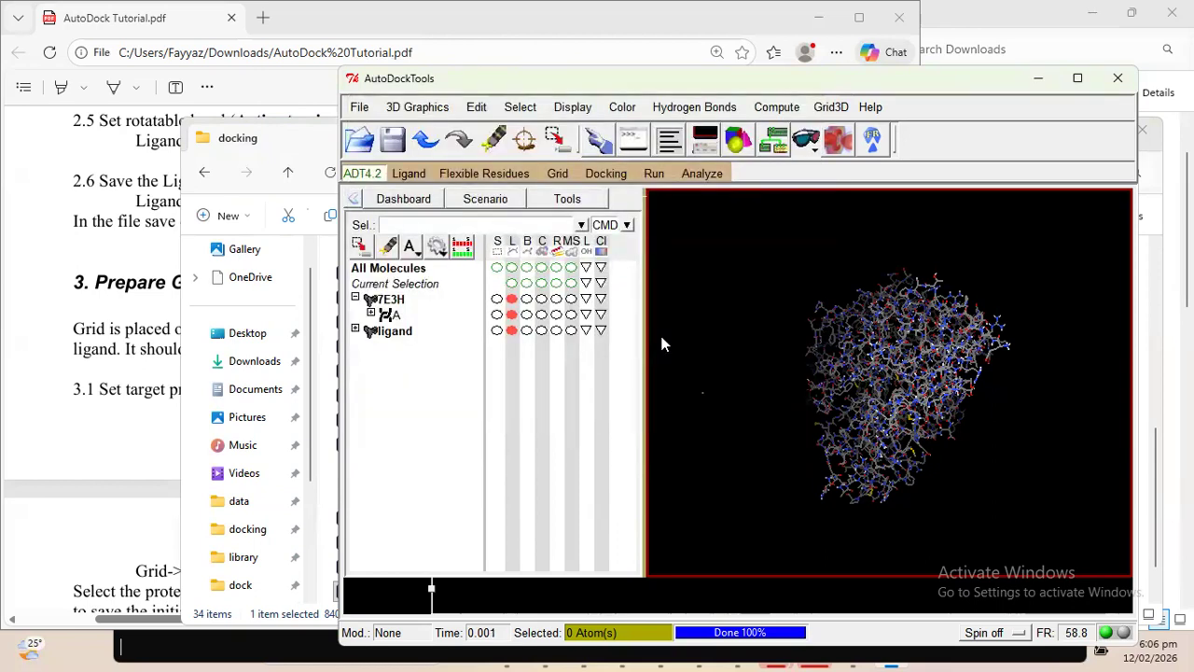
Review the contents of the saved dock.dpf parameter file and close it without editing
{"action": "left_click", "coordinate": [614, 173]}
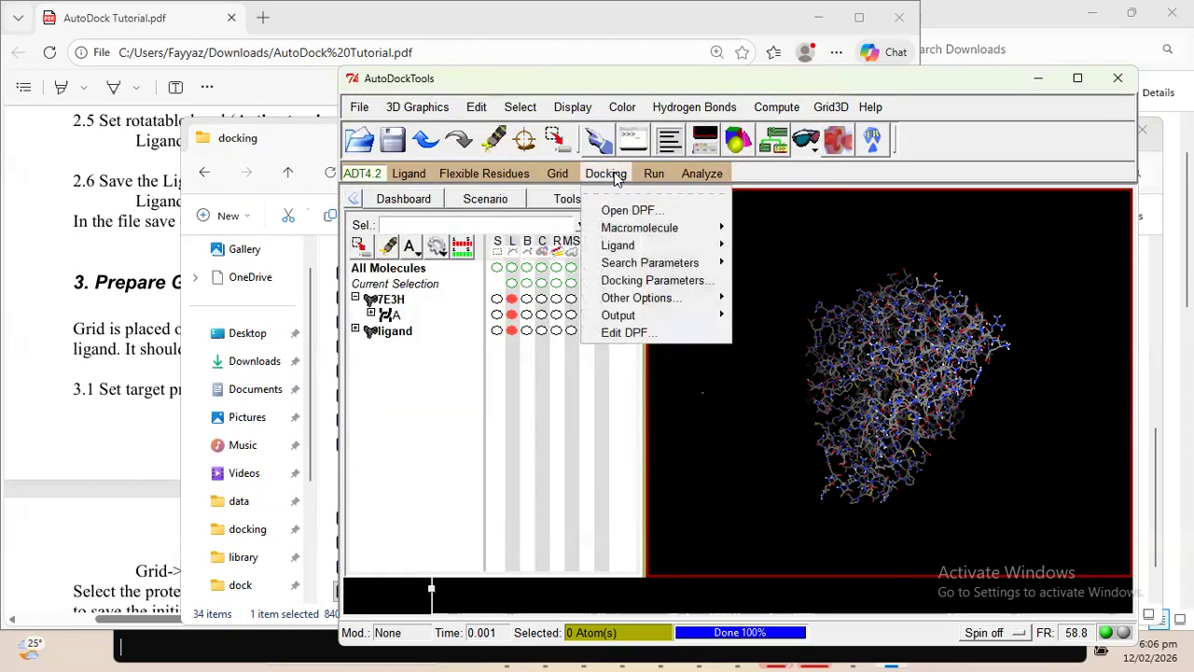
{"action": "left_click", "coordinate": [686, 342]}
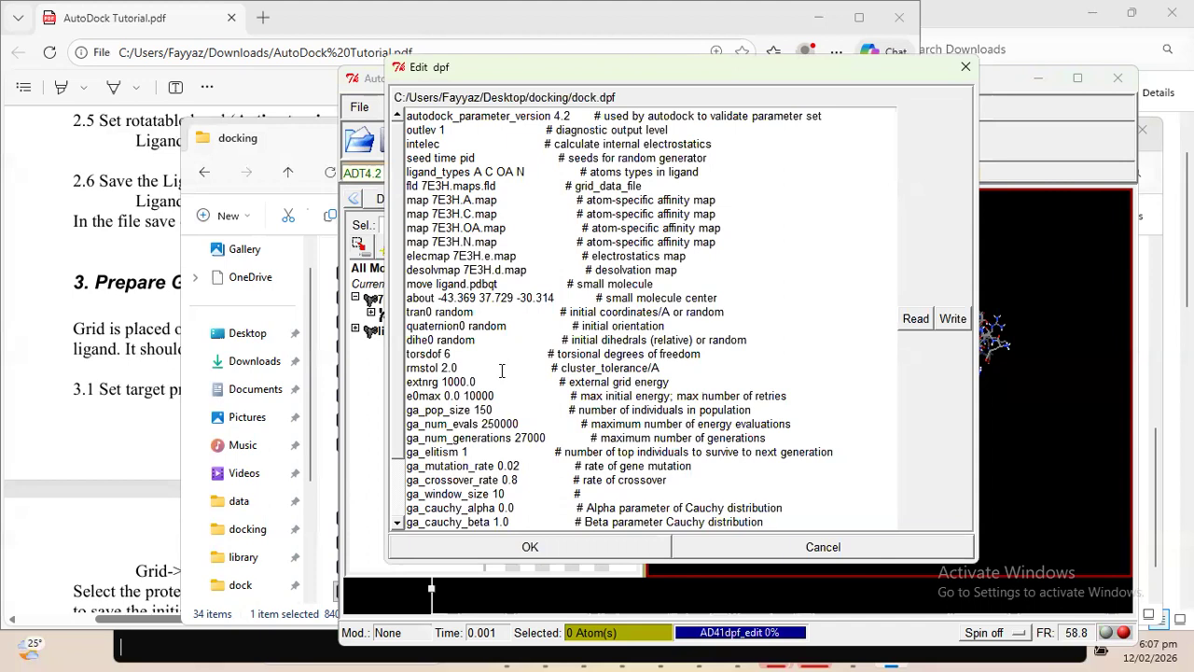
{"action": "left_click", "coordinate": [536, 546]}
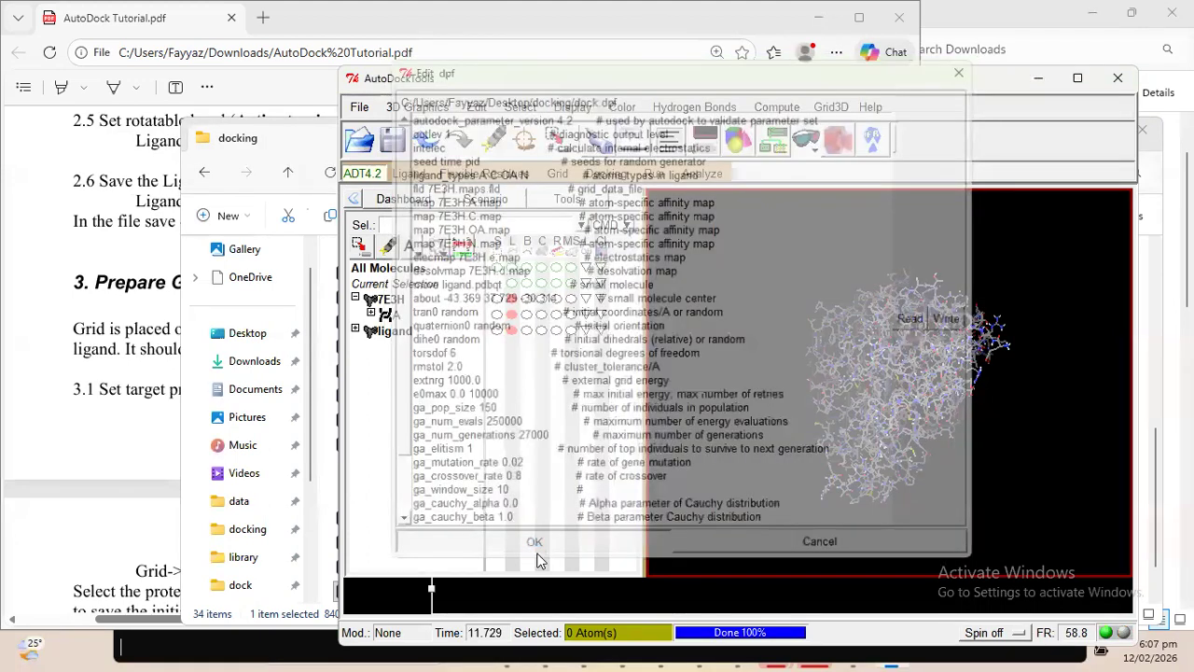
Set up an AutoDock run with autodock4.exe from the docking folder as the program
{"action": "left_click", "coordinate": [651, 172]}
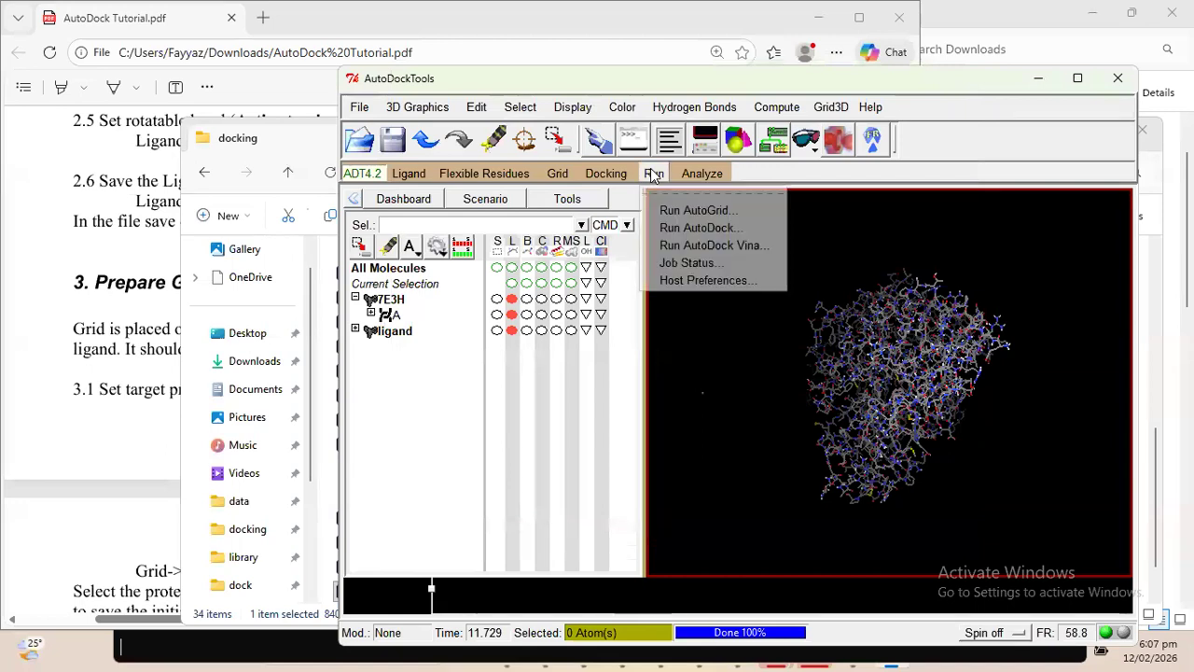
{"action": "left_click", "coordinate": [715, 229]}
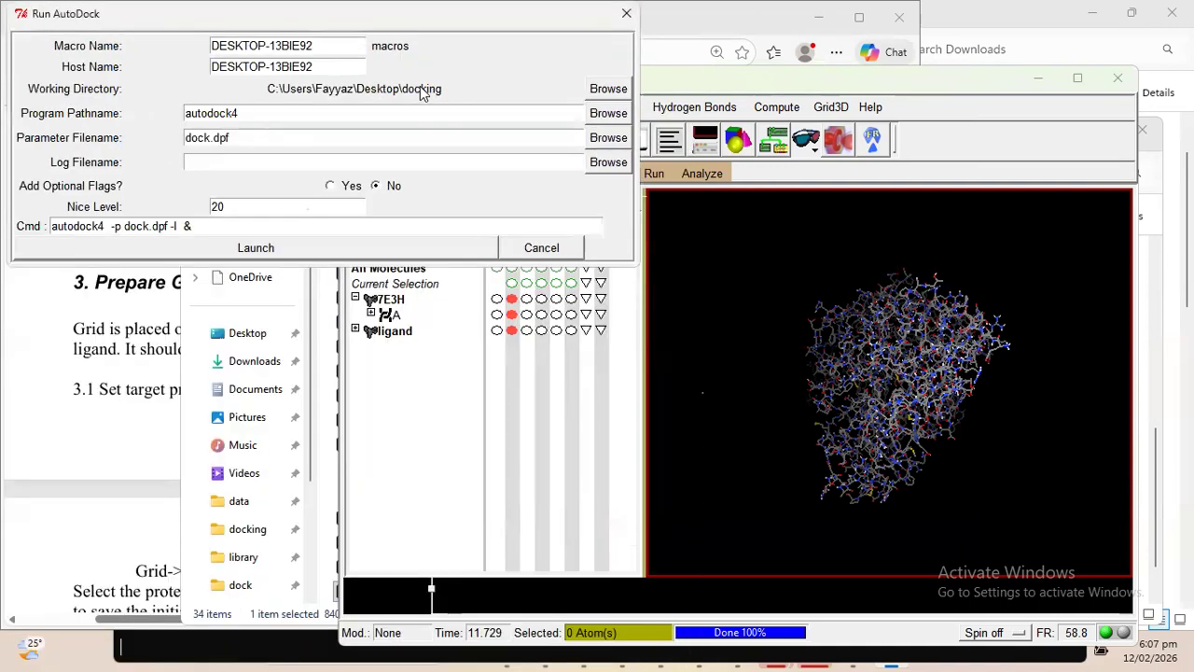
{"action": "left_click_drag", "start_coordinate": [206, 20], "coordinate": [442, 106]}
{"action": "left_click", "coordinate": [844, 199]}
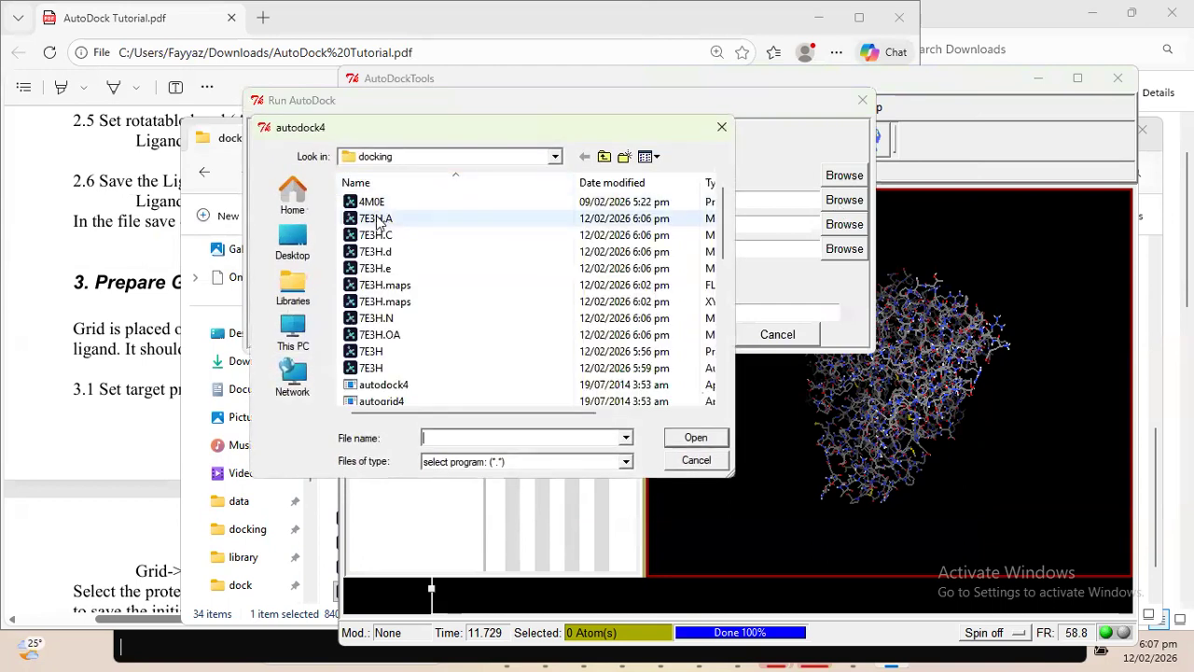
{"action": "left_click", "coordinate": [413, 386]}
{"action": "double_click", "coordinate": [414, 386]}
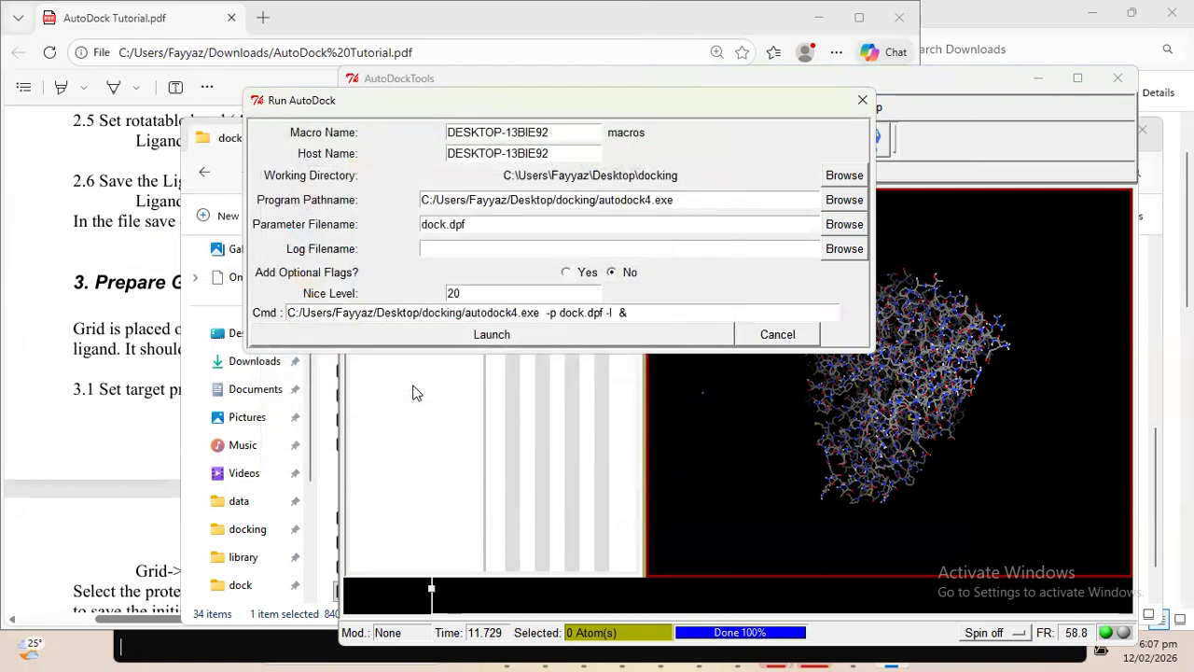
Choose dock.dpf from the docking folder as the parameter file, with dock.dlg as the log, and launch the AutoDock run
{"action": "left_click", "coordinate": [842, 225]}
{"action": "double_click", "coordinate": [378, 202]}
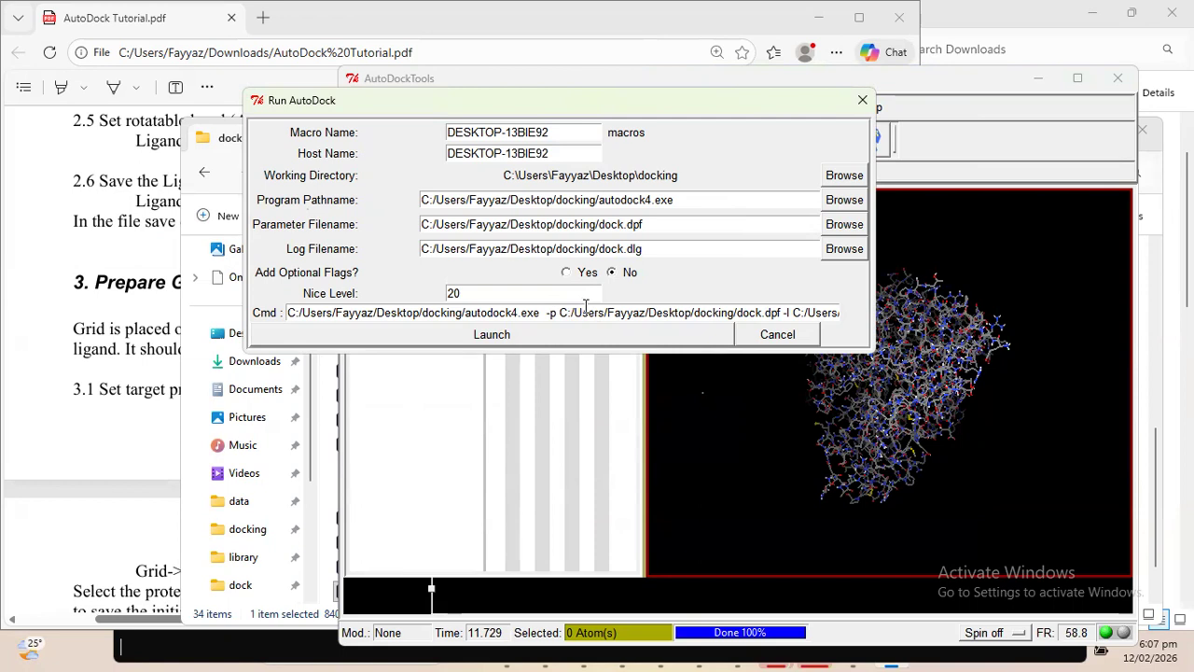
{"action": "left_click", "coordinate": [557, 334]}
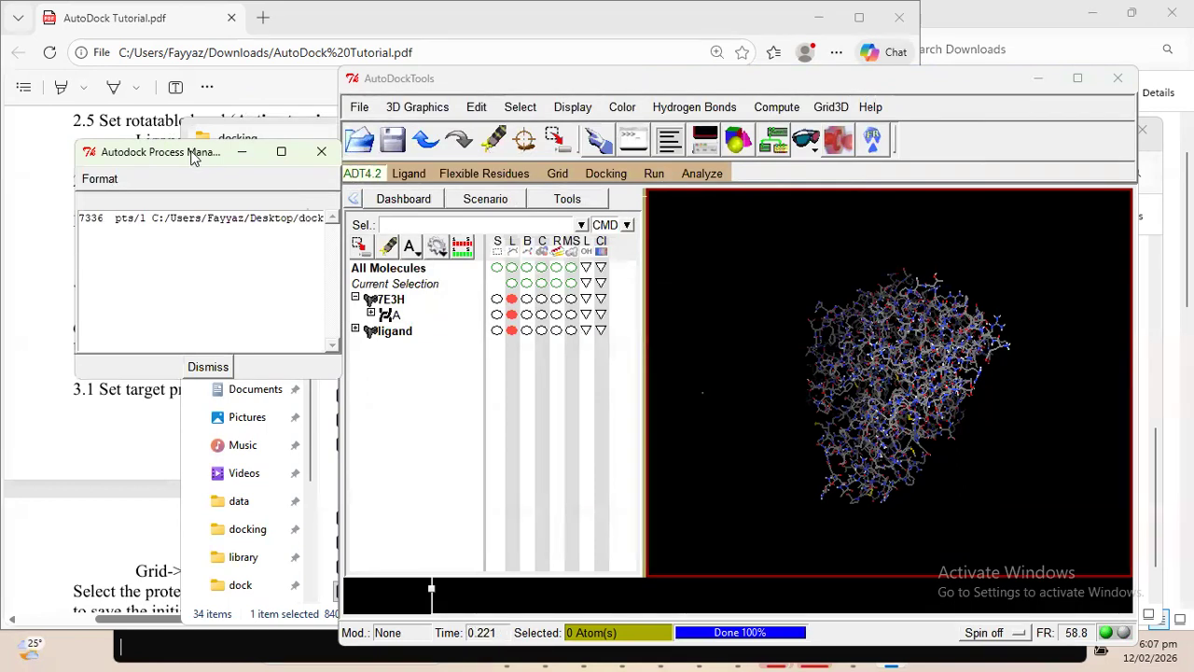
{"action": "left_click_drag", "start_coordinate": [185, 160], "coordinate": [162, 136]}
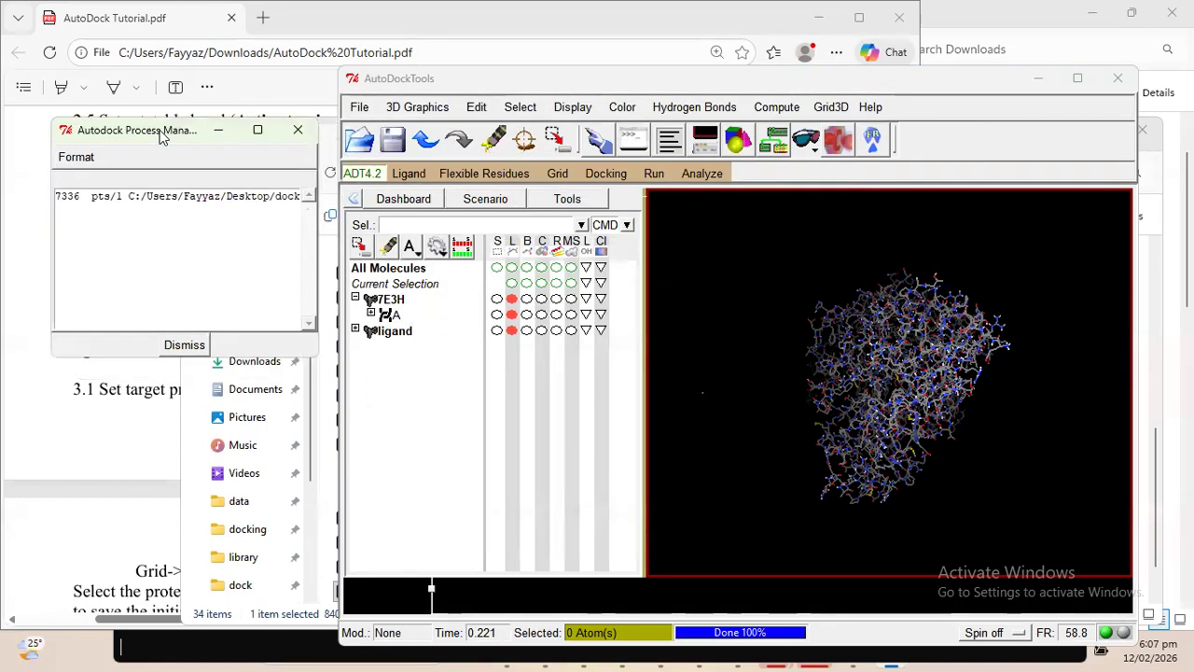